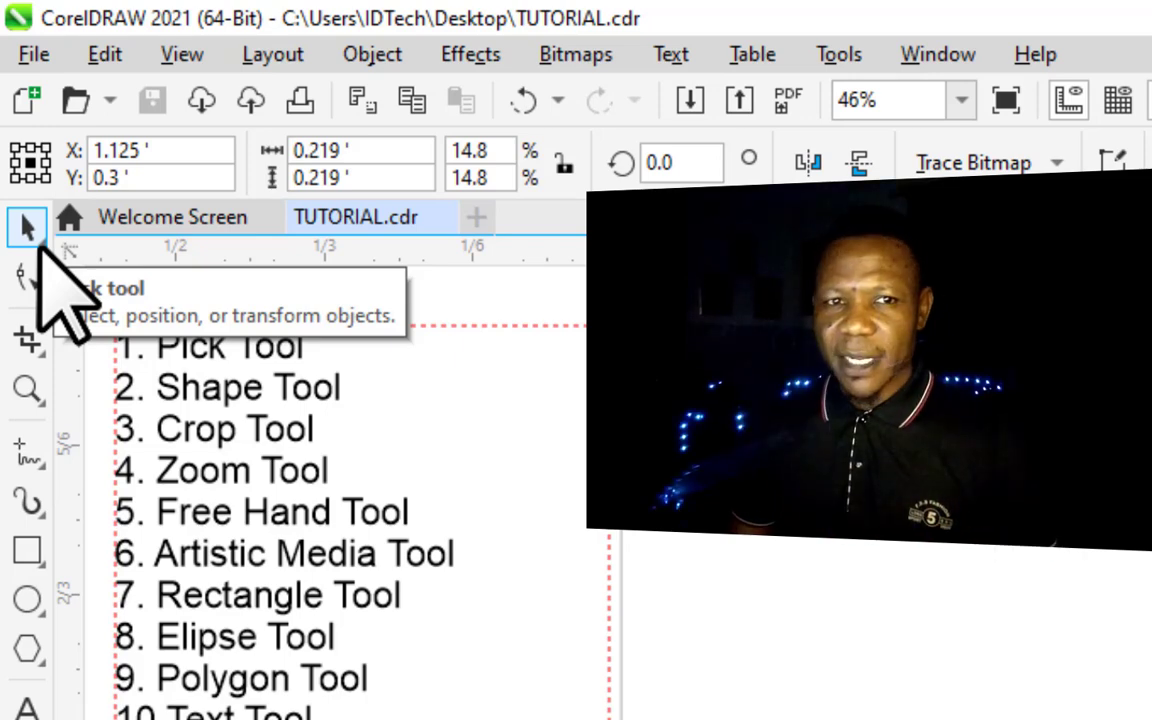
- Move the church photo from beside the page onto the blank page with the Pick tool
click(42, 260)
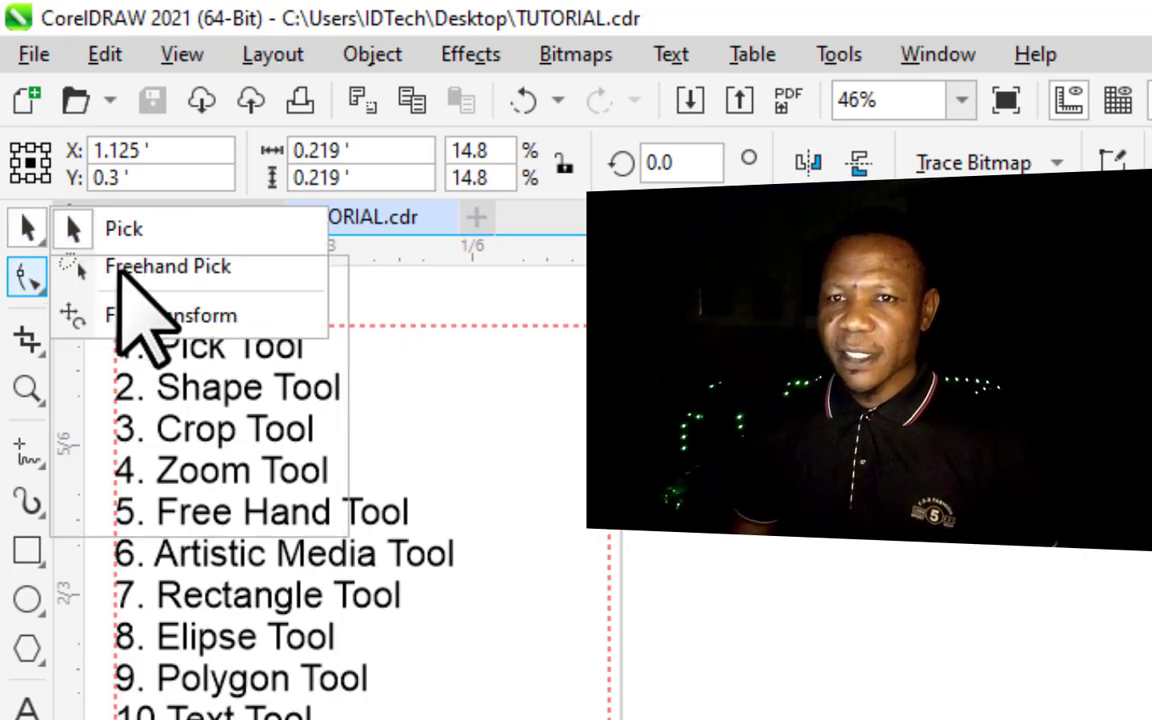
mouse_move(40, 233)
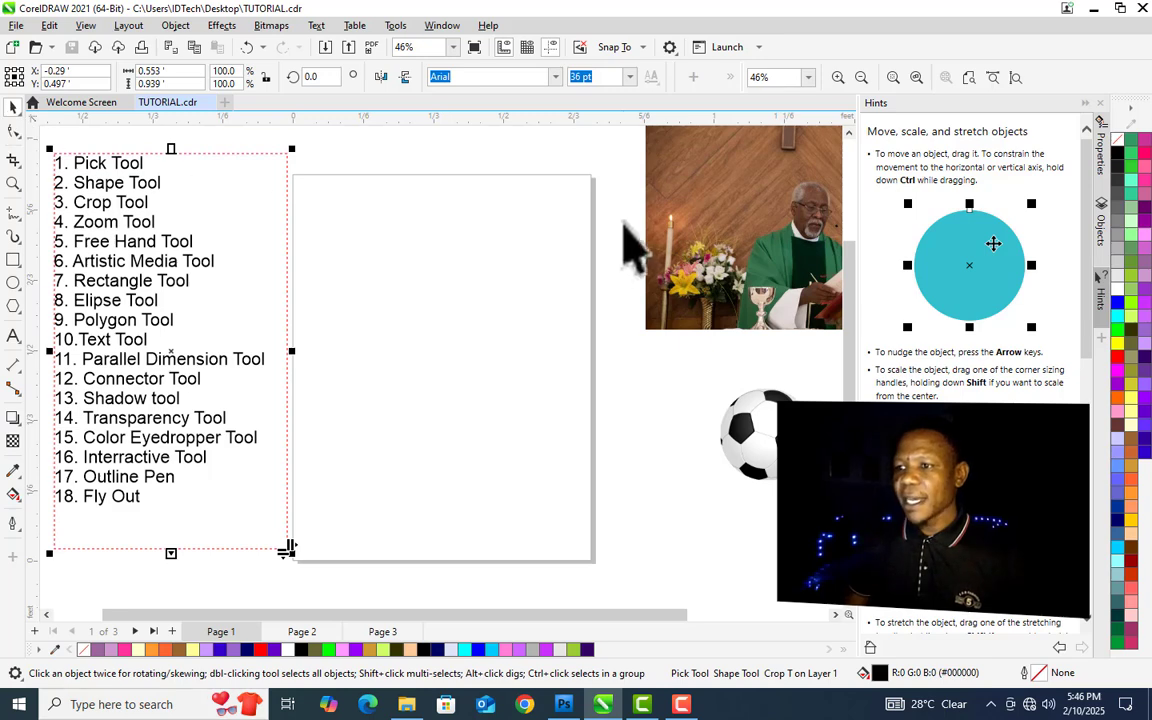
click(676, 256)
drag(676, 256, 398, 345)
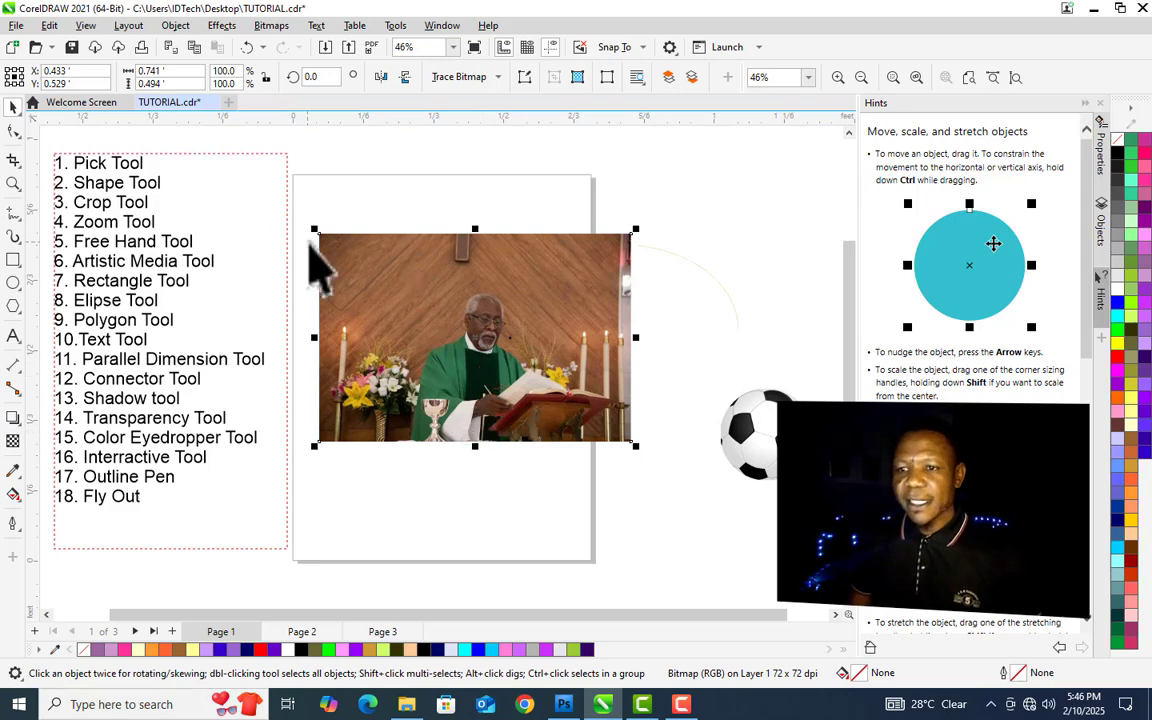
drag(462, 352, 524, 291)
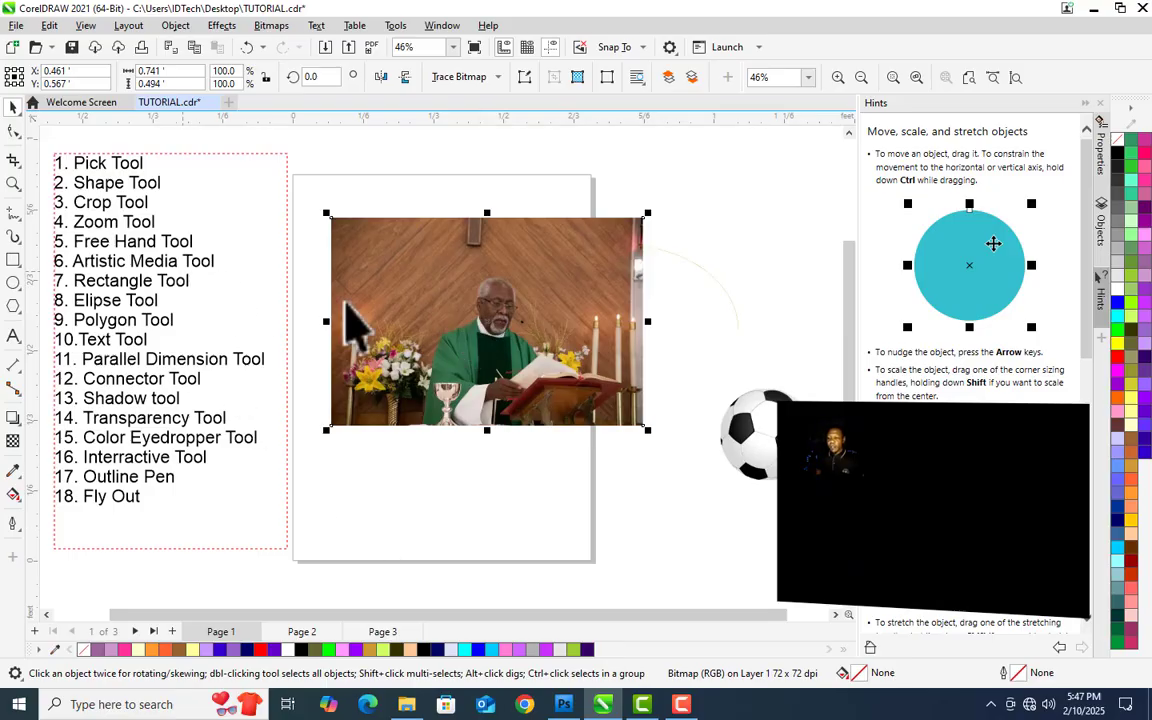
- Scale the church photo down to about 81% by a corner sizing handle
click(353, 273)
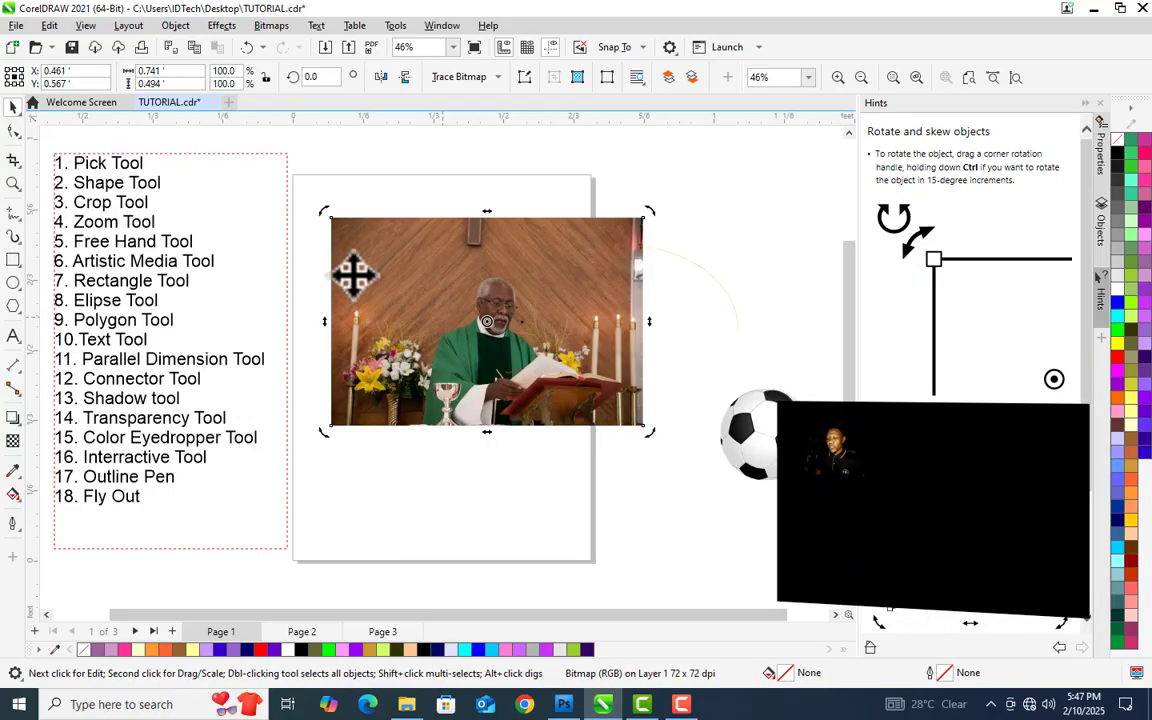
click(352, 258)
click(345, 240)
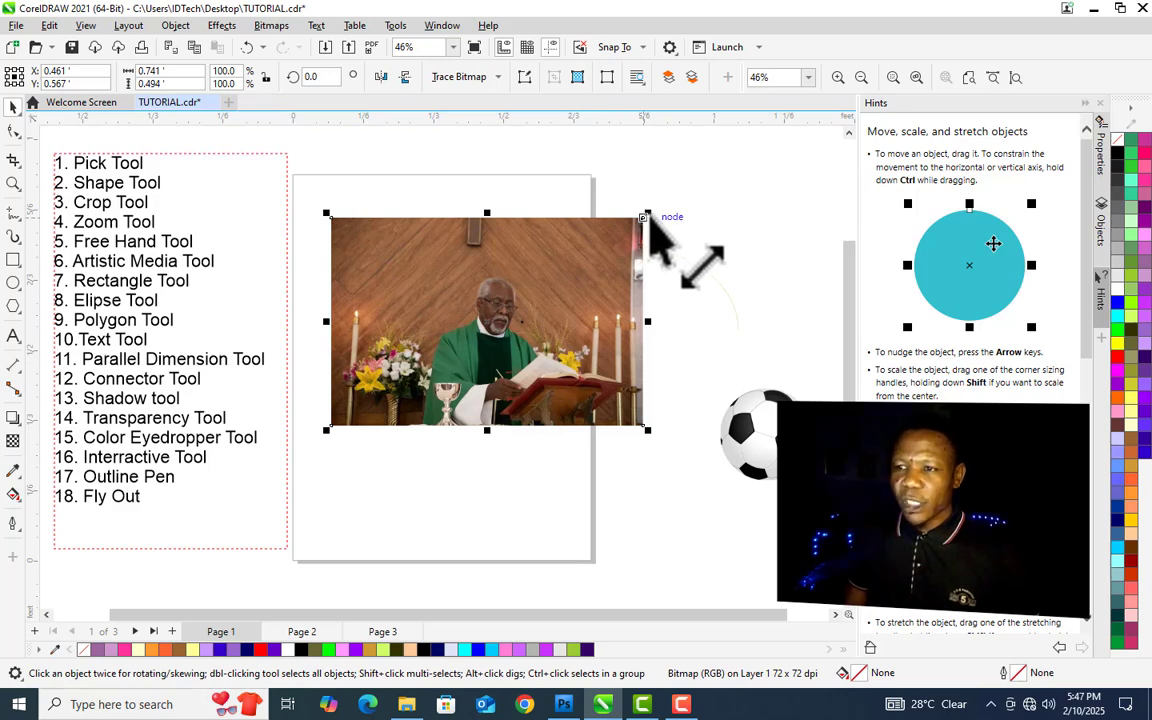
drag(649, 214, 585, 256)
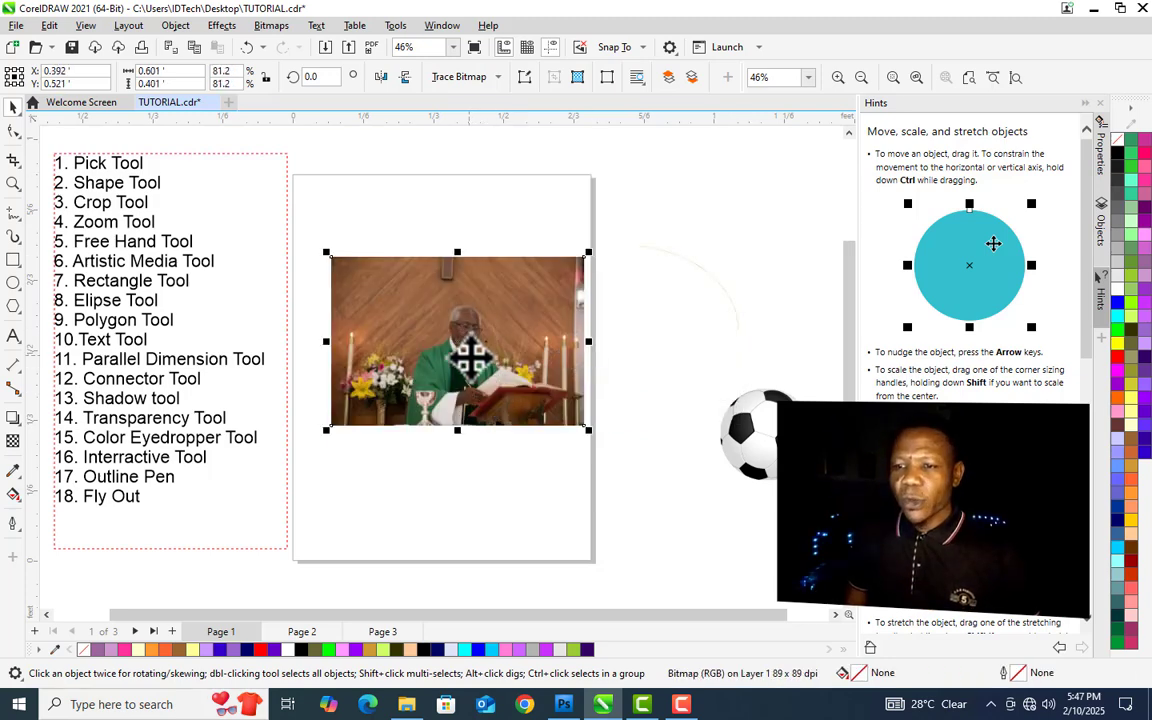
- Rotate the photo about 240 degrees with a corner rotation handle, then undo the rotation
click(461, 344)
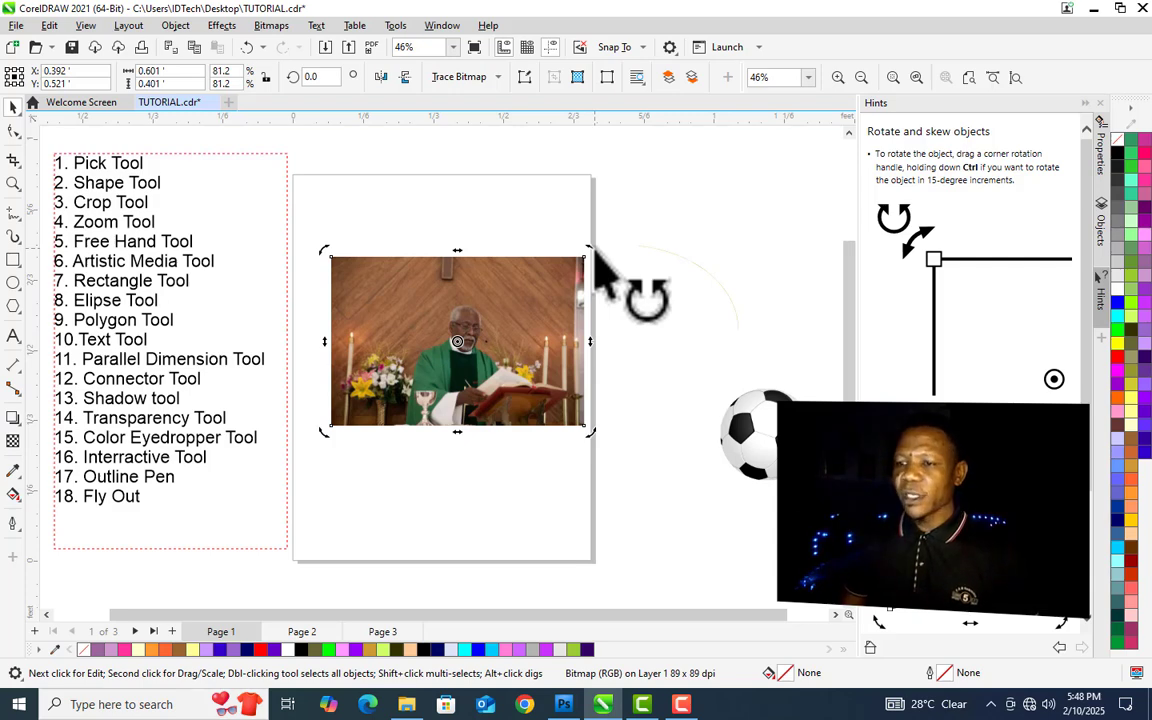
drag(594, 253, 468, 487)
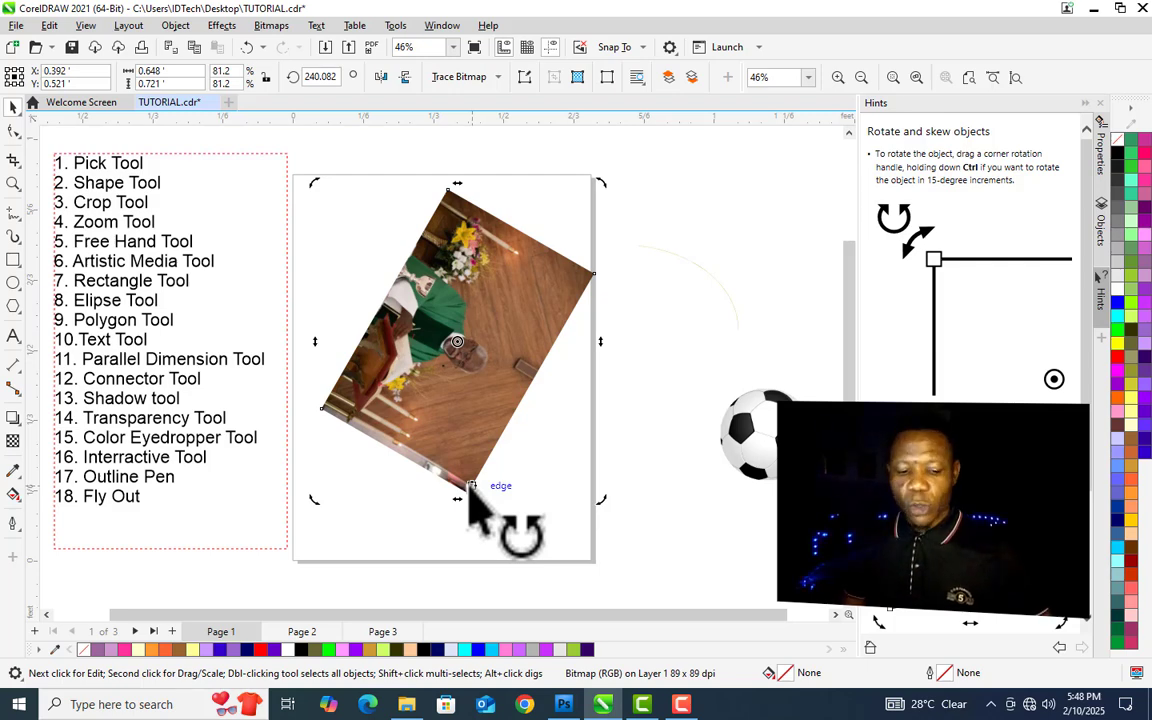
key(ctrl+z)
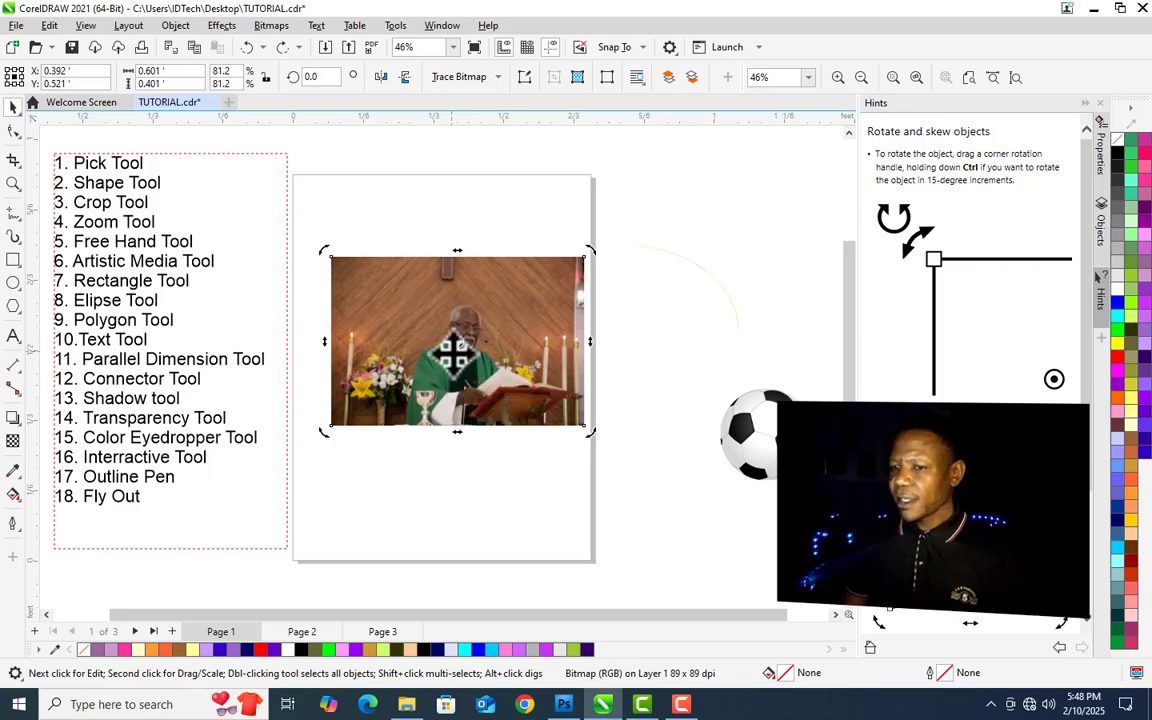
- Rotate the photo with its corner rotation handles, first about 9 degrees, then about 135 degrees
click(458, 355)
click(478, 382)
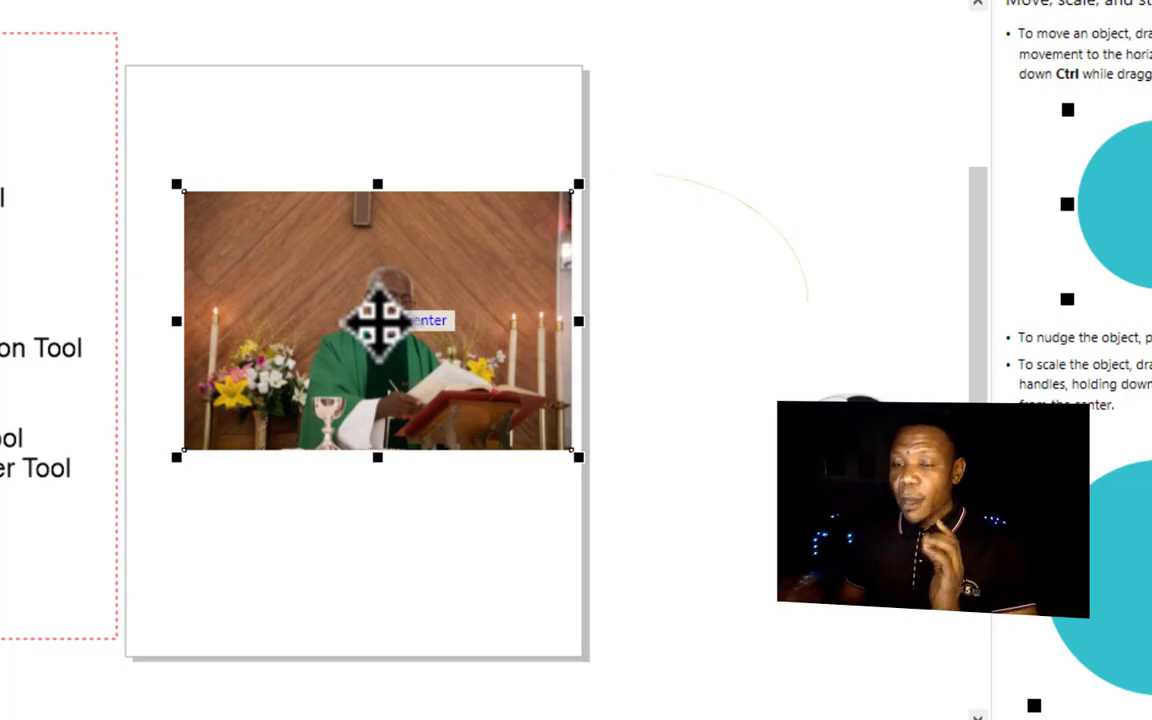
click(378, 322)
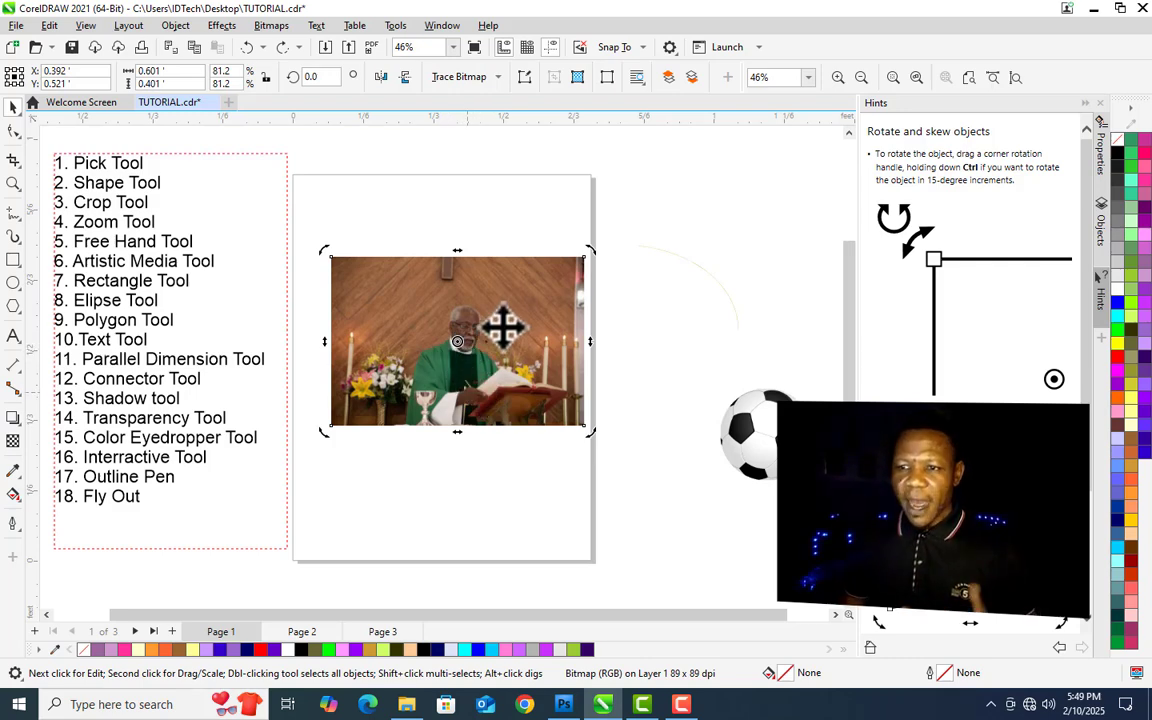
drag(596, 256, 572, 268)
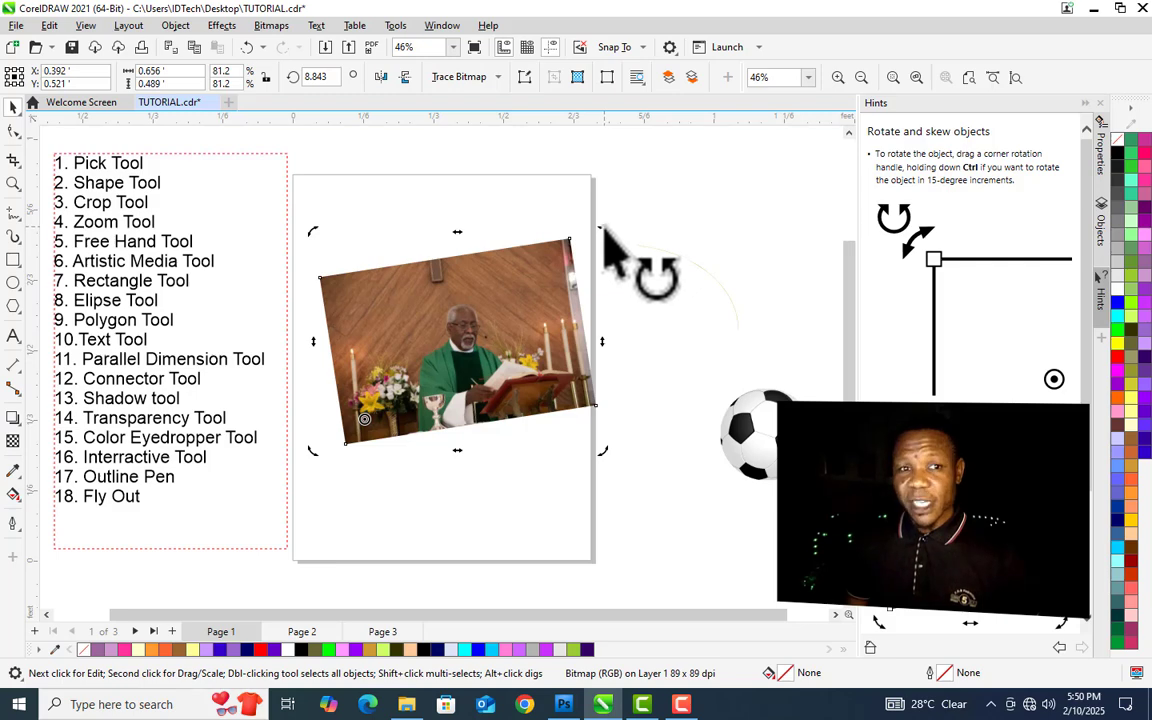
mouse_move(603, 230)
mouse_down()
mouse_move(614, 354)
mouse_move(586, 463)
mouse_move(535, 522)
mouse_move(463, 535)
mouse_move(356, 483)
mouse_move(305, 405)
mouse_move(365, 420)
mouse_move(190, 353)
mouse_up()
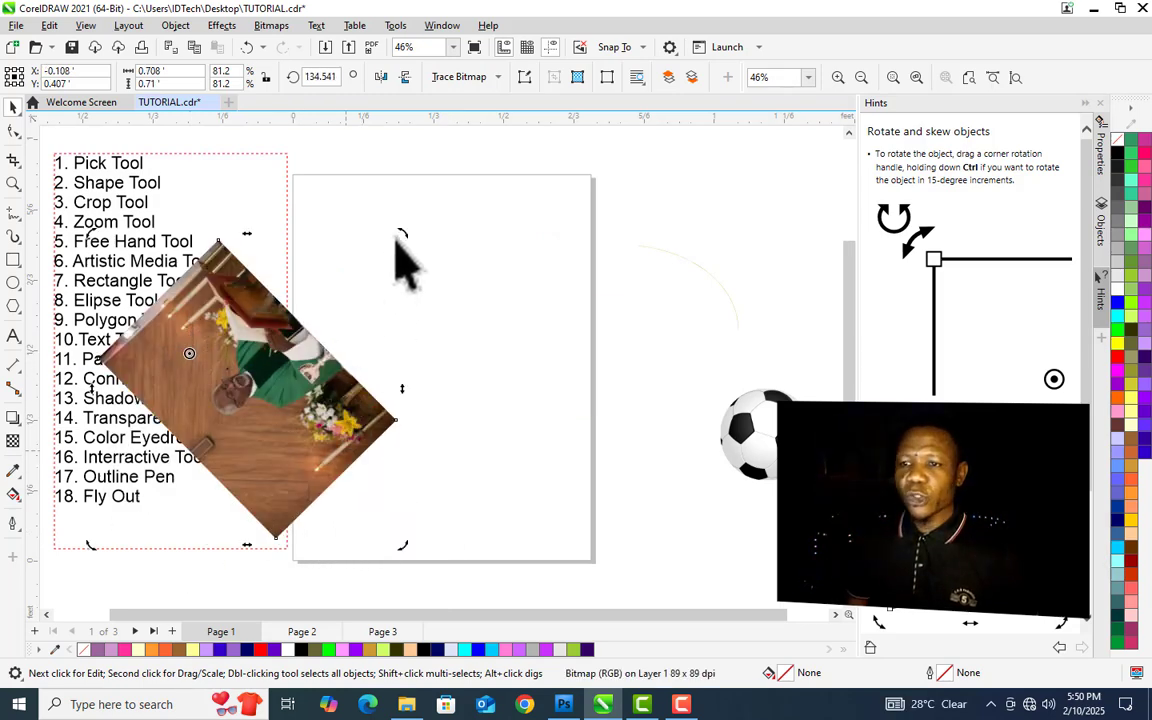
drag(404, 236, 320, 407)
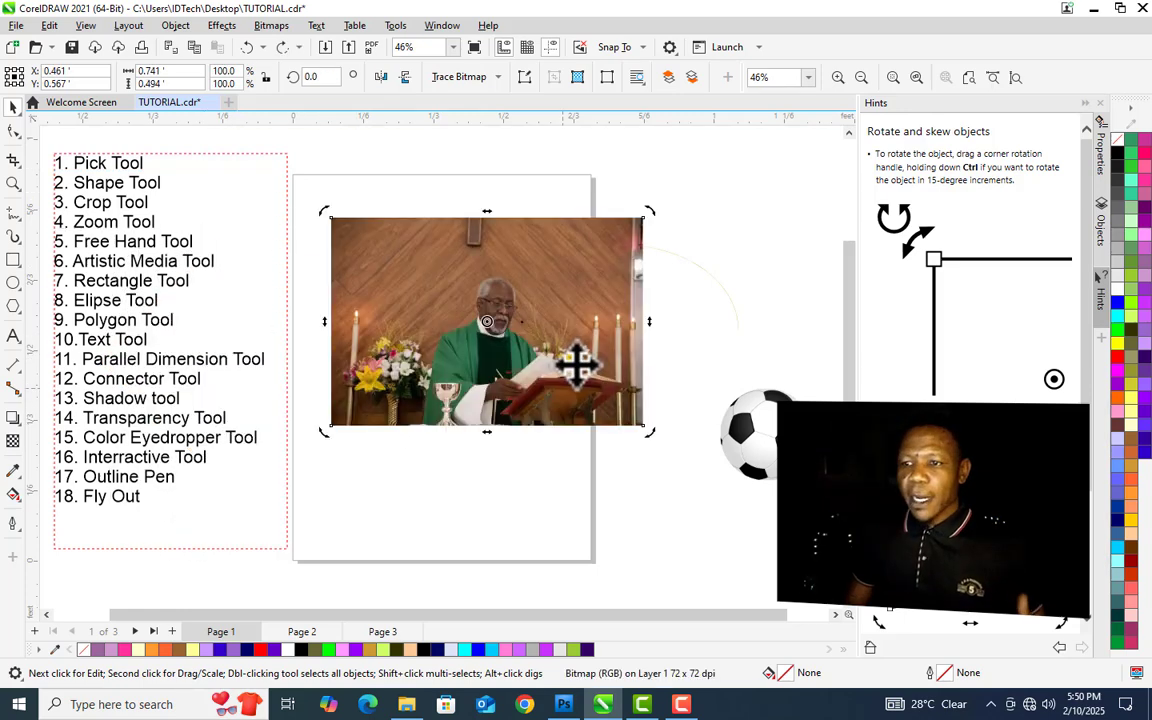
- Switch the photo to rotation handles, rotate it about 32 degrees, and undo the rotation
click(533, 318)
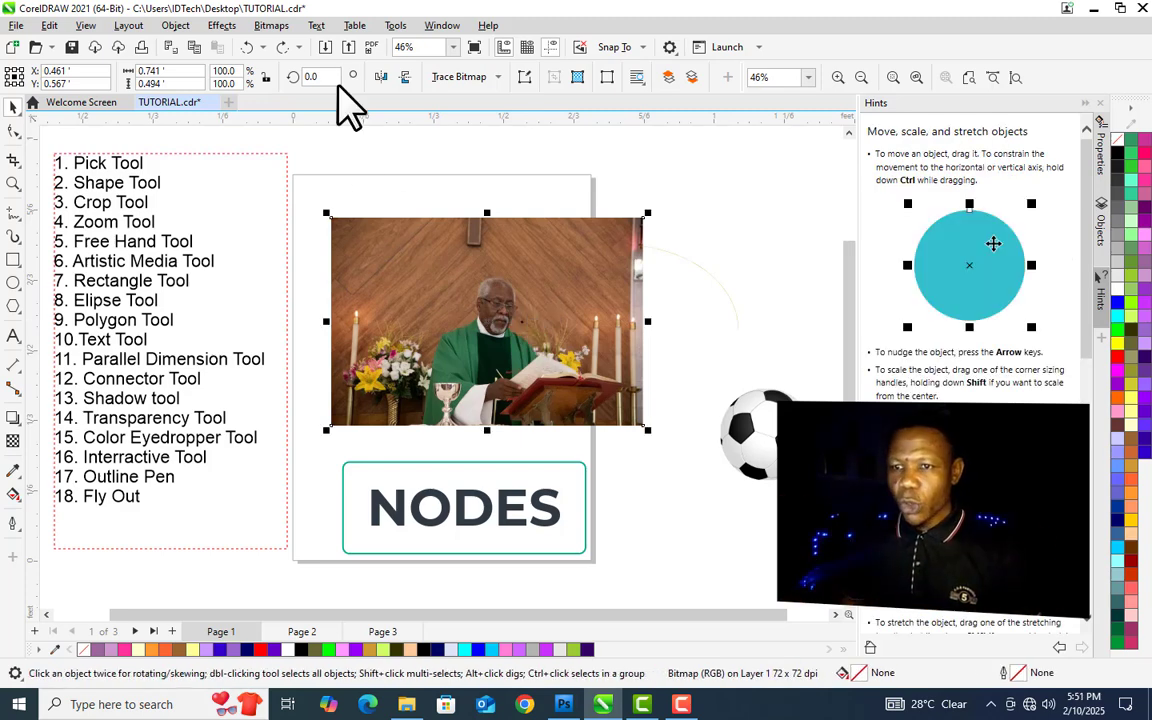
click(440, 318)
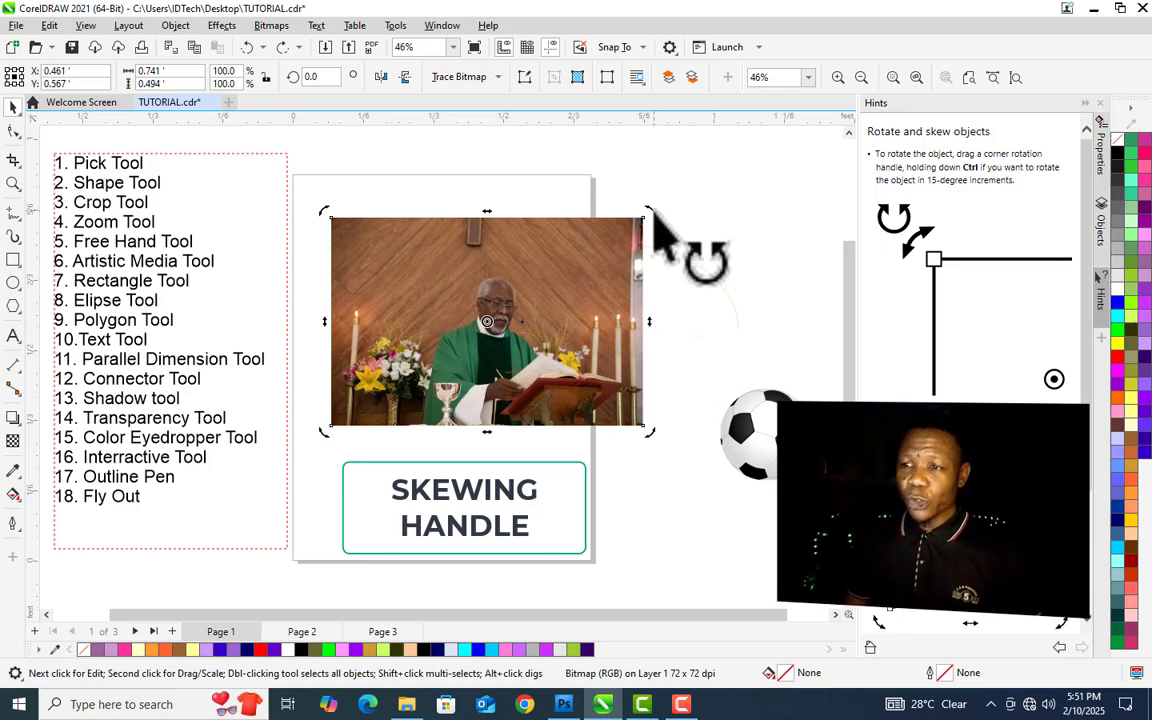
drag(655, 213, 561, 150)
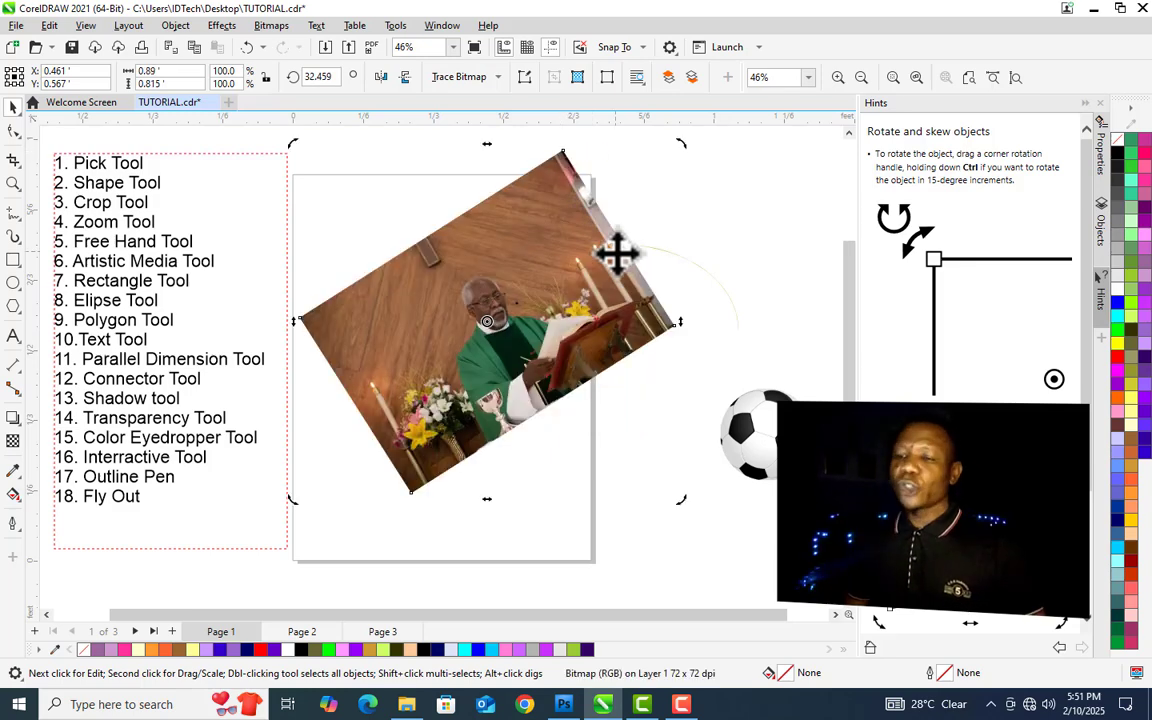
key(ctrl+z)
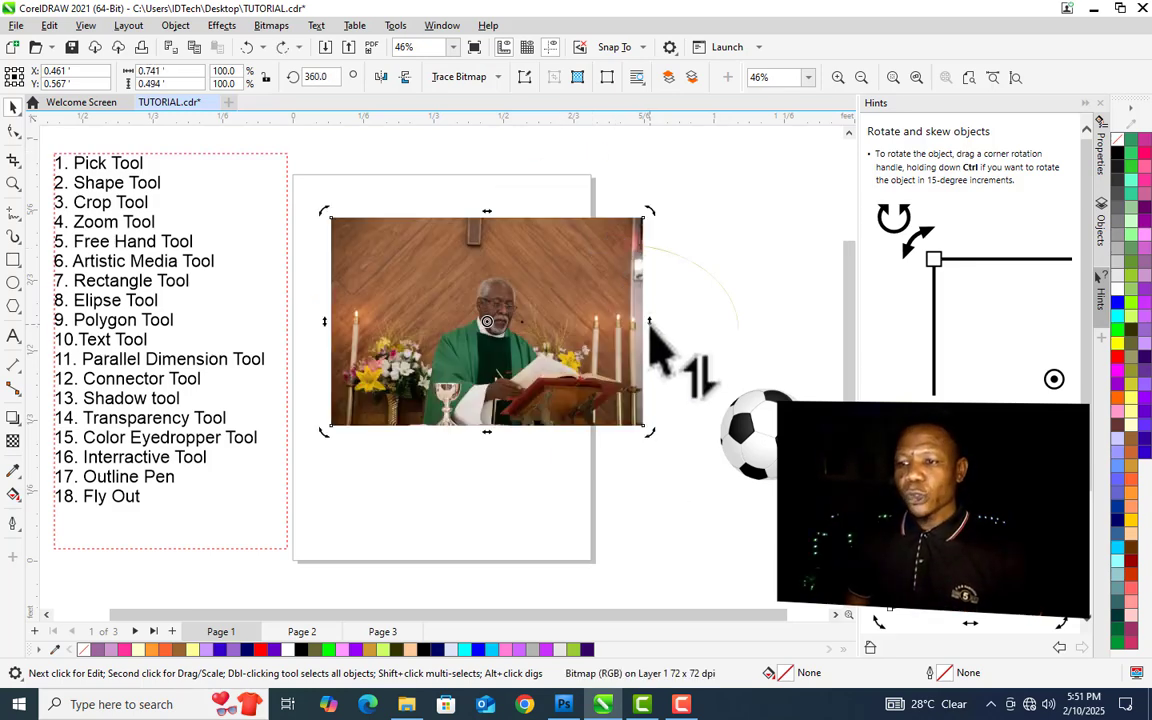
- Skew the photo vertically about 16 degrees by its side skewing handle, then undo the skew
mouse_move(650, 326)
mouse_down()
mouse_move(650, 268)
mouse_move(656, 324)
mouse_up()
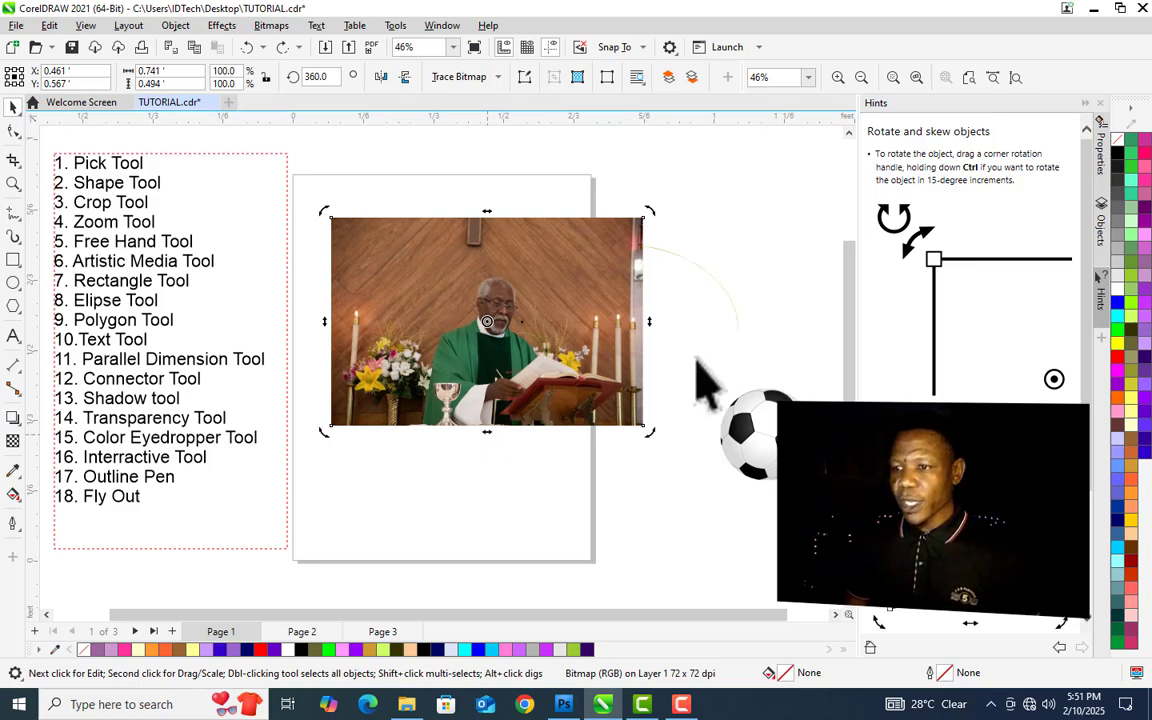
drag(649, 322, 655, 238)
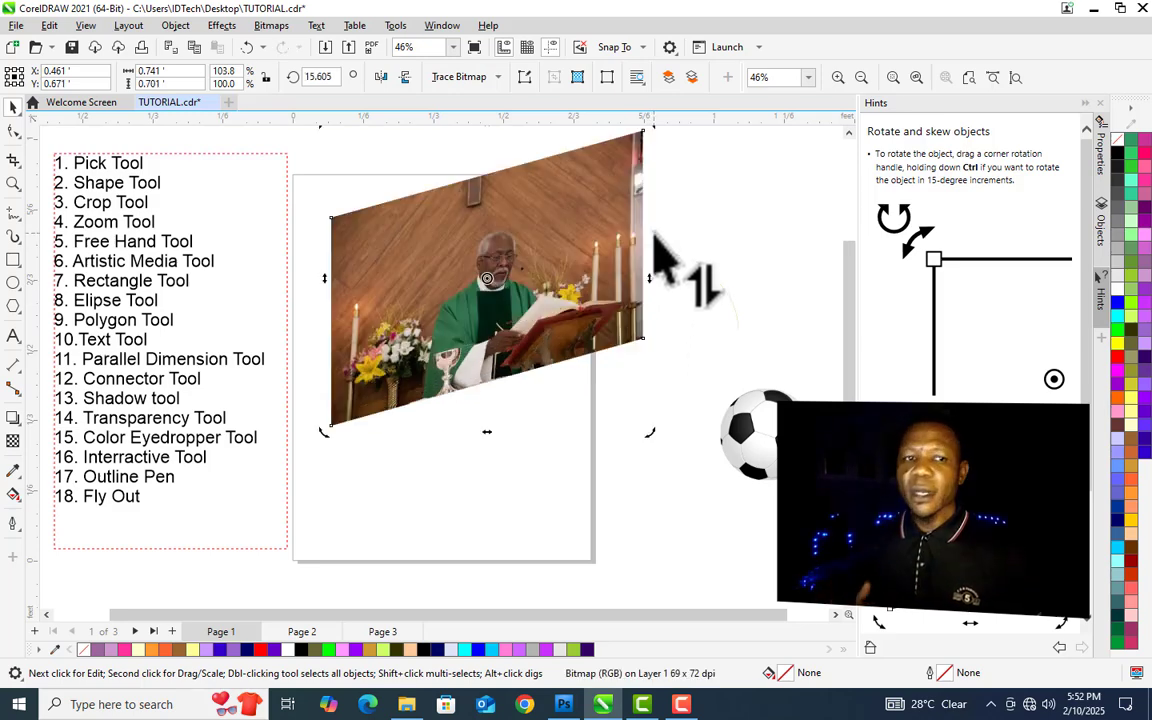
key(ctrl+z)
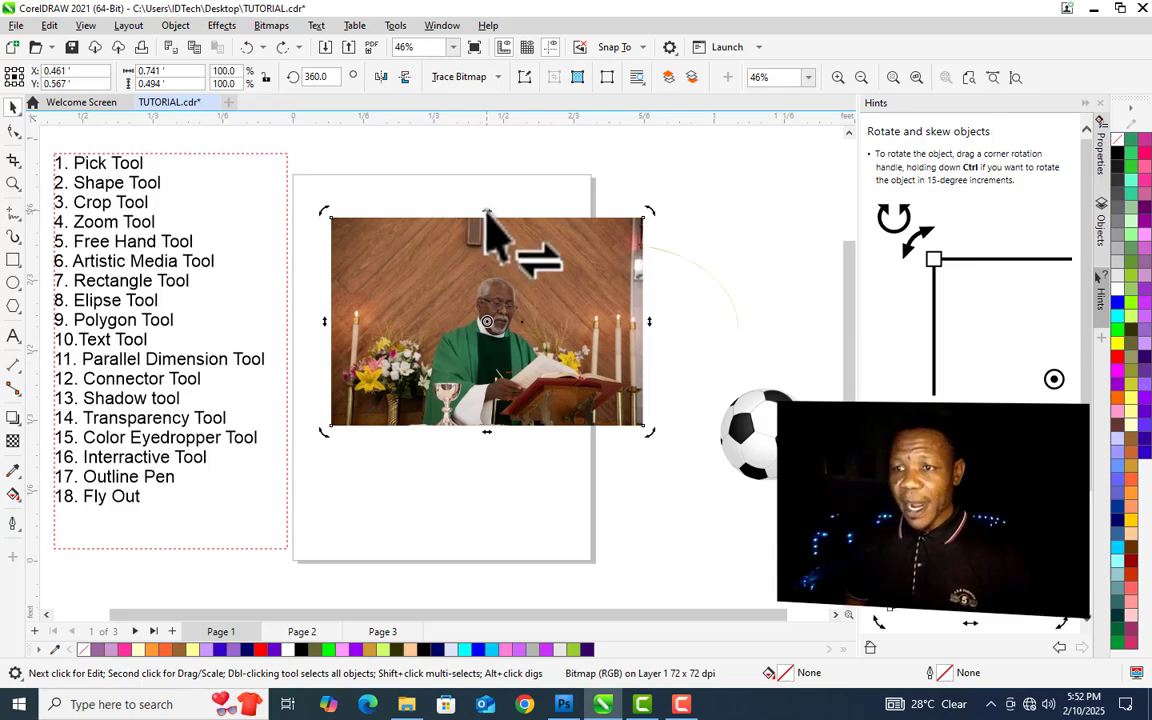
- Skew the photo horizontally by its top skewing handle, undo it, and deselect
drag(486, 212, 621, 218)
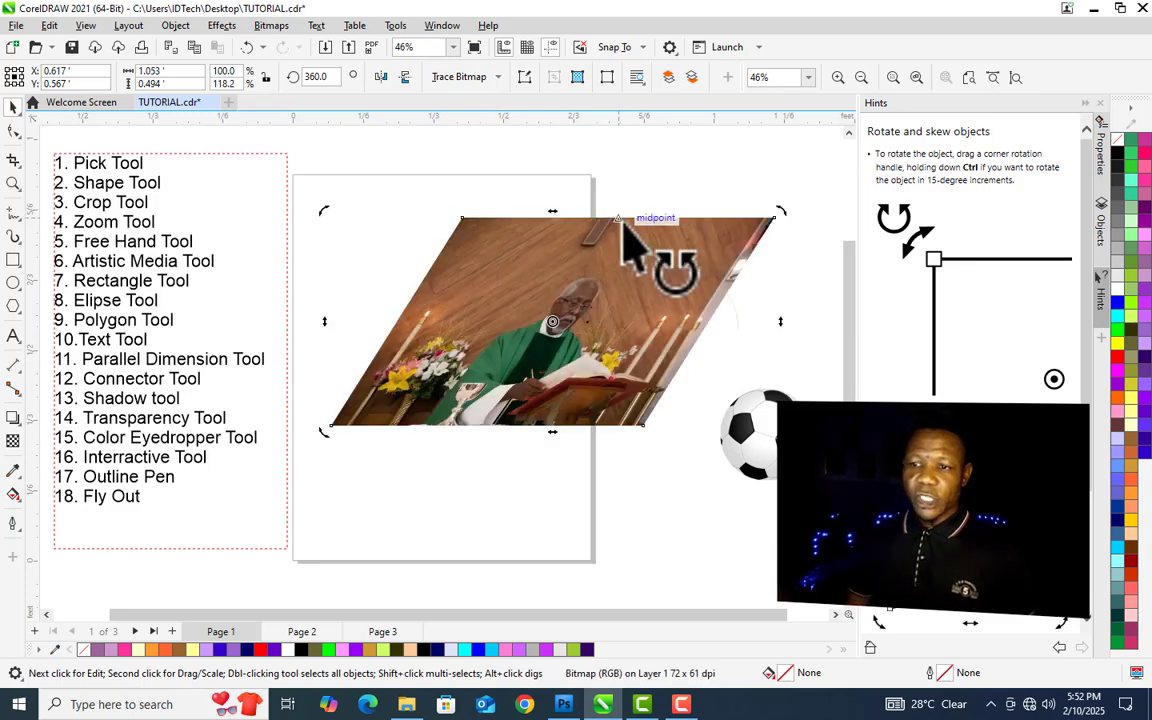
key(ctrl+z)
click(392, 534)
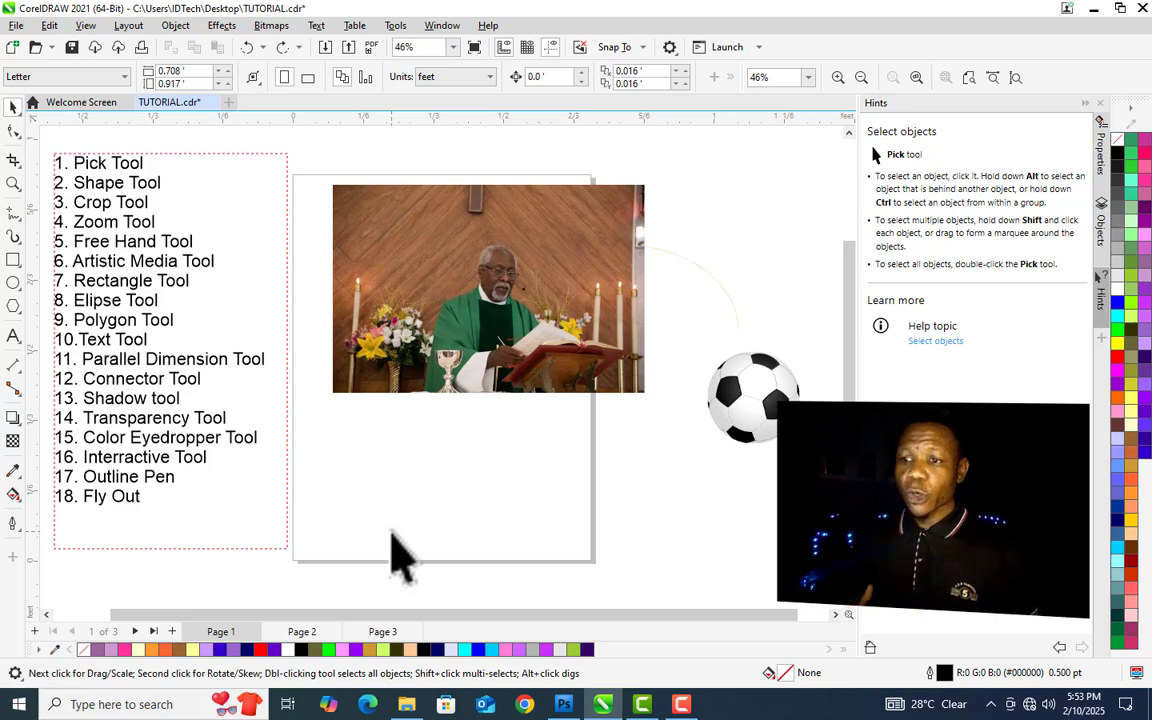
- Select the photo and the football together and move them slightly down and left
click(481, 260)
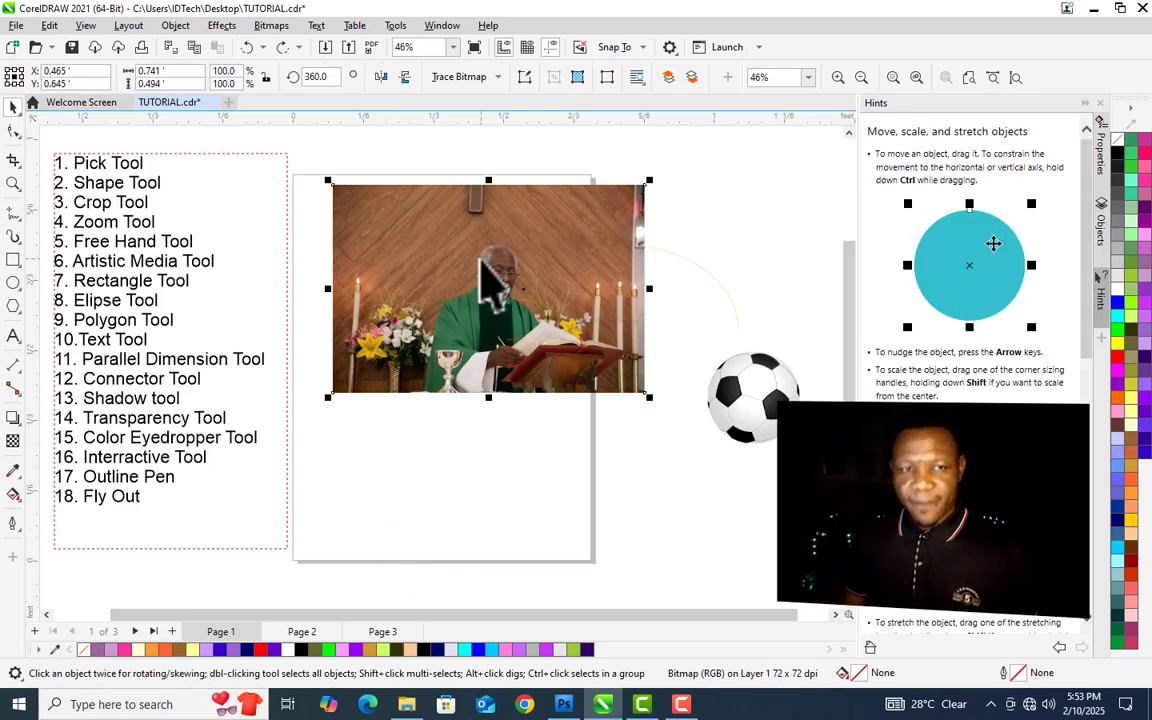
key(shift)
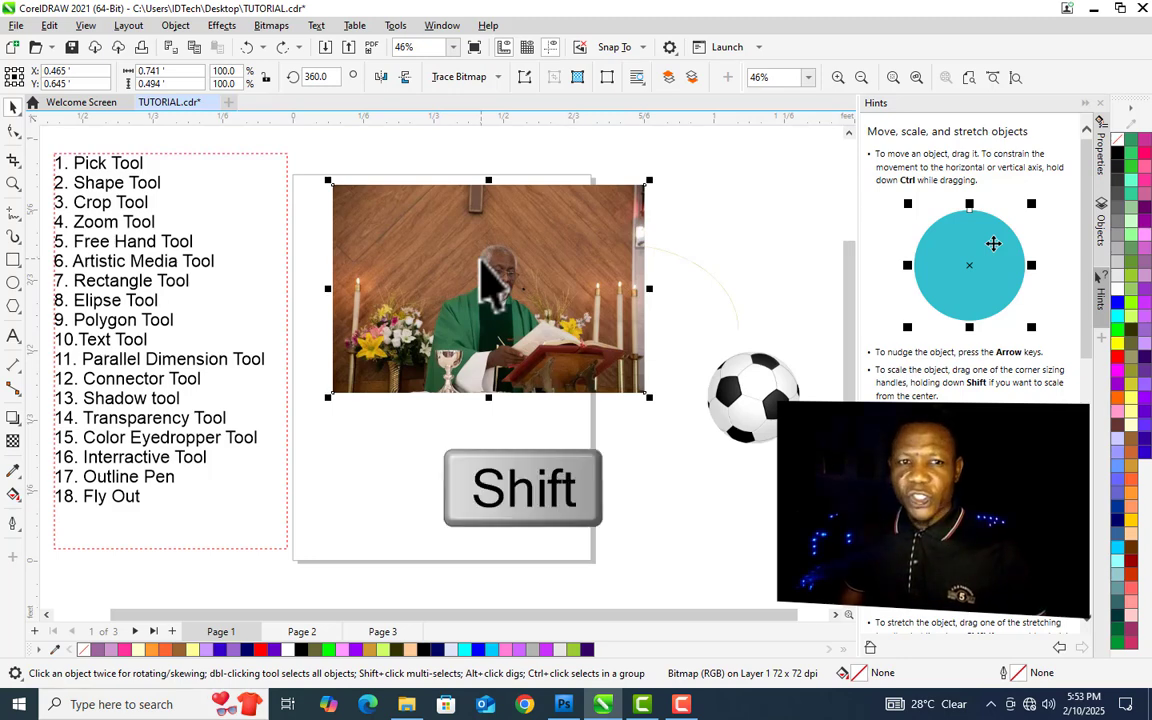
shift+click(766, 412)
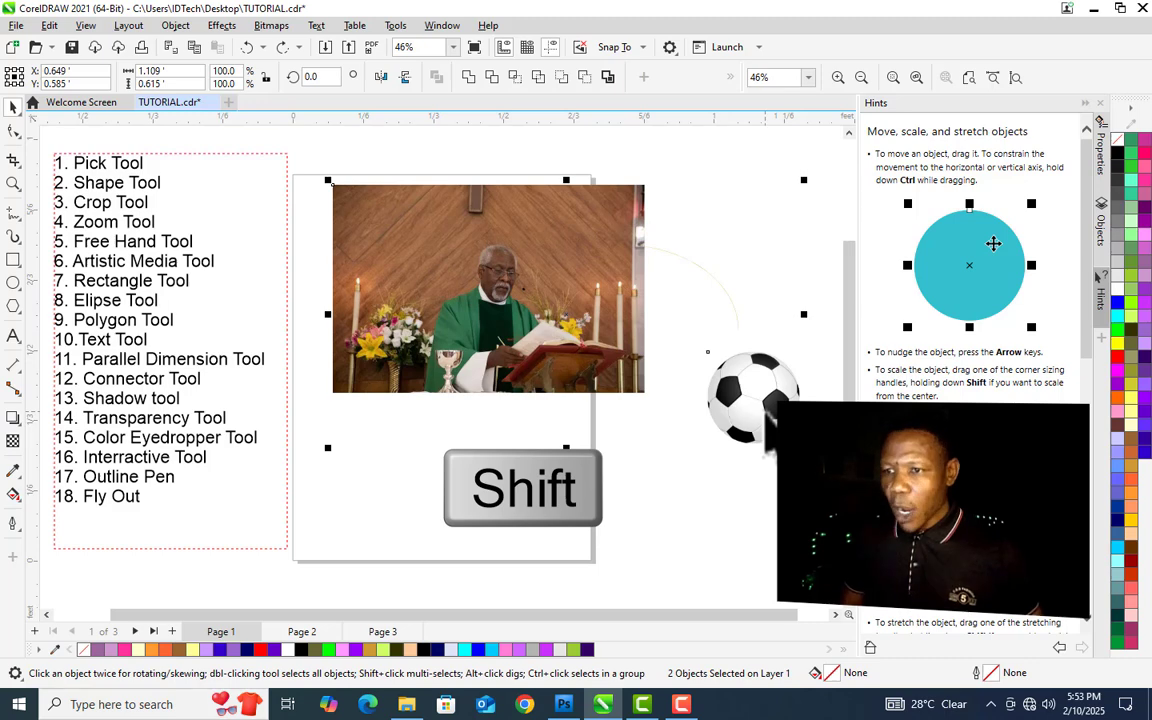
mouse_move(617, 296)
mouse_down()
mouse_move(543, 425)
mouse_move(581, 404)
mouse_move(609, 320)
mouse_up()
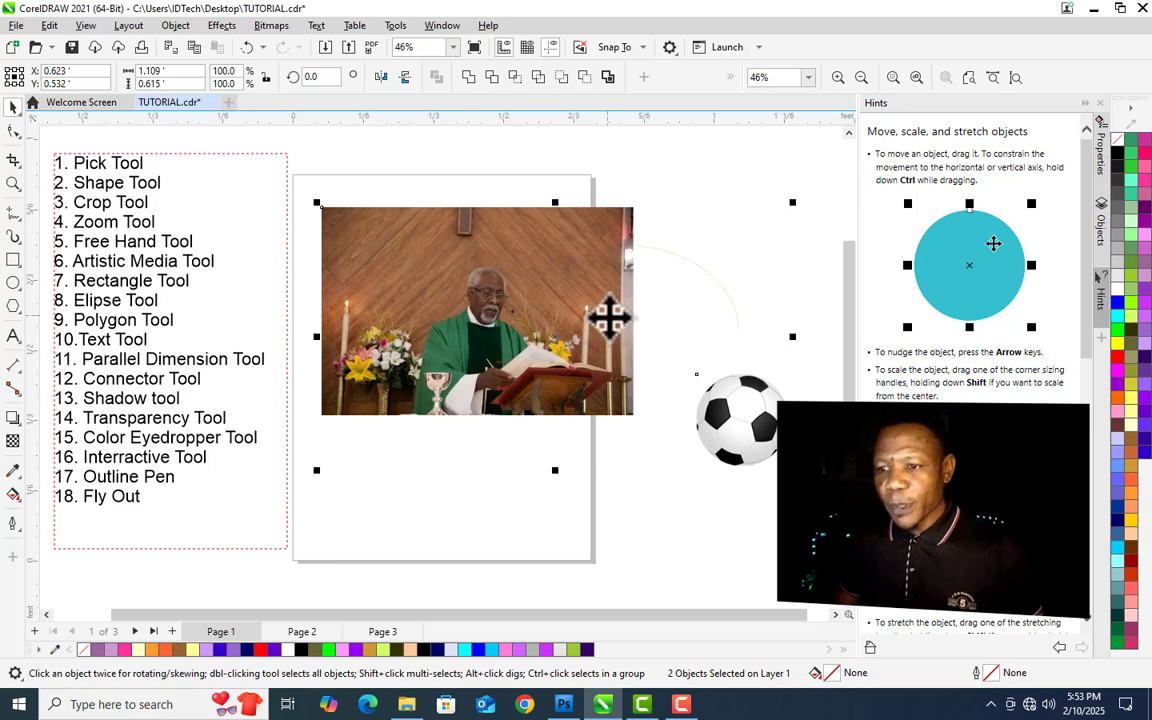
click(470, 495)
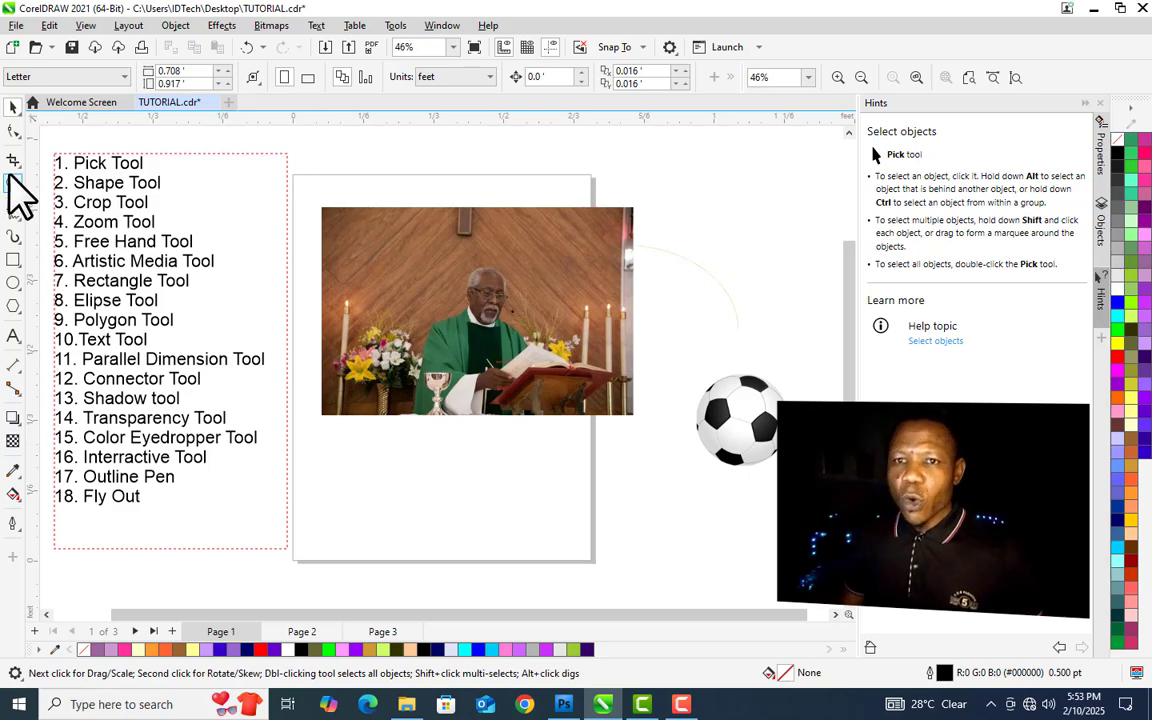
- Select all objects on the page and move them slightly down together
double_click(13, 106)
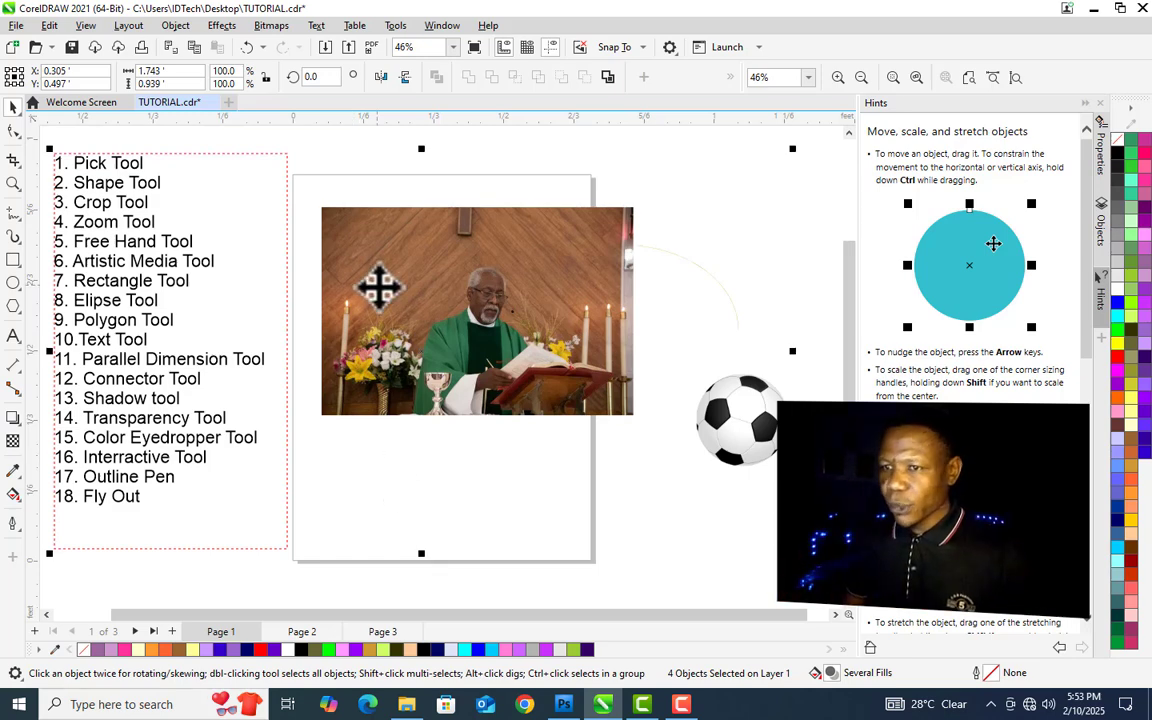
mouse_move(378, 290)
mouse_down()
mouse_move(507, 309)
mouse_move(581, 257)
mouse_move(445, 340)
mouse_move(380, 314)
mouse_up()
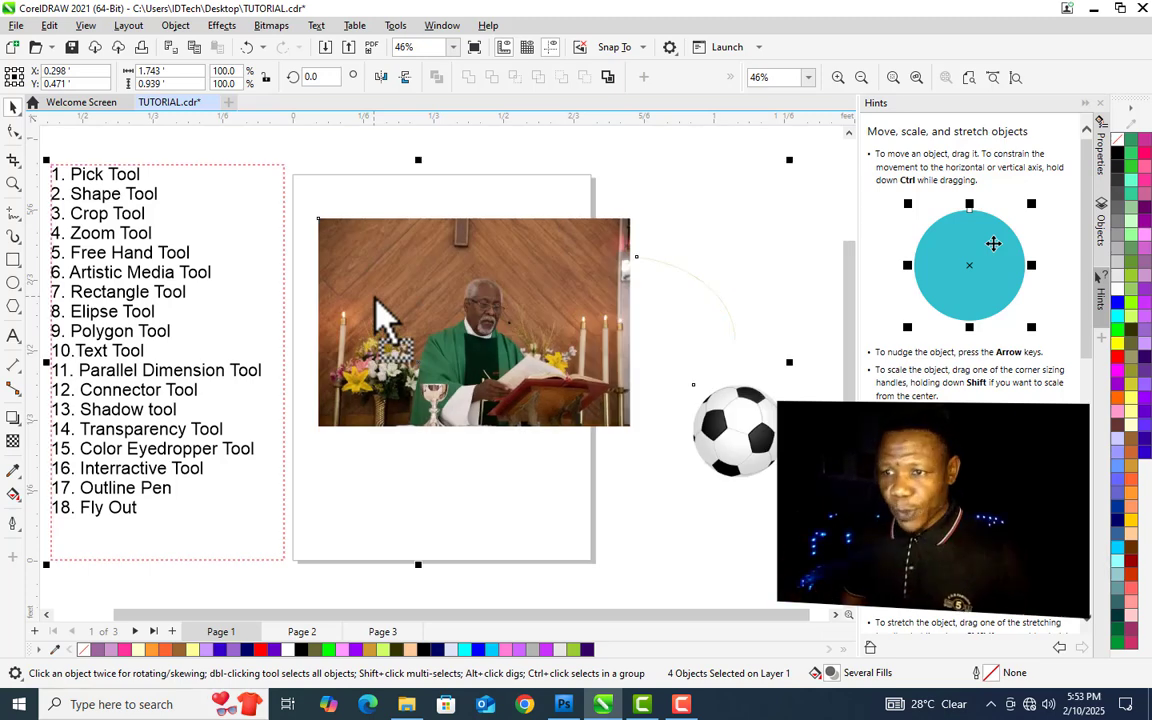
click(623, 564)
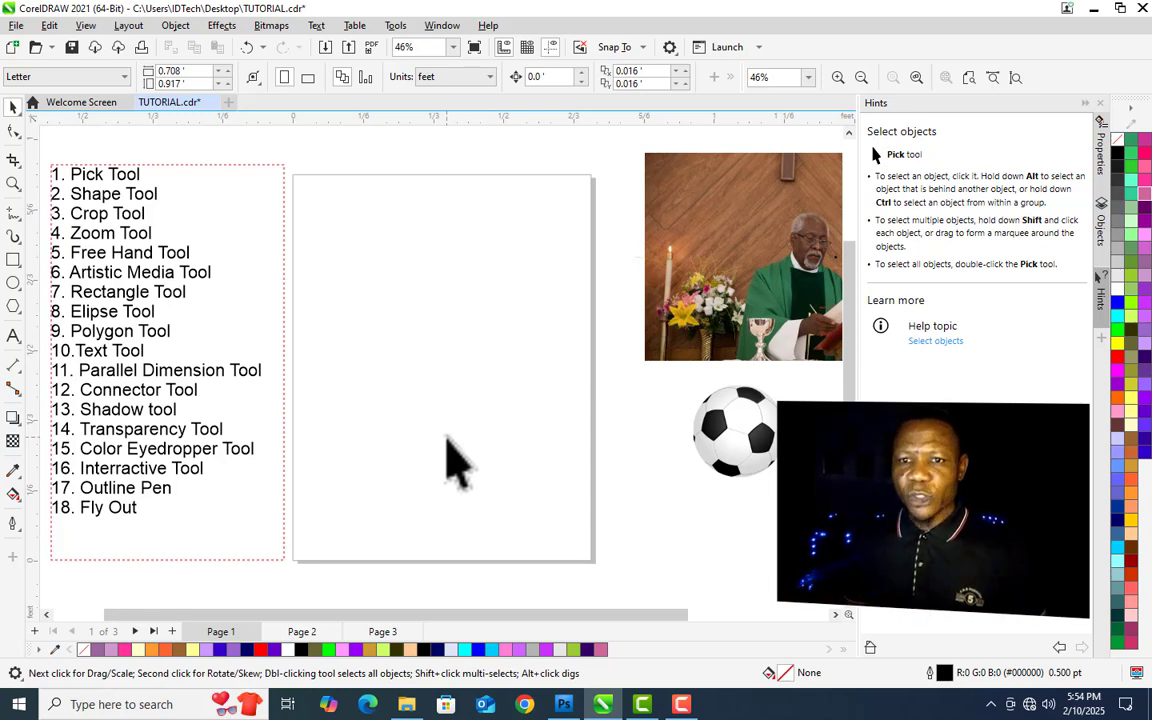
- Draw a square about 0.24 ft wide near the top of the page with the Rectangle tool
click(13, 259)
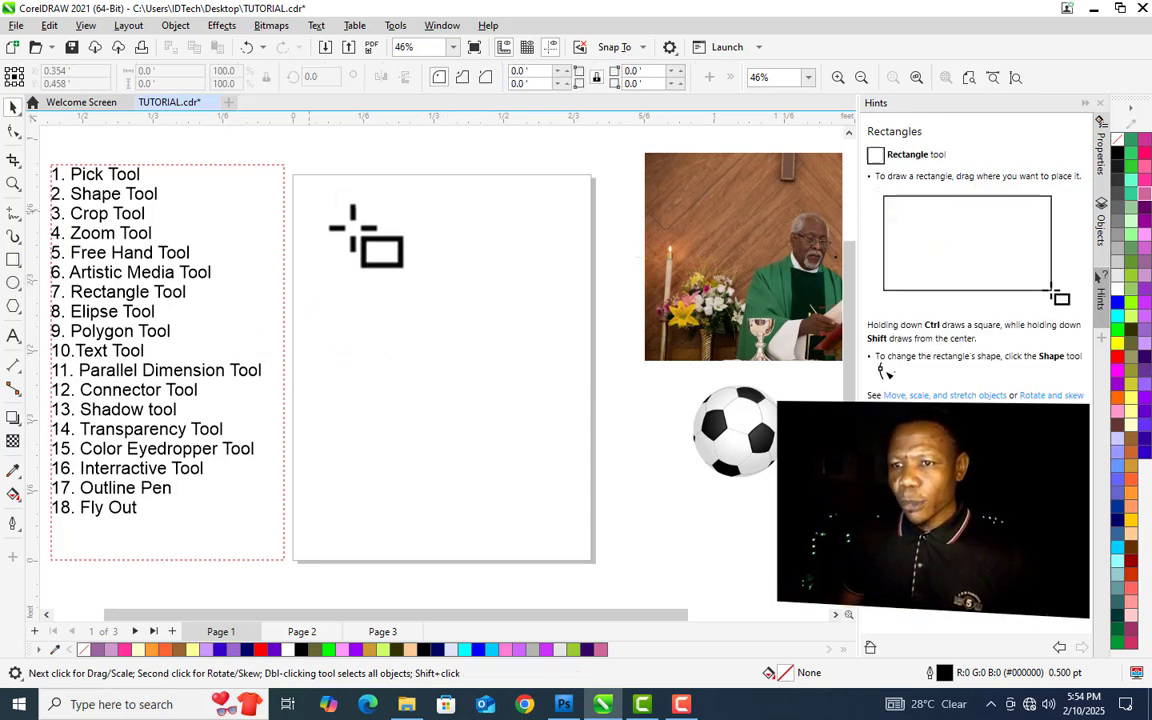
drag(350, 225, 455, 328)
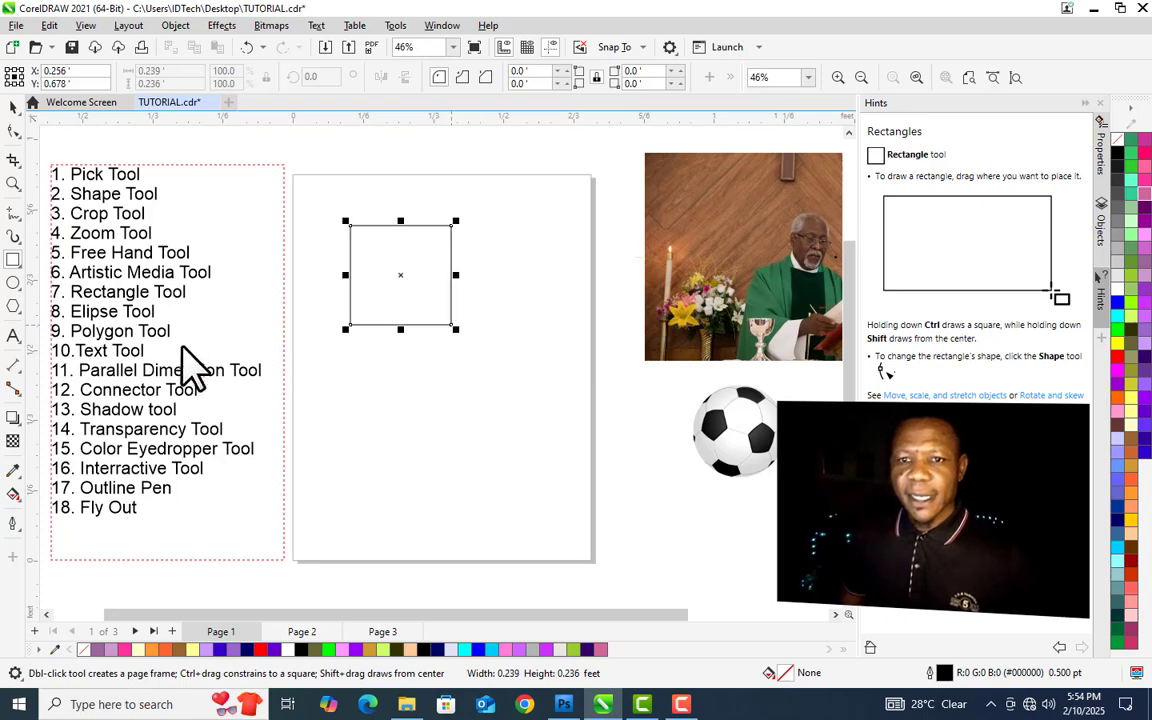
- Draw a circle about 0.4 ft across with the Ellipse tool and move it below the square, overlapping it
click(13, 282)
drag(308, 193, 470, 360)
key(space)
drag(391, 278, 440, 373)
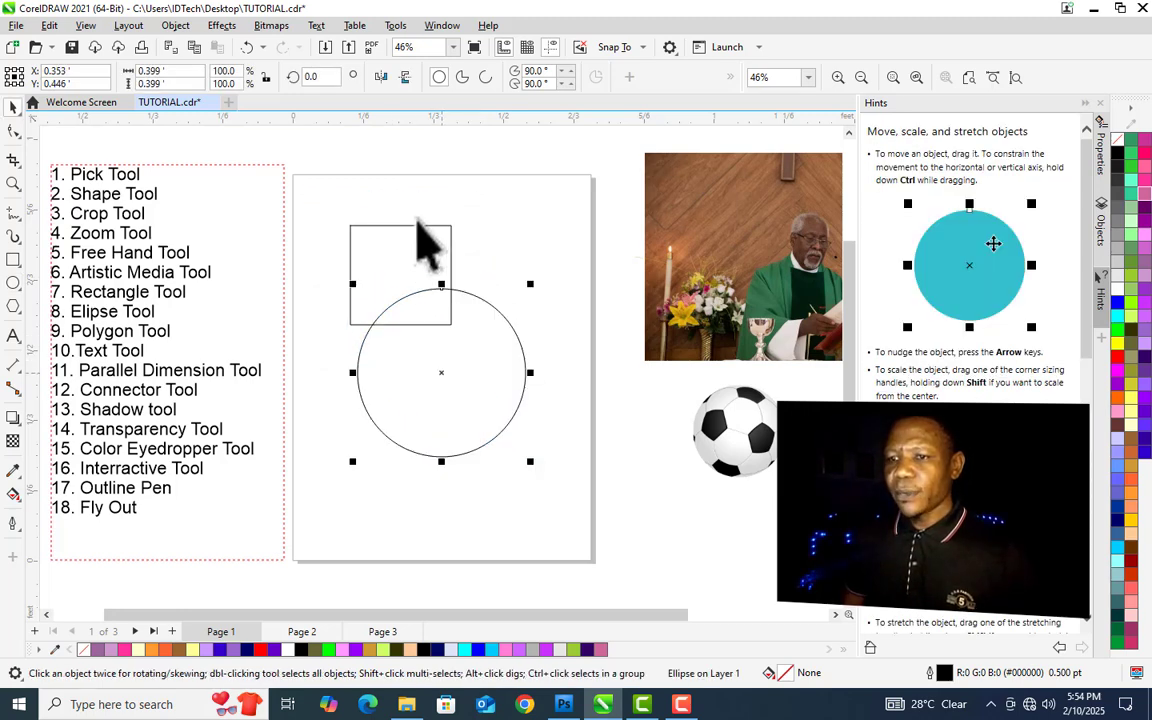
- Fill the square with grey
click(418, 226)
click(1122, 262)
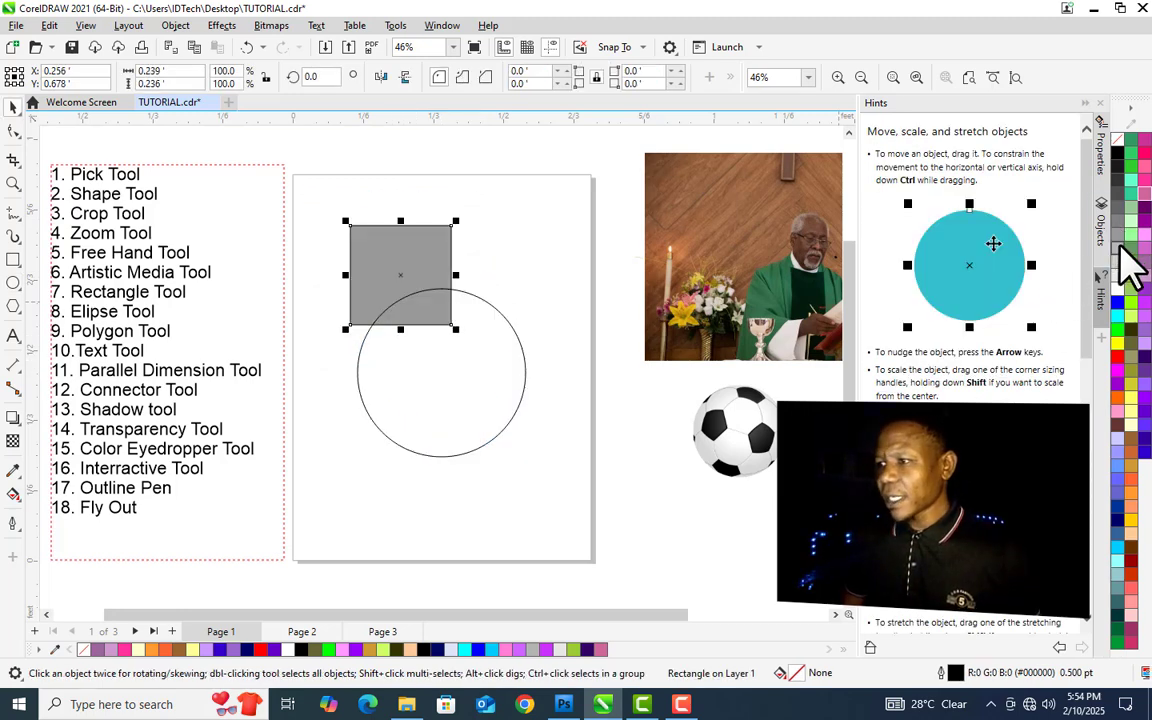
- Fill the square light green and the circle dark purple from the colour palette
click(1131, 236)
click(403, 302)
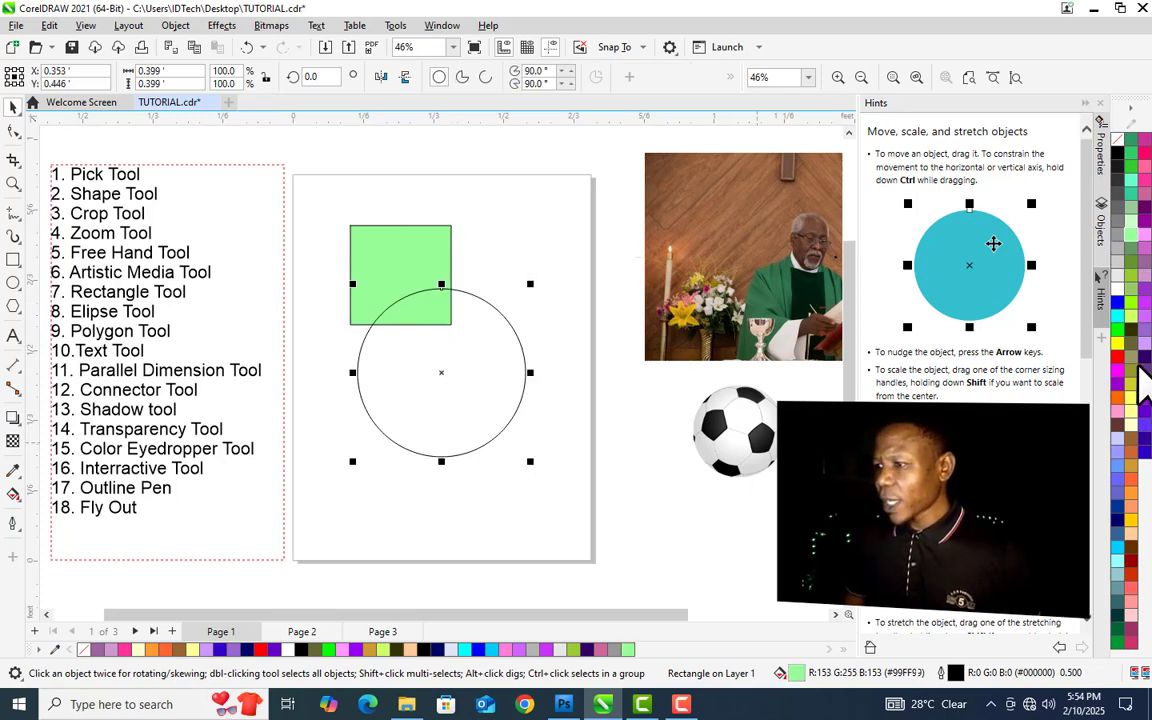
click(1140, 372)
- Move the circle up over the square, then pull the square out so it overlaps the circle's lower right edge
drag(462, 395, 420, 287)
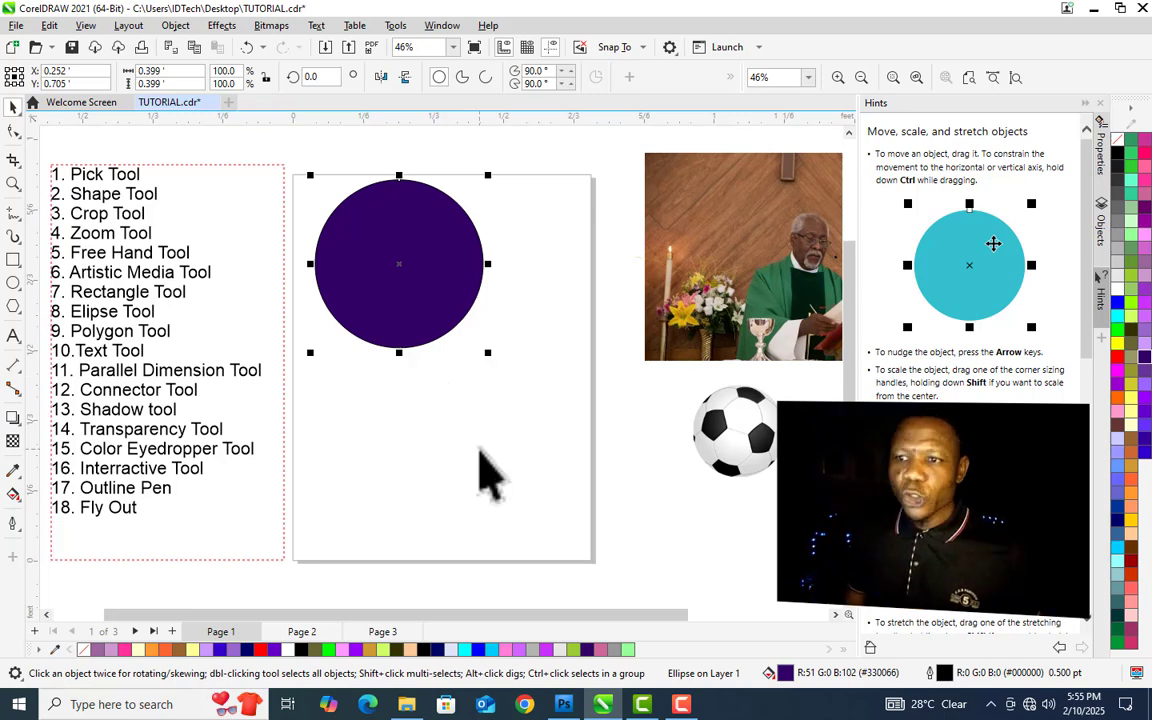
click(477, 520)
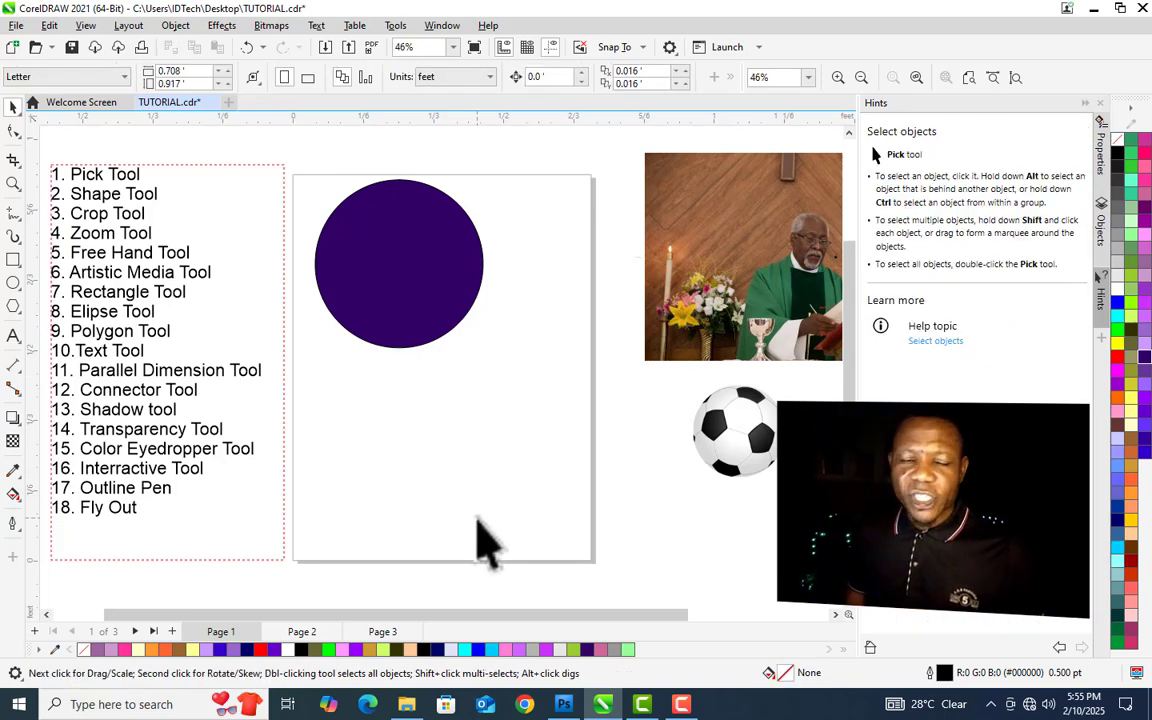
shift+click(399, 272)
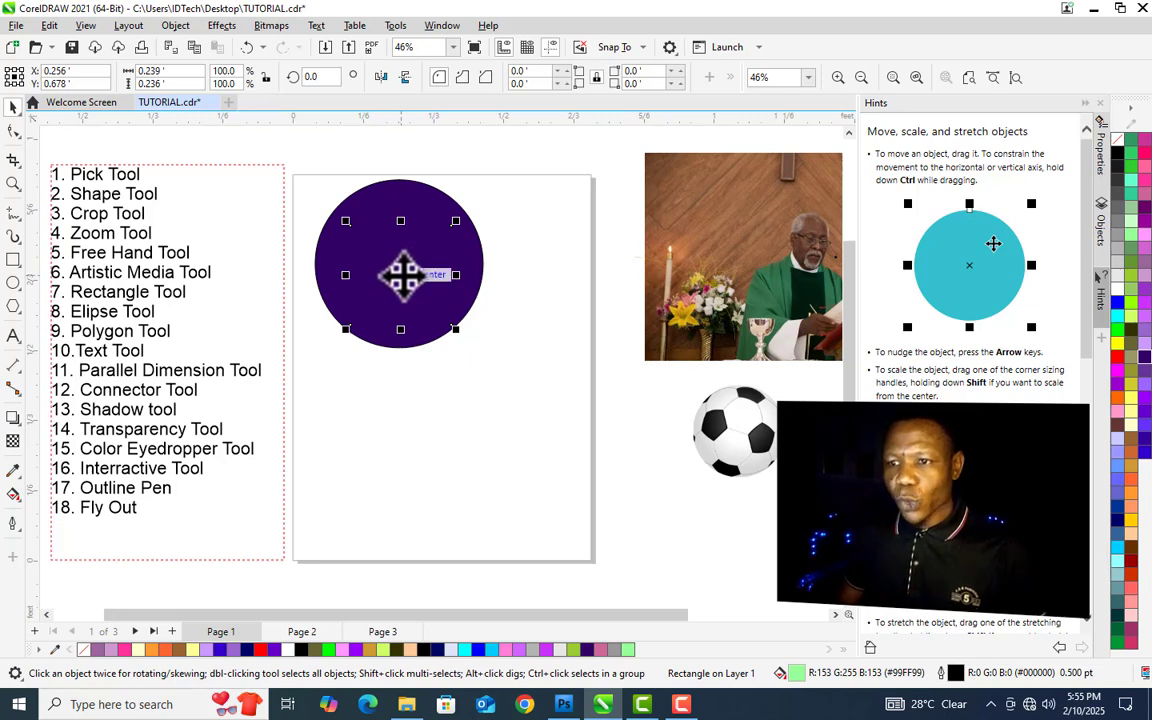
drag(430, 375, 493, 356)
right_click(495, 355)
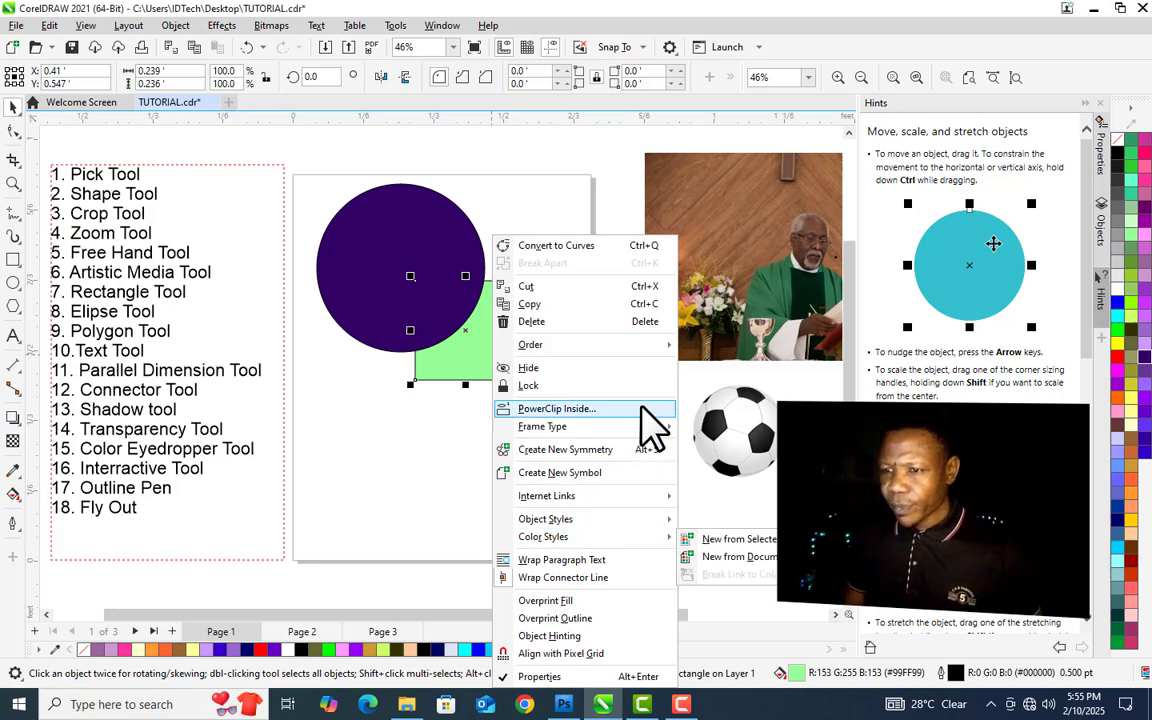
mouse_move(641, 350)
click(738, 348)
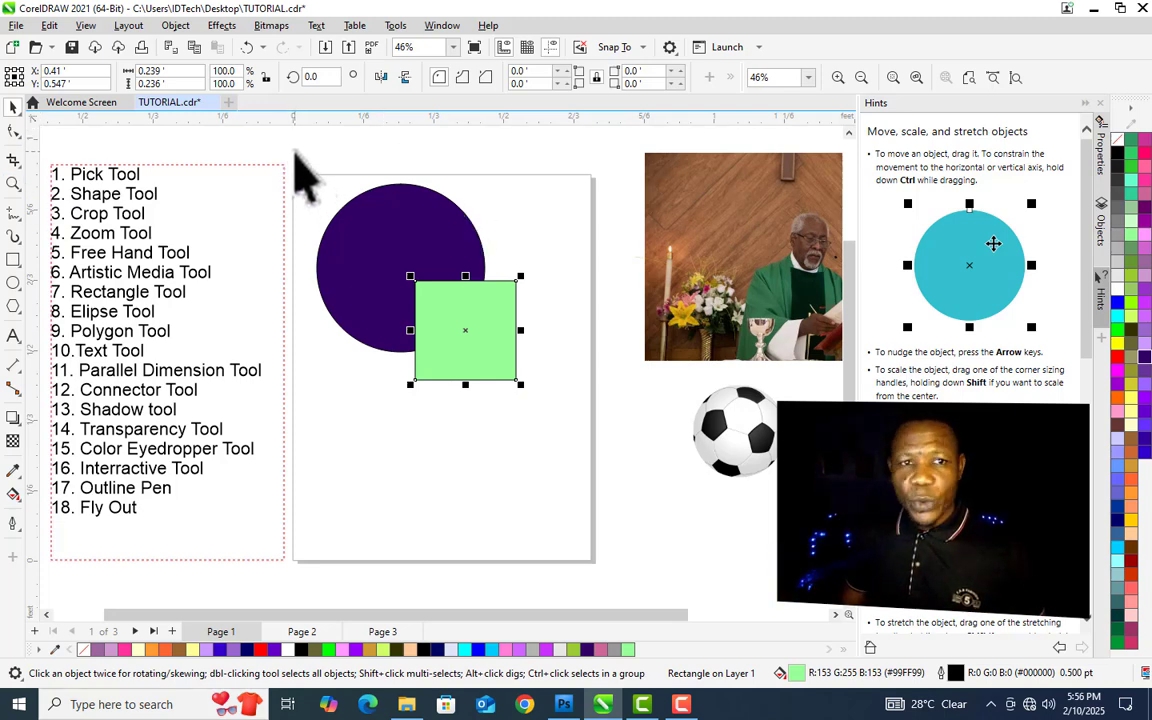
- Marquee-select the circle and square together and group them
drag(286, 149, 588, 463)
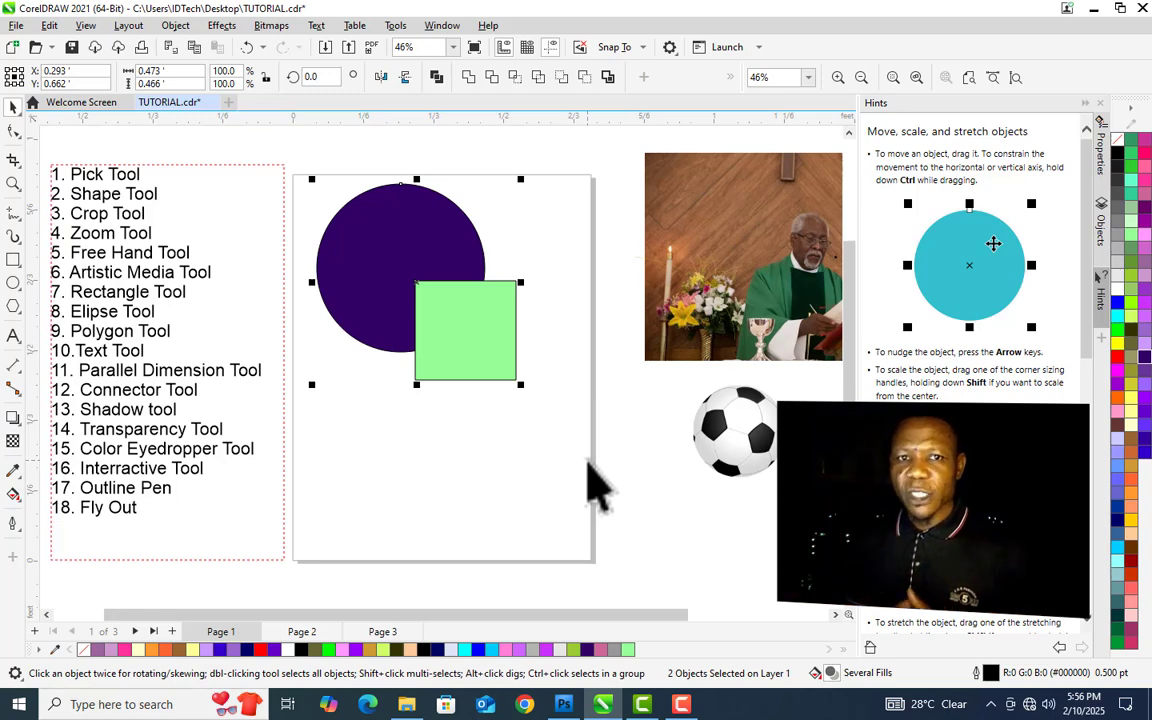
key(ctrl+g)
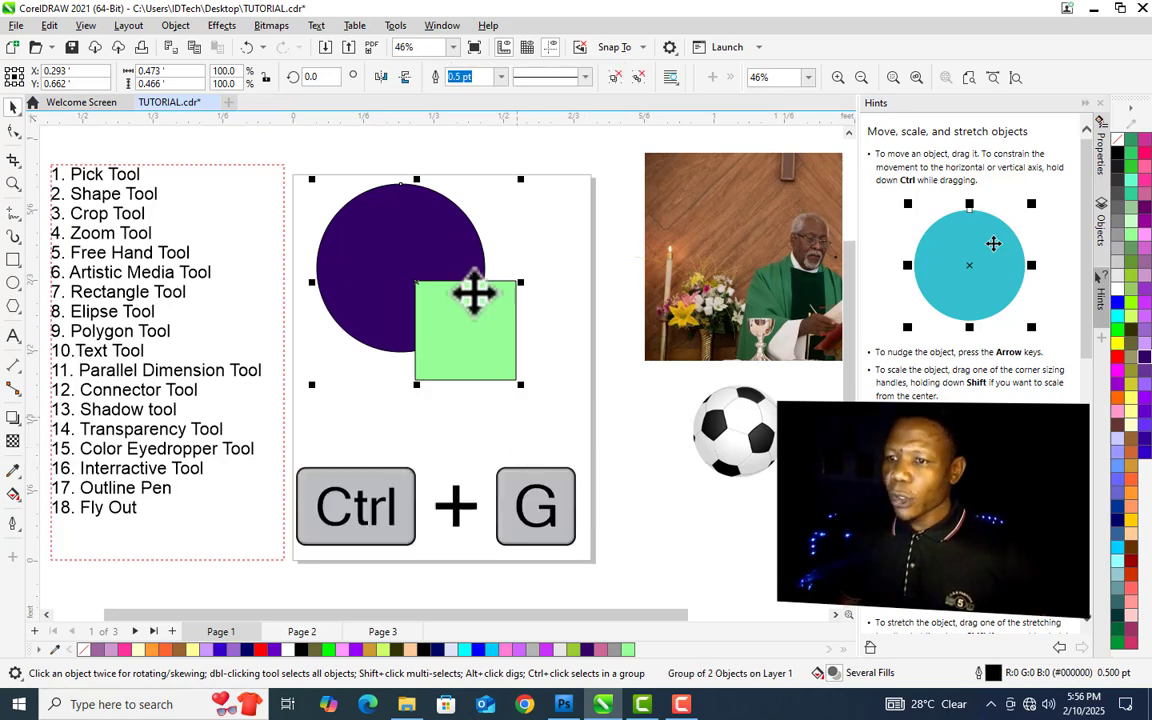
right_click(465, 317)
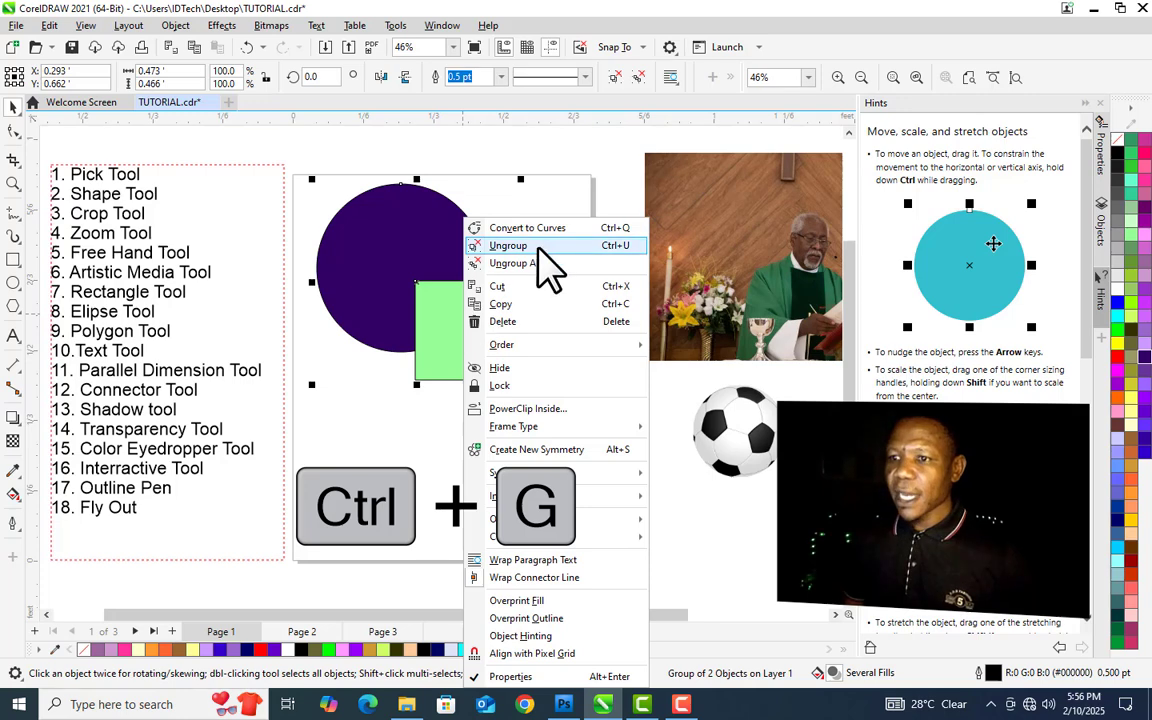
click(391, 475)
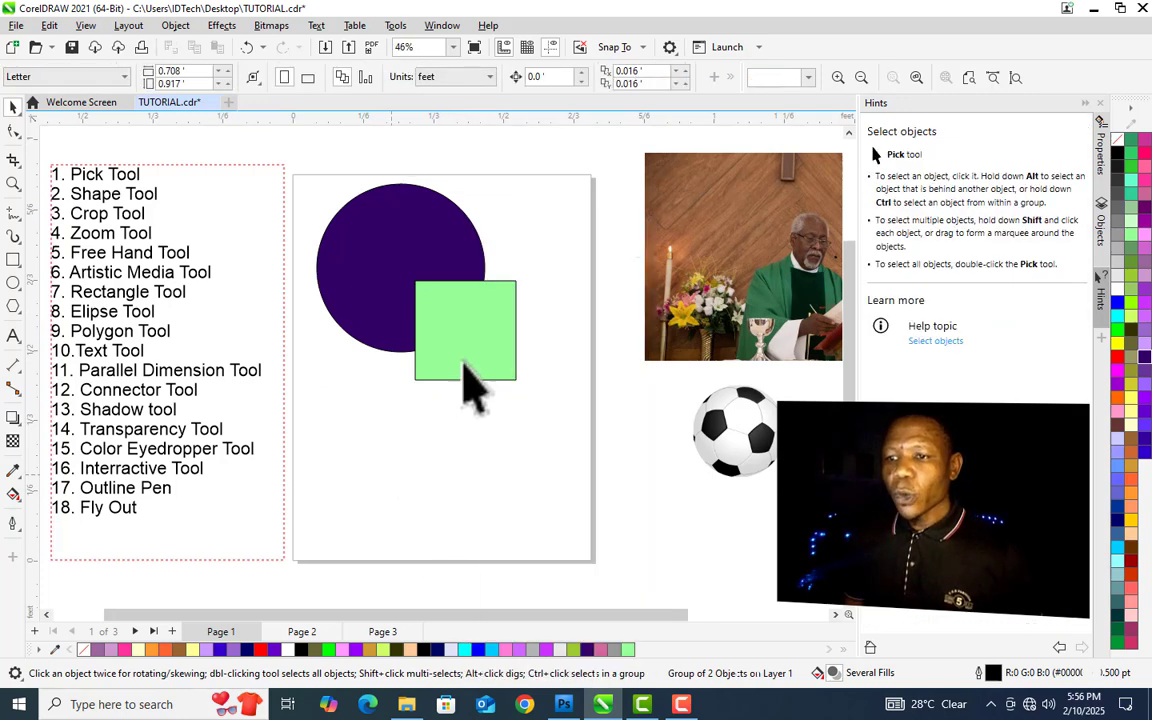
- Move the grouped circle and square around the page as one object
click(466, 360)
drag(491, 375, 474, 290)
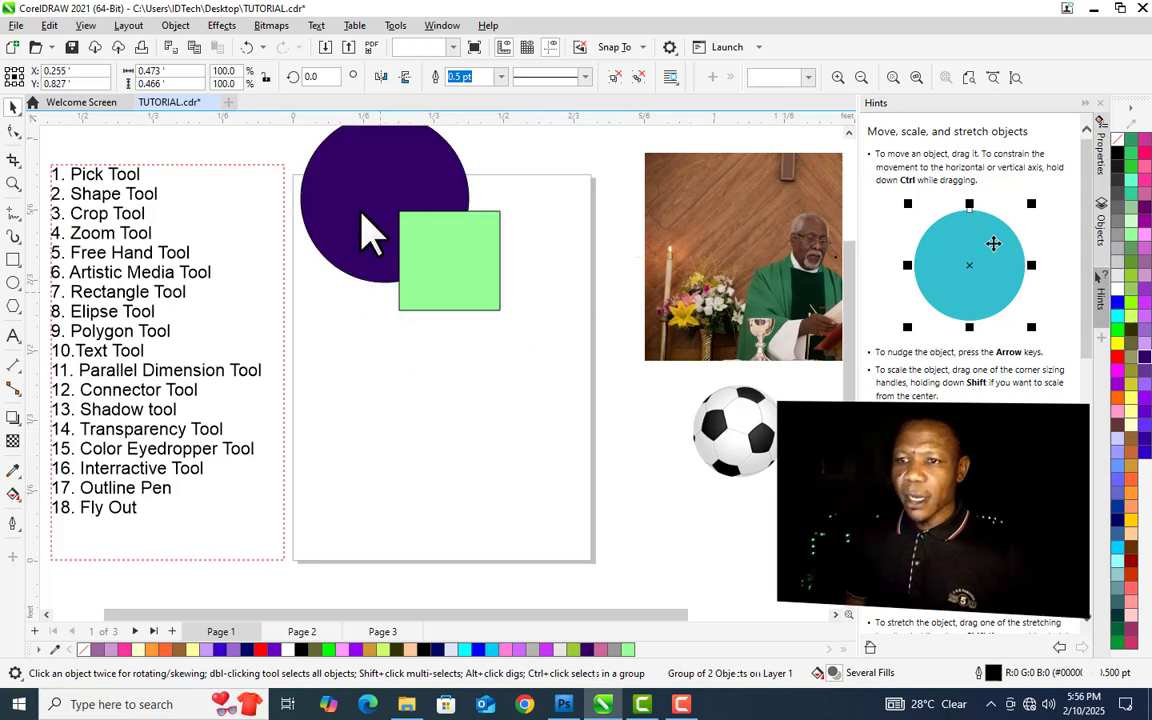
drag(370, 226, 403, 324)
drag(472, 410, 466, 354)
click(470, 375)
click(450, 185)
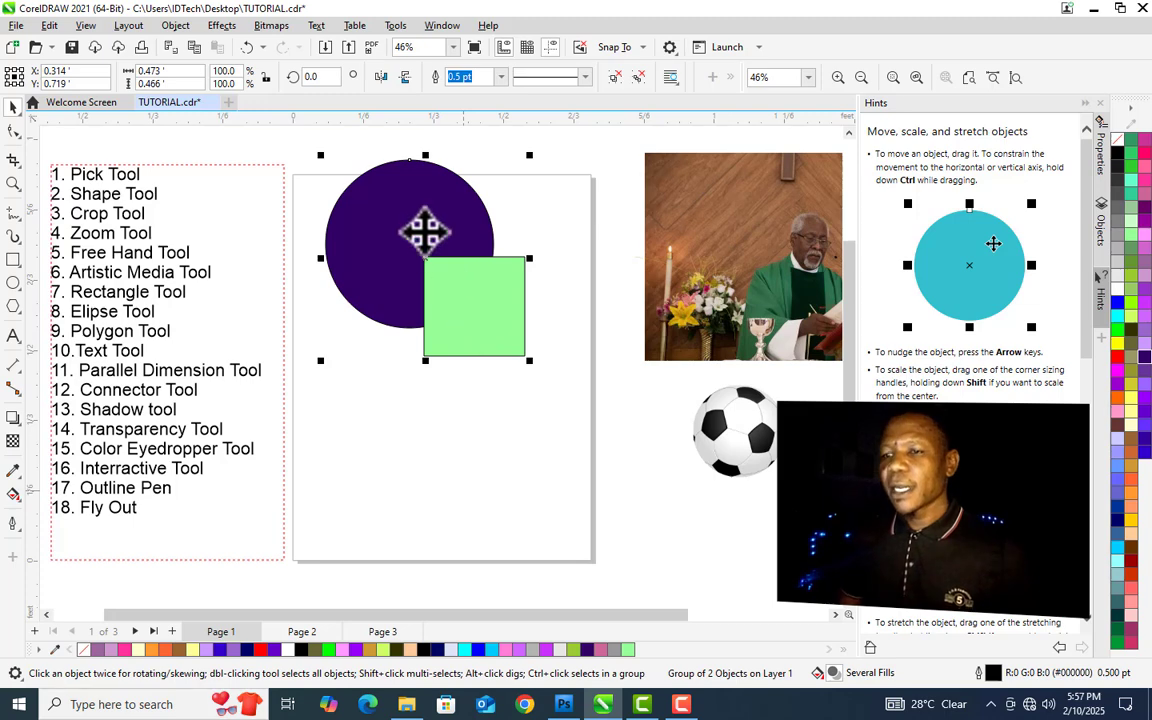
- Select the circle and the square individually inside the group and move the square down below the circle
ctrl+click(425, 232)
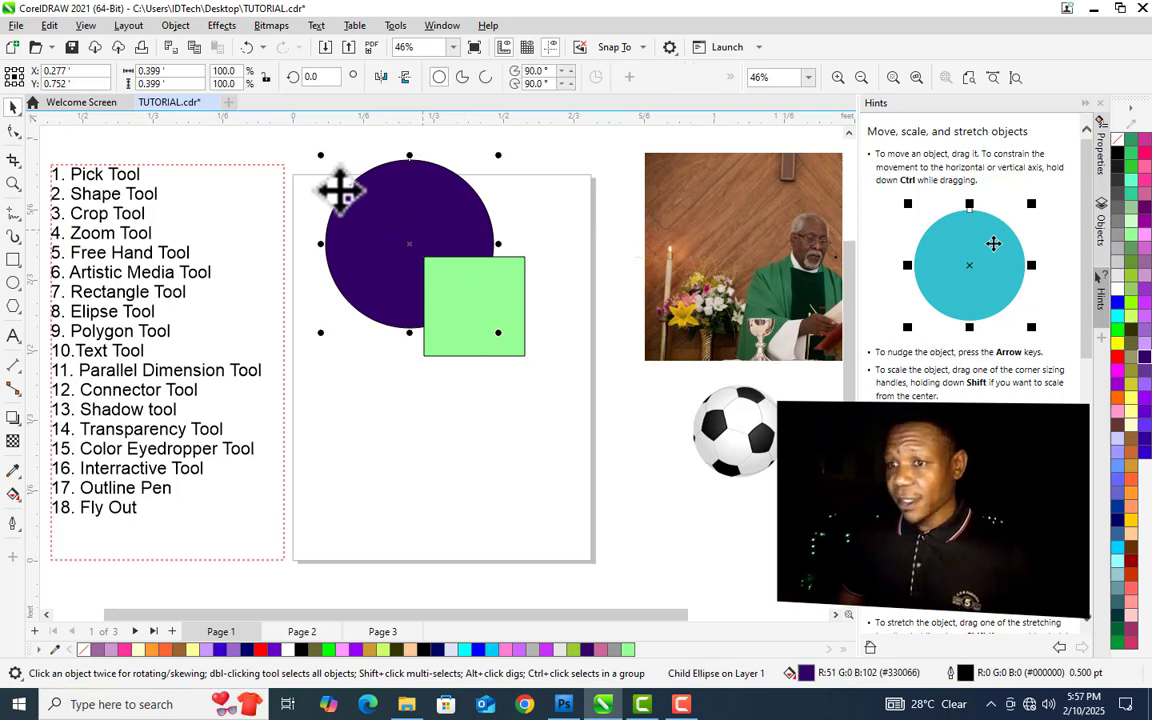
ctrl+click(517, 300)
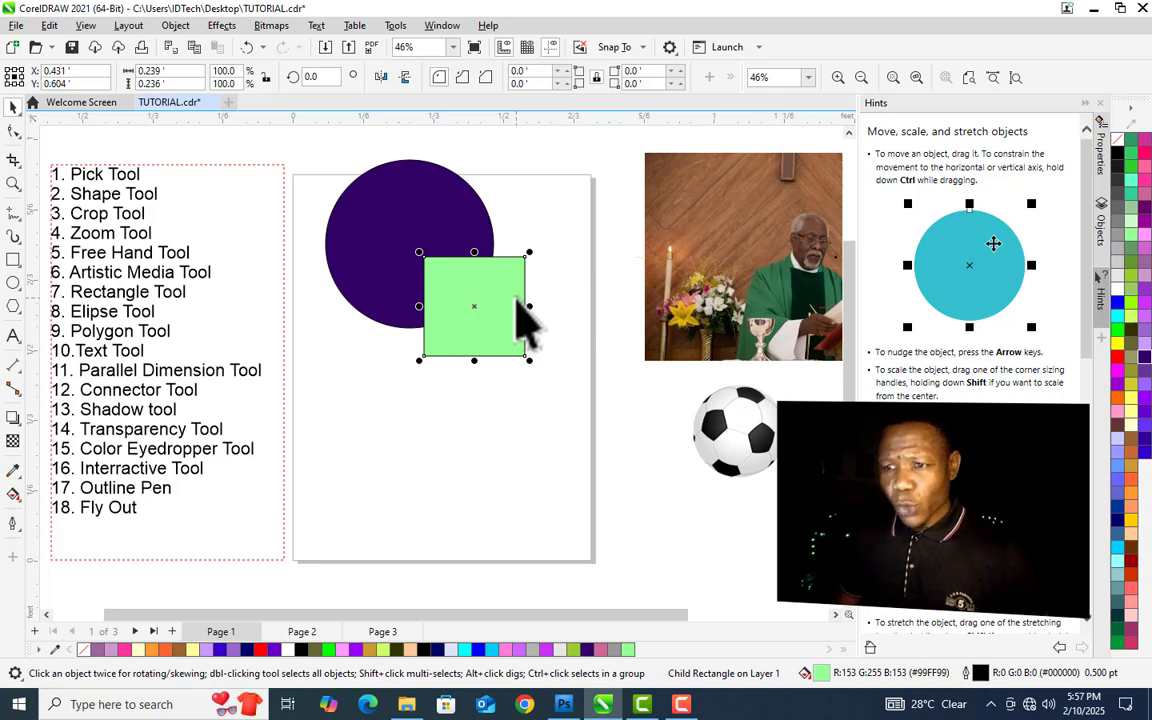
drag(478, 303, 474, 433)
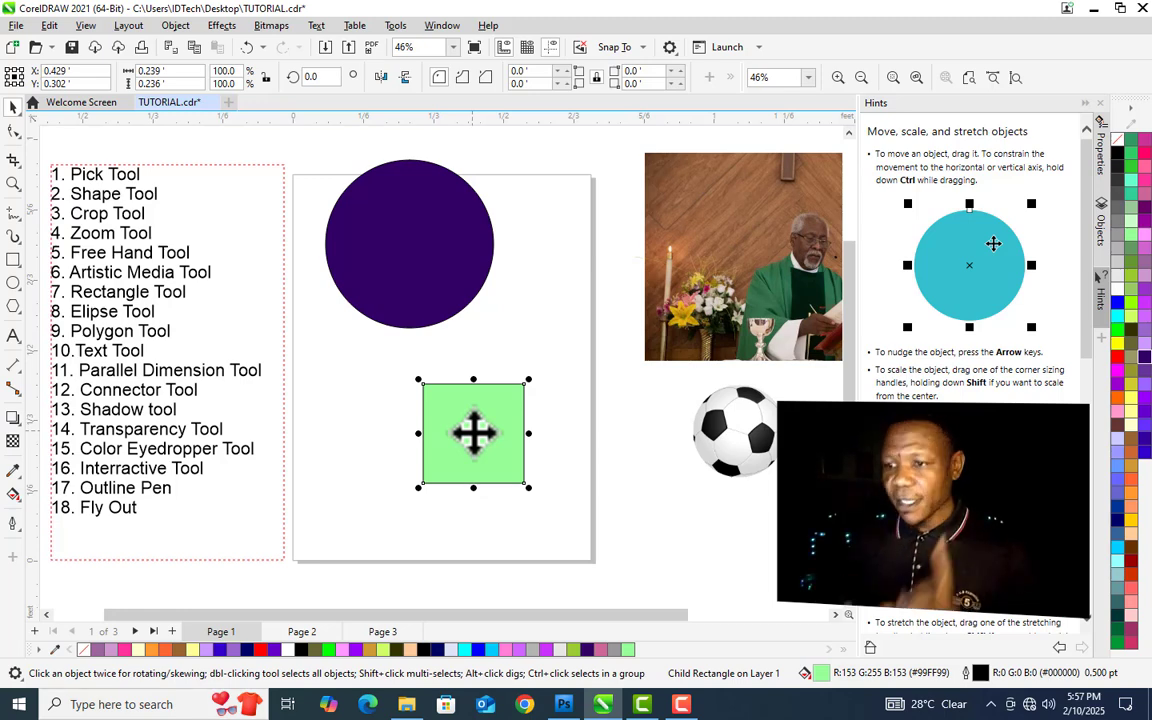
click(627, 432)
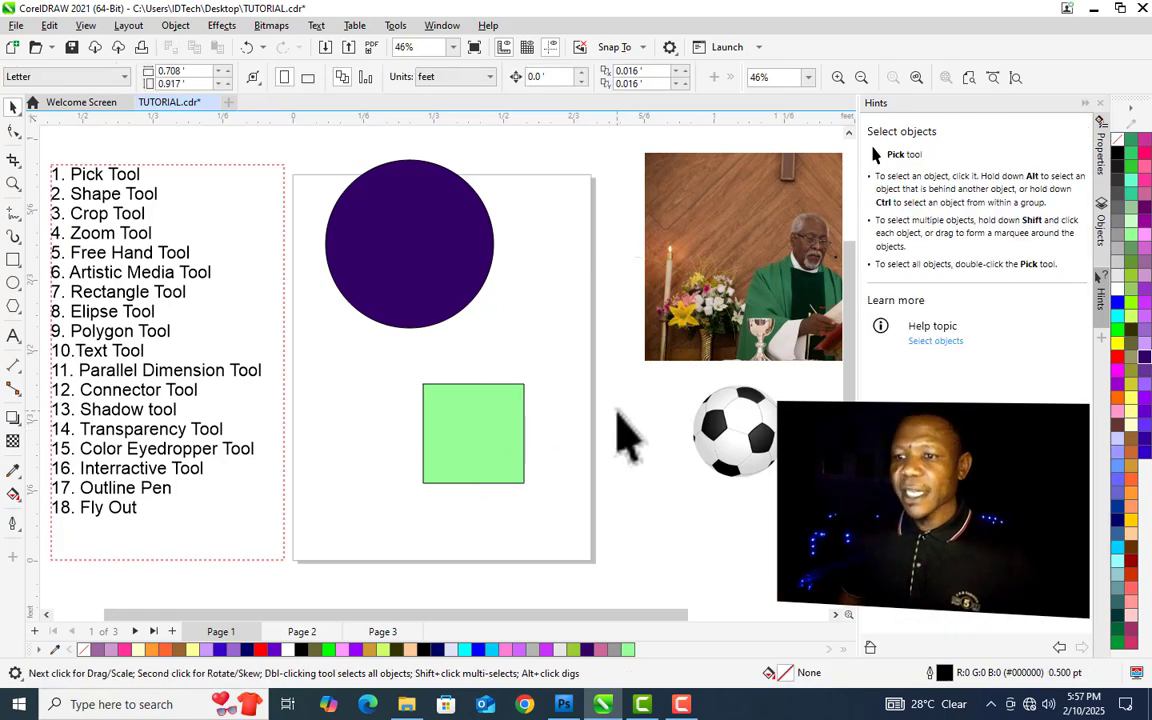
- Move the grouped circle and square off the page to the lower right
click(418, 298)
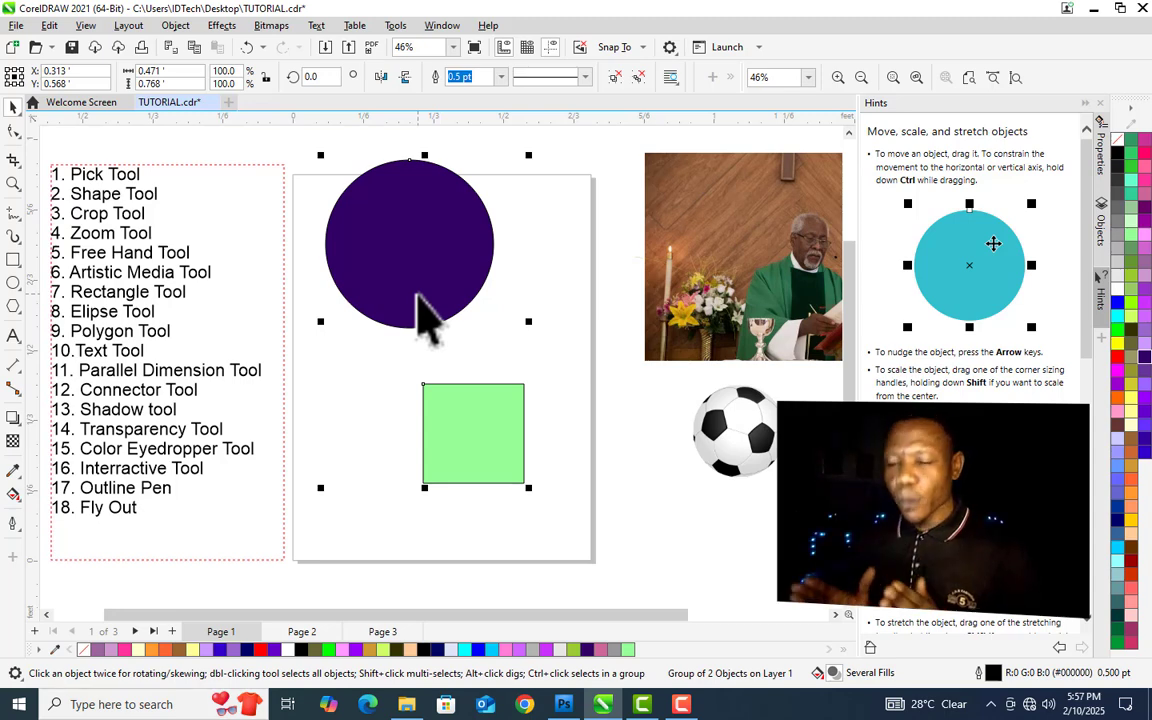
click(13, 133)
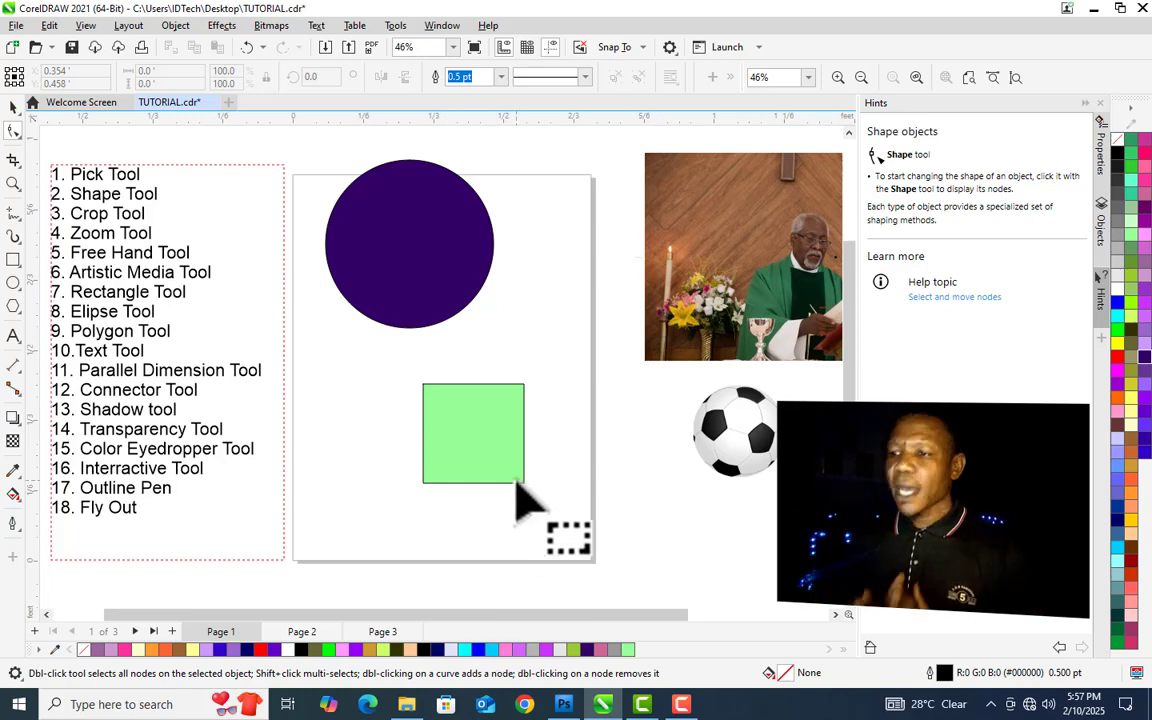
key(space)
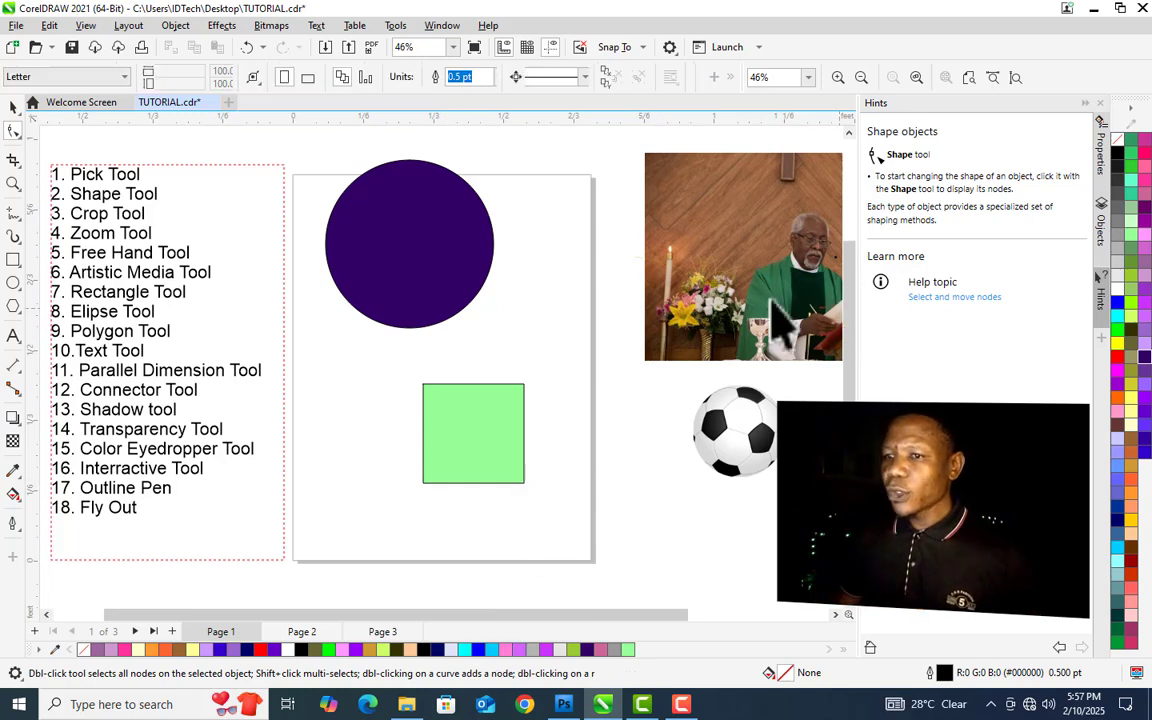
click(391, 216)
mouse_move(391, 216)
mouse_down()
mouse_move(765, 575)
mouse_move(773, 476)
mouse_up()
- Drag a copy of the church photo onto the page
click(777, 237)
drag(624, 272, 447, 293)
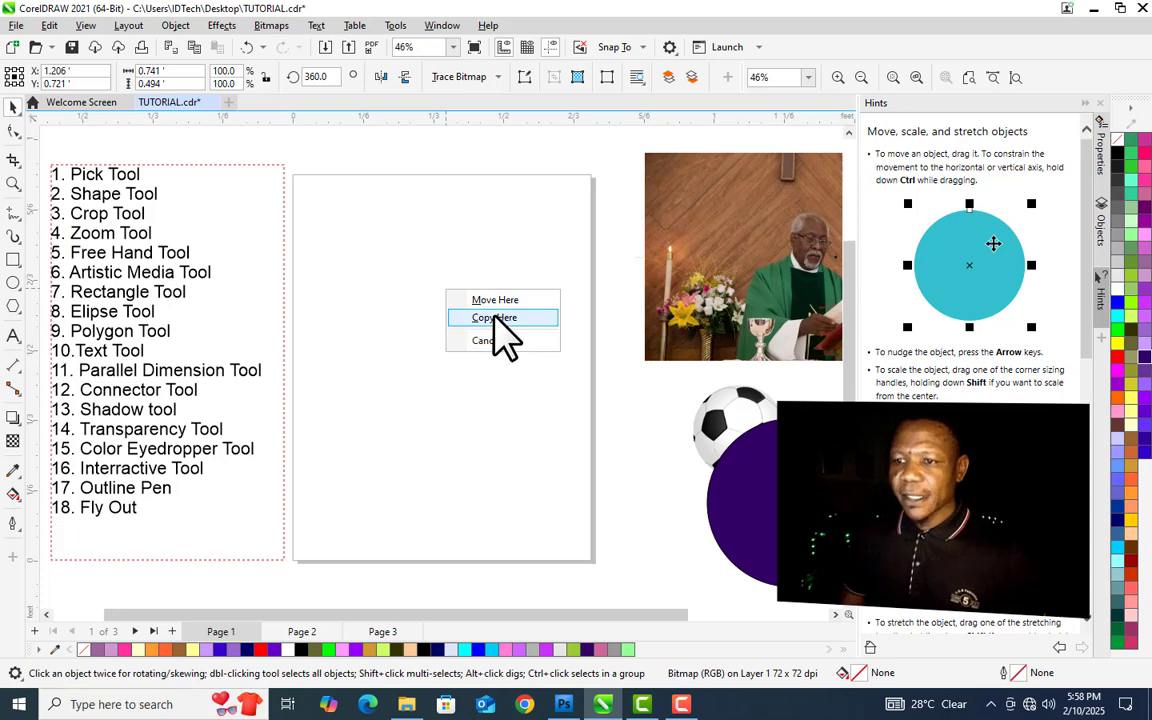
click(494, 318)
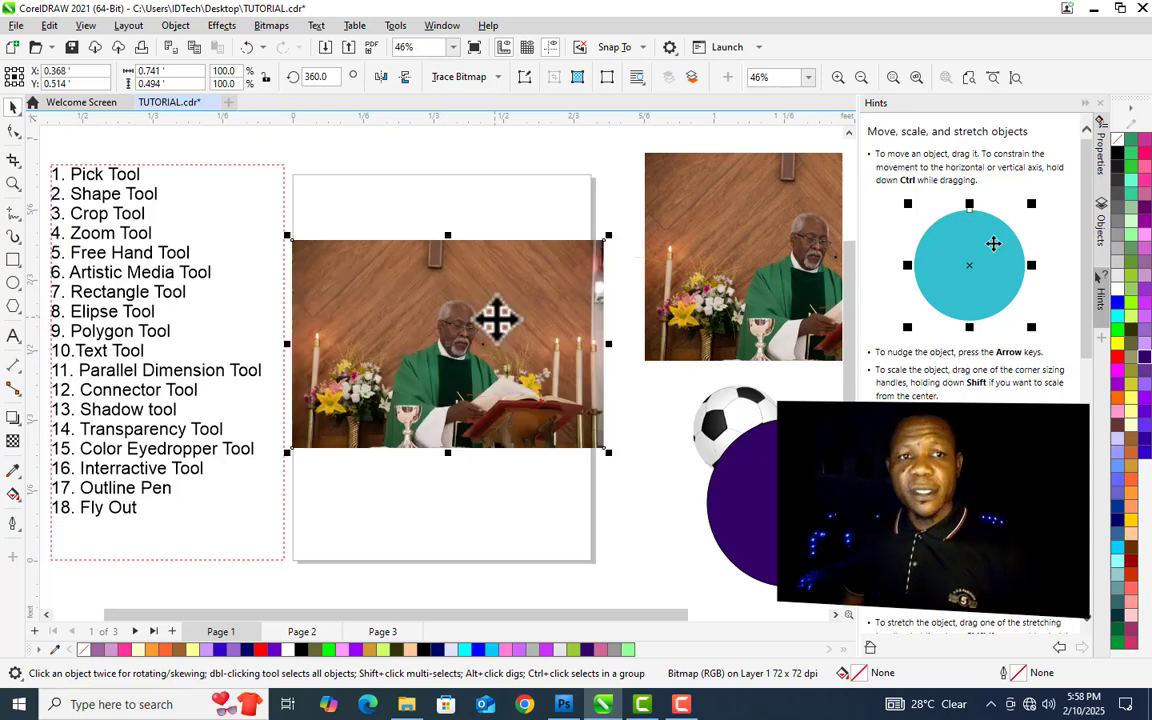
- Nudge the copied photo slightly upward on the page
drag(490, 354, 497, 330)
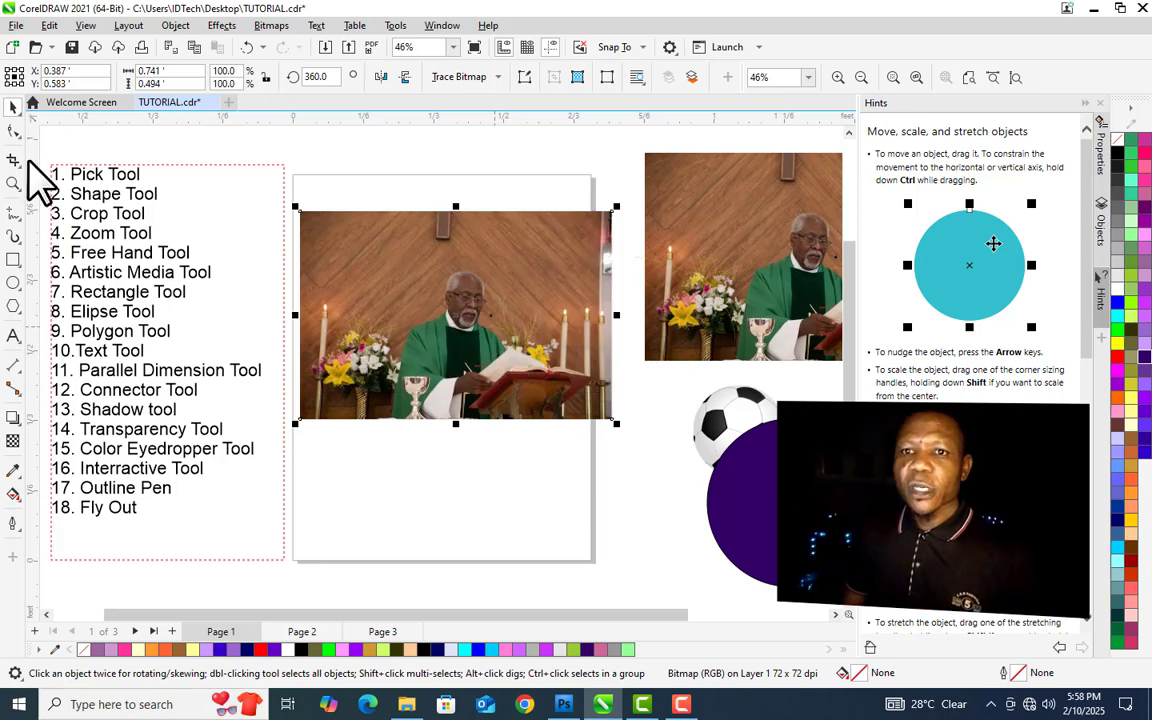
click(13, 131)
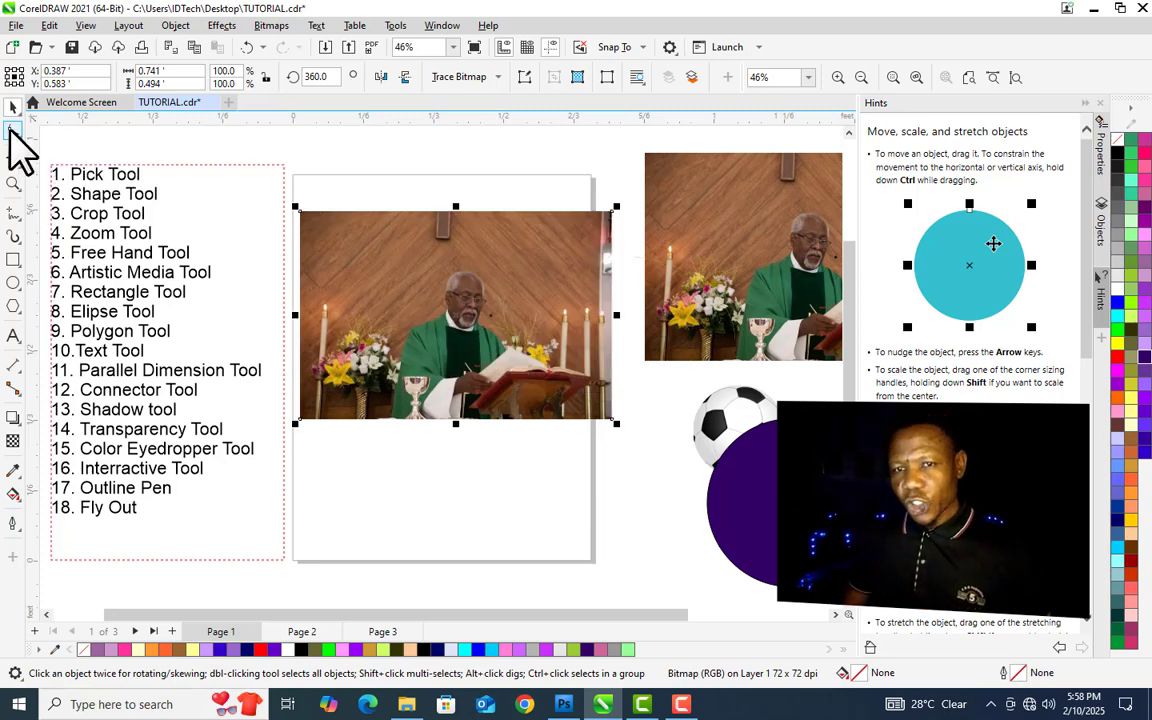
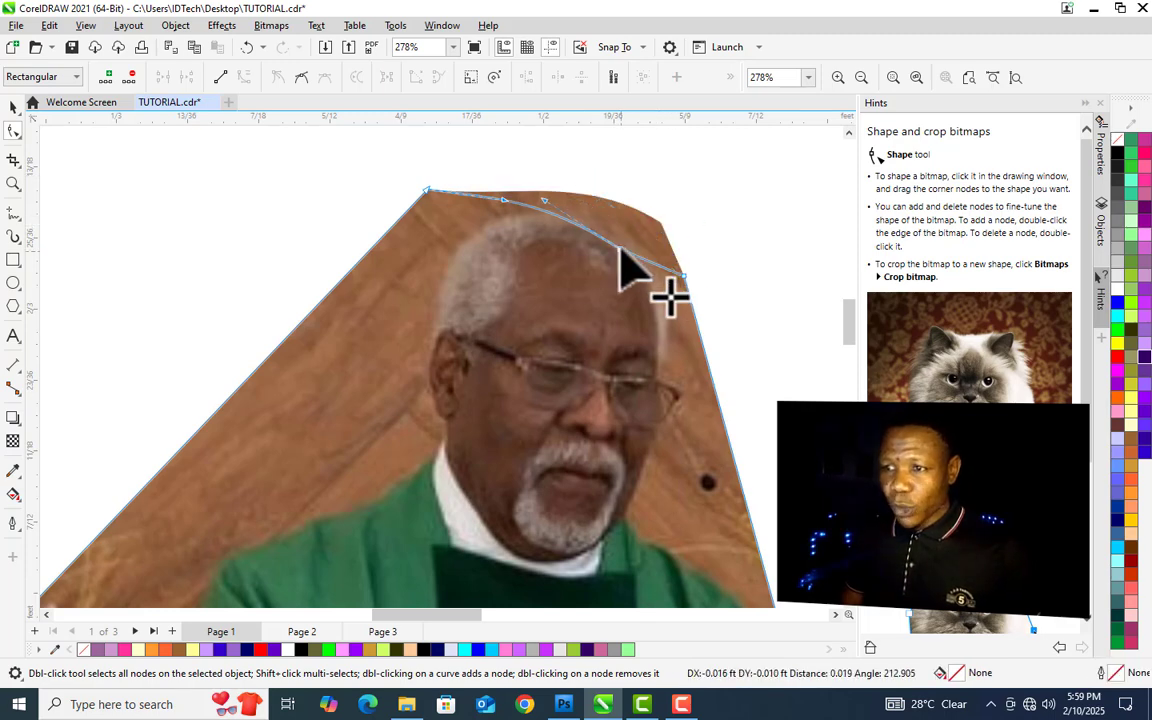
- Convert the photo's upper-right edge segment to a curve and drag it to round that corner
right_click(684, 277)
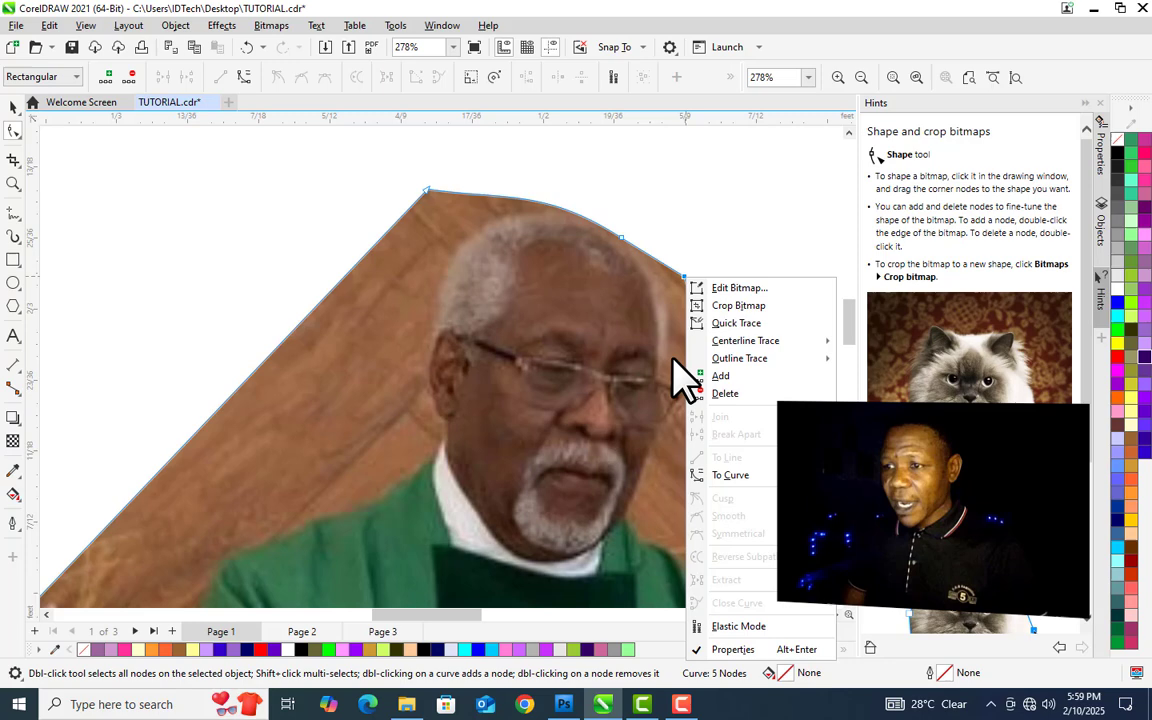
click(745, 475)
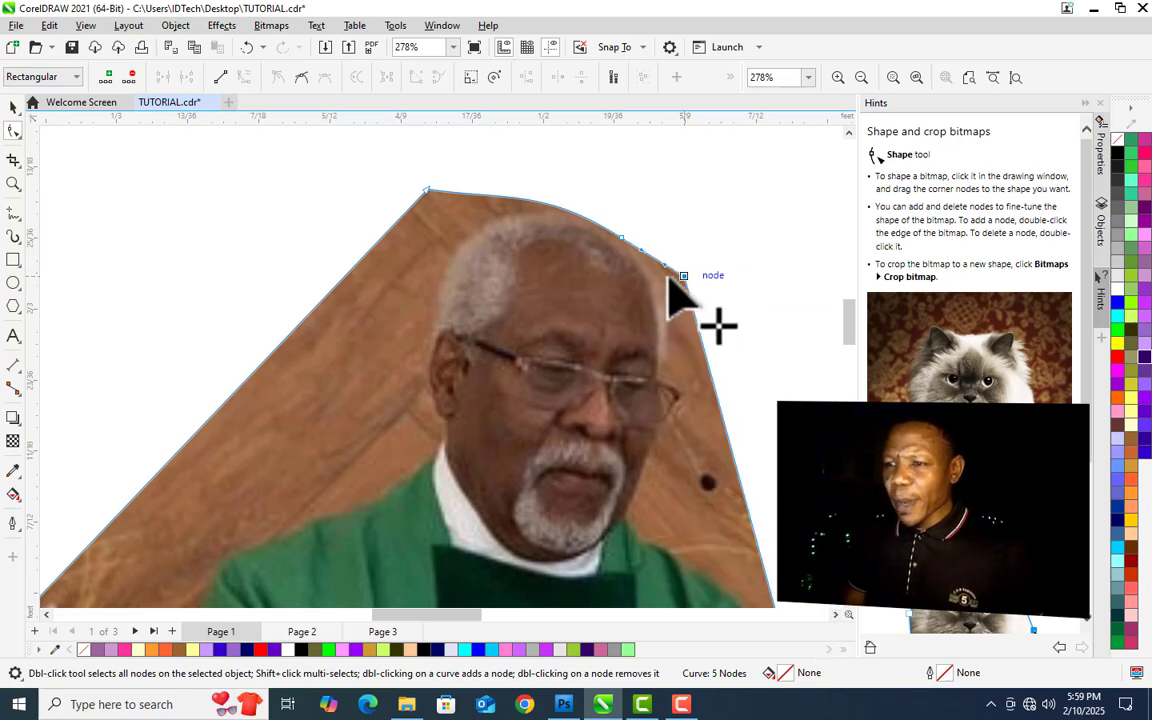
drag(666, 276, 630, 243)
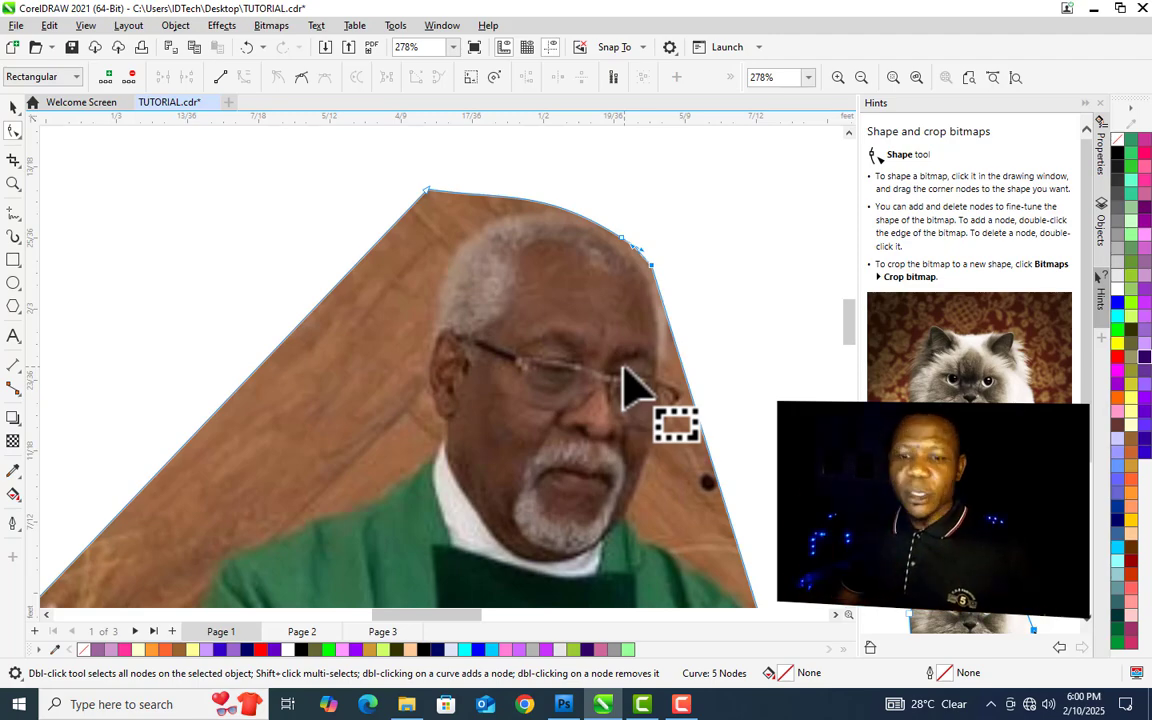
key(space)
- Round the photo's top corners by brushing along them with the Smooth tool
click(452, 47)
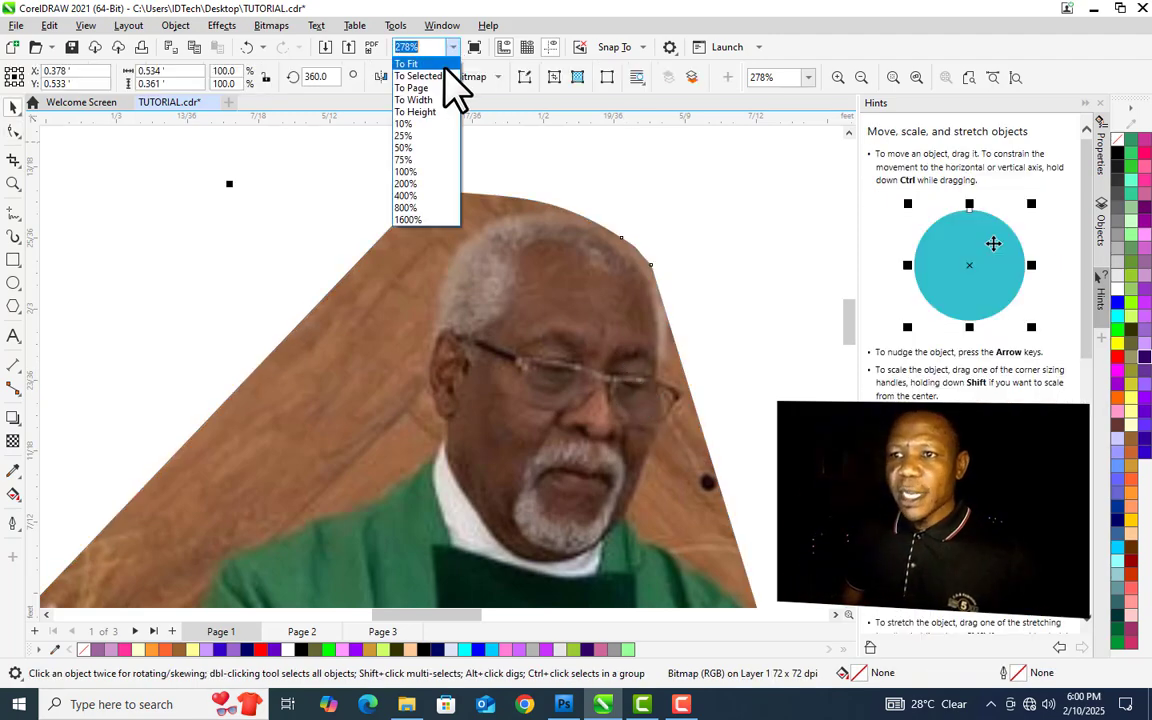
click(446, 66)
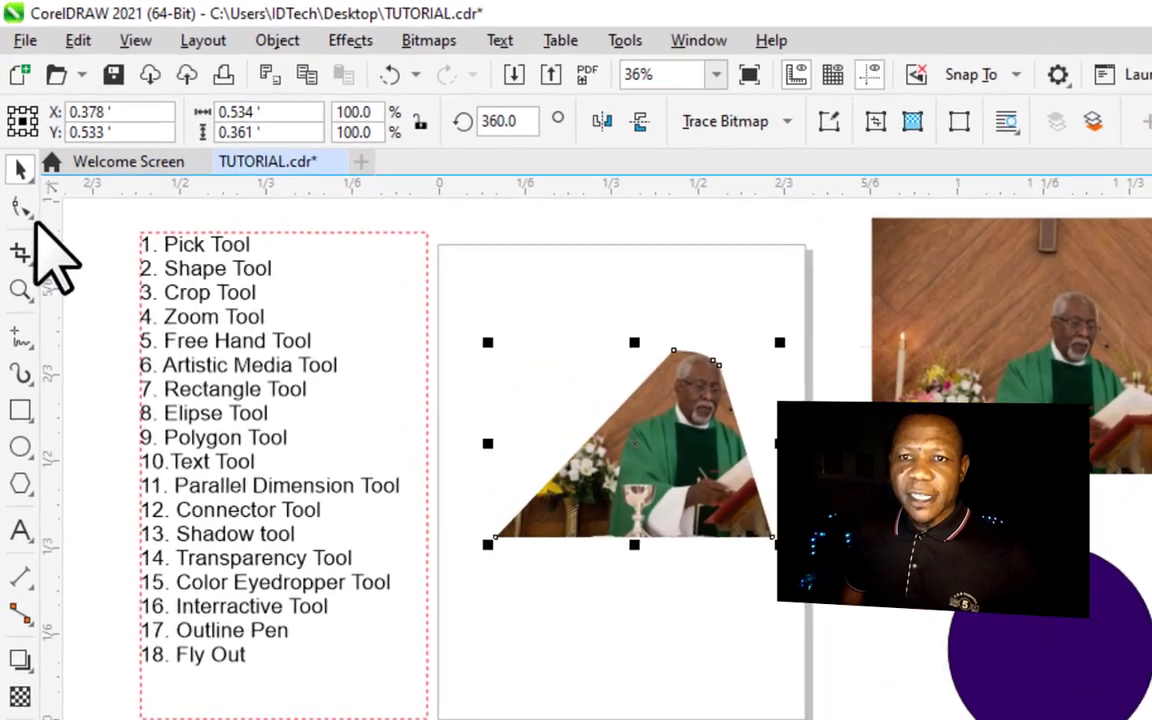
click(32, 219)
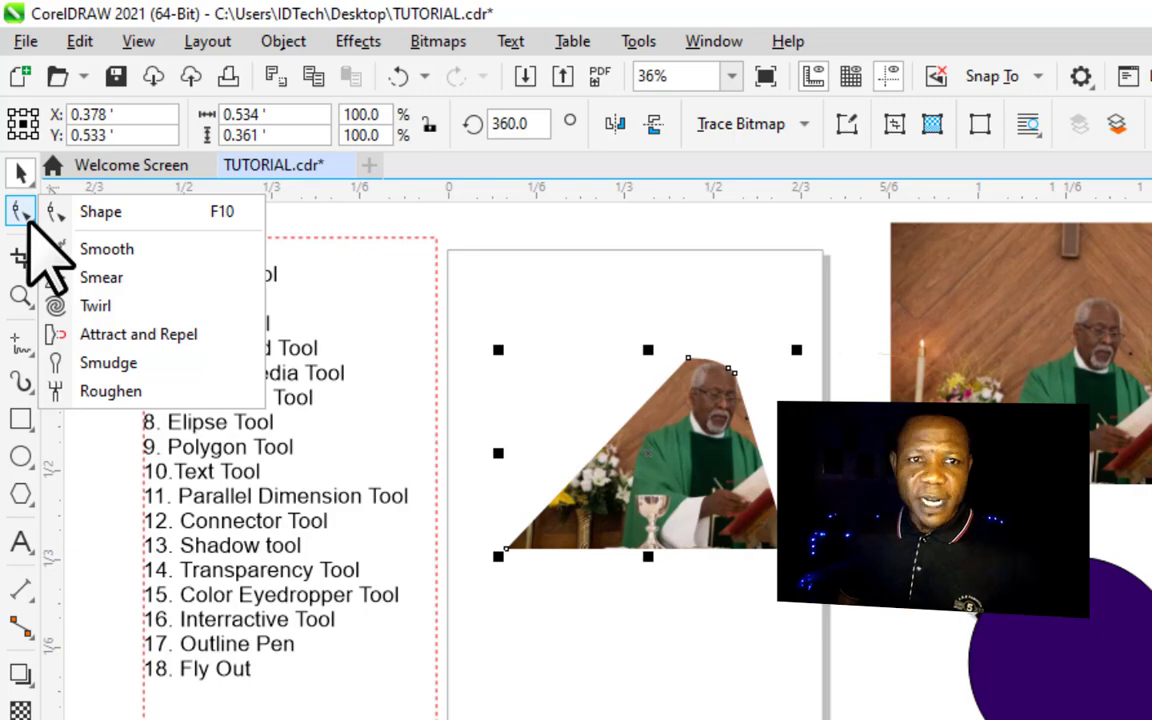
click(104, 249)
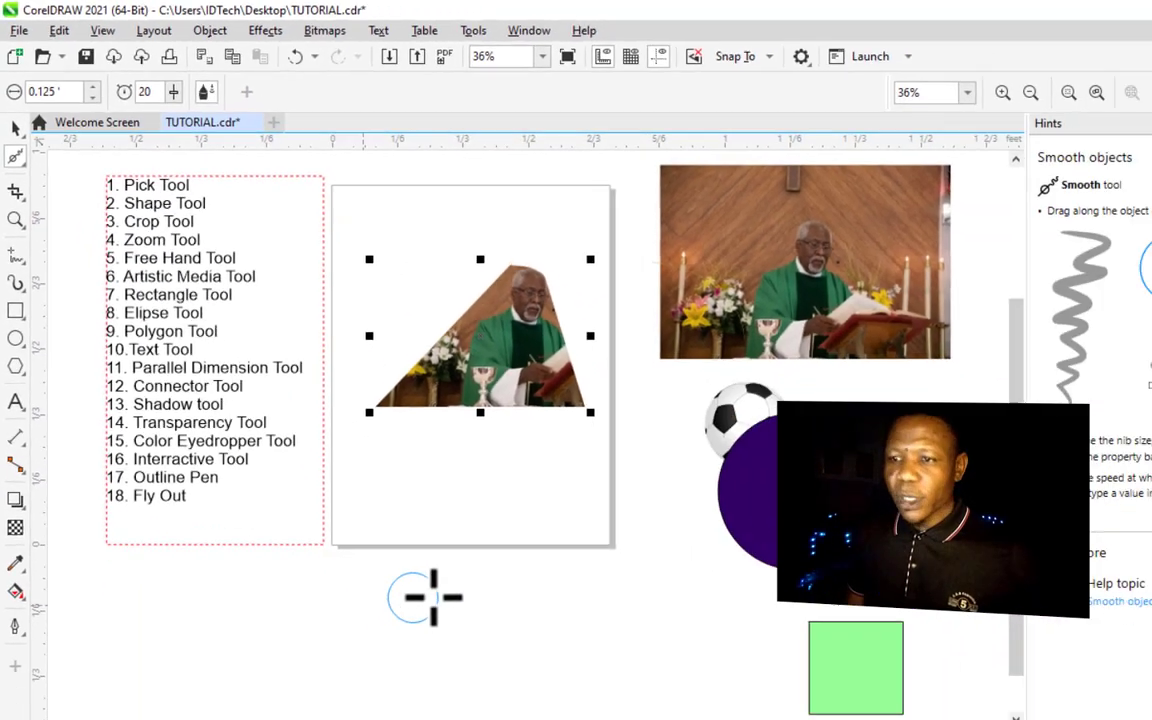
key(z)
click(489, 326)
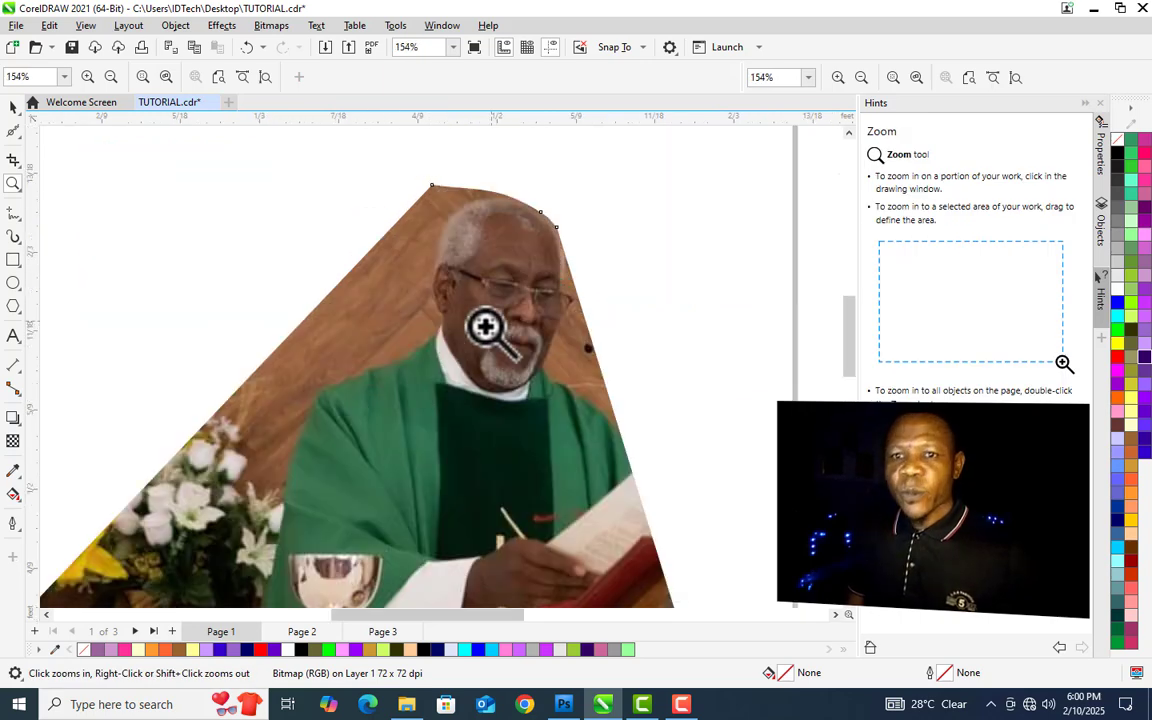
click(14, 106)
click(14, 132)
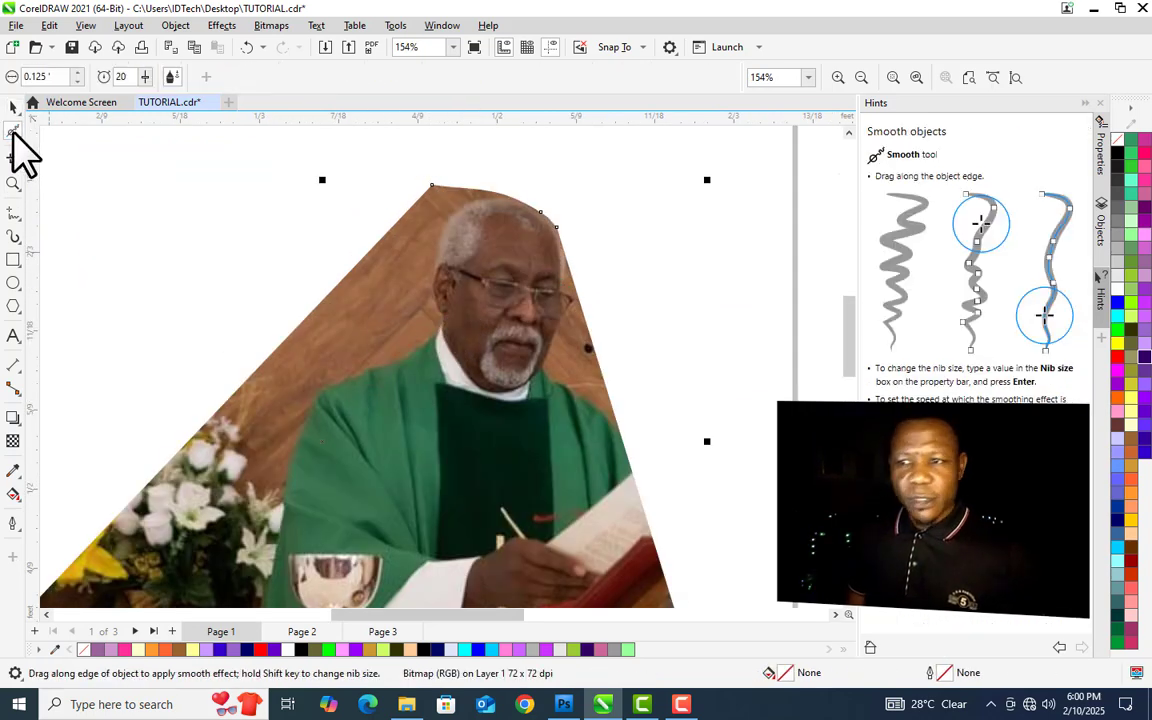
mouse_move(412, 222)
mouse_down()
mouse_move(437, 187)
mouse_move(478, 193)
mouse_up()
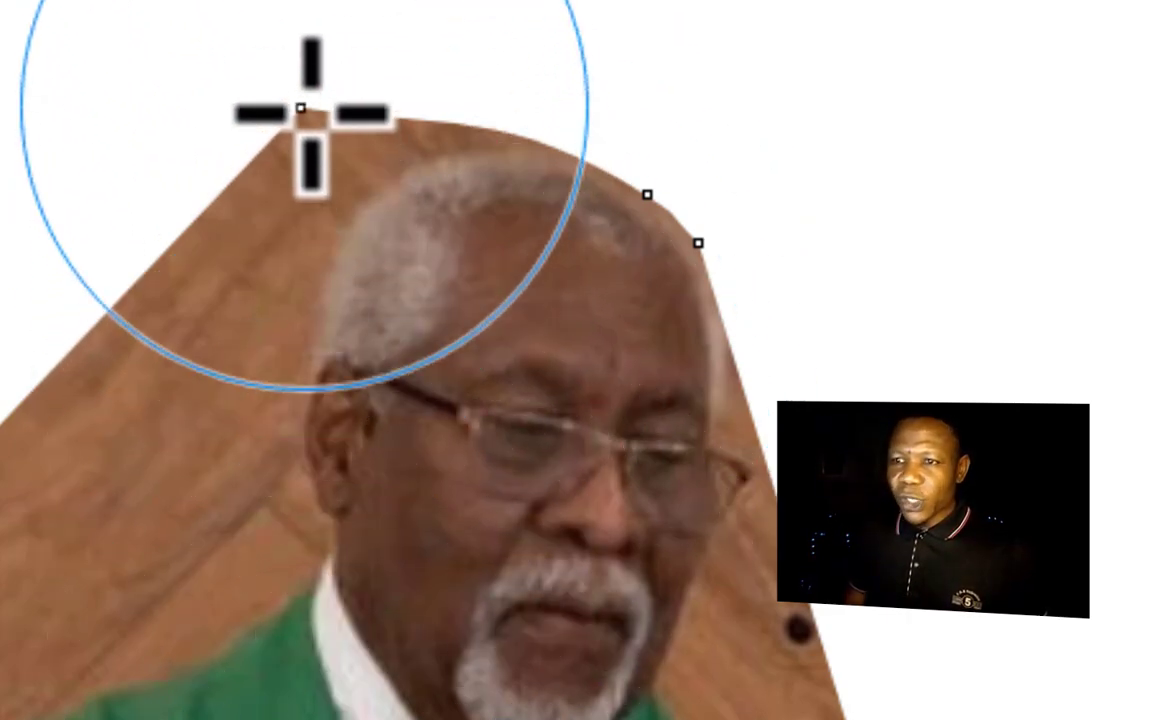
mouse_move(311, 113)
mouse_down()
mouse_move(292, 186)
mouse_move(264, 202)
mouse_up()
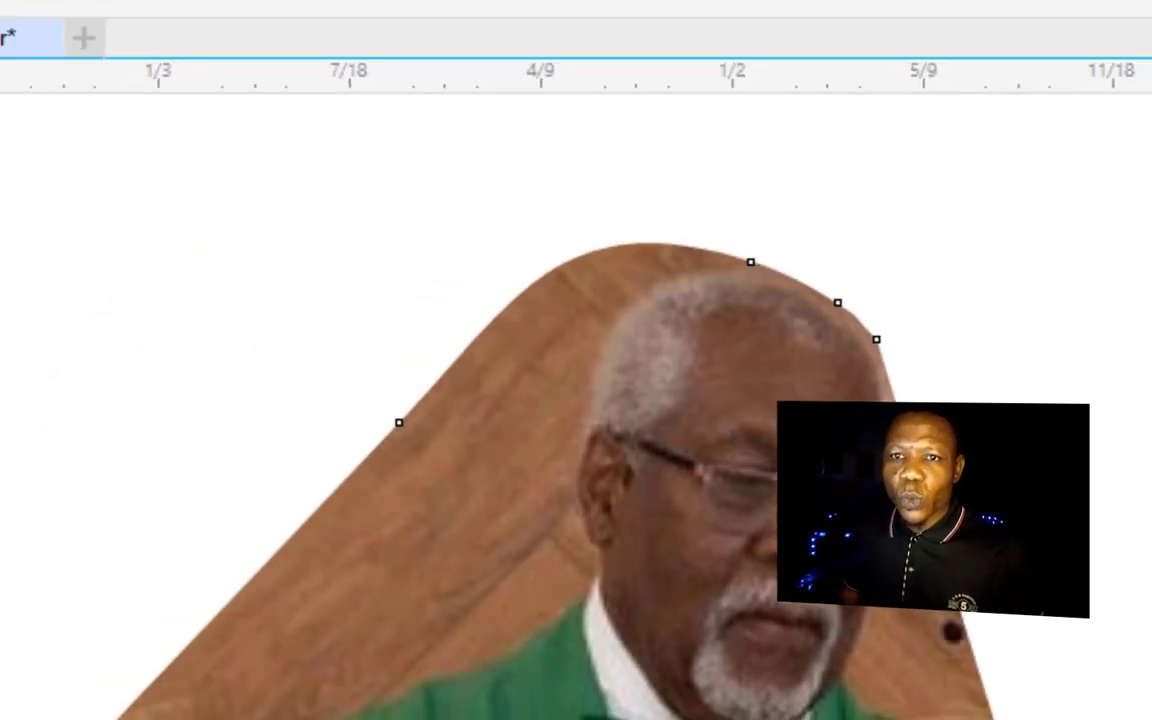
- Crop the copied church photo down to a small area around the priest with the Crop tool
click(36, 250)
click(22, 284)
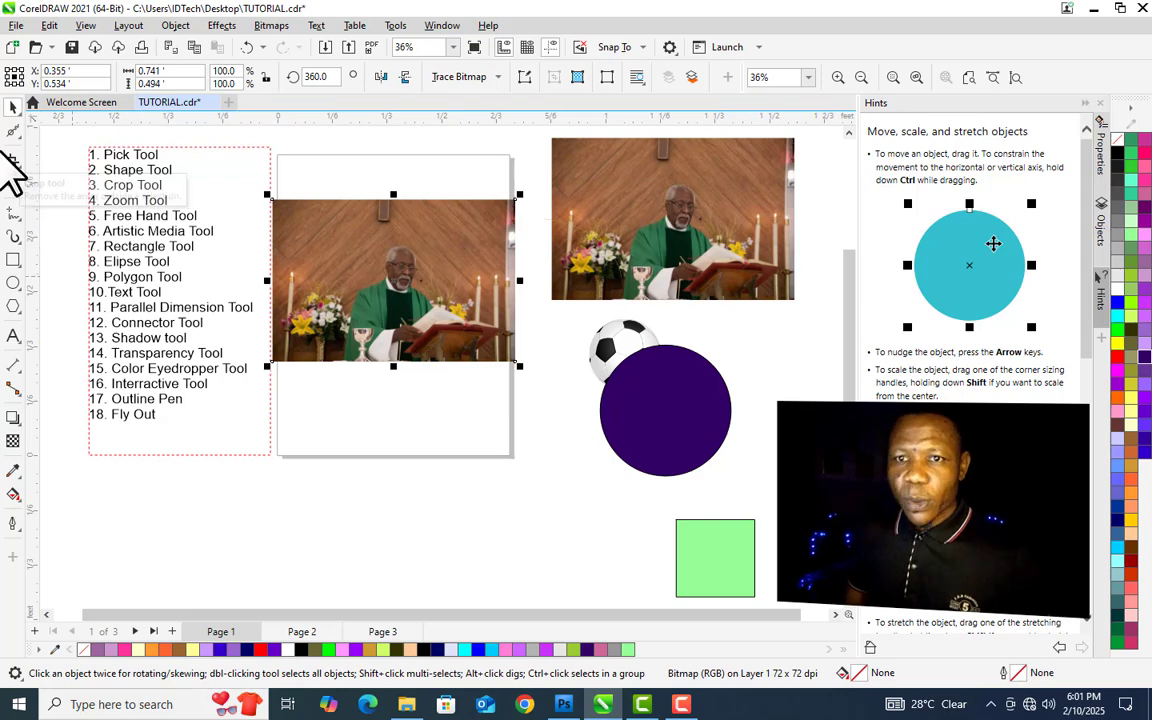
click(13, 160)
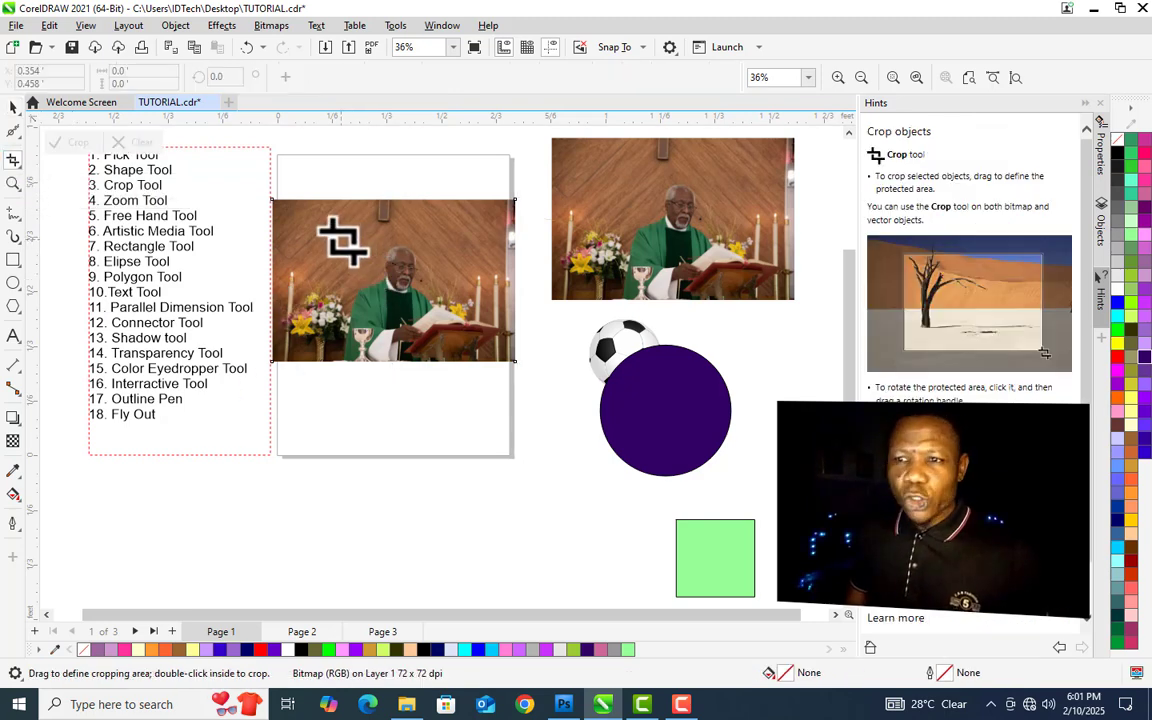
drag(350, 239, 438, 361)
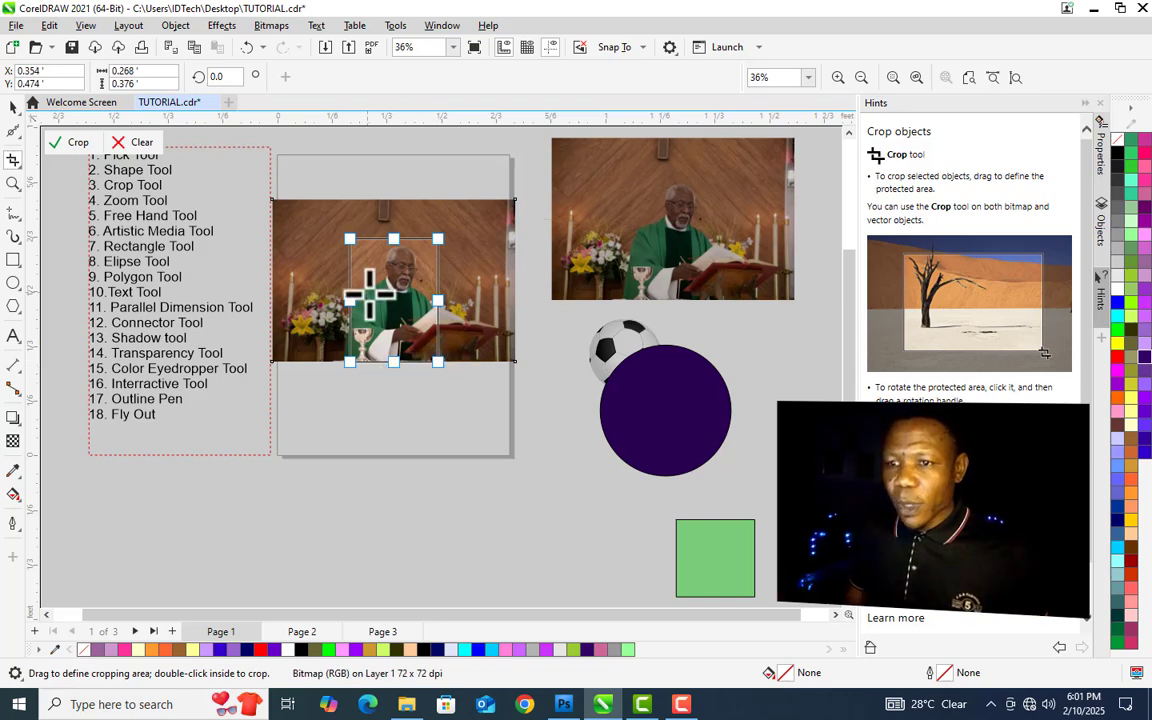
drag(349, 301, 343, 301)
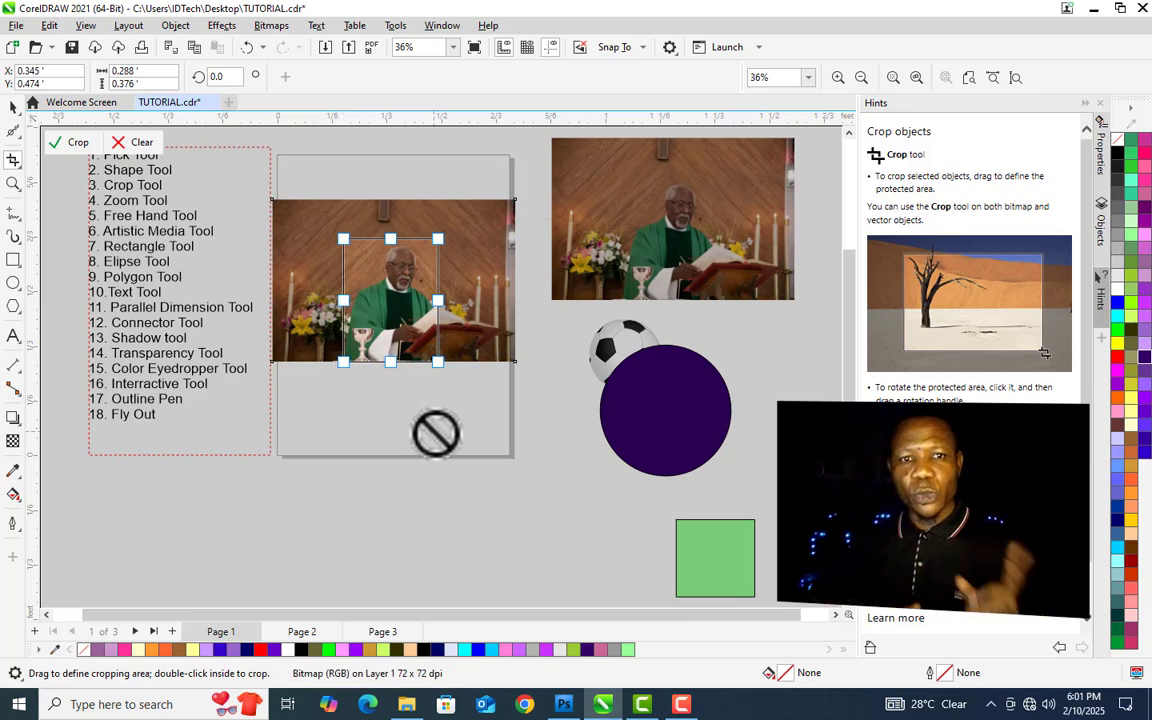
double_click(399, 300)
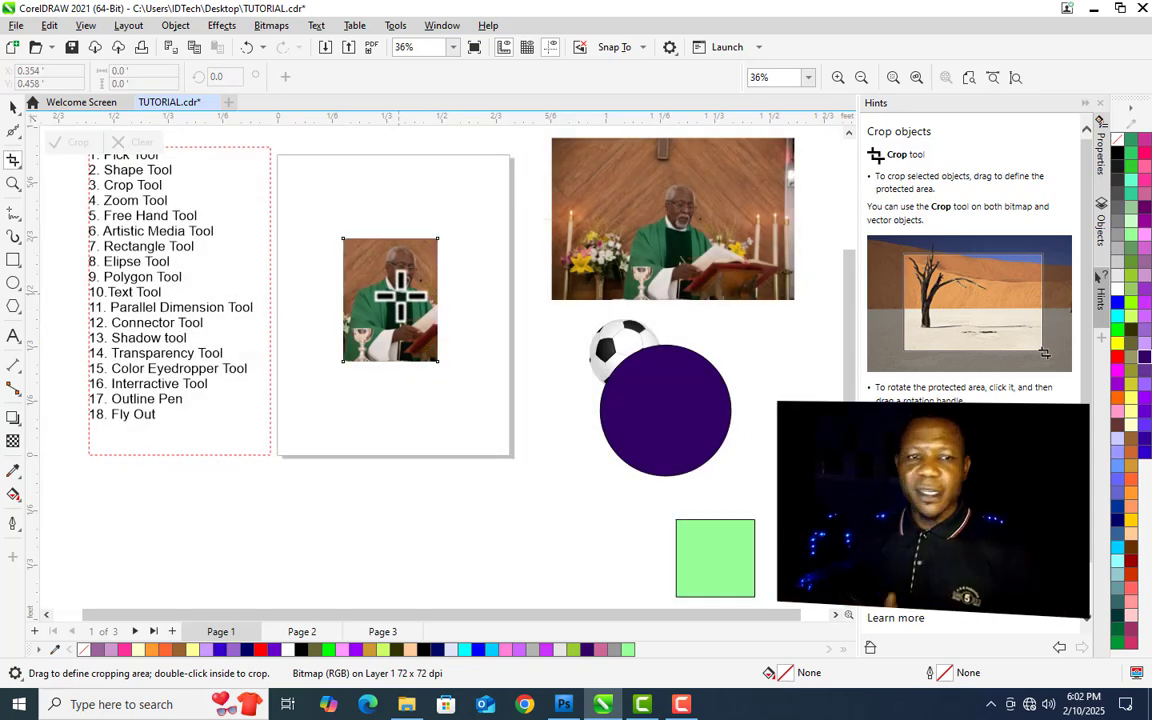
- Nudge the original church photo slightly down and to the right
key(space)
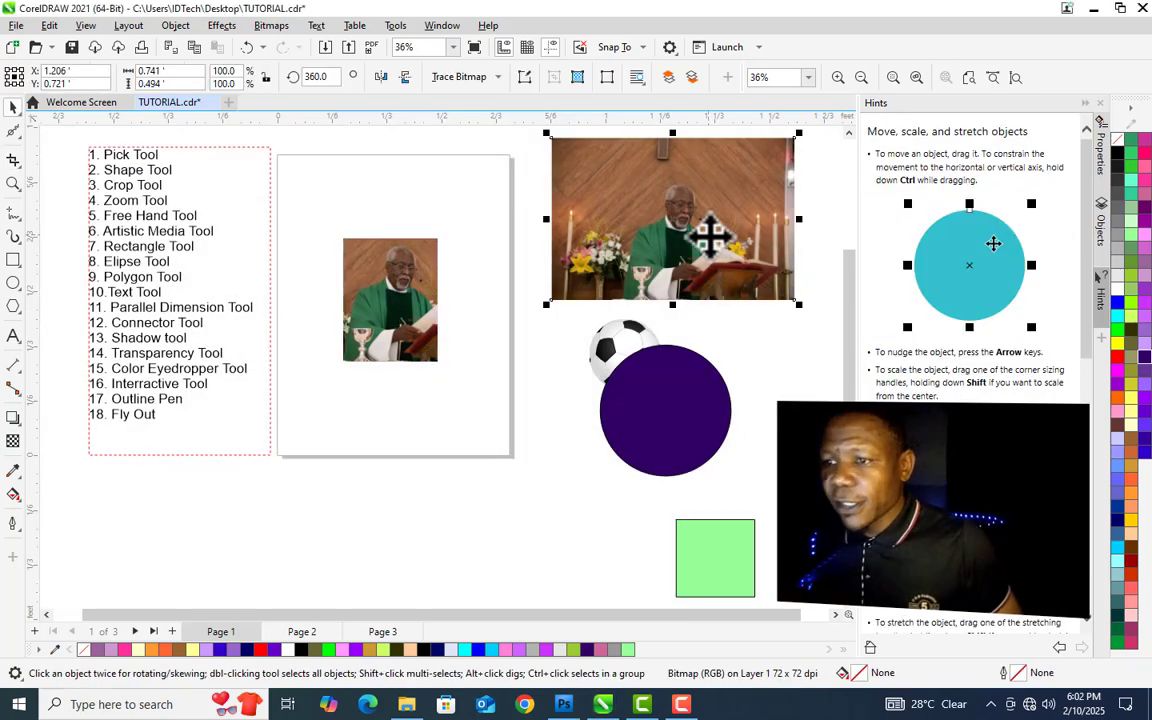
mouse_move(710, 234)
mouse_down()
mouse_move(579, 327)
mouse_move(595, 333)
mouse_move(712, 242)
mouse_up()
- Try slicing the cropped photo vertically with the Knife tool and pulling a piece aside, undoing both actions
click(390, 290)
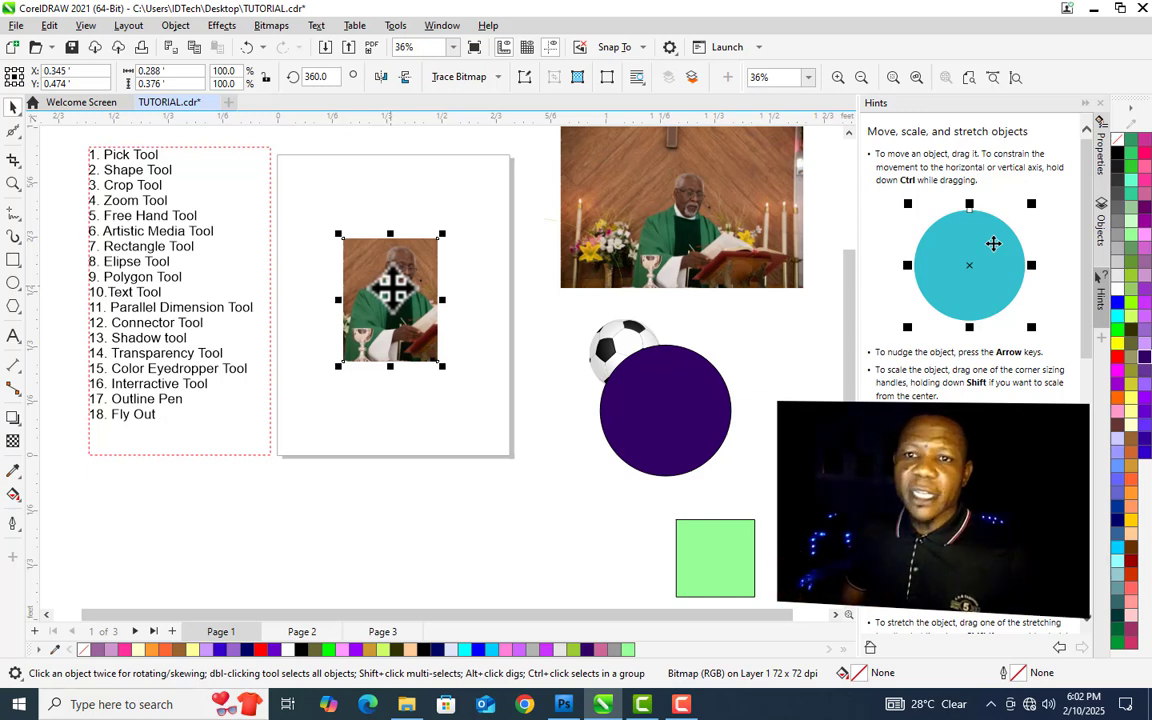
click(14, 162)
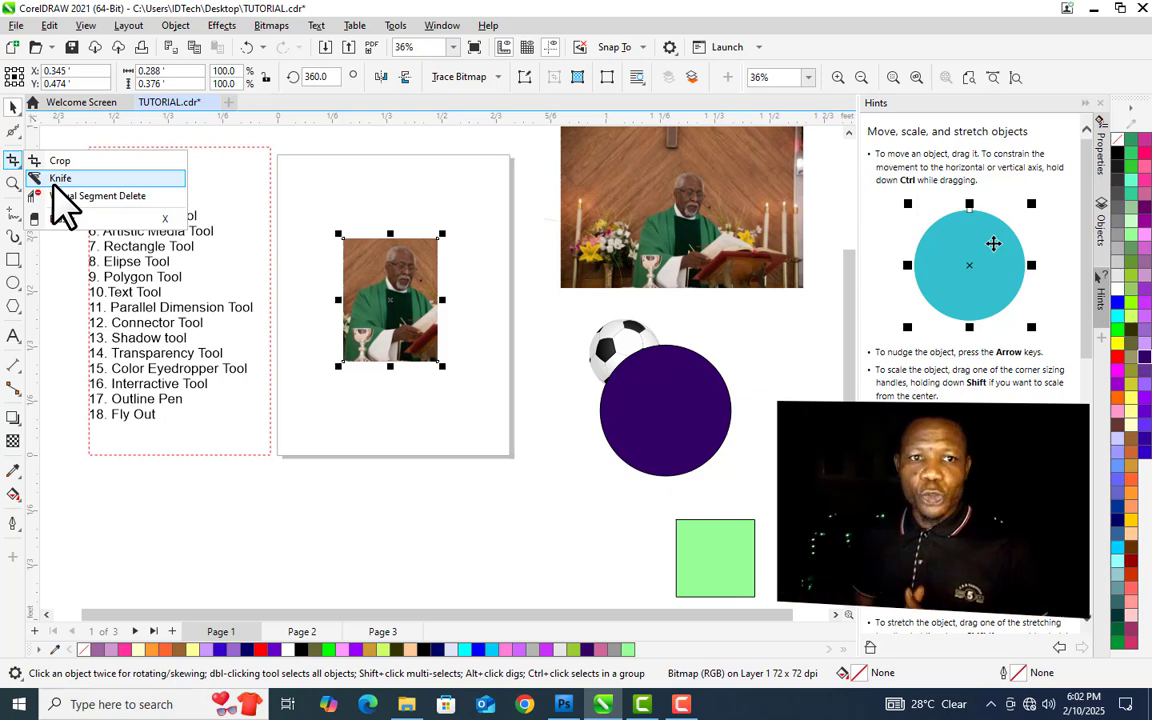
click(58, 180)
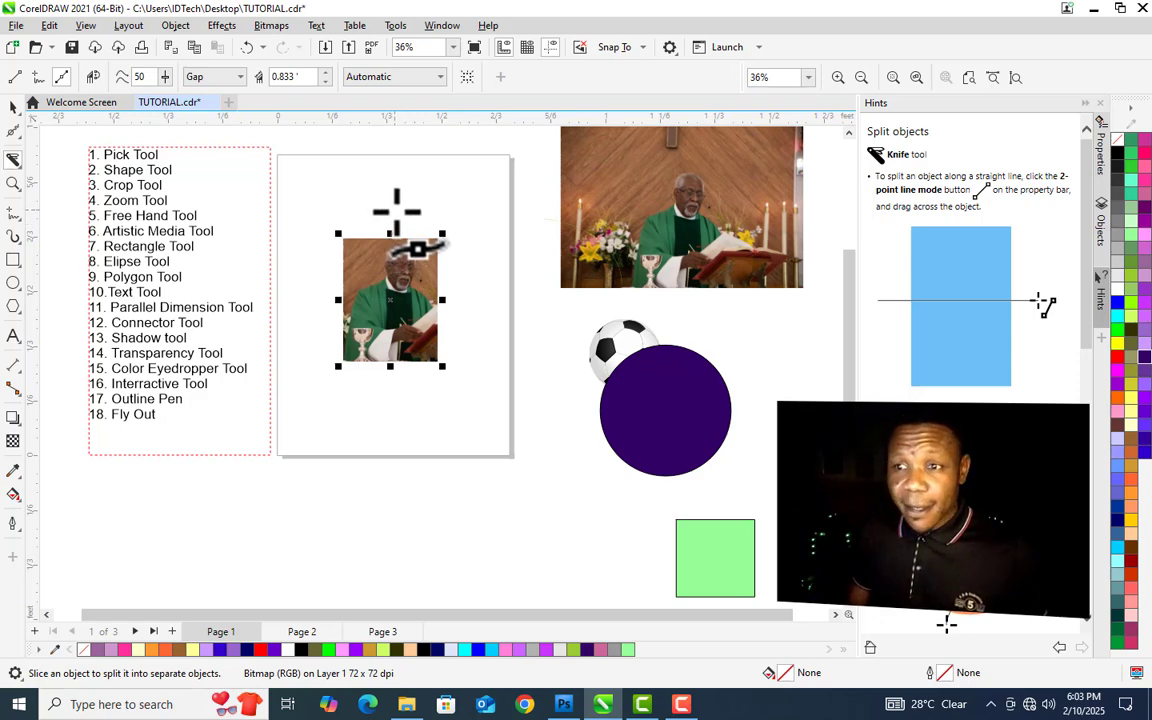
drag(397, 210, 392, 440)
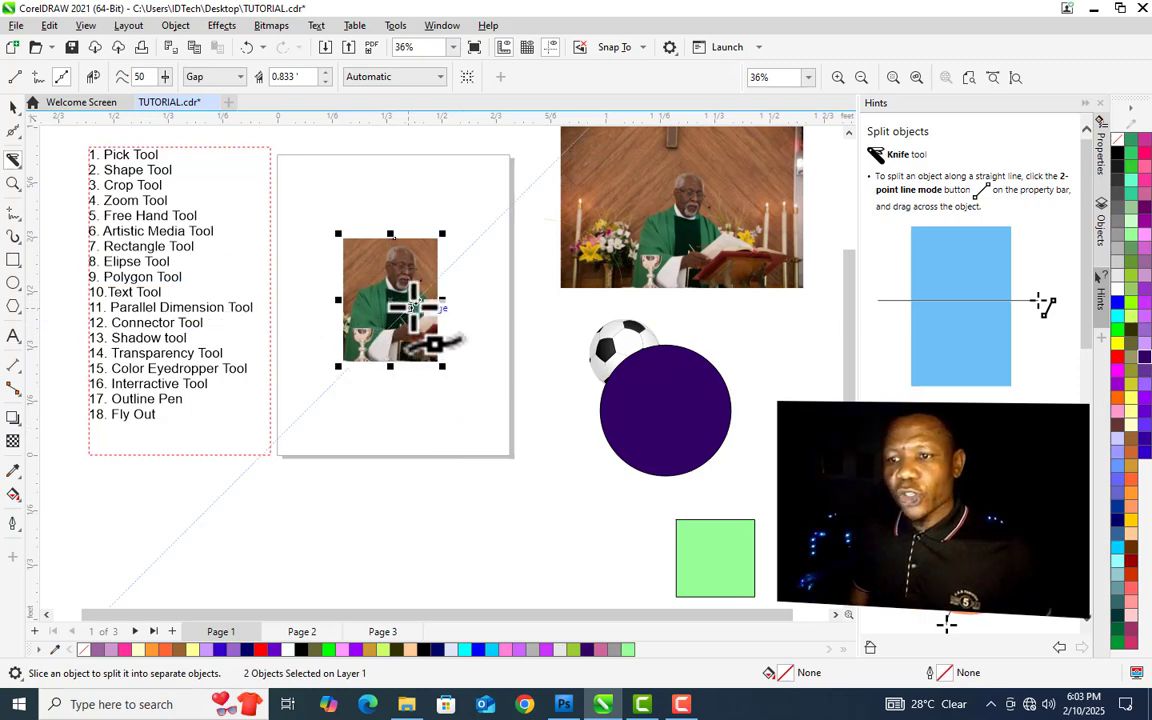
key(space)
drag(425, 326, 470, 309)
key(ctrl+z)
key(ctrl+z)
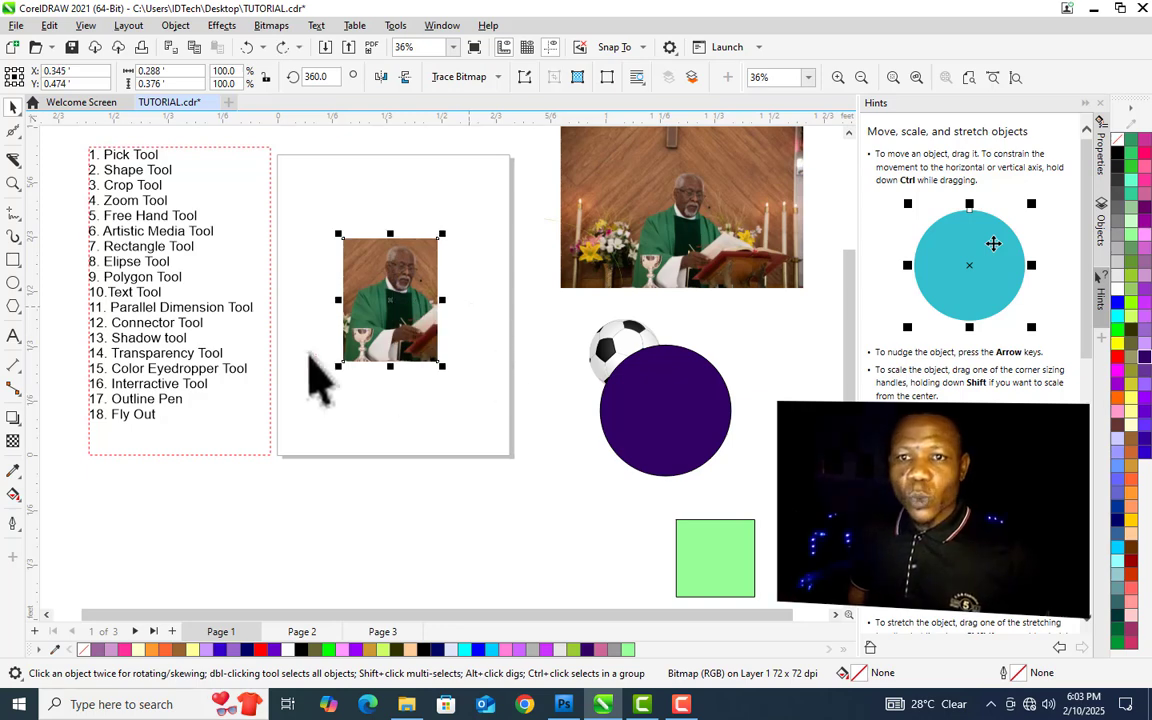
- Delete the cropped photo from the page
click(20, 166)
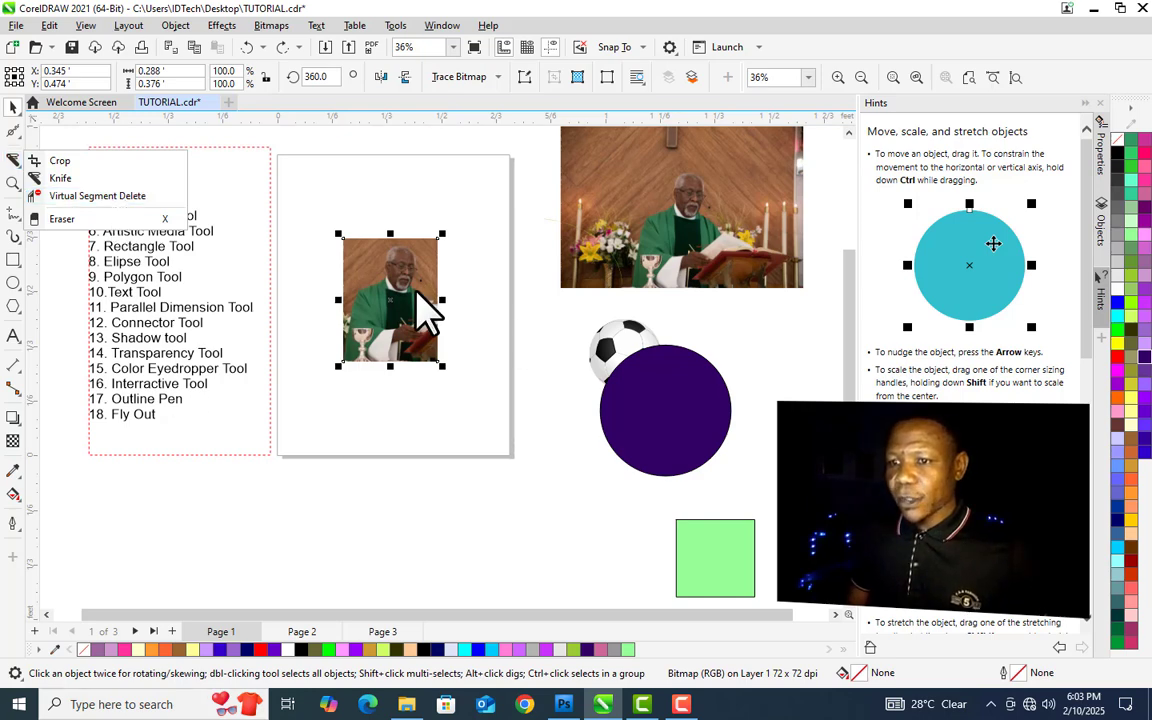
key(Delete)
- Draw overlapping rectangles on the page with the Rectangle tool
key(F6)
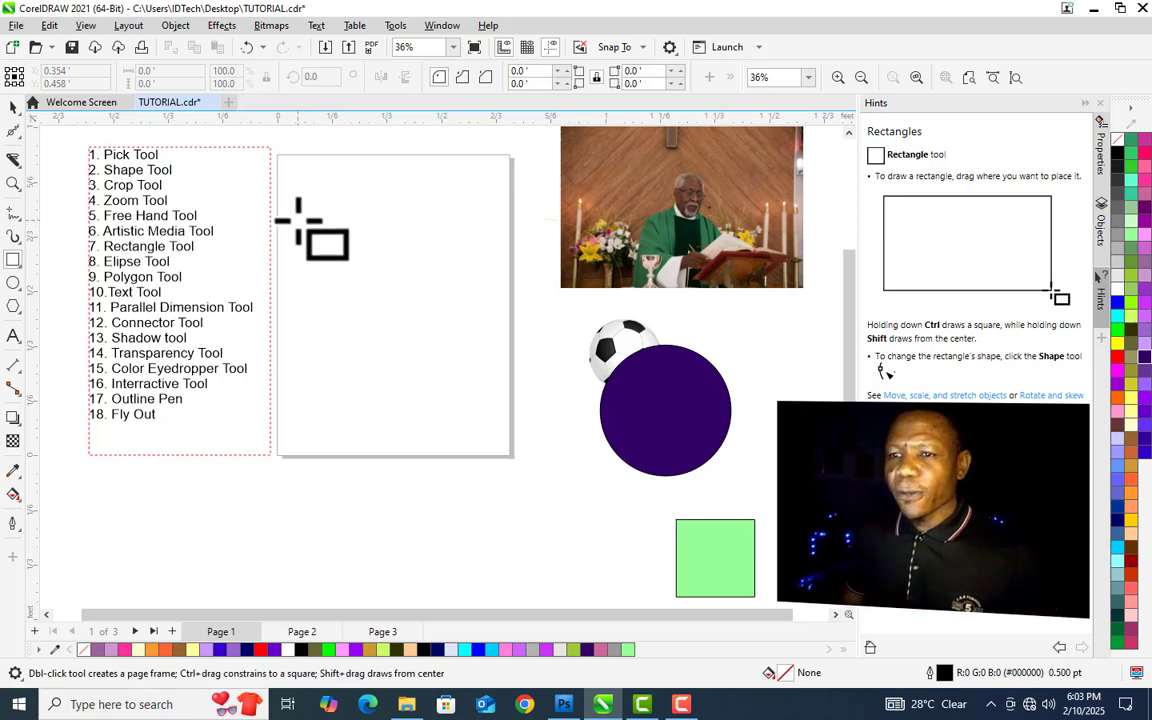
drag(291, 214, 411, 337)
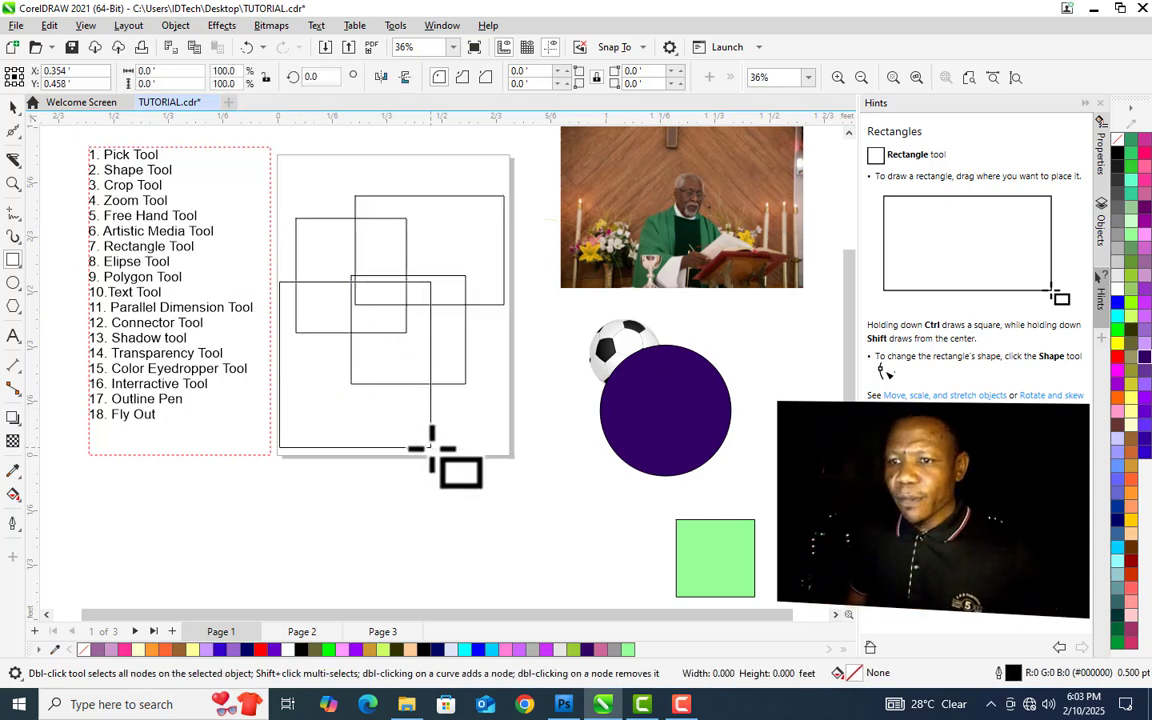
key(space)
- Remove the overlapping rectangle segments with the Virtual Segment Delete tool
click(16, 163)
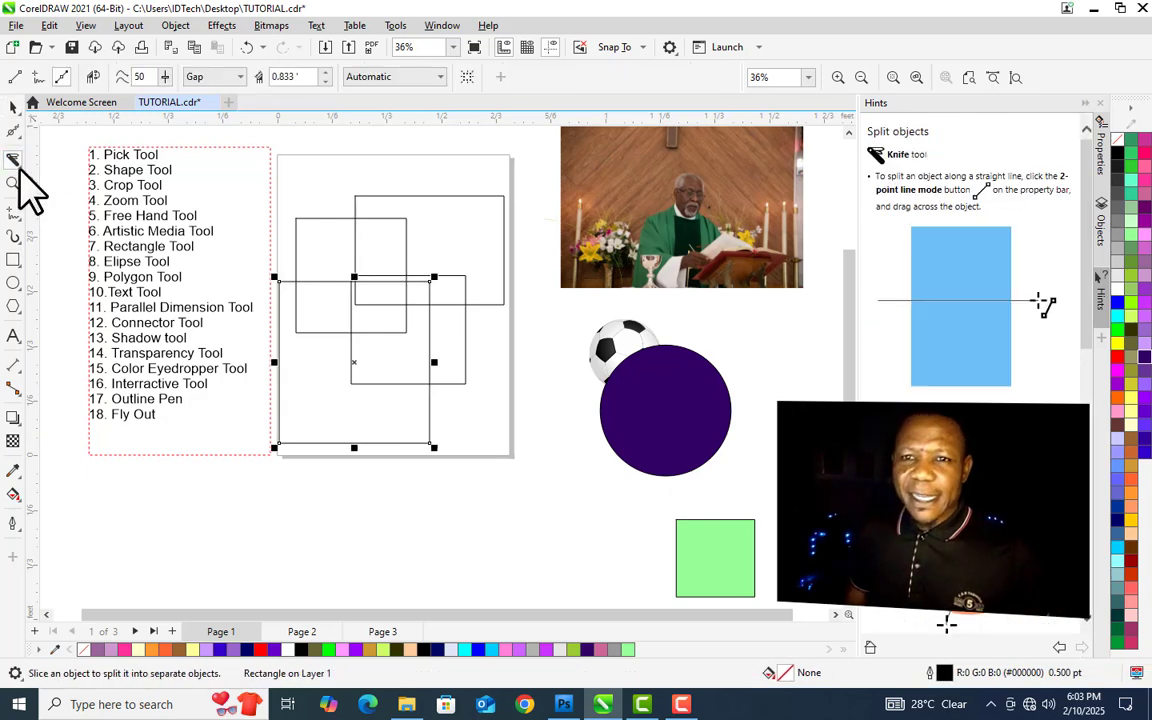
click(14, 162)
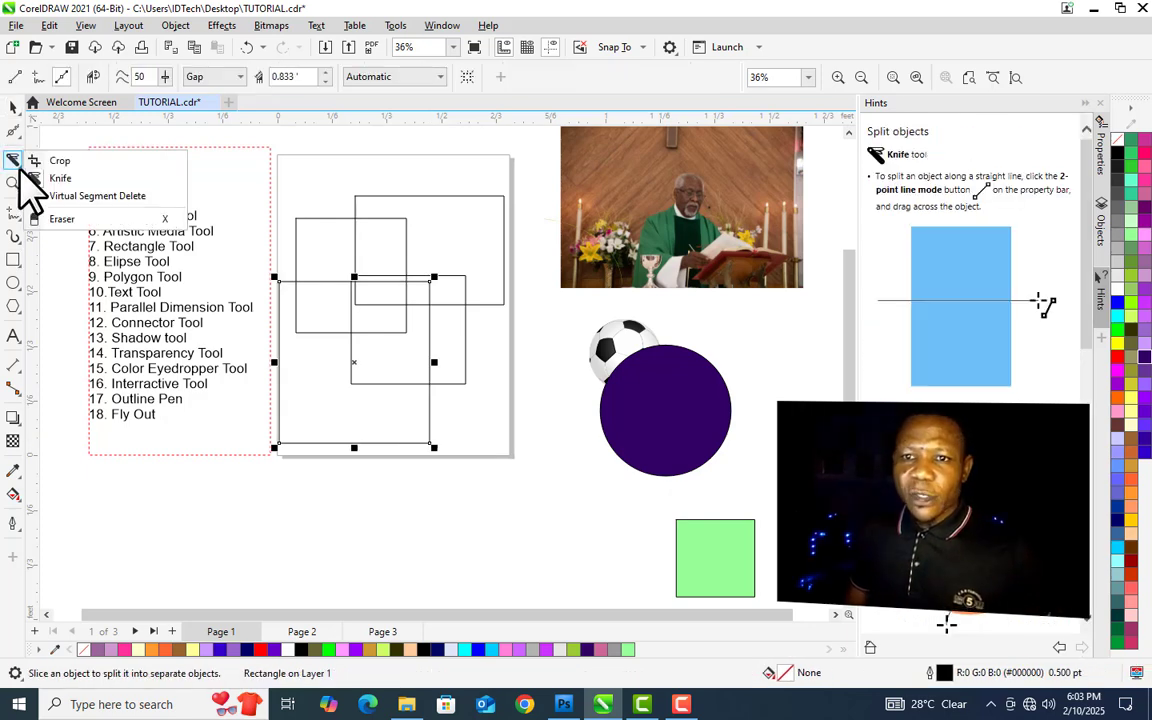
click(106, 197)
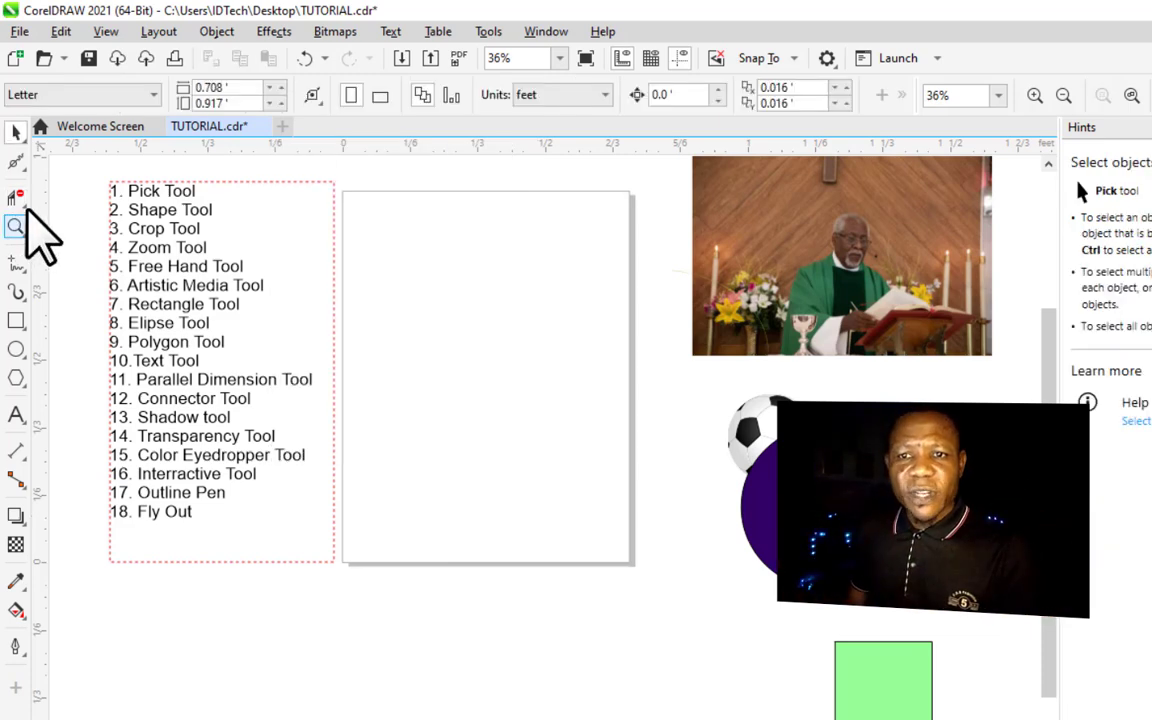
- Erase a patch from the photo's lower left with the Eraser tool and delete the photo
click(15, 197)
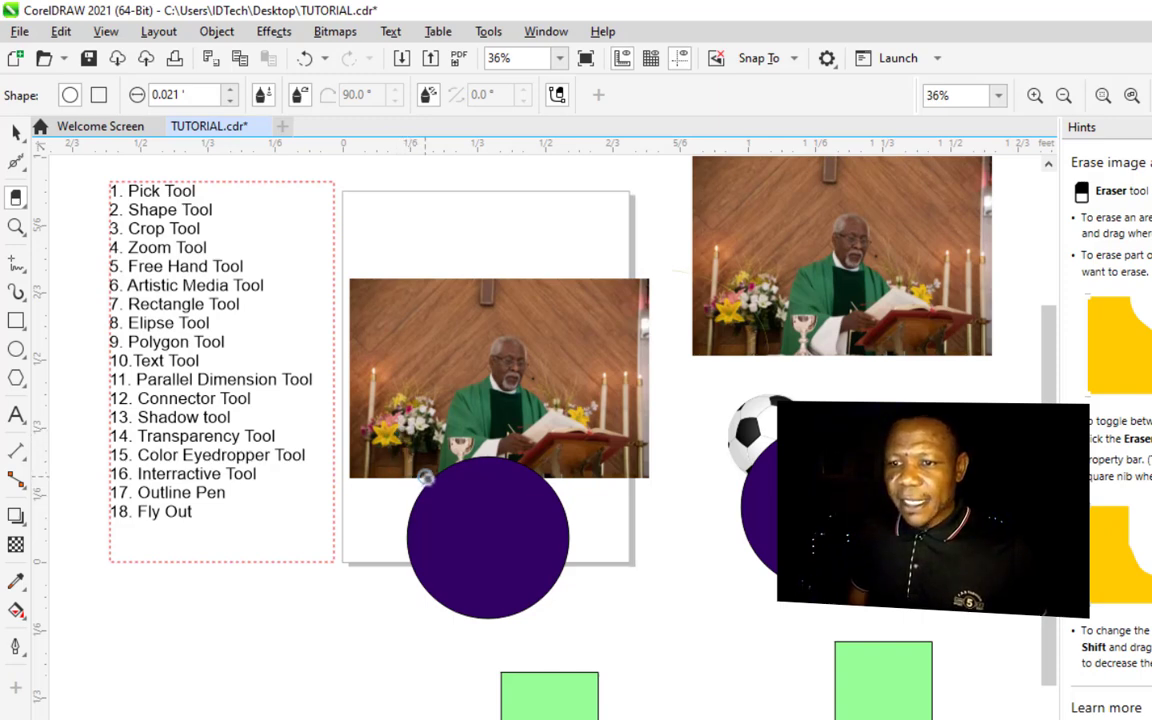
mouse_move(425, 478)
mouse_down()
mouse_move(401, 405)
mouse_move(408, 415)
mouse_move(426, 400)
mouse_move(430, 451)
mouse_move(383, 454)
mouse_up()
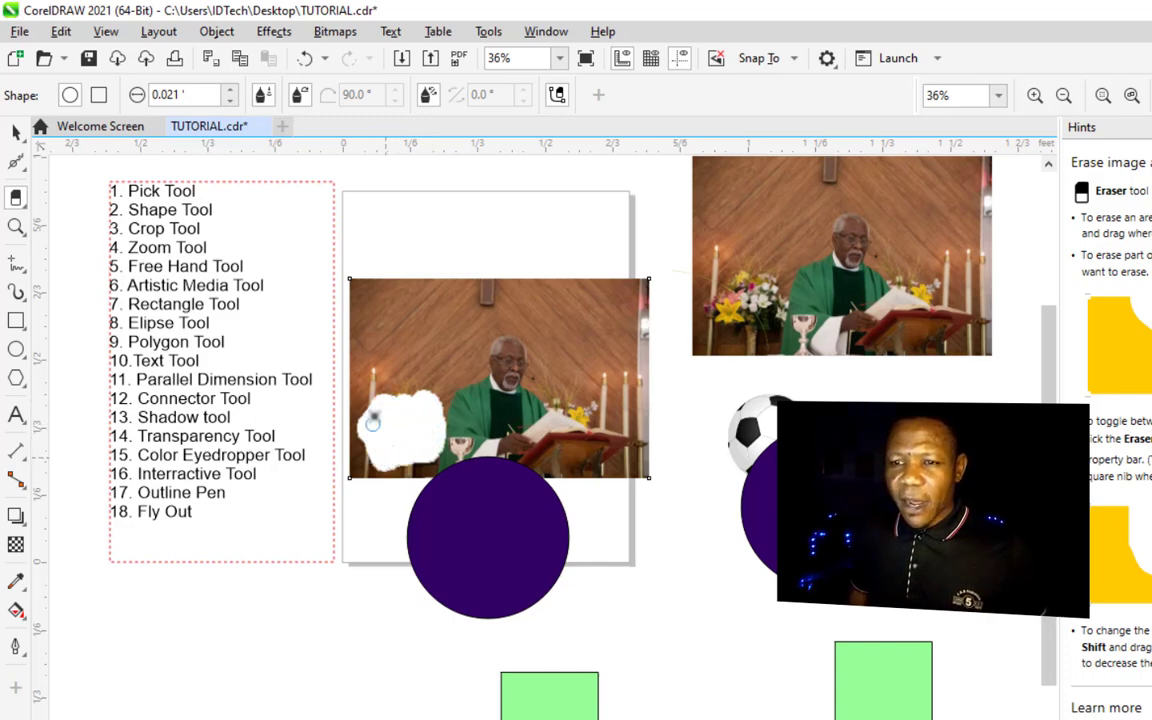
mouse_move(373, 449)
mouse_down()
mouse_move(400, 402)
mouse_move(413, 437)
mouse_up()
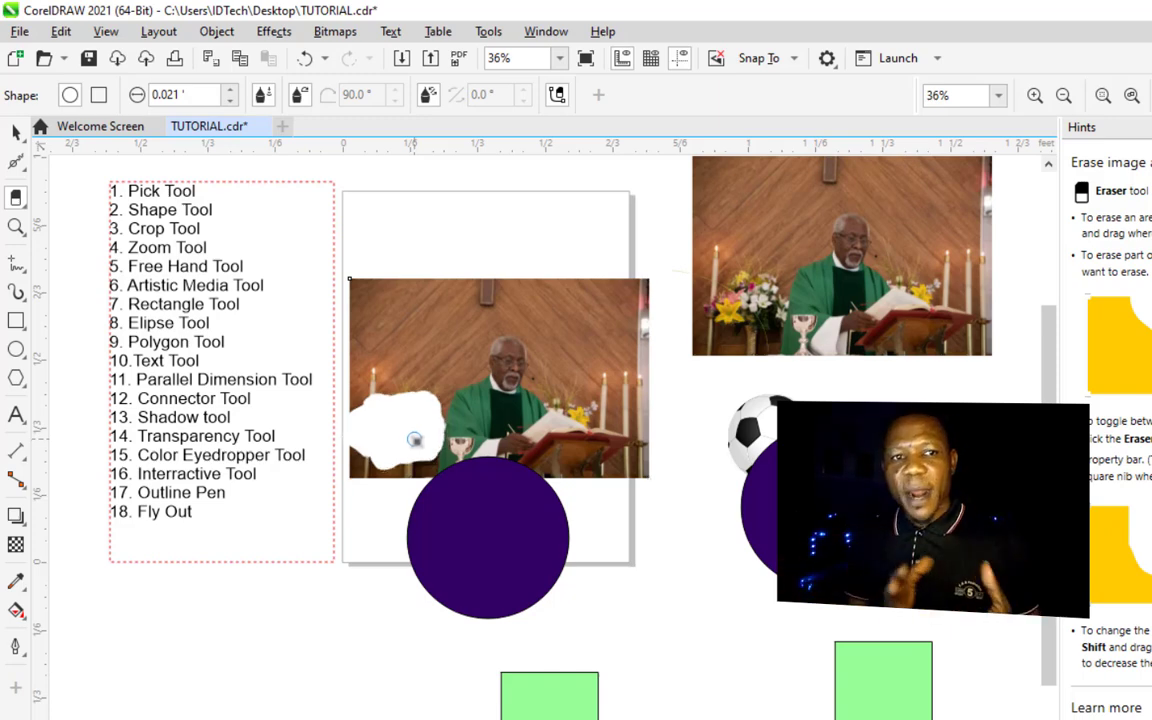
click(16, 131)
key(Delete)
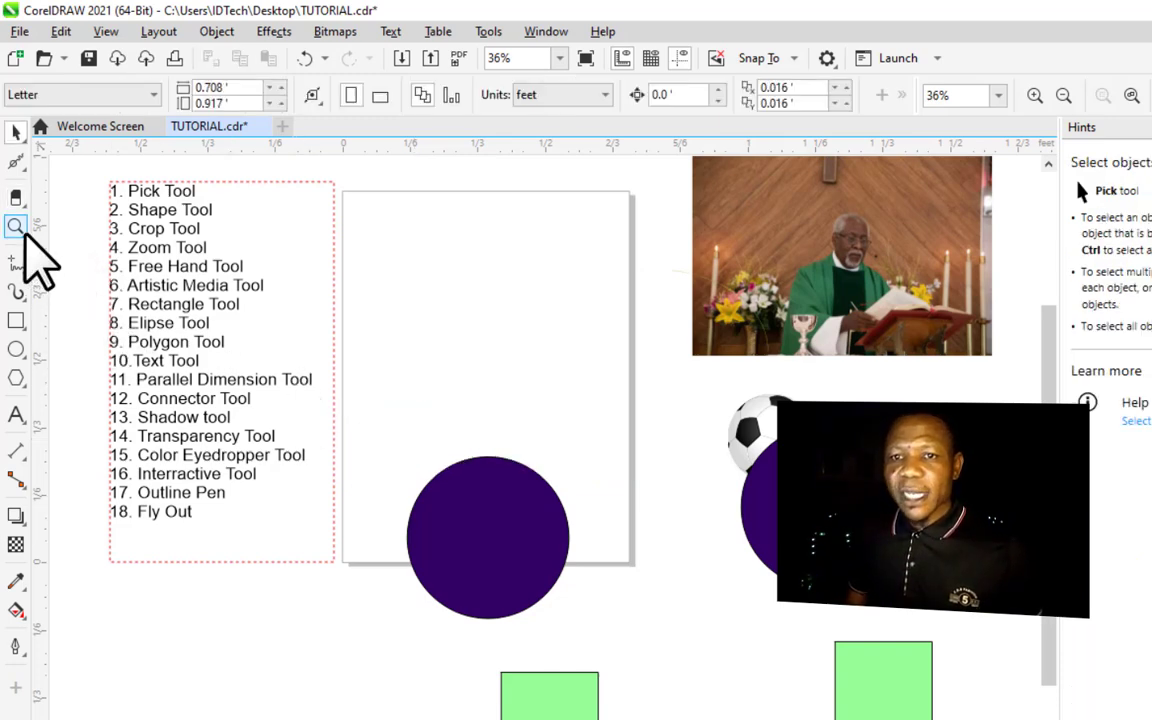
- Zoom in on the purple circle on the page with the Zoom tool
click(22, 232)
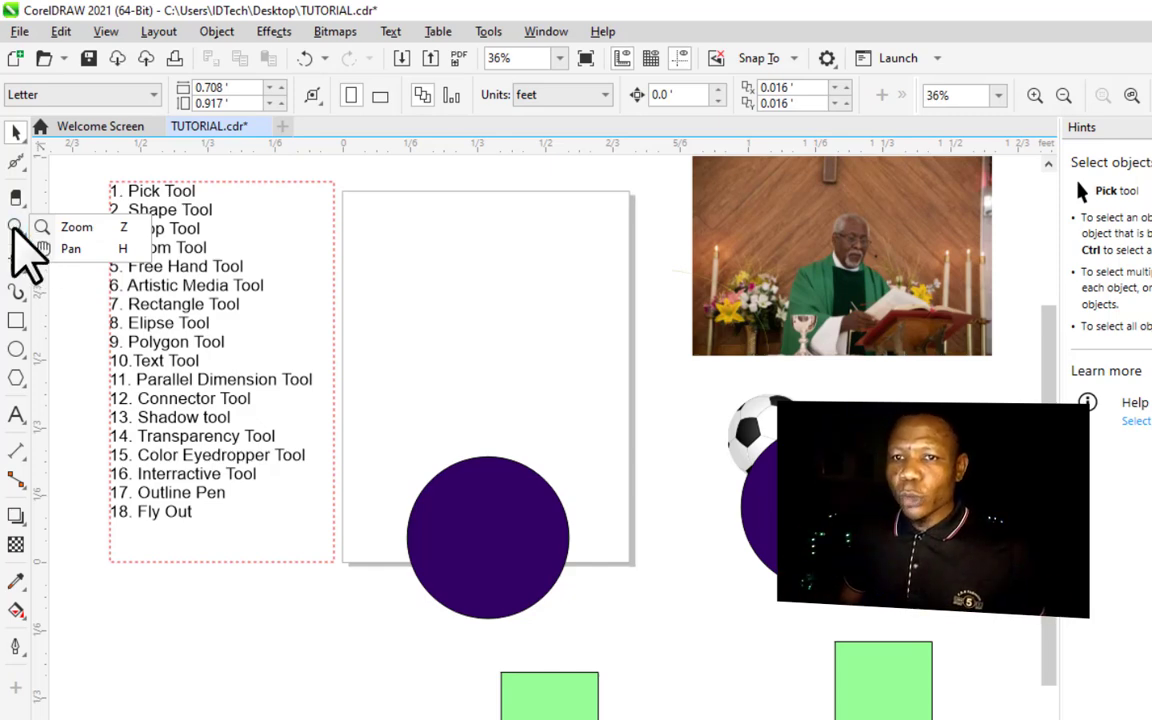
click(18, 232)
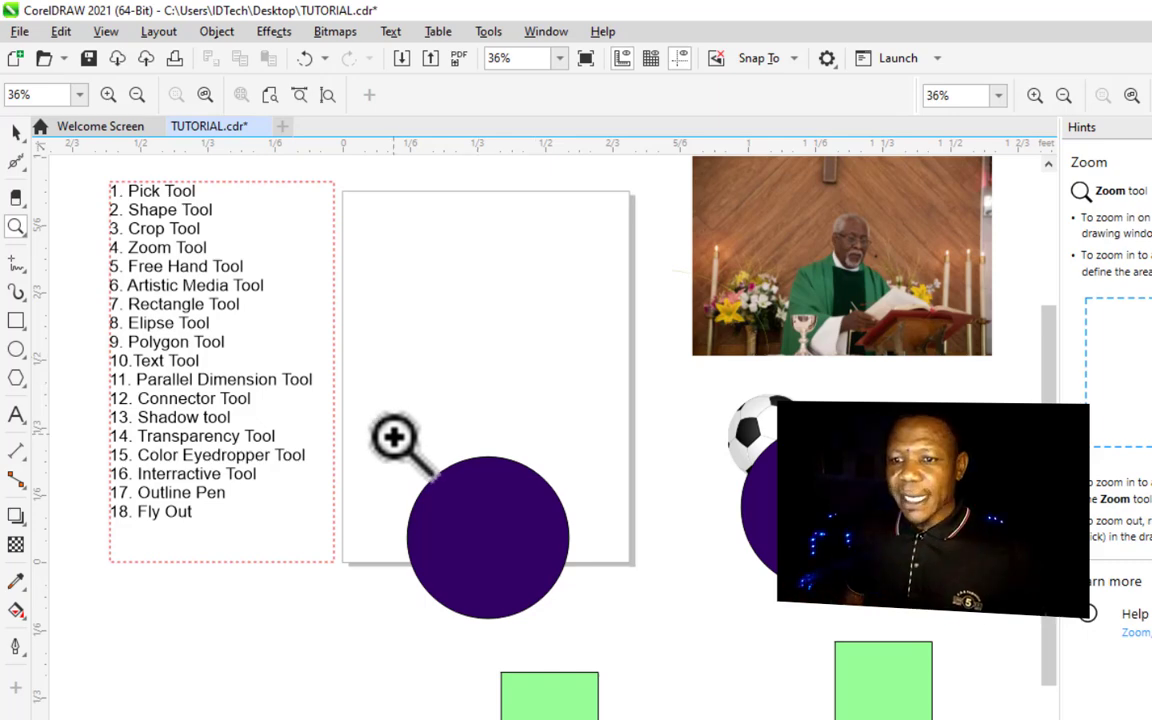
drag(394, 432, 590, 638)
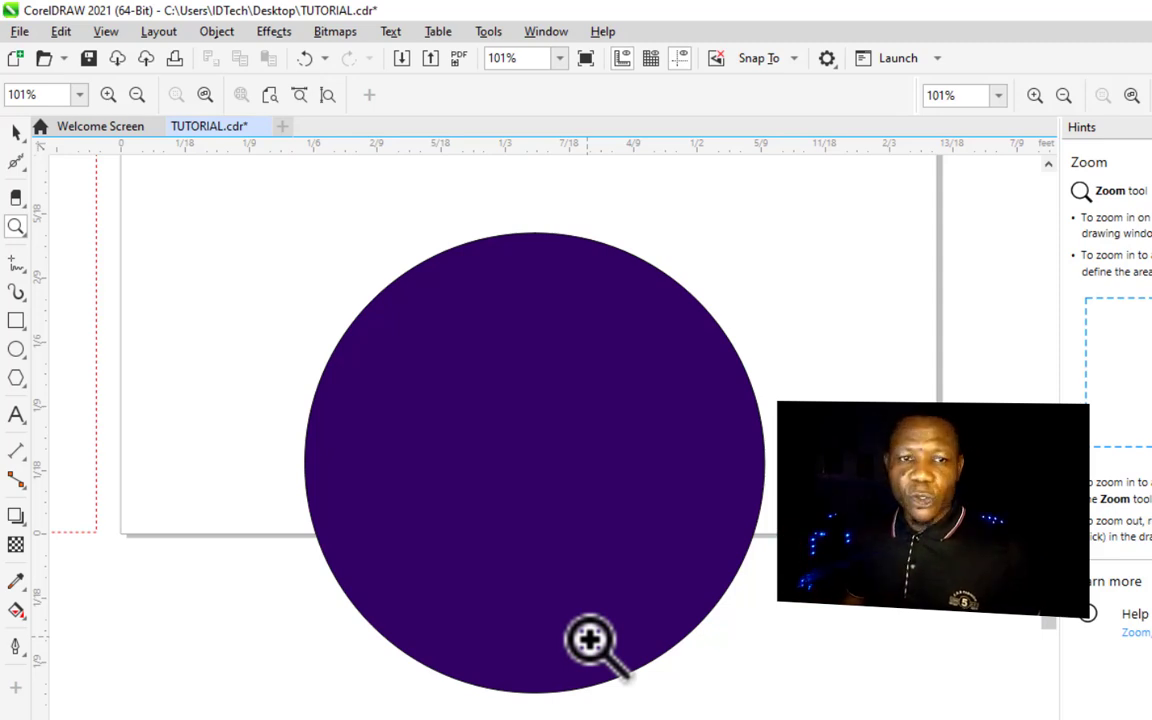
- Zoom in and out on the page with the Zoom tool, then zoom to show all objects
shift+click(569, 368)
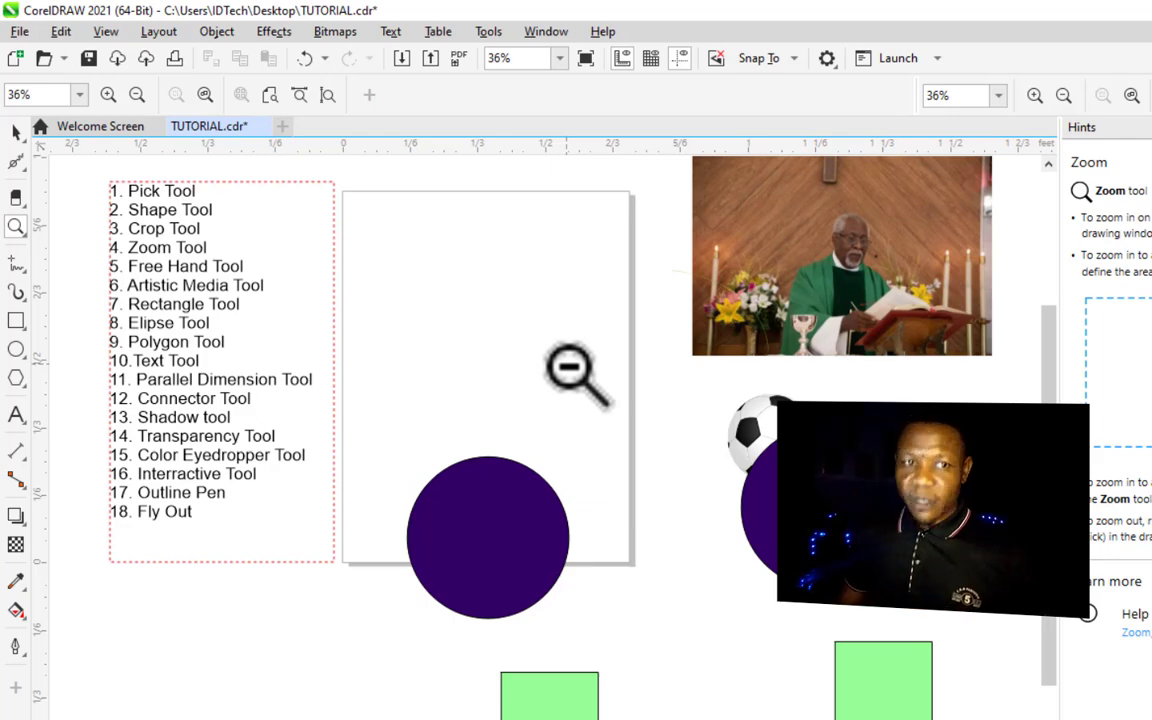
click(569, 368)
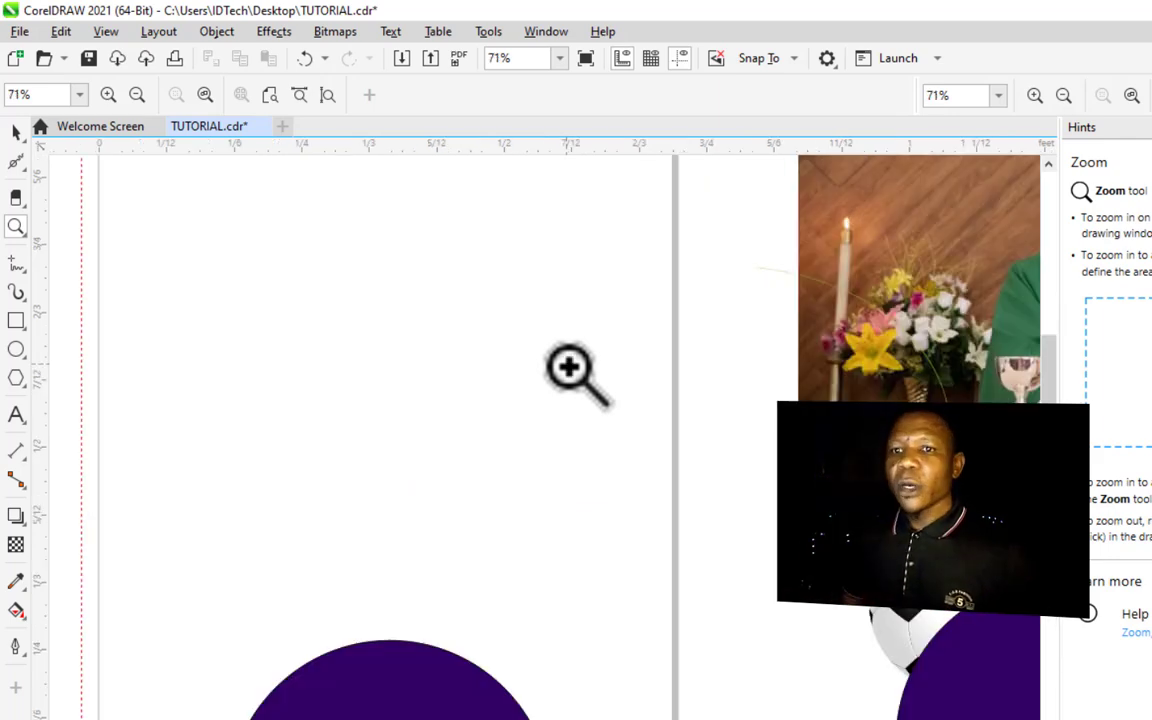
click(652, 510)
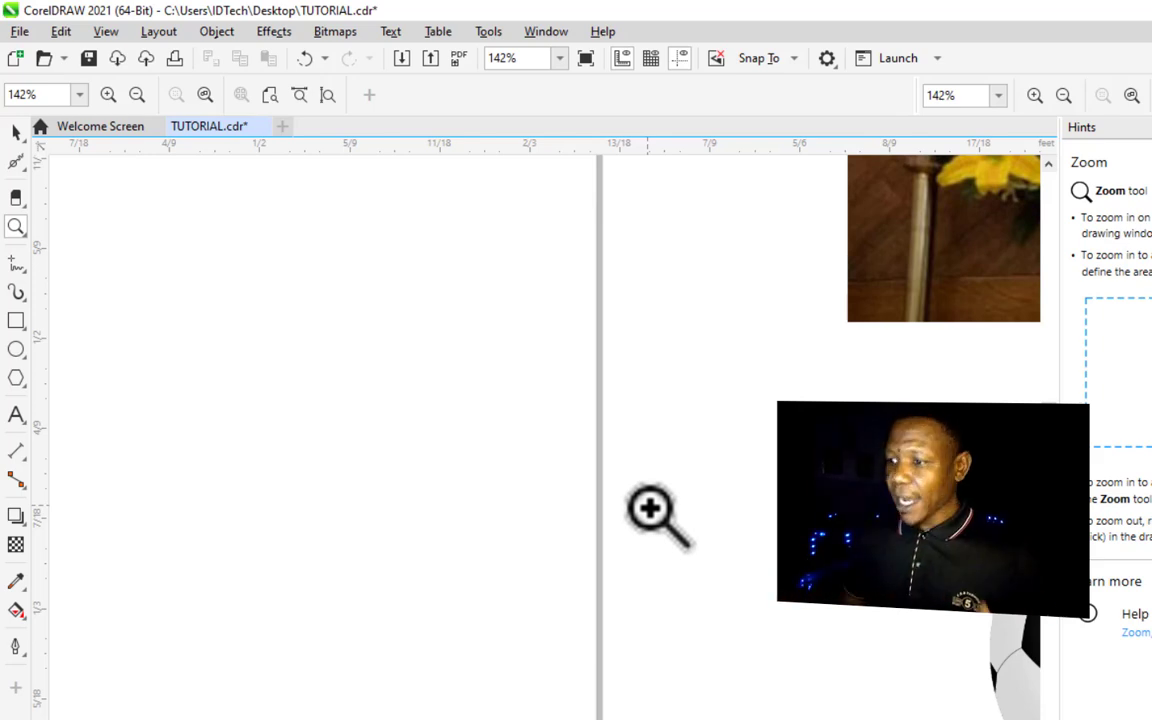
double_click(17, 228)
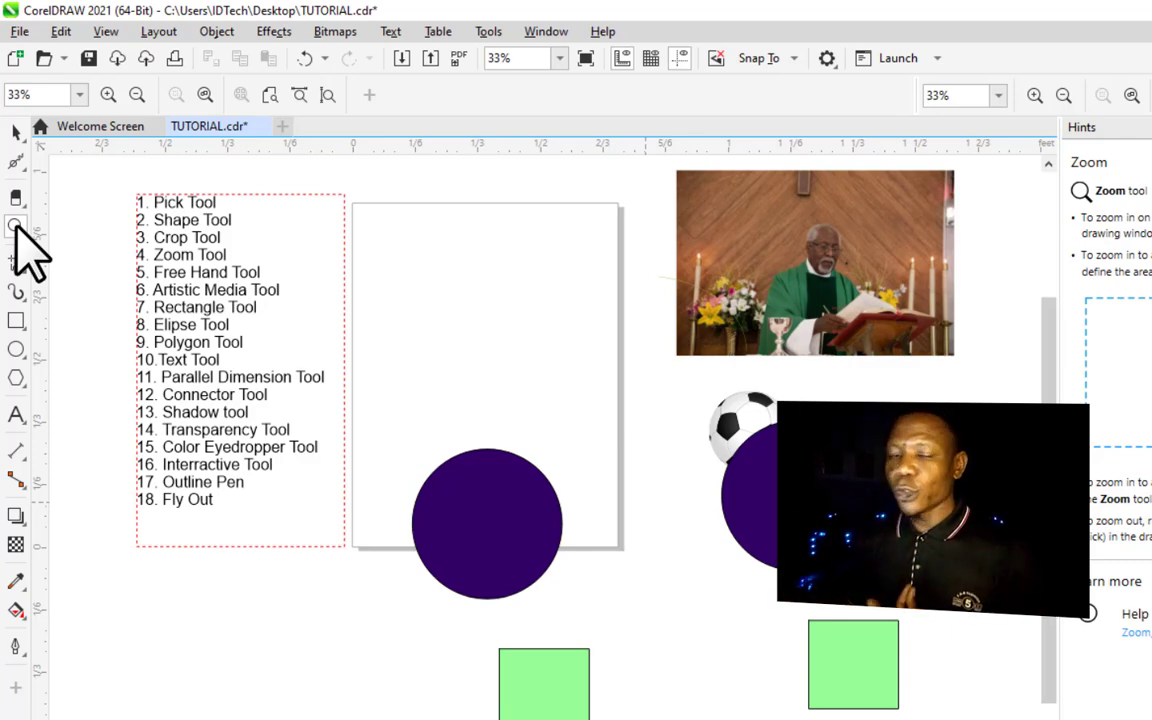
click(16, 228)
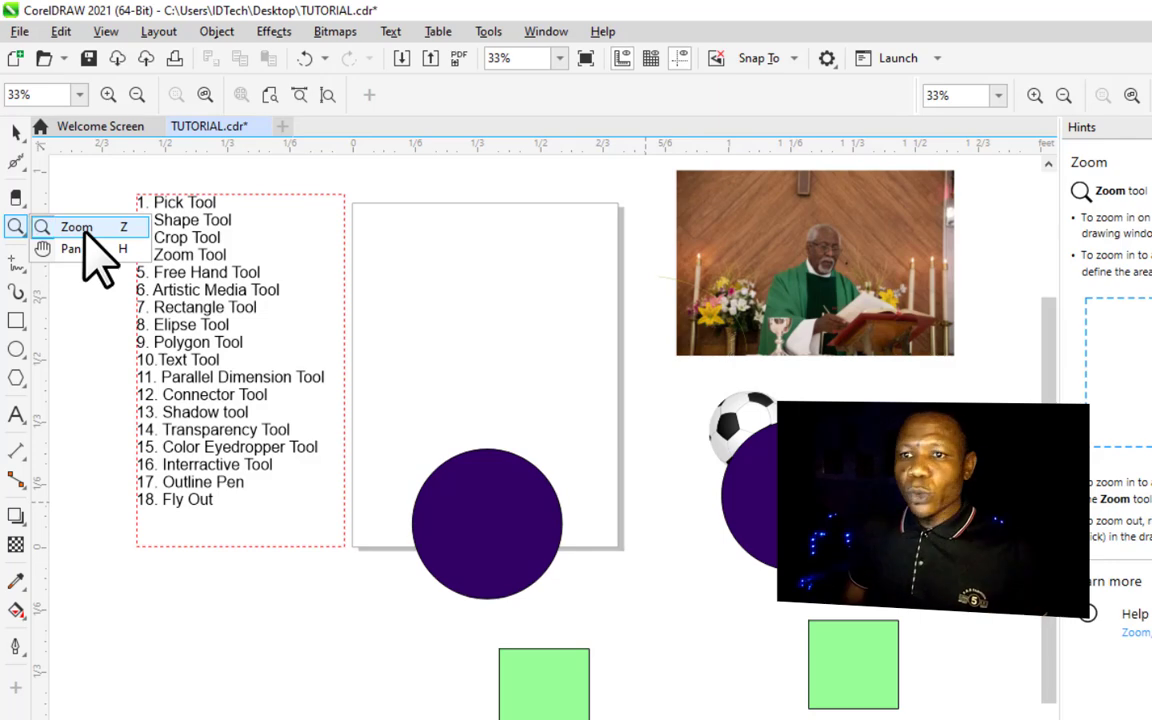
click(82, 232)
click(495, 366)
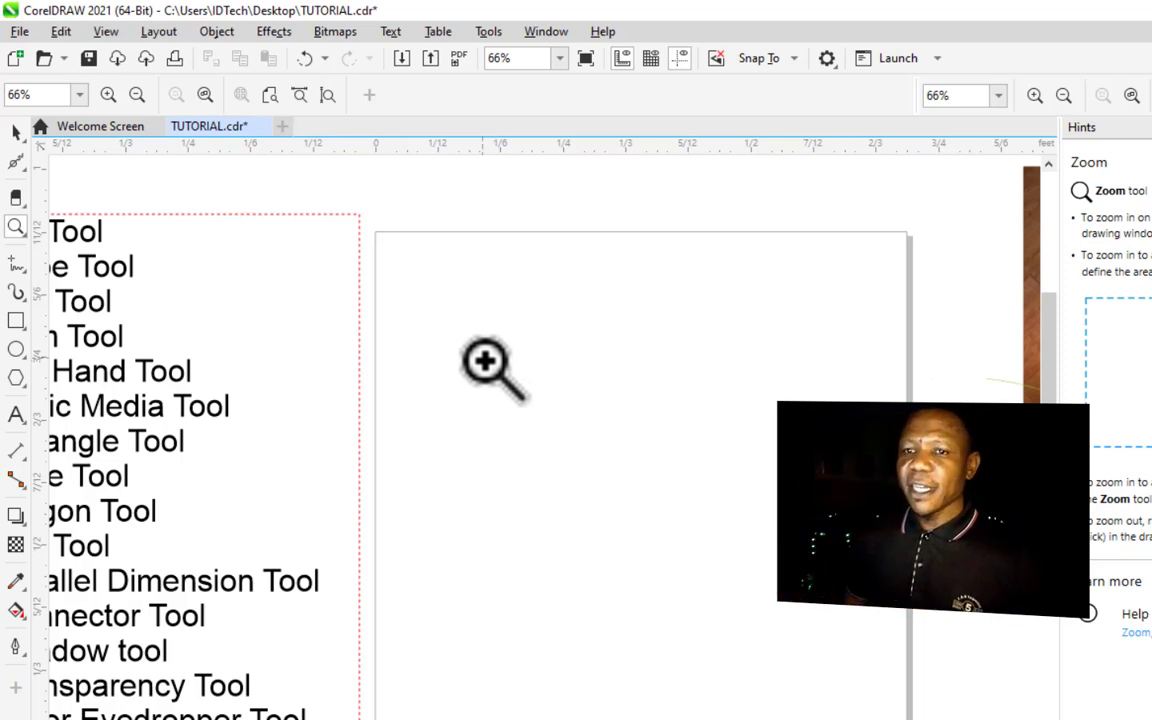
- Pan around the drawing with the Pan tool to view different parts of the page
click(18, 229)
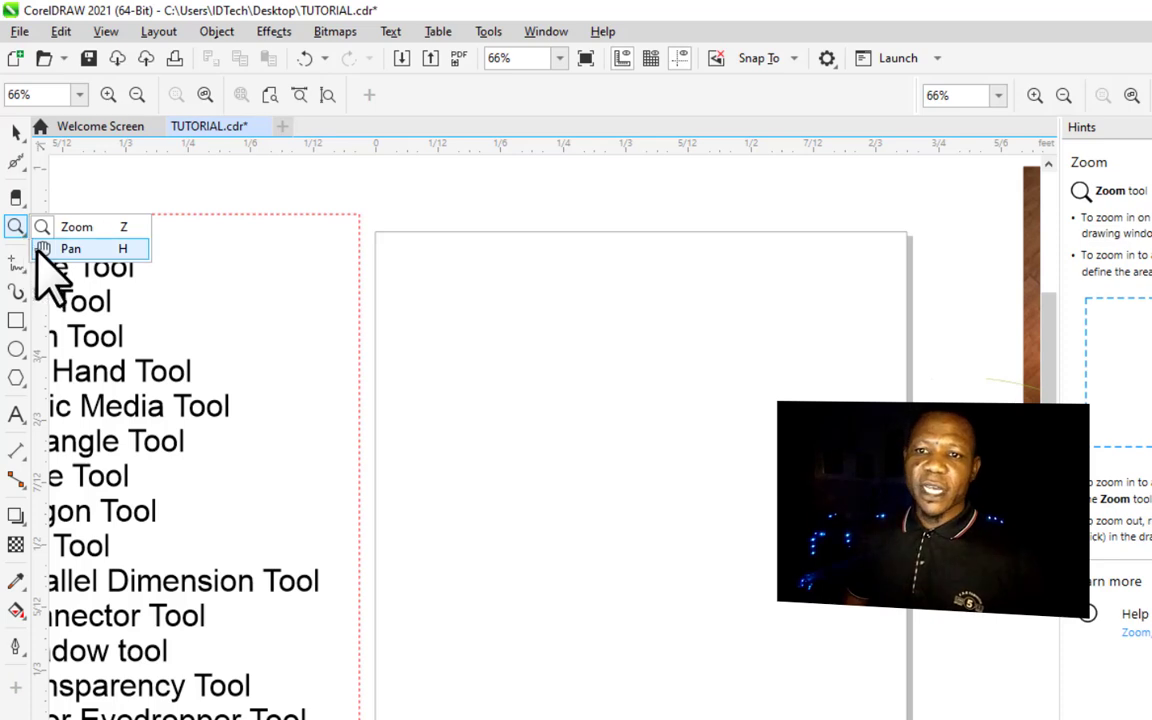
click(62, 250)
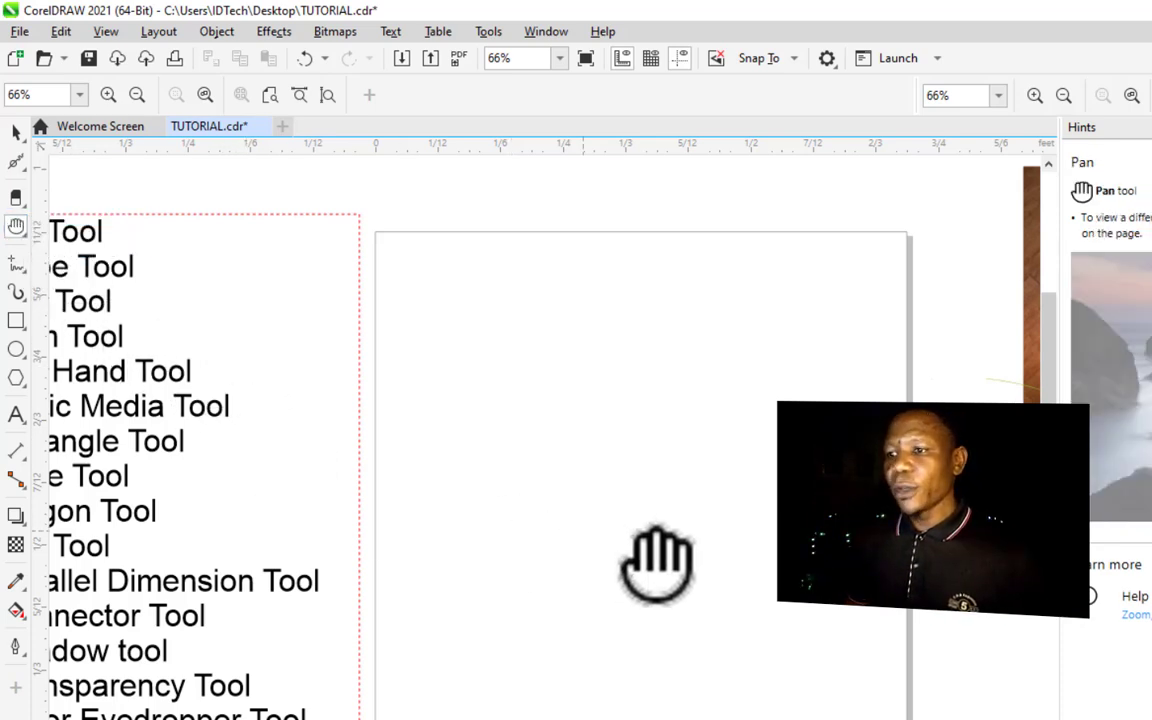
drag(973, 462, 180, 470)
drag(487, 455, 545, 231)
drag(309, 391, 660, 195)
drag(428, 412, 892, 334)
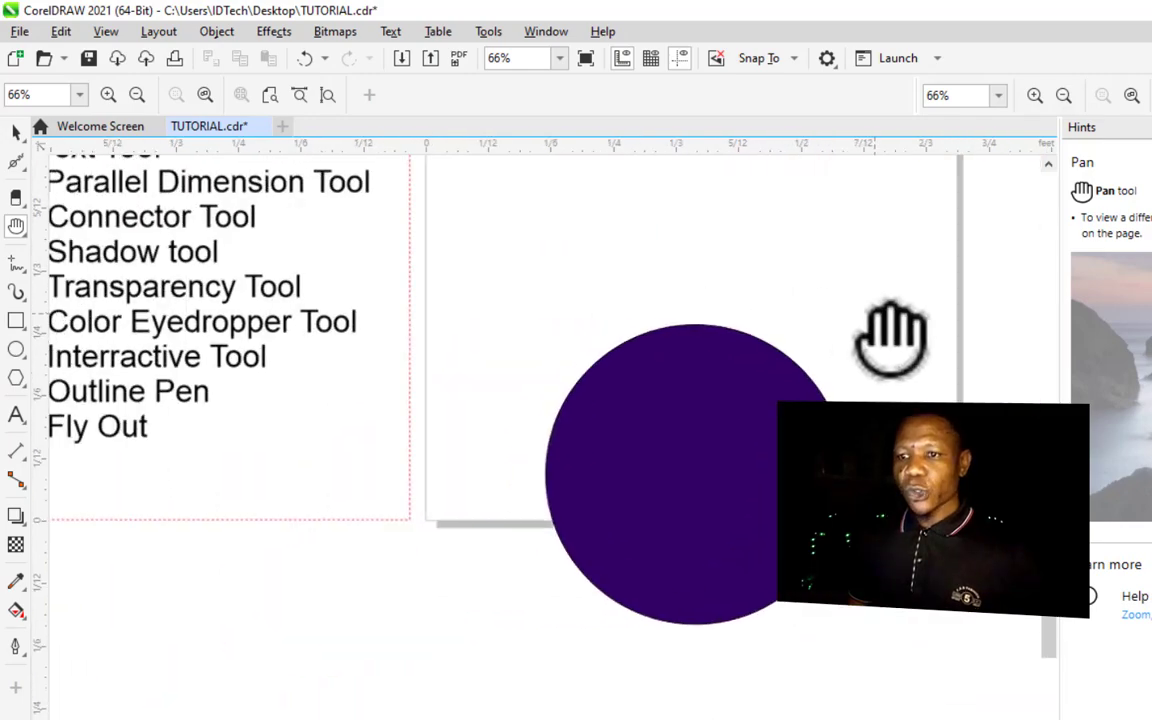
drag(329, 296, 905, 489)
drag(876, 356, 629, 599)
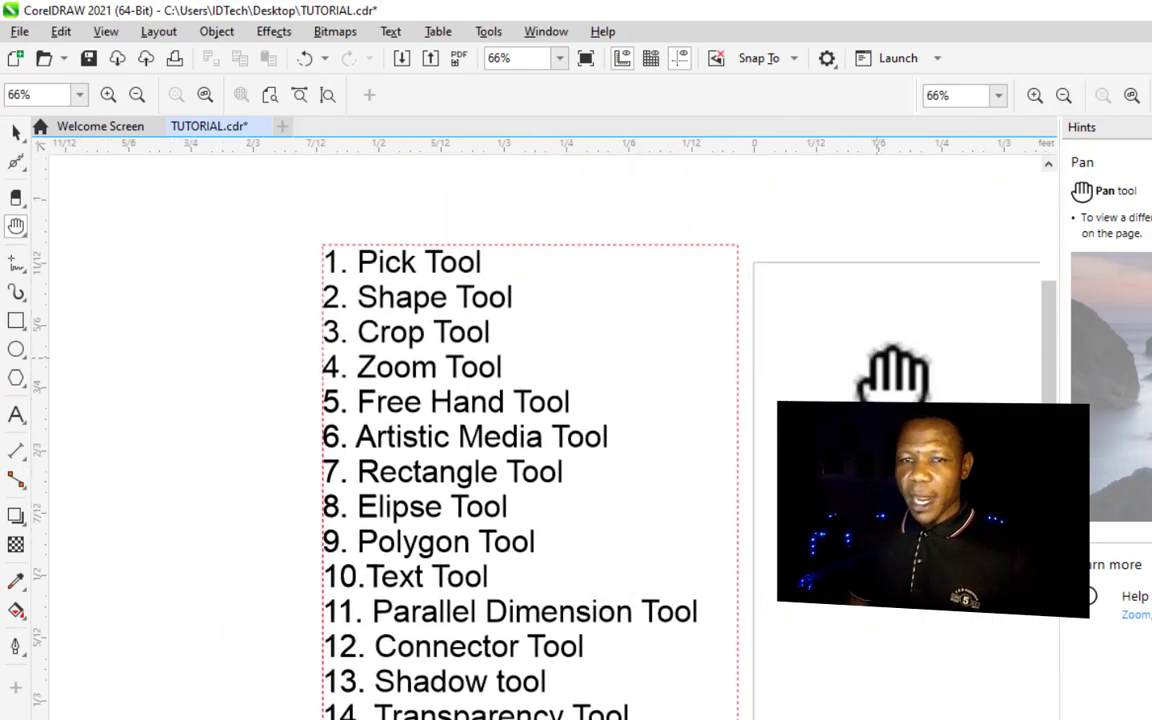
drag(934, 421, 386, 486)
drag(919, 718, 672, 327)
drag(1023, 493, 656, 465)
drag(618, 378, 836, 615)
drag(780, 498, 1015, 599)
drag(447, 461, 804, 527)
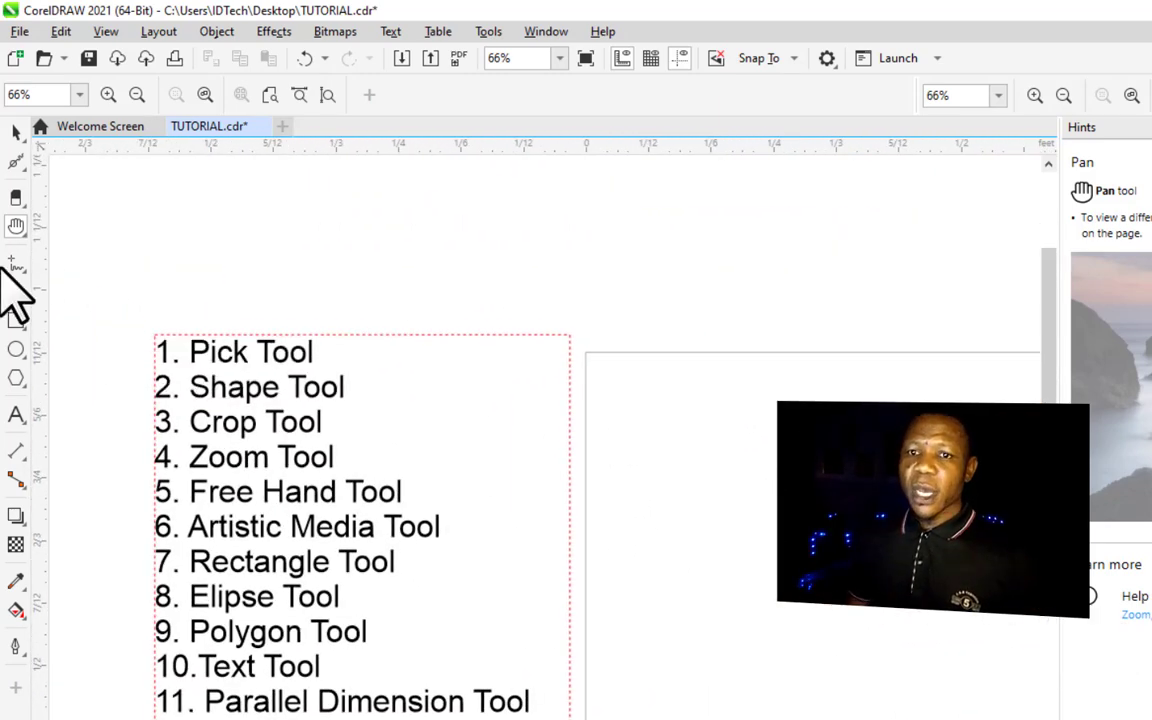
- Draw freehand scribbles and a straight line on the blank page with the Freehand tool
click(28, 237)
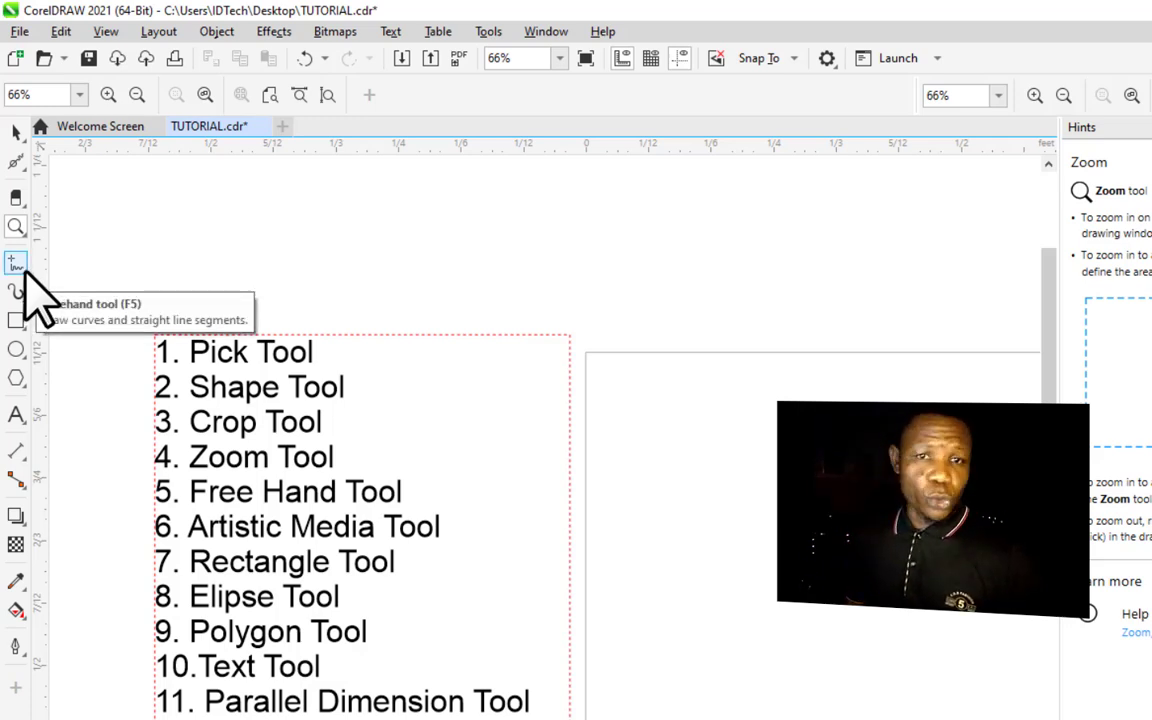
key(F3)
click(24, 271)
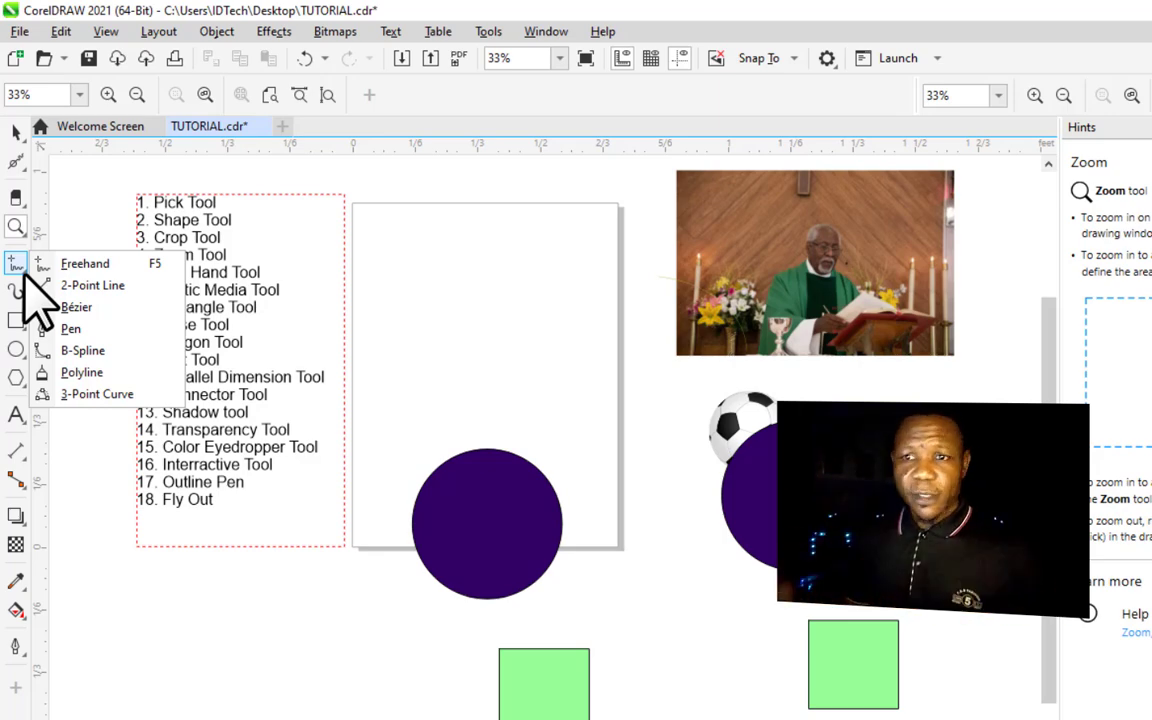
click(75, 263)
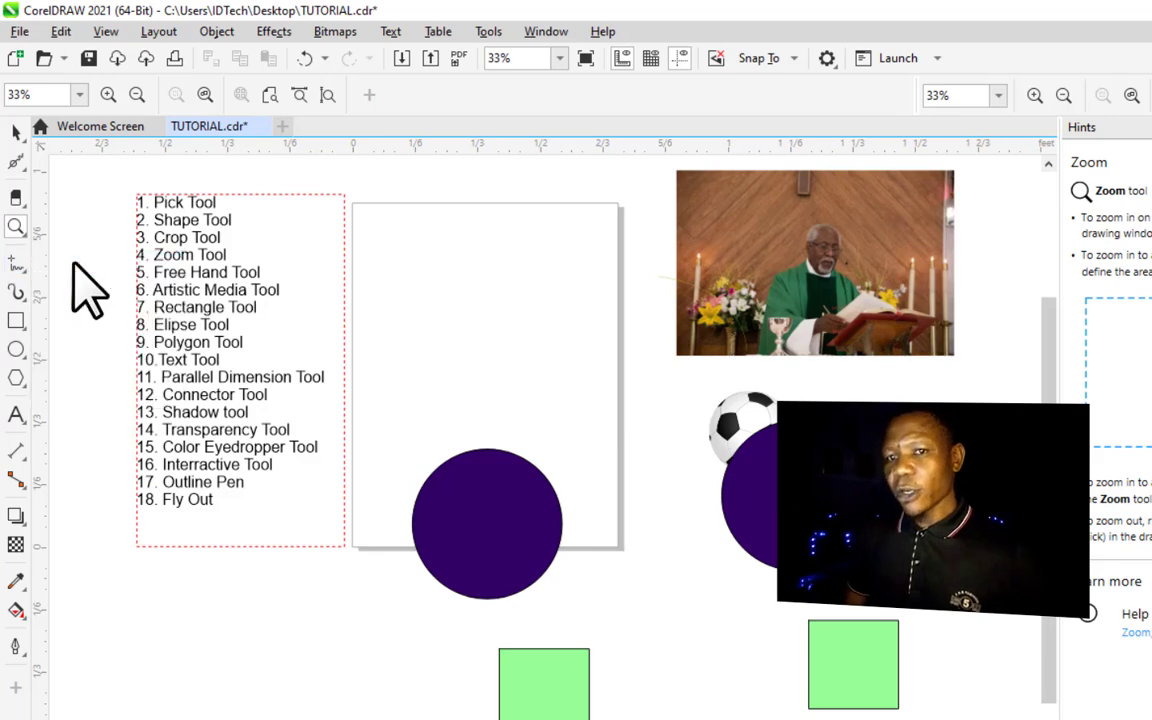
mouse_move(386, 280)
mouse_down()
mouse_move(394, 343)
mouse_move(393, 272)
mouse_move(410, 270)
mouse_move(400, 322)
mouse_move(404, 269)
mouse_move(412, 343)
mouse_move(449, 291)
mouse_move(459, 324)
mouse_move(466, 296)
mouse_move(394, 233)
mouse_move(434, 335)
mouse_move(430, 279)
mouse_move(379, 271)
mouse_move(537, 305)
mouse_move(476, 316)
mouse_up()
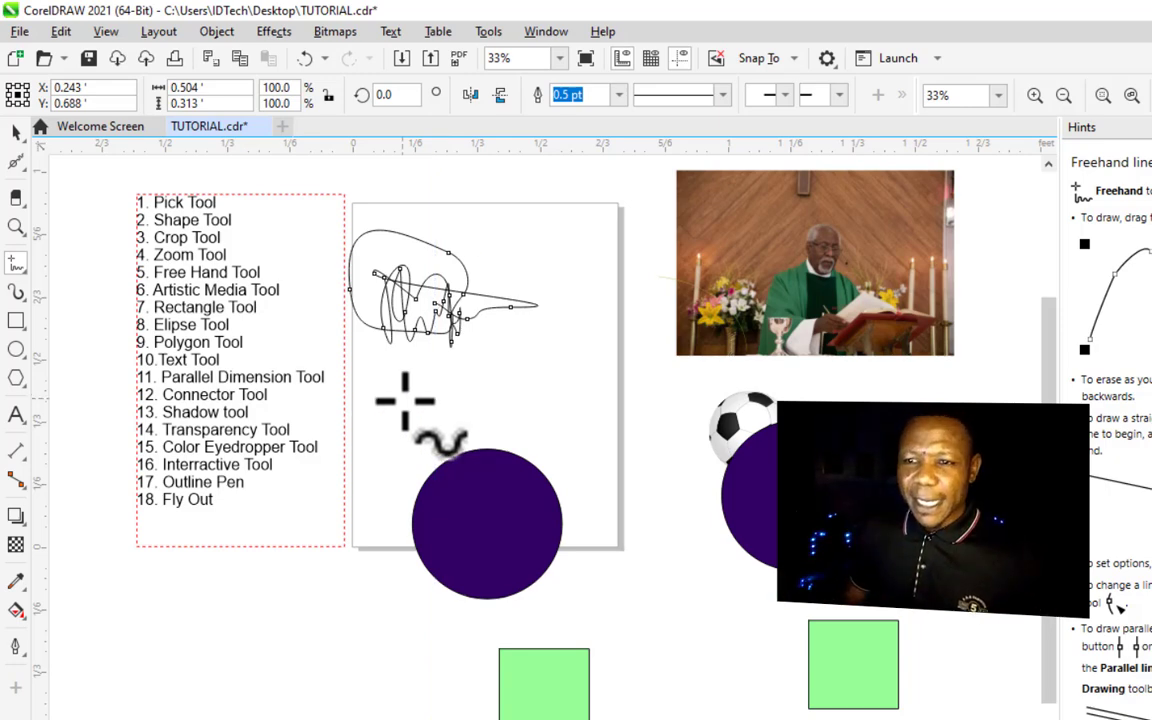
mouse_move(400, 396)
mouse_down()
mouse_move(434, 421)
mouse_move(417, 404)
mouse_move(441, 400)
mouse_move(430, 397)
mouse_move(463, 422)
mouse_move(495, 411)
mouse_move(531, 413)
mouse_up()
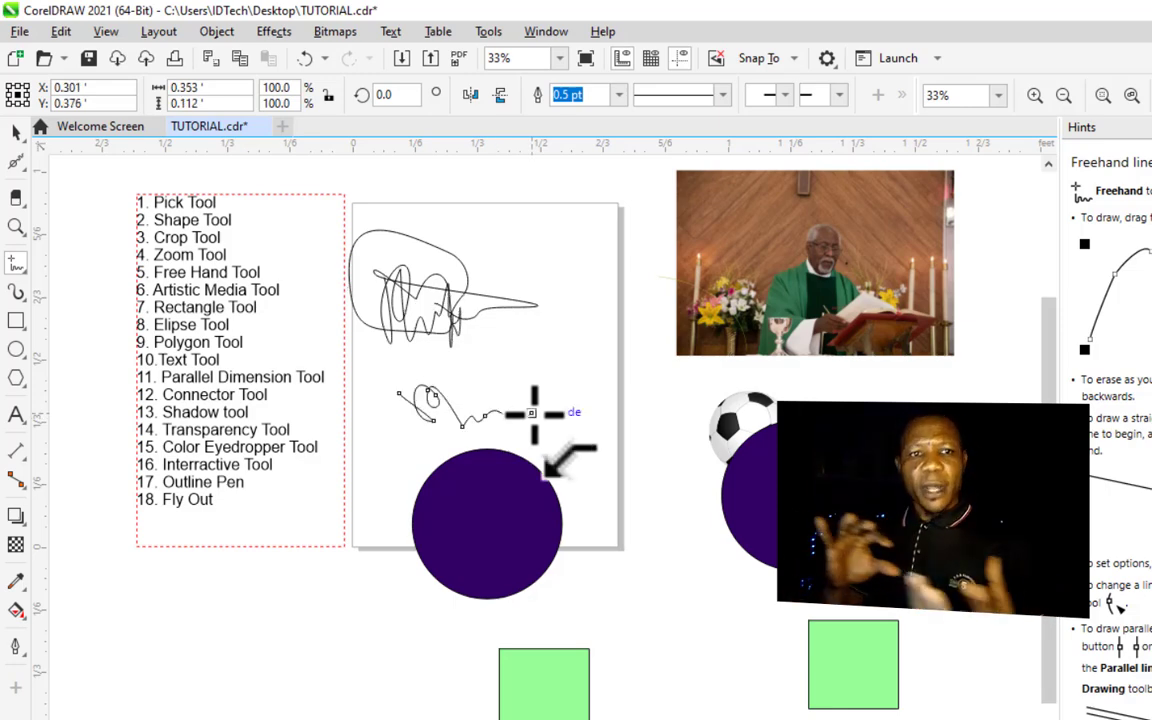
click(357, 348)
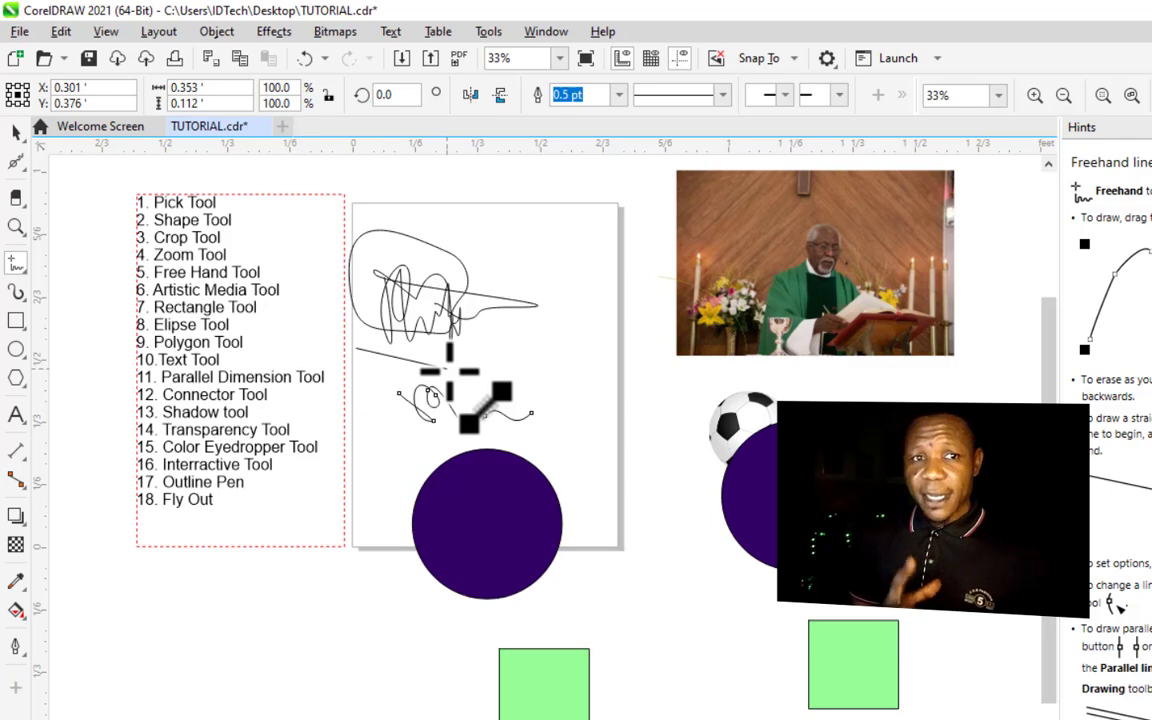
click(592, 348)
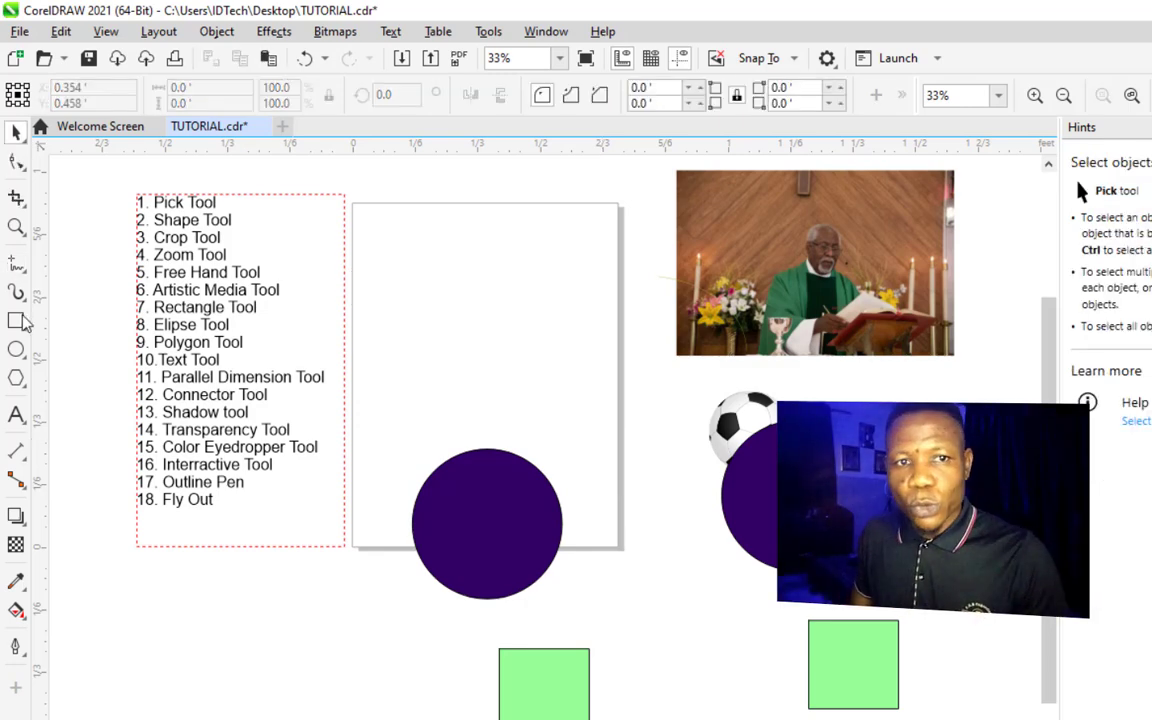
- Draw rectangles on the blank page with the Rectangle tool, deleting them, ending with a square about 0.45 ft
click(18, 320)
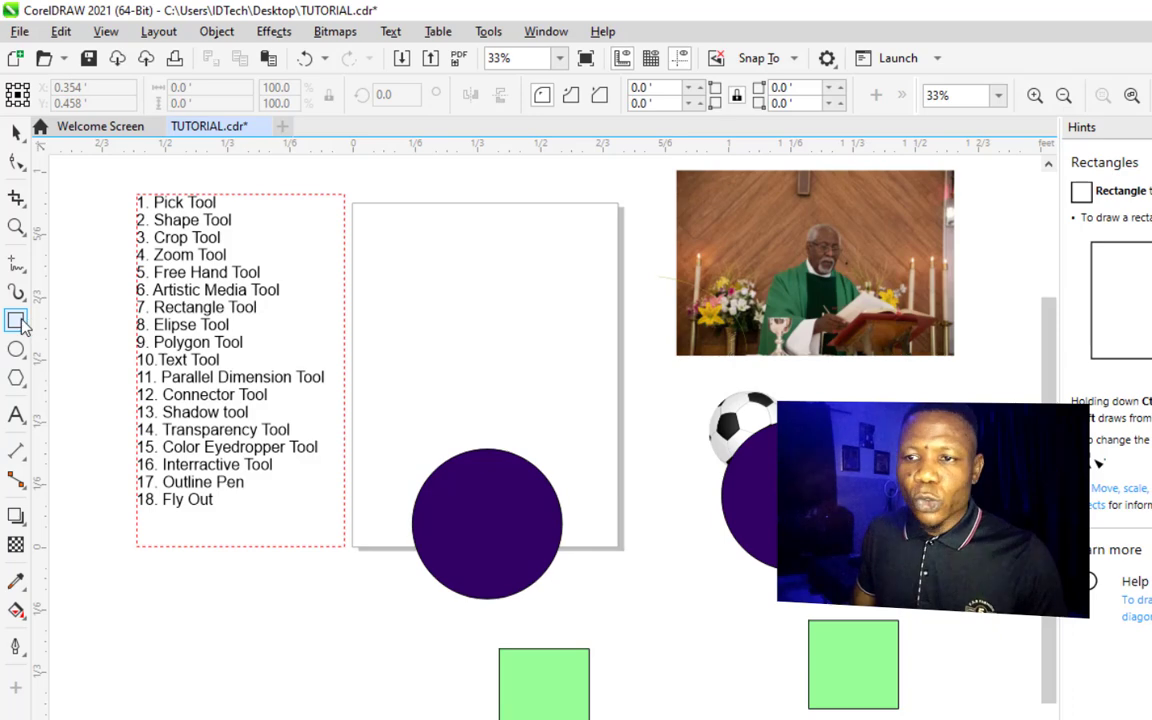
drag(367, 272, 605, 348)
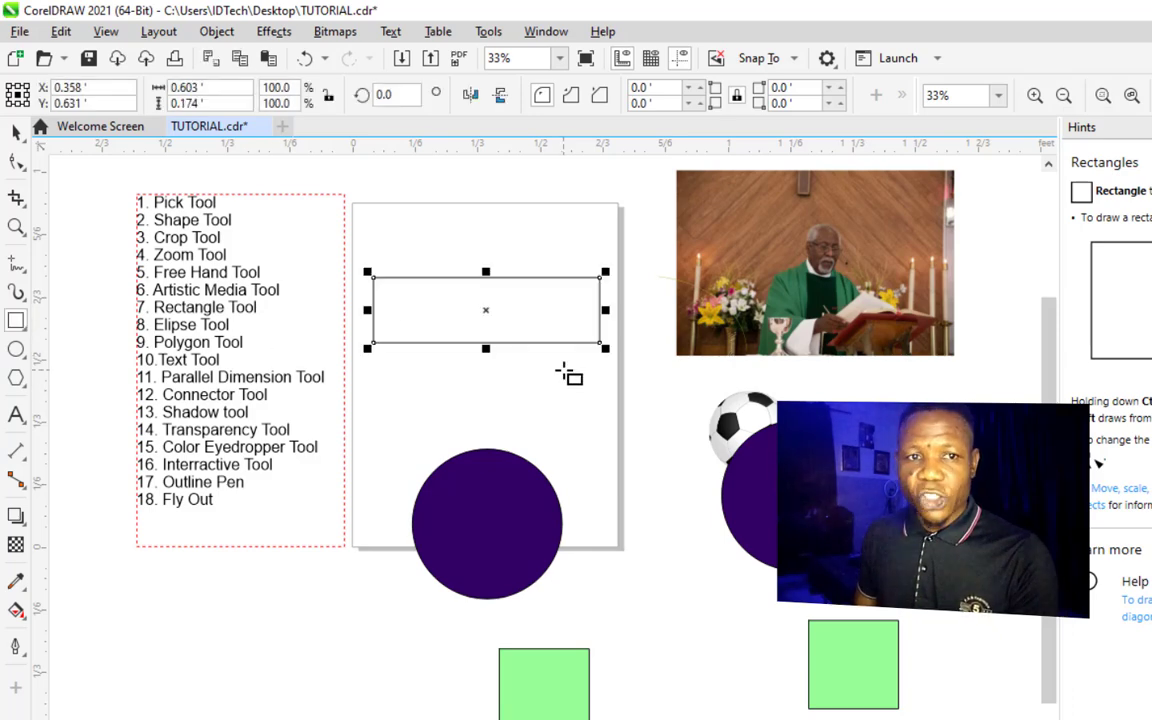
key(Delete)
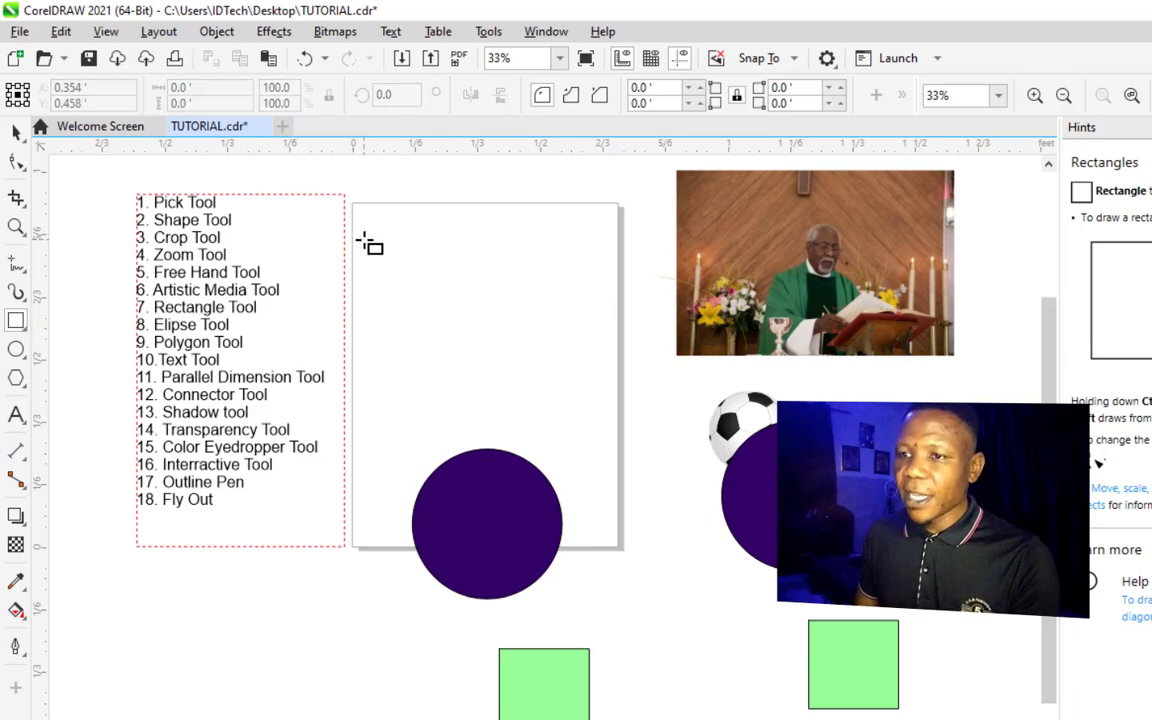
mouse_move(364, 241)
mouse_down()
mouse_move(398, 292)
mouse_move(575, 315)
mouse_move(601, 334)
mouse_up()
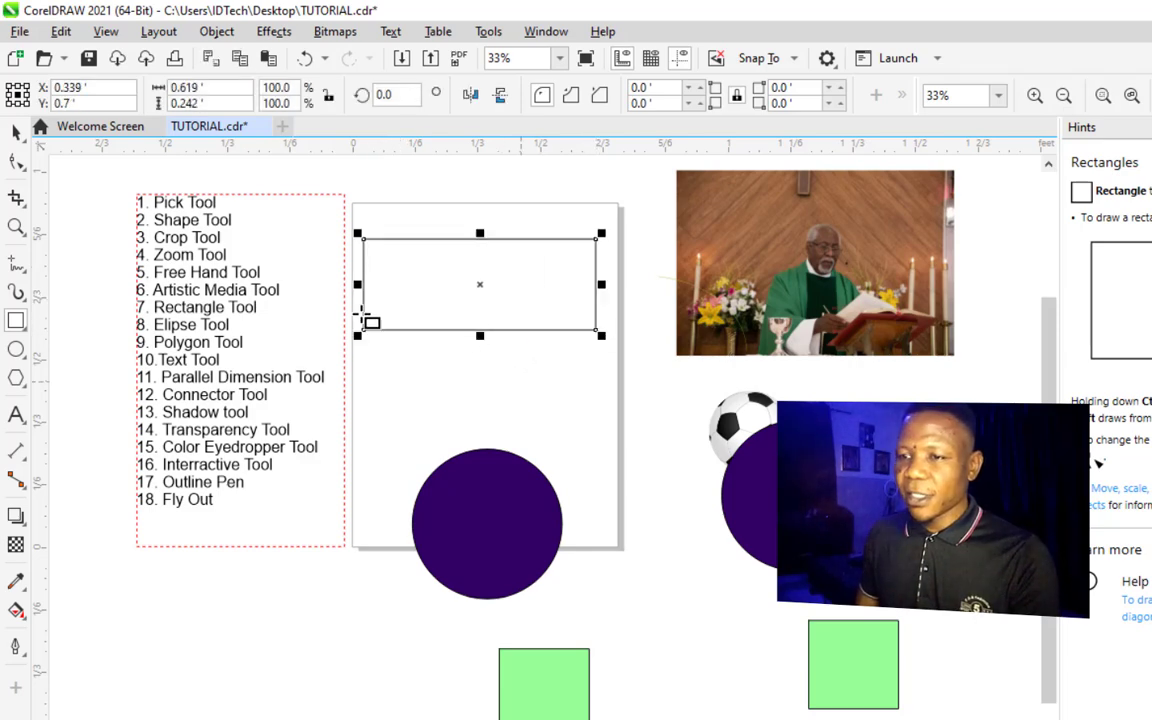
key(Delete)
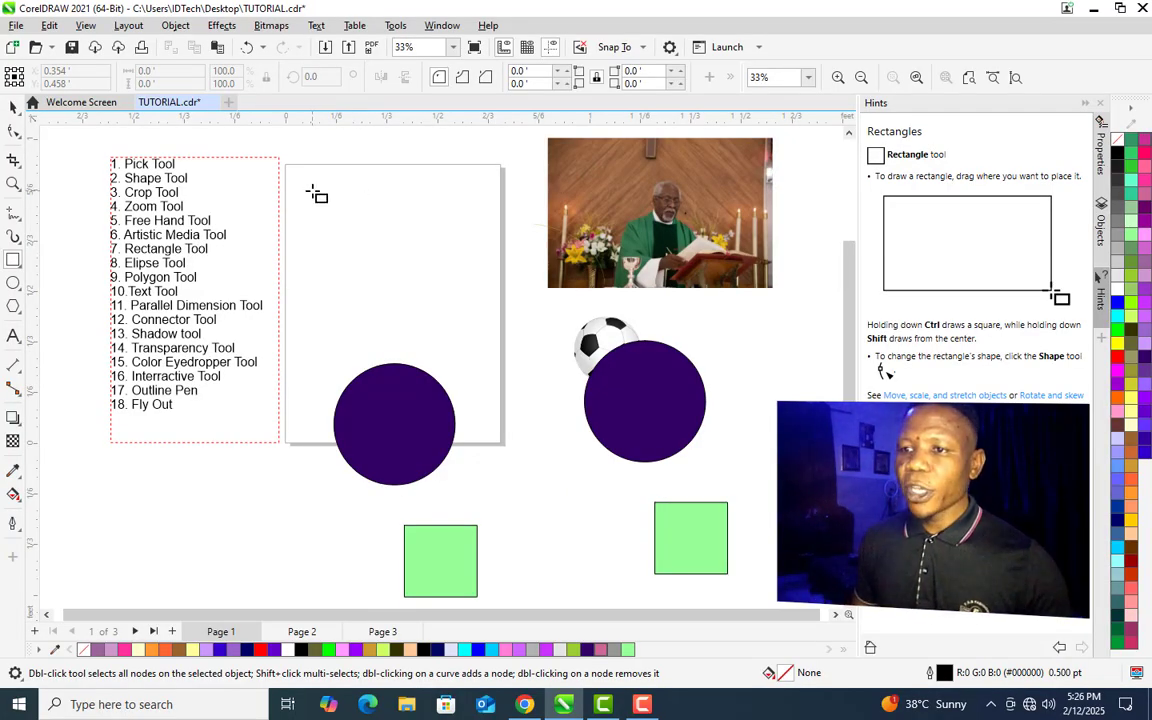
drag(312, 190, 450, 316)
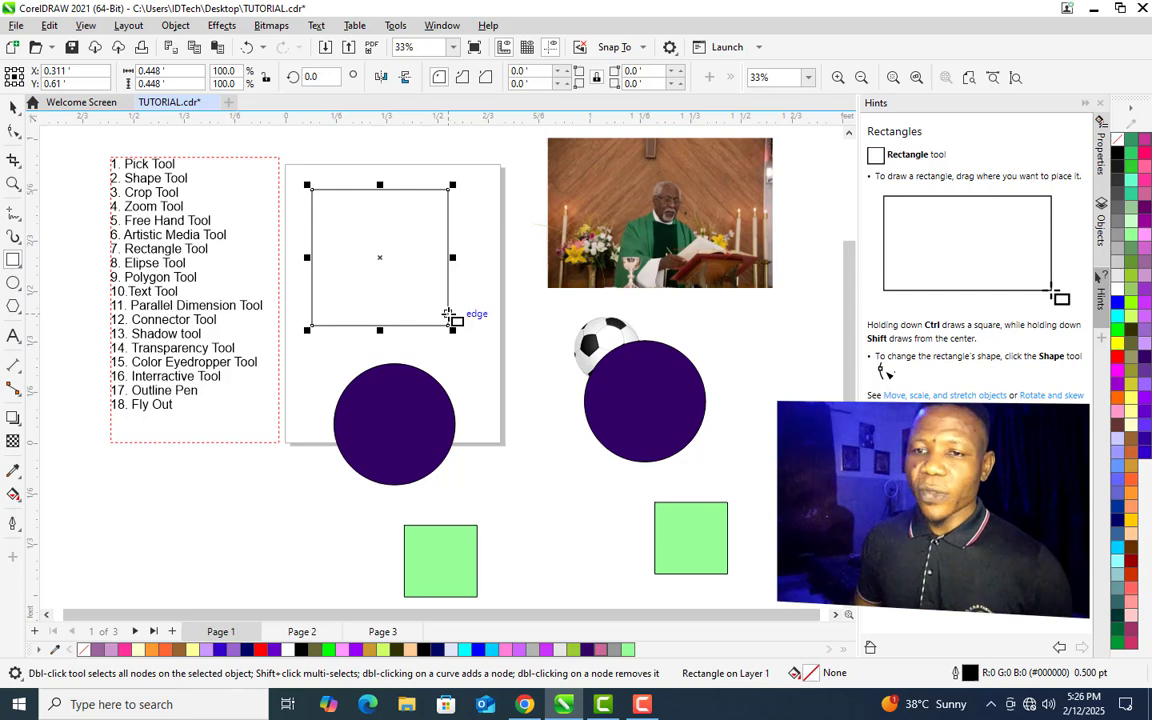
- Draw a circle about 0.53 ft across on the blank page with the Ellipse tool, constraining it
click(14, 284)
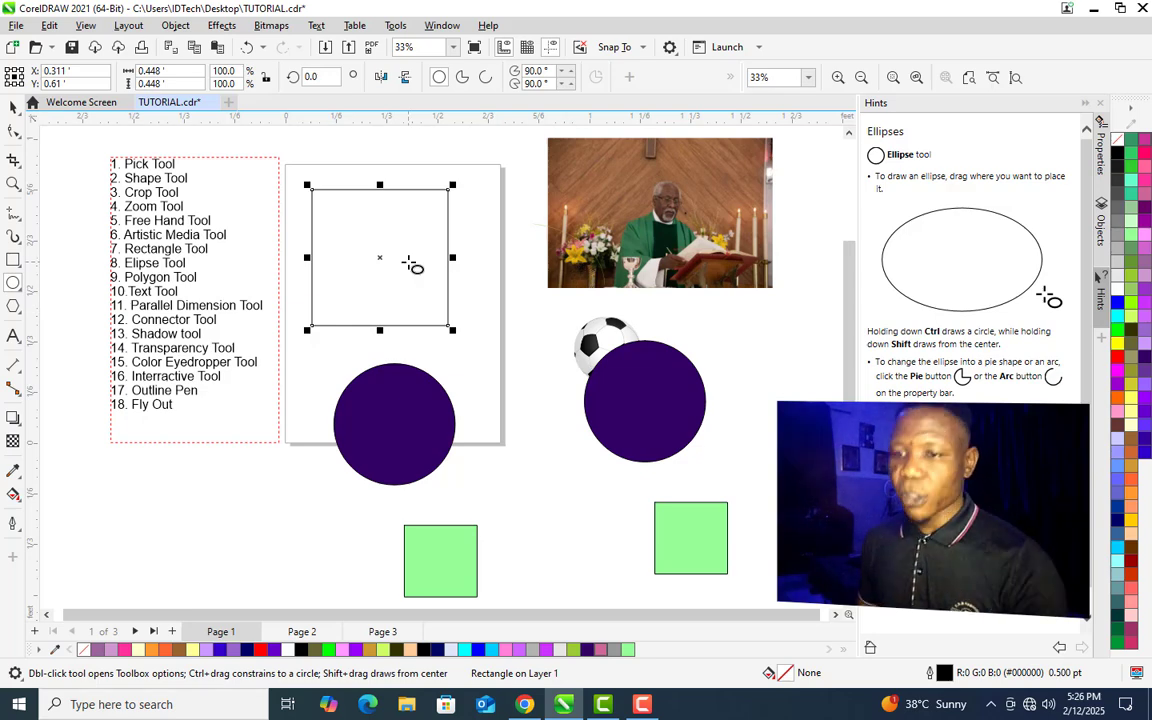
drag(304, 186, 464, 295)
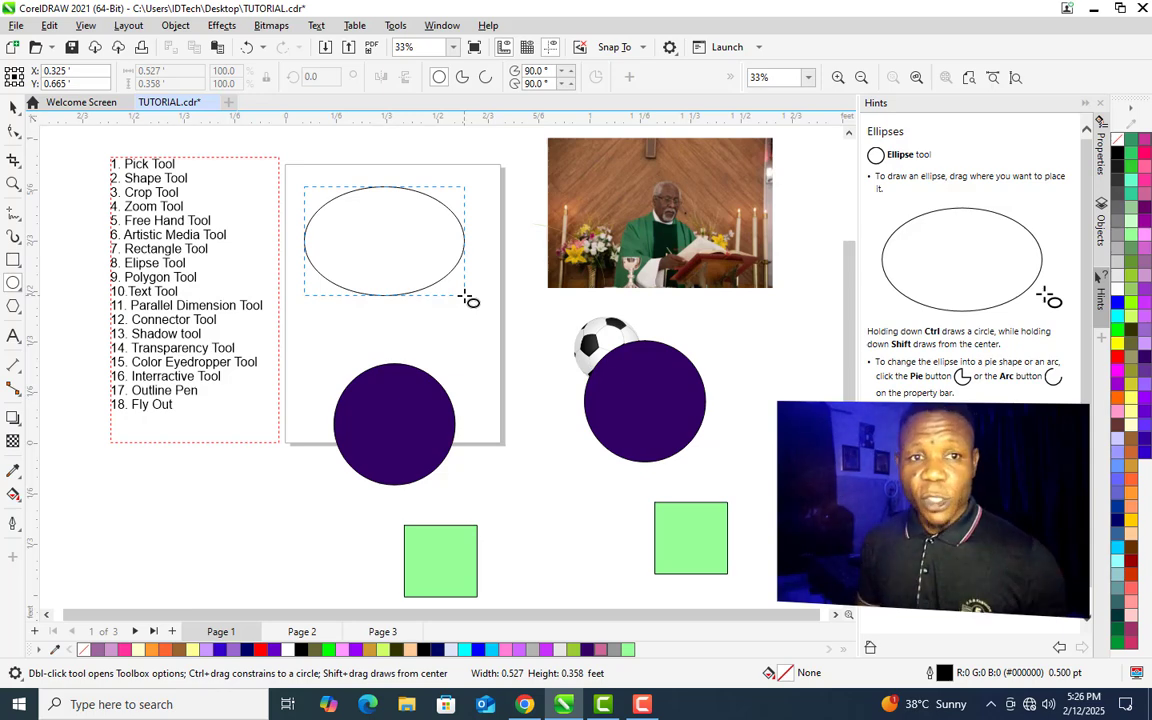
key(ctrl)
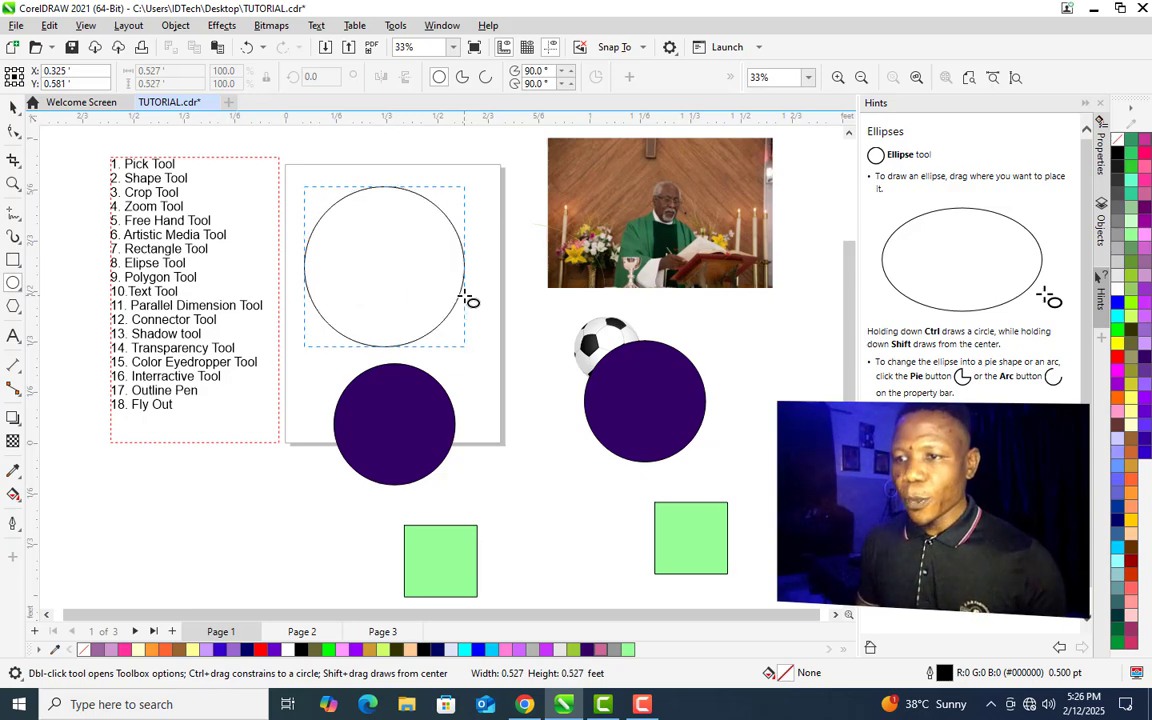
drag(463, 294, 463, 291)
- Convert the circle into an arc and set its starting angle to 9.0°
click(13, 306)
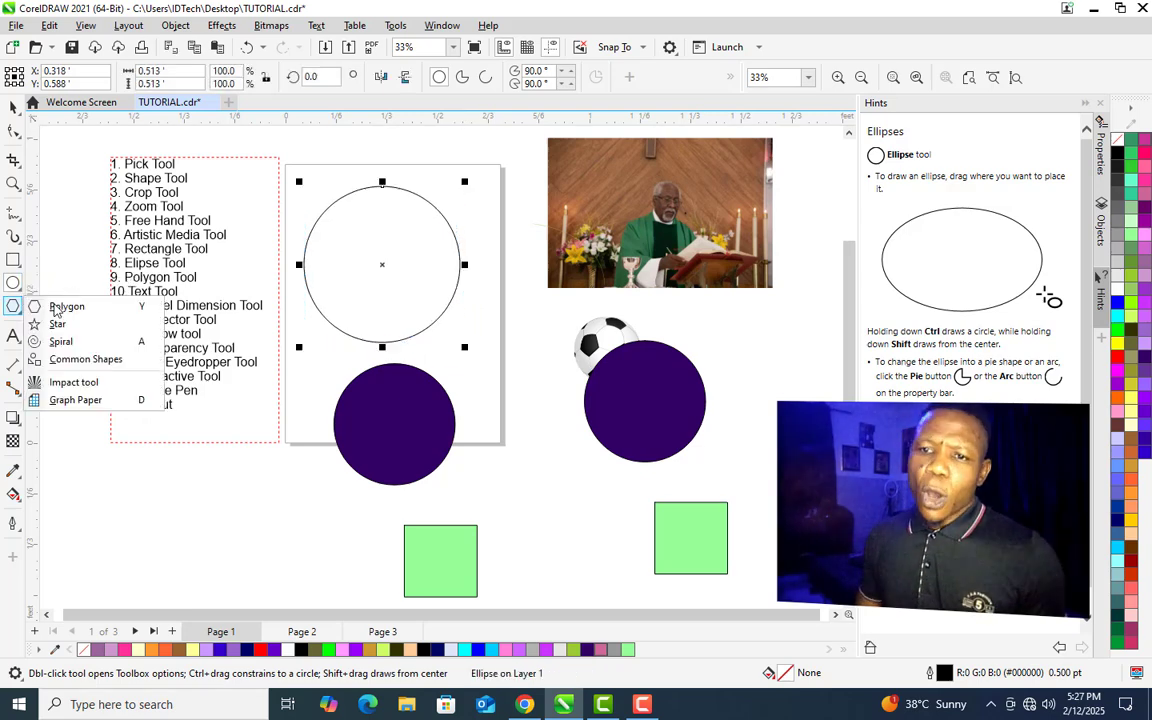
click(381, 273)
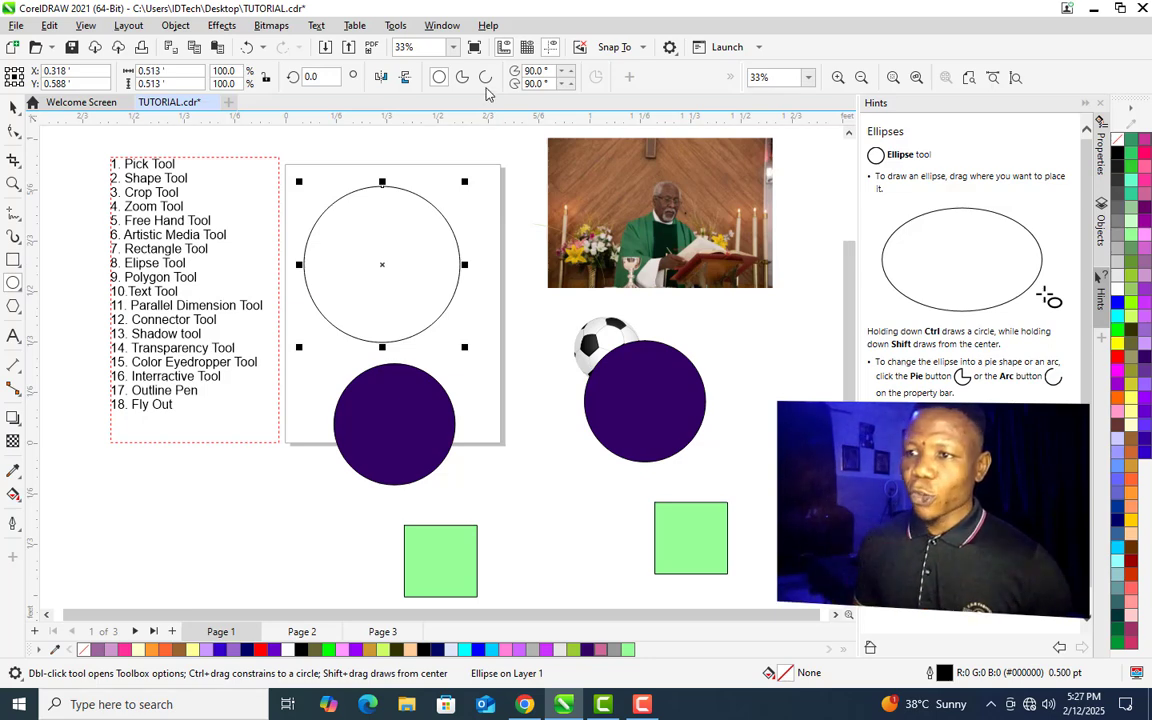
click(485, 77)
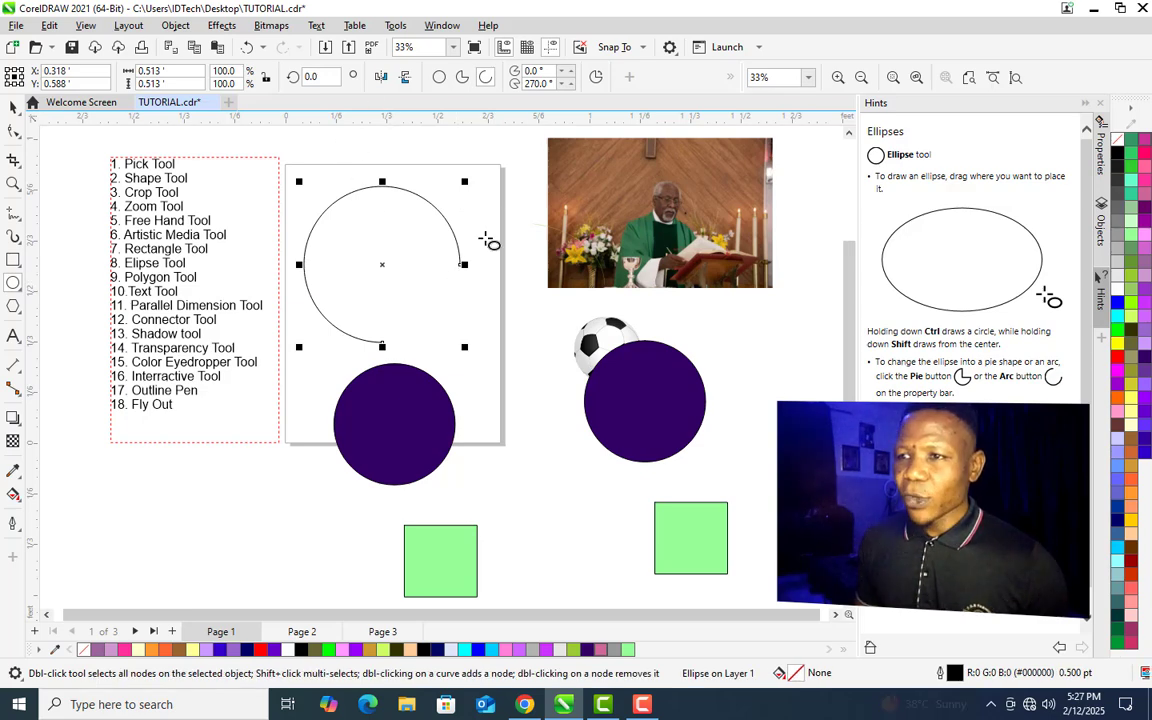
click(564, 76)
click(564, 76)
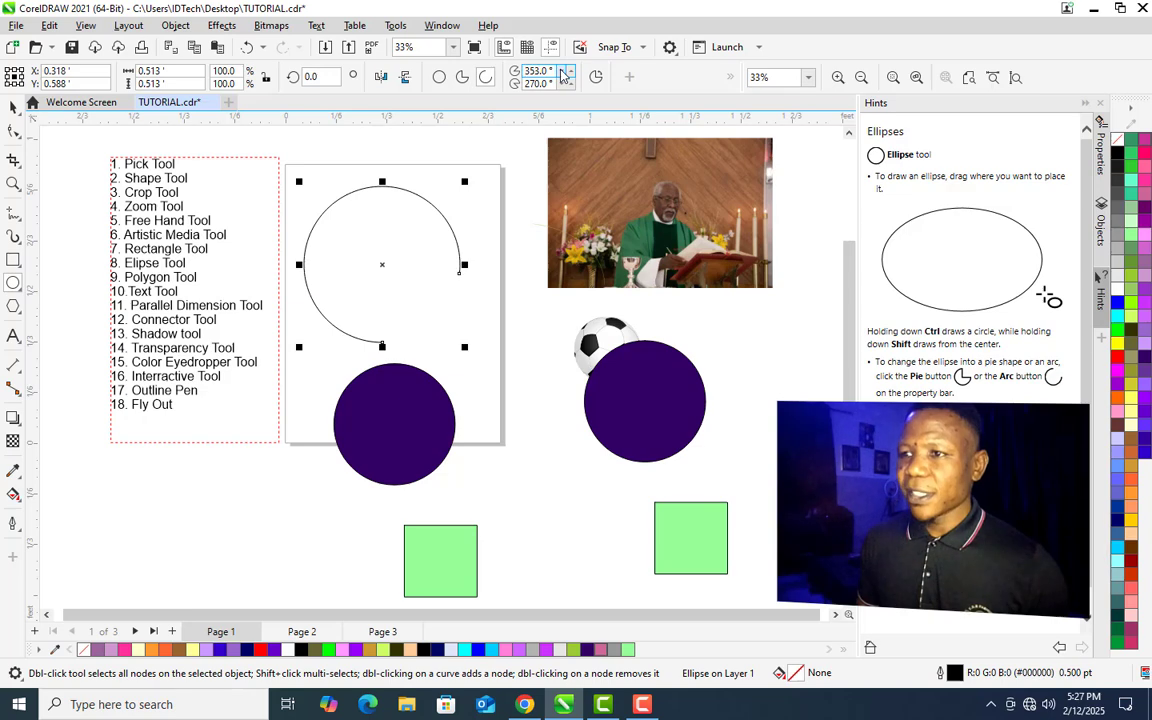
click(572, 76)
click(572, 76)
click(572, 76)
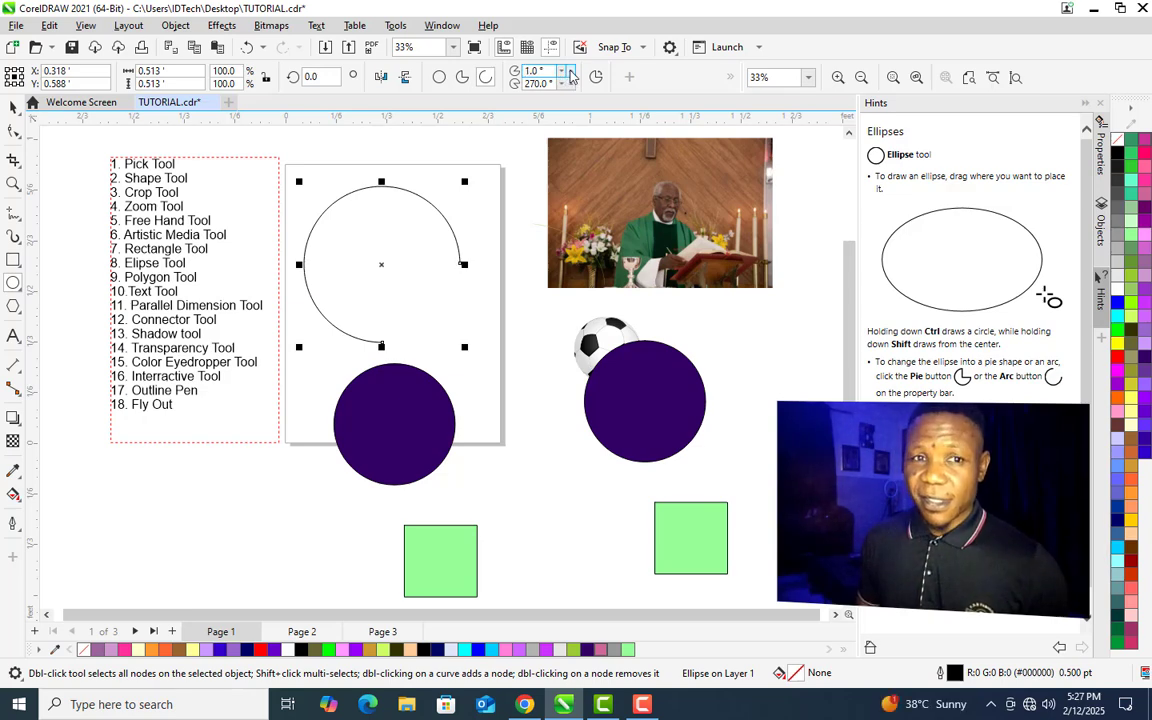
click(572, 76)
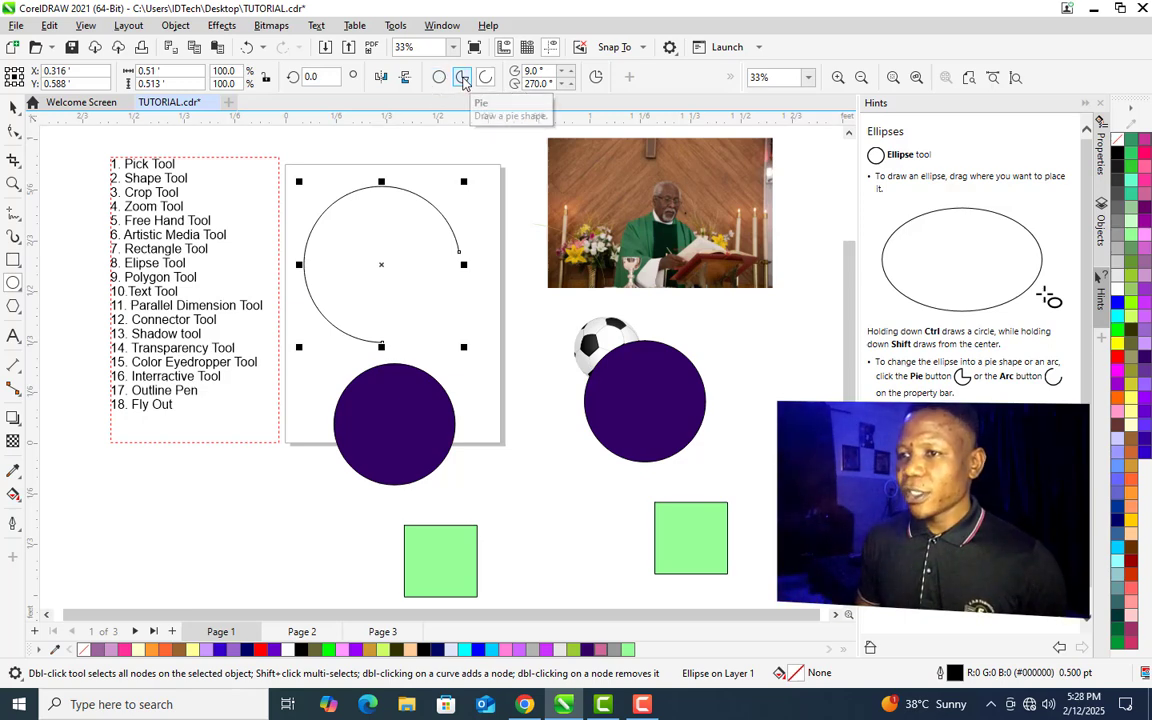
- Turn the arc into a pie shape
click(466, 84)
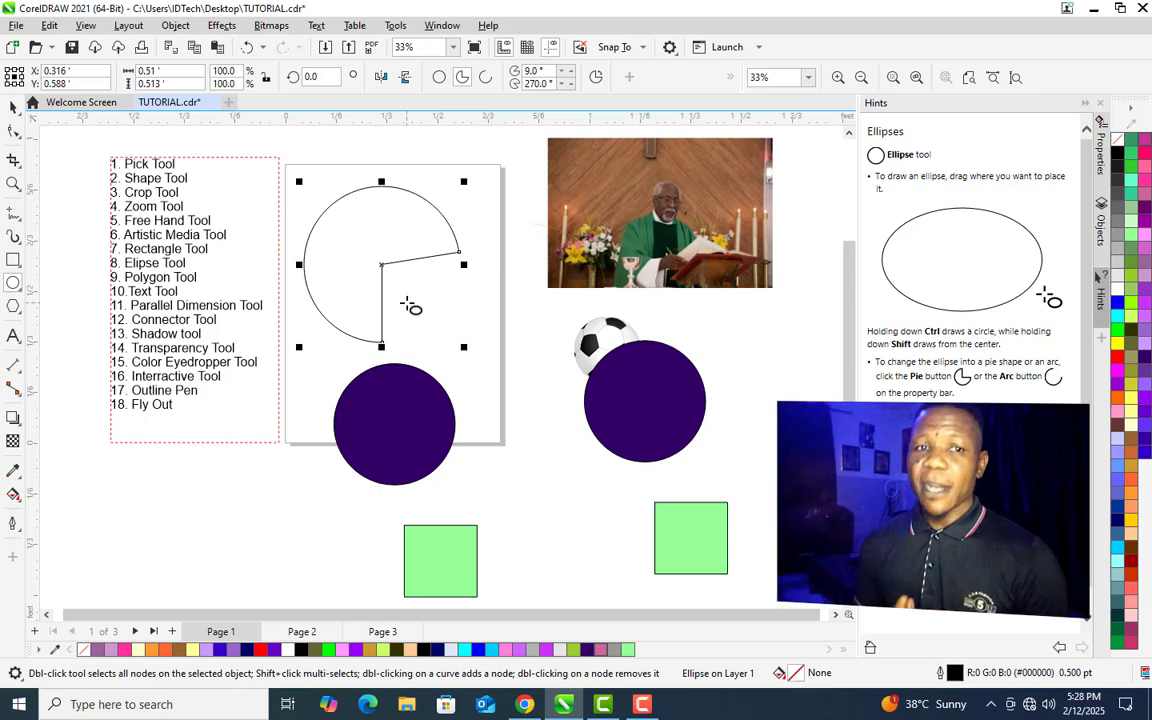
click(20, 314)
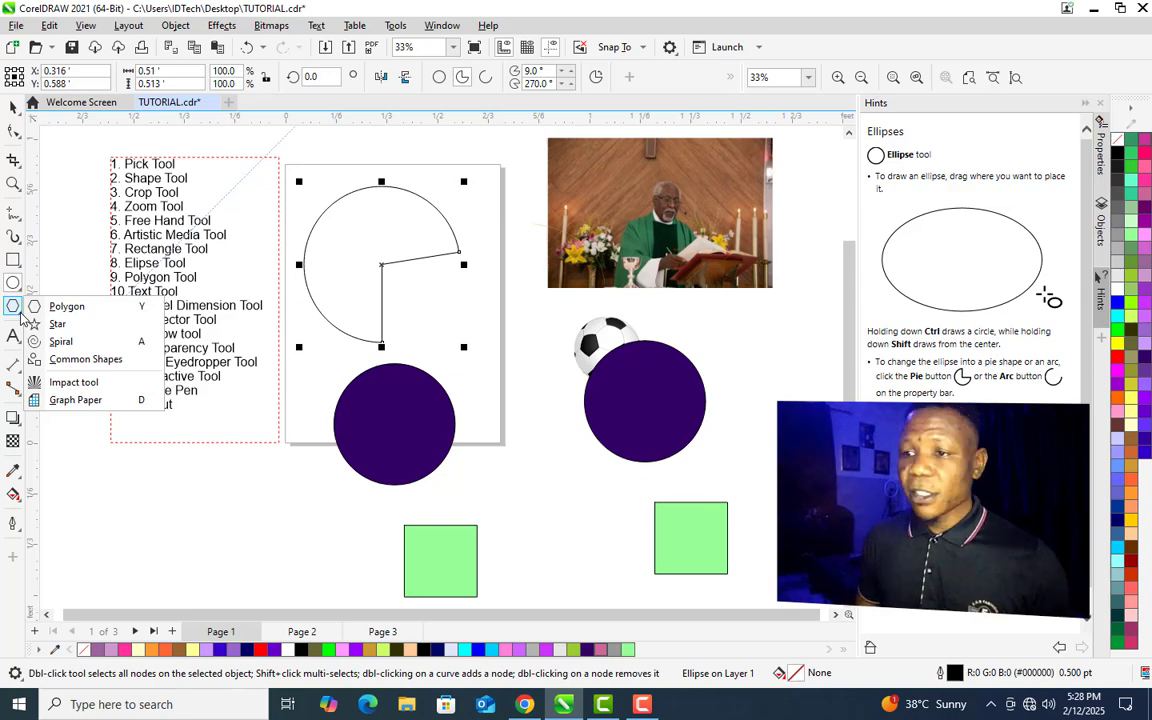
- Delete the pie shape and draw a pentagon on the blank page with the Polygon tool
key(Delete)
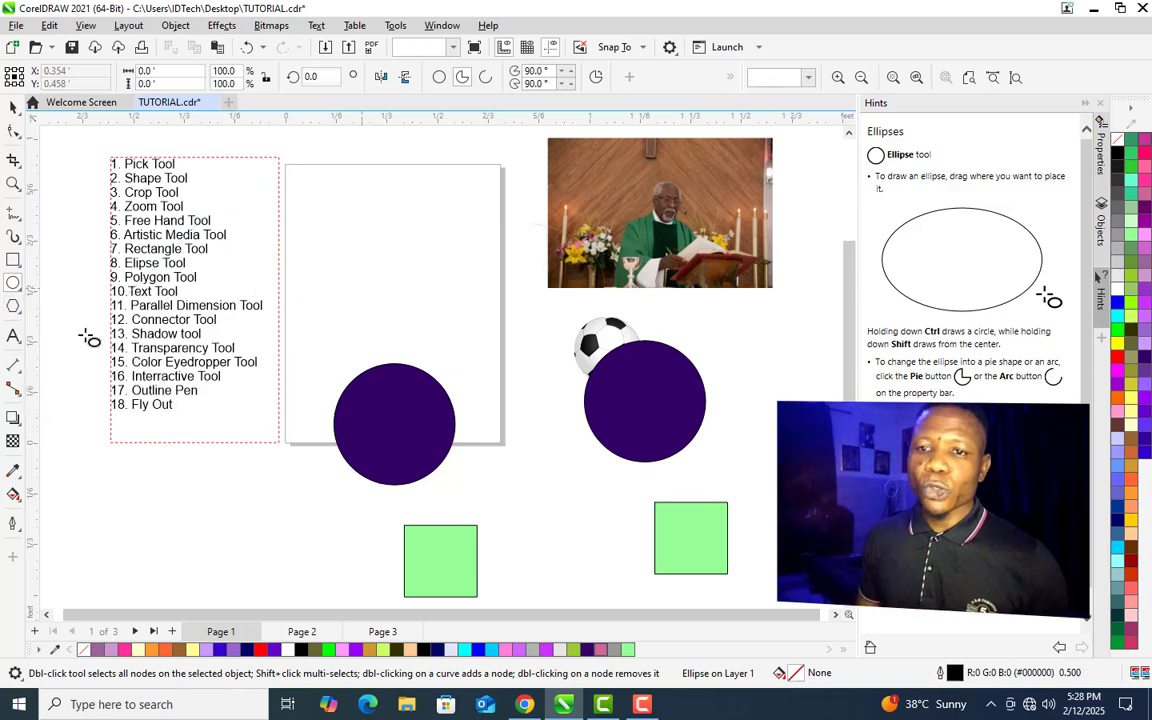
click(14, 308)
mouse_move(324, 194)
mouse_down()
mouse_move(419, 273)
mouse_move(381, 246)
mouse_up()
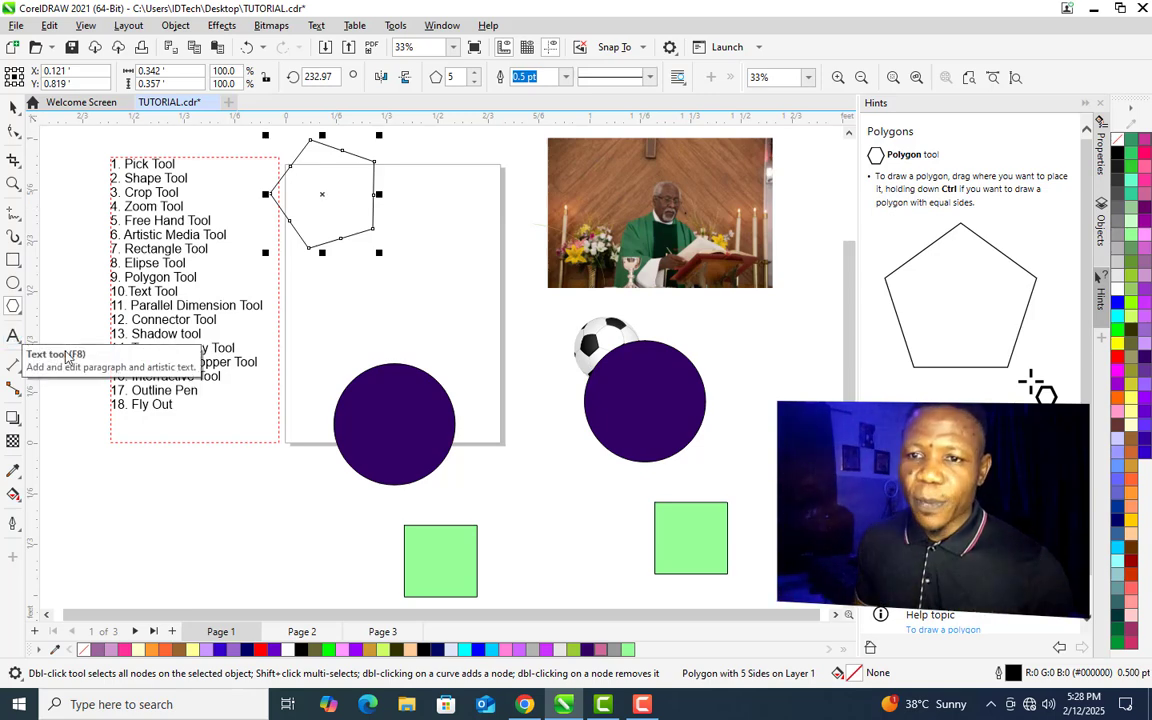
- Draw a five-pointed star with the Star tool, then delete the drawn shapes
click(21, 312)
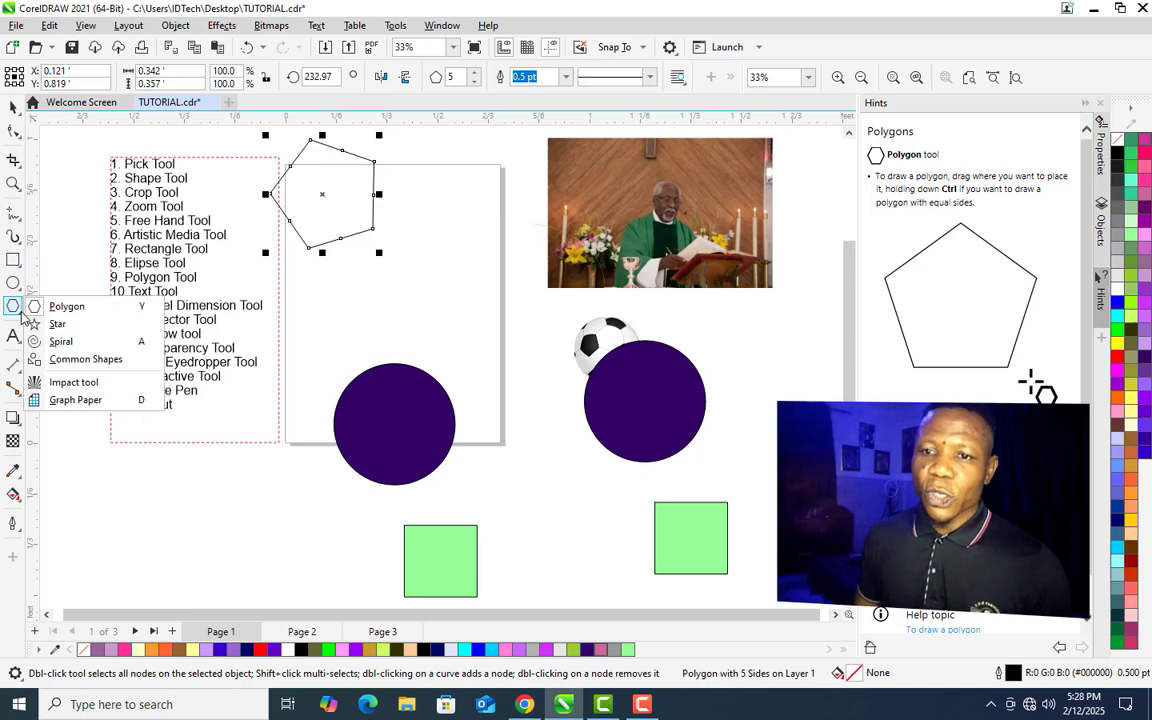
click(73, 328)
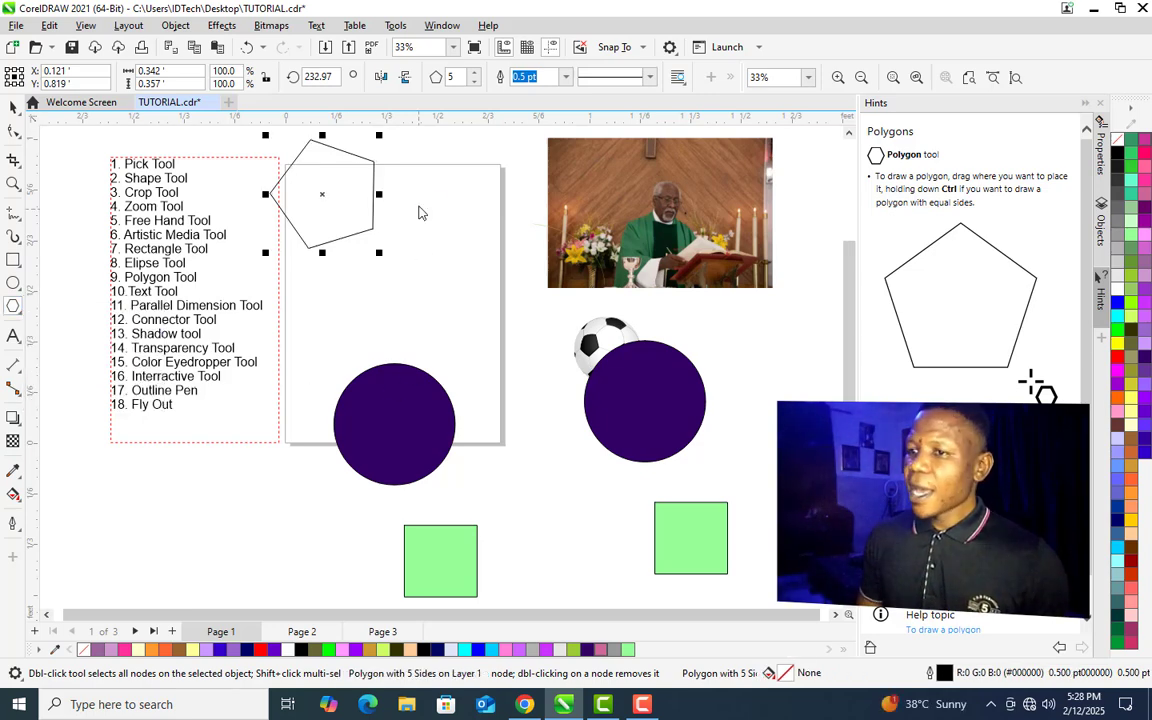
drag(424, 211, 480, 282)
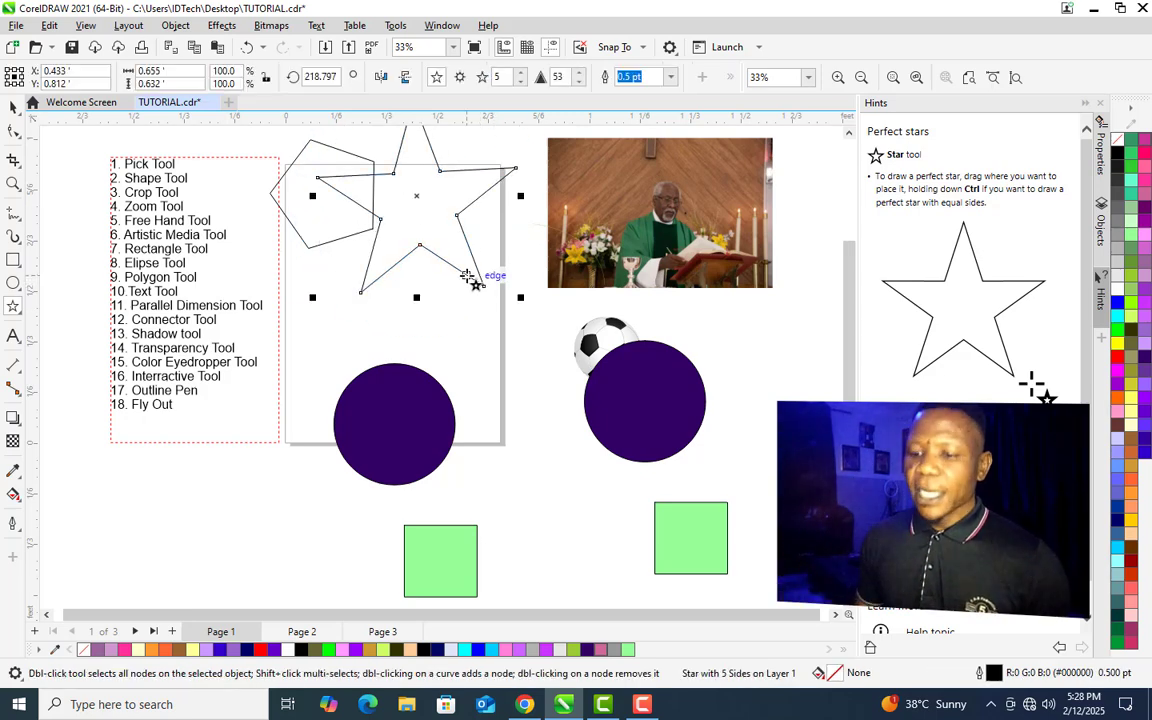
key(Delete)
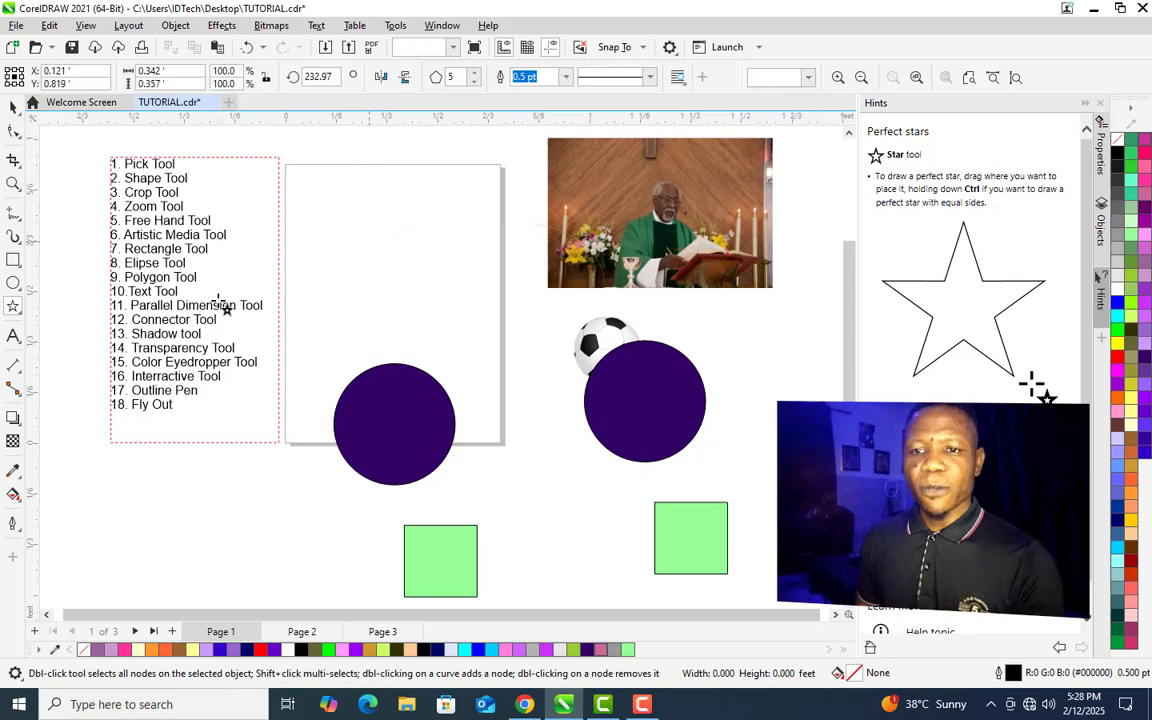
- Add a radial burst effect on the blank page with the Impact tool
click(18, 310)
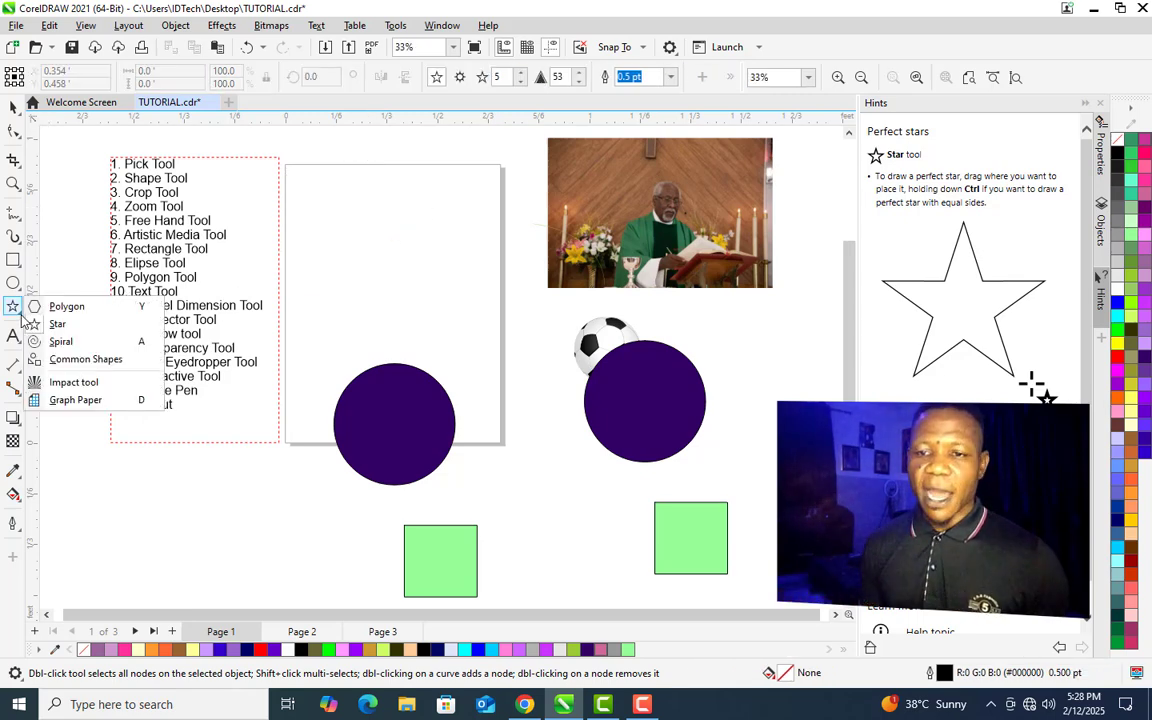
click(72, 383)
drag(306, 207, 405, 282)
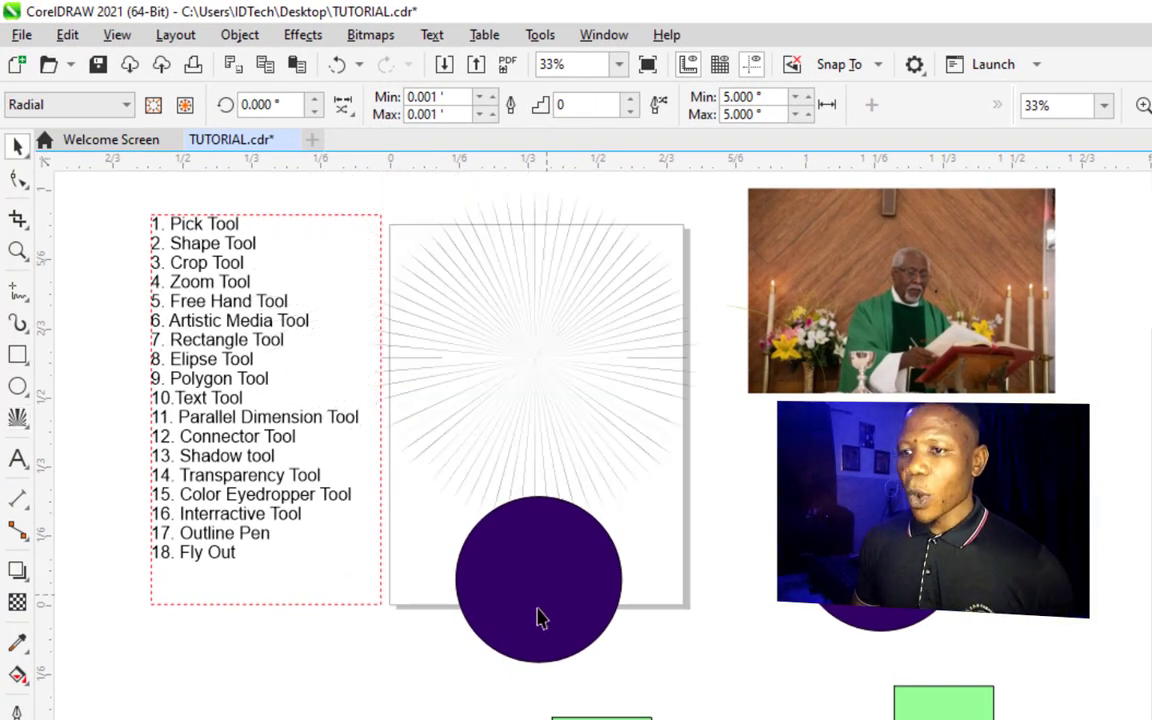
- Move the purple circle down and place the soccer ball at the centre of the impact effect
drag(538, 610, 541, 719)
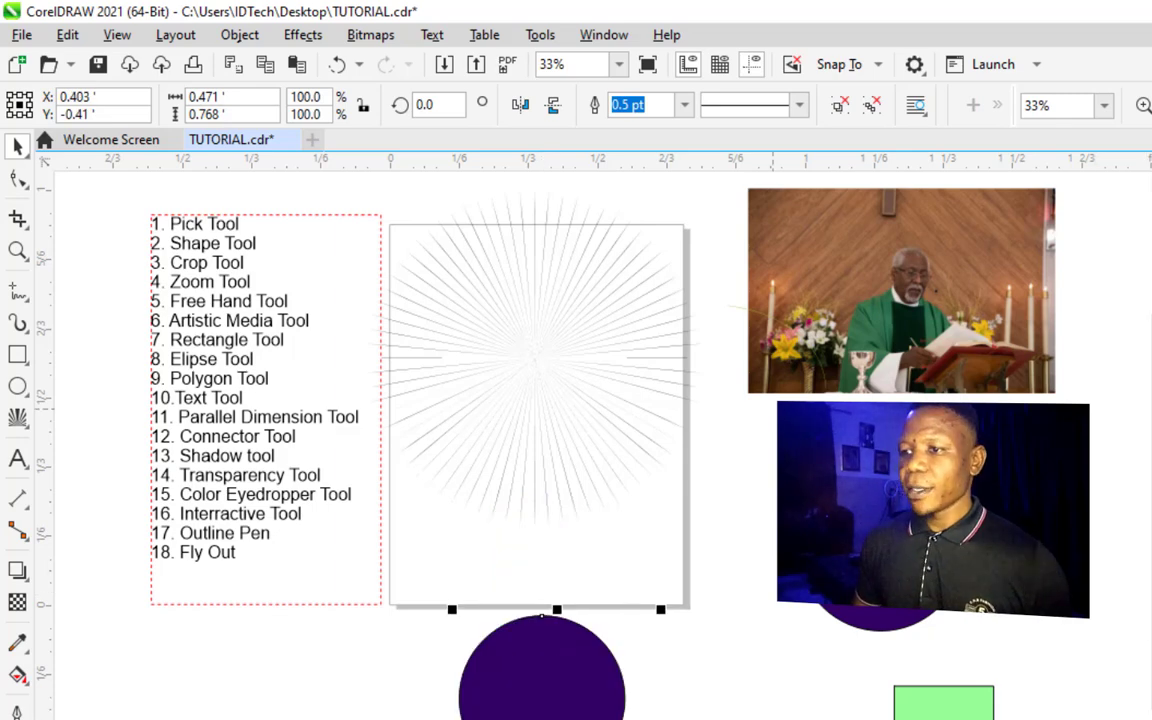
drag(812, 456, 533, 346)
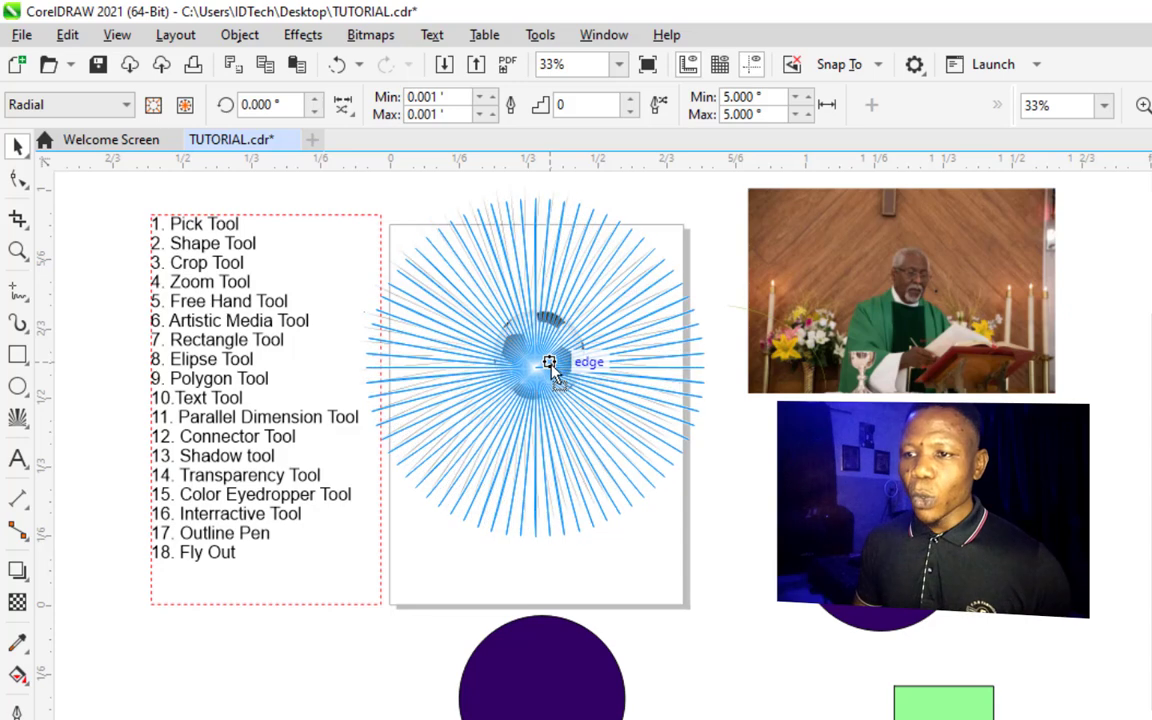
click(550, 359)
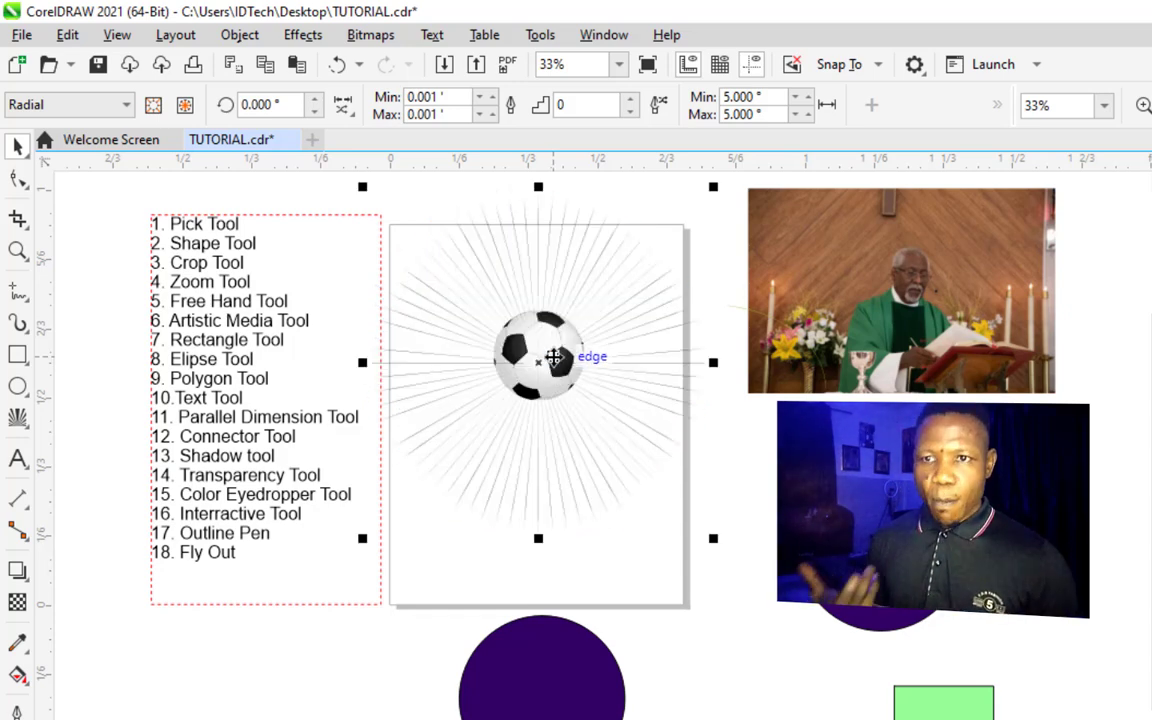
- Switch the impact effect style to Parallel and move it beside the soccer ball
click(66, 106)
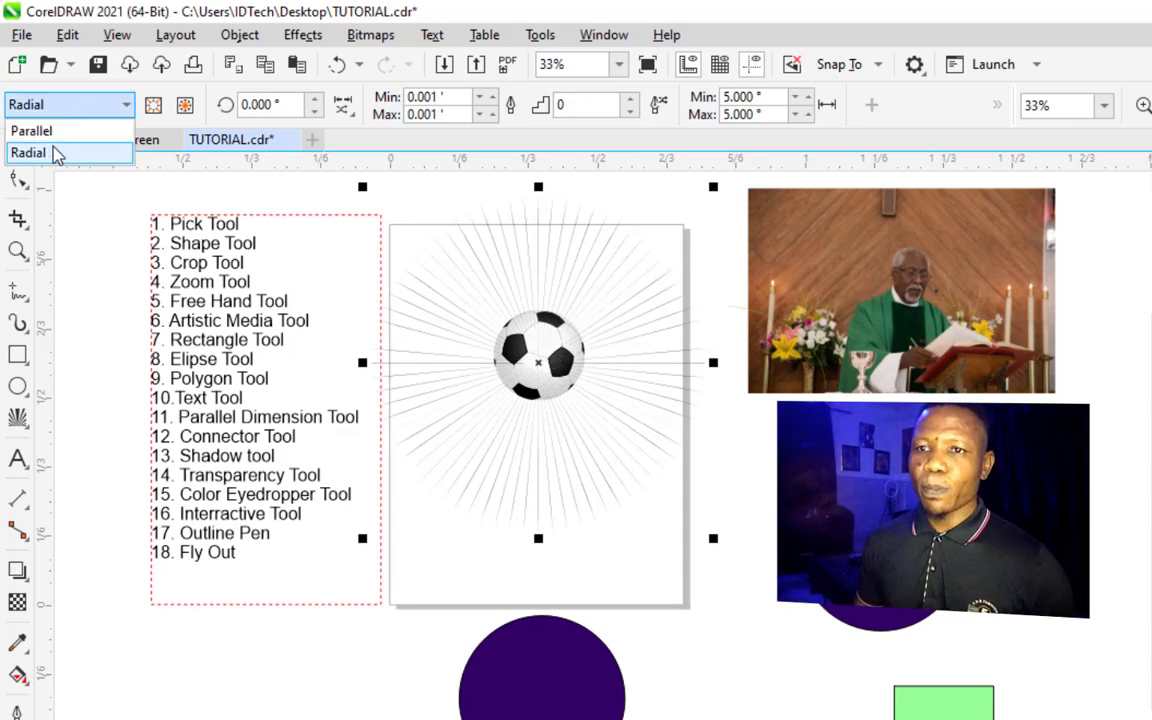
click(62, 132)
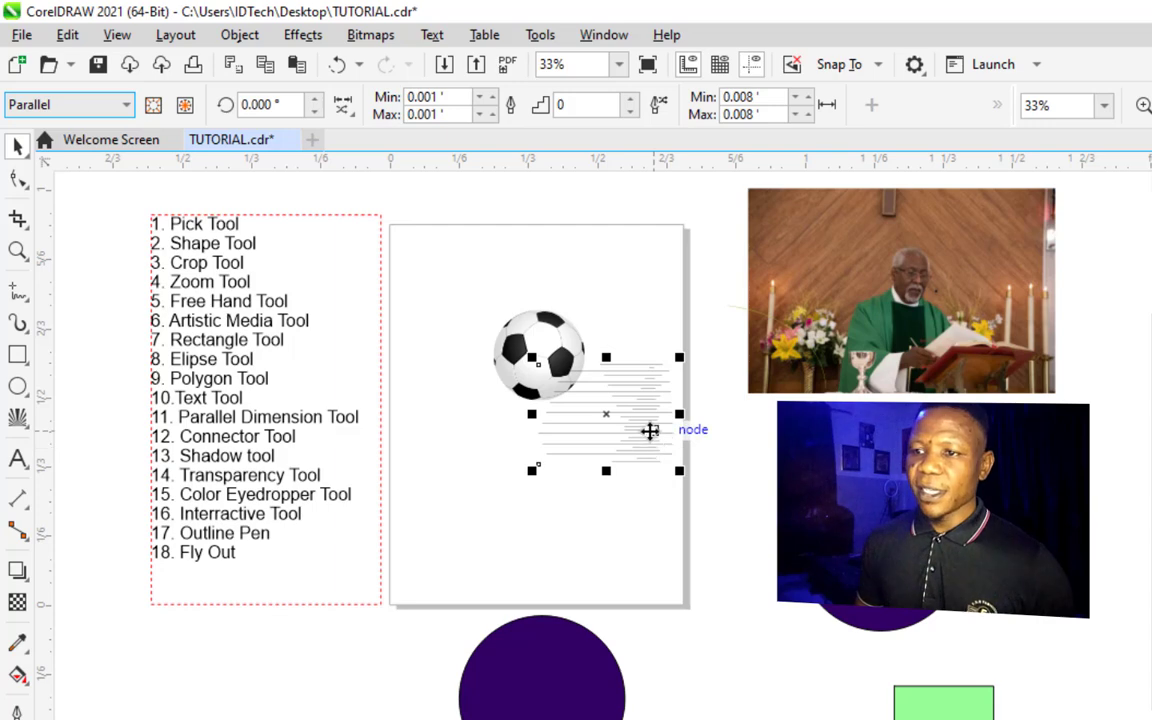
drag(650, 432, 515, 376)
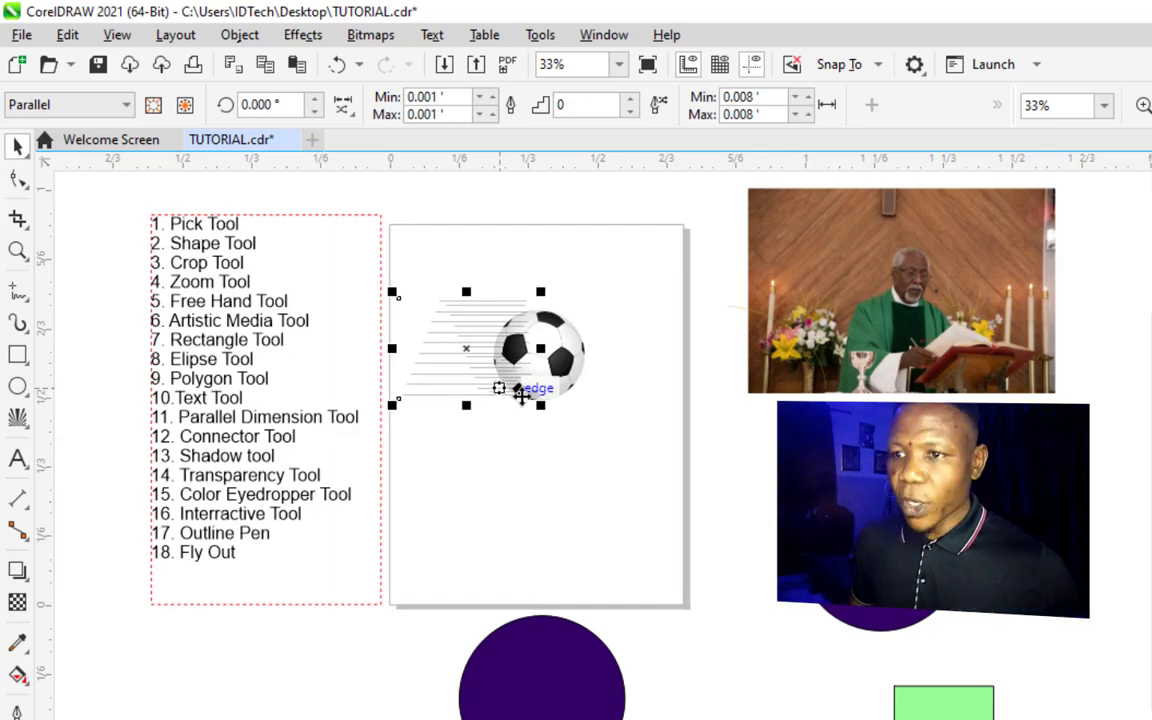
- Add artistic text 'apibnvpahpvjopasvhniasvk;pankpajsv f;kebnnqwenwvni' on the blank page with the Text tool
key(z)
drag(439, 347, 640, 440)
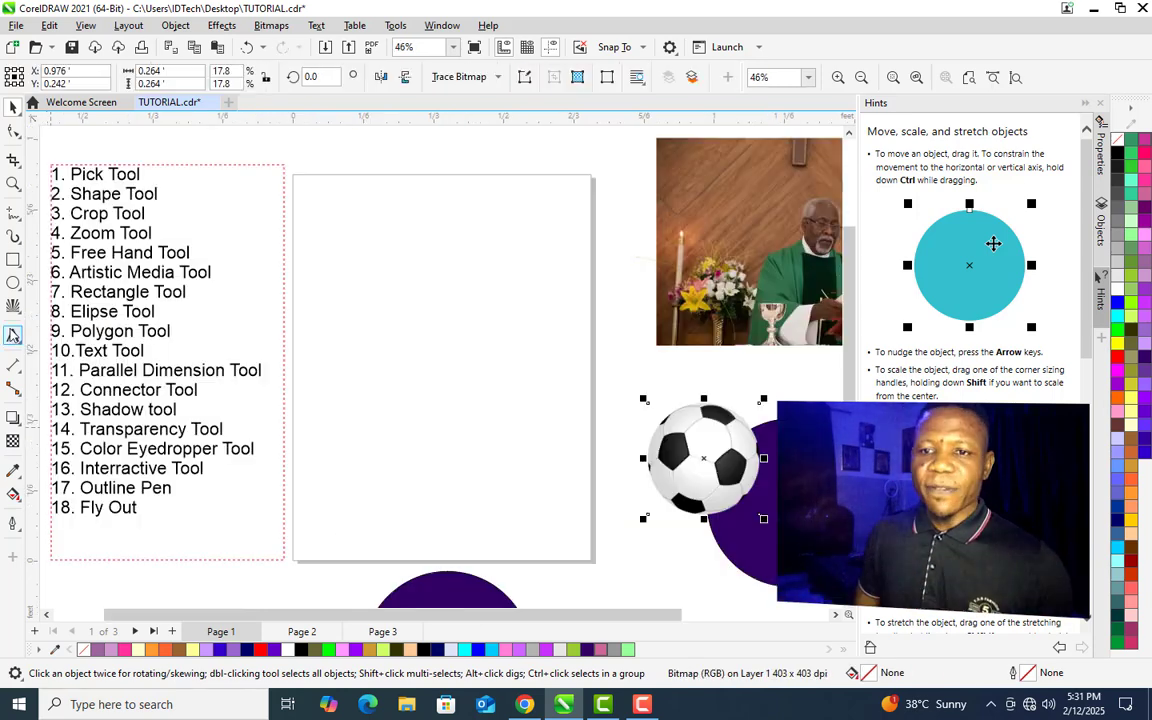
click(14, 338)
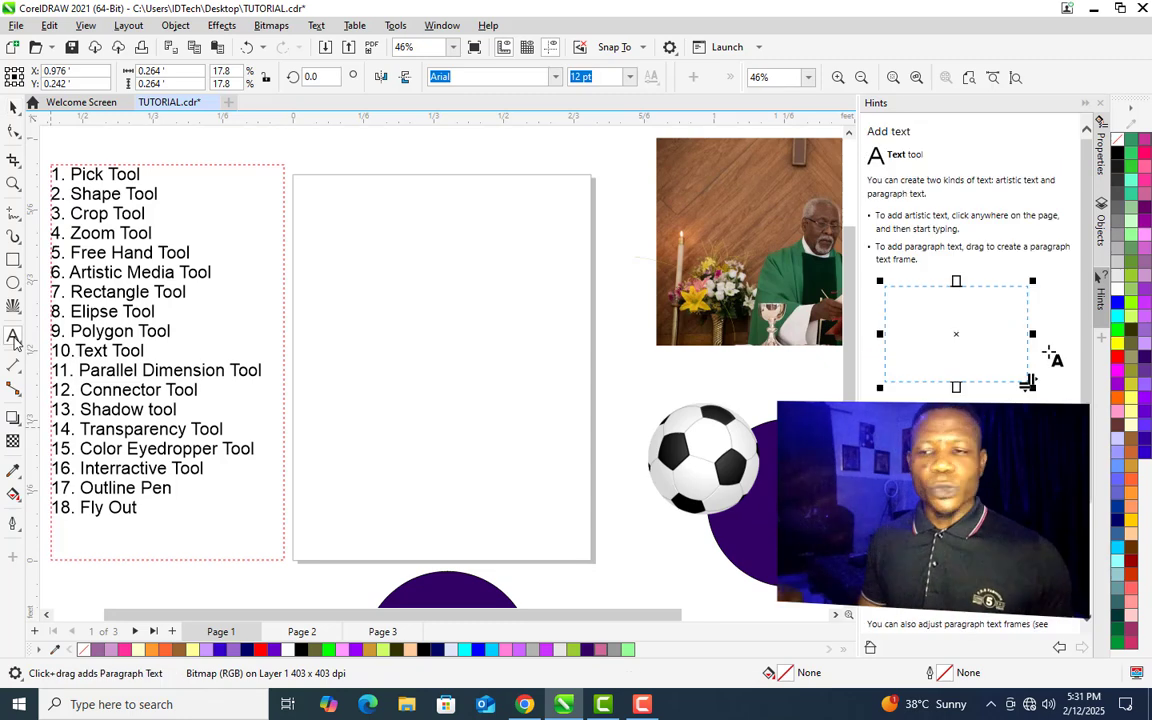
click(324, 266)
text(apibnv)
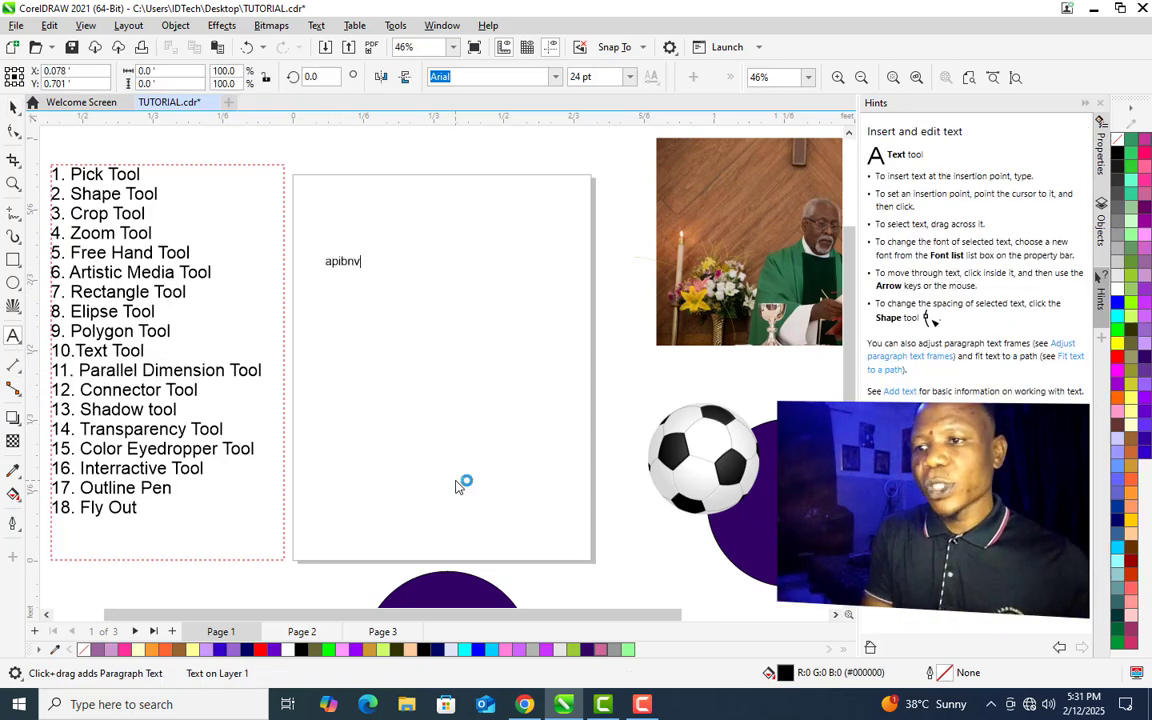
text(pahpvjopasvhniasvk;)
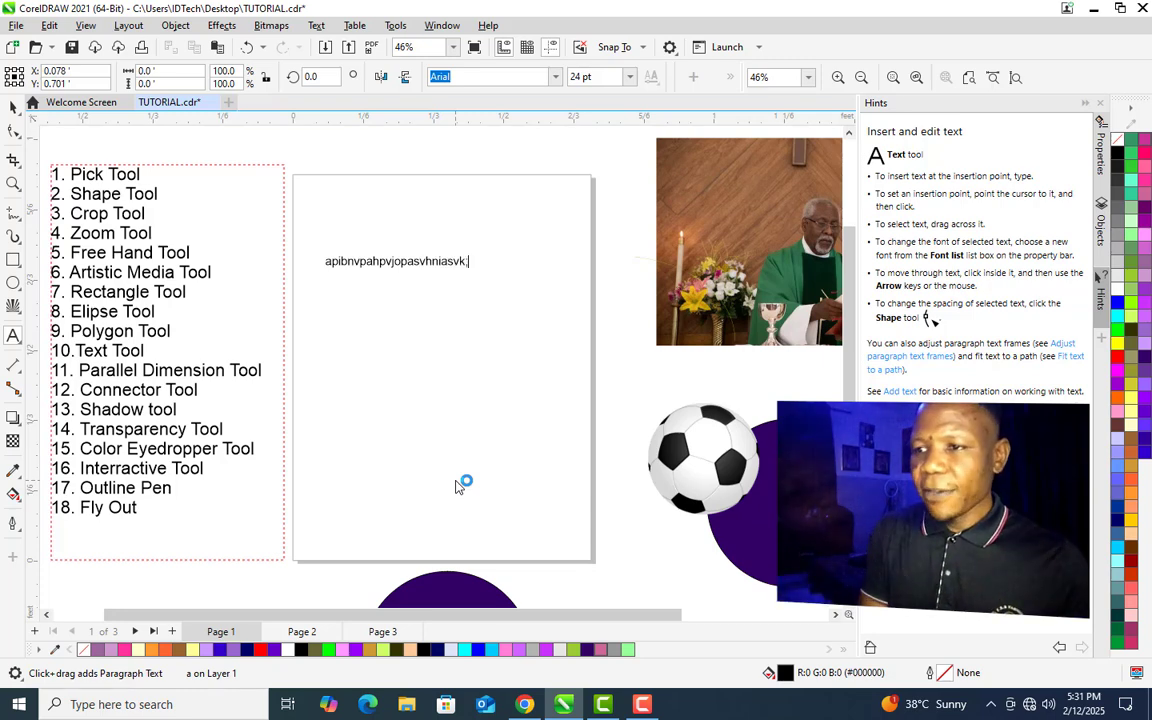
text(pankpajsv f;kebnnqwenw)
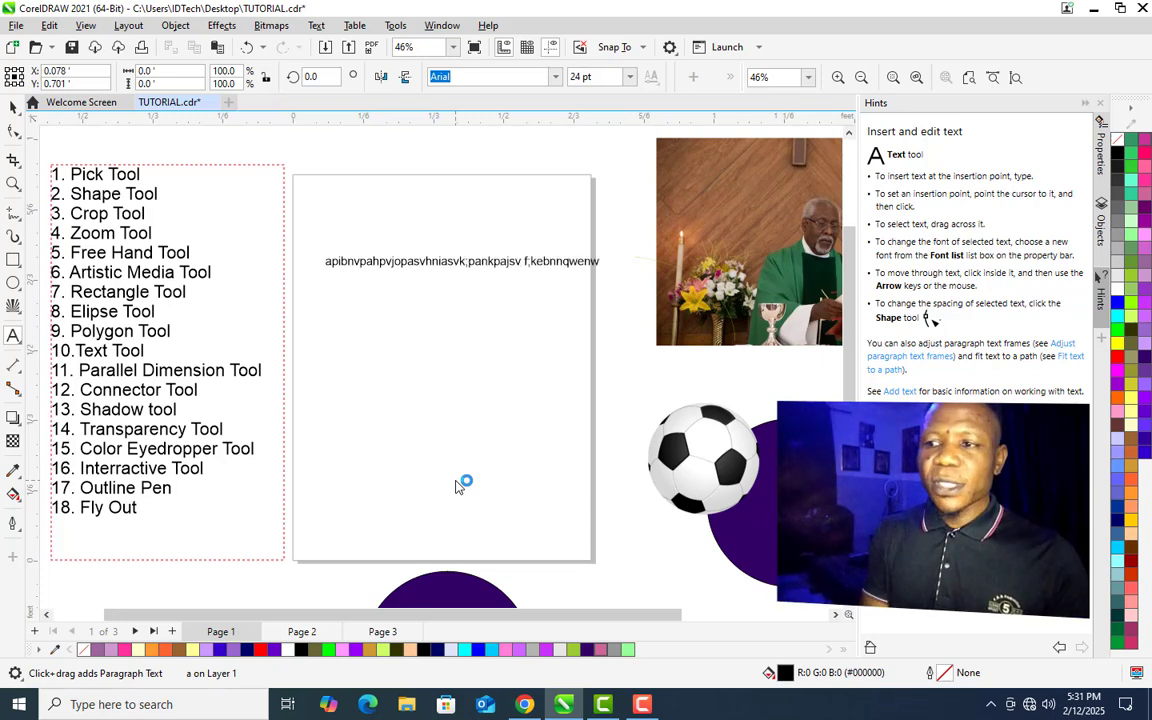
text(vni)
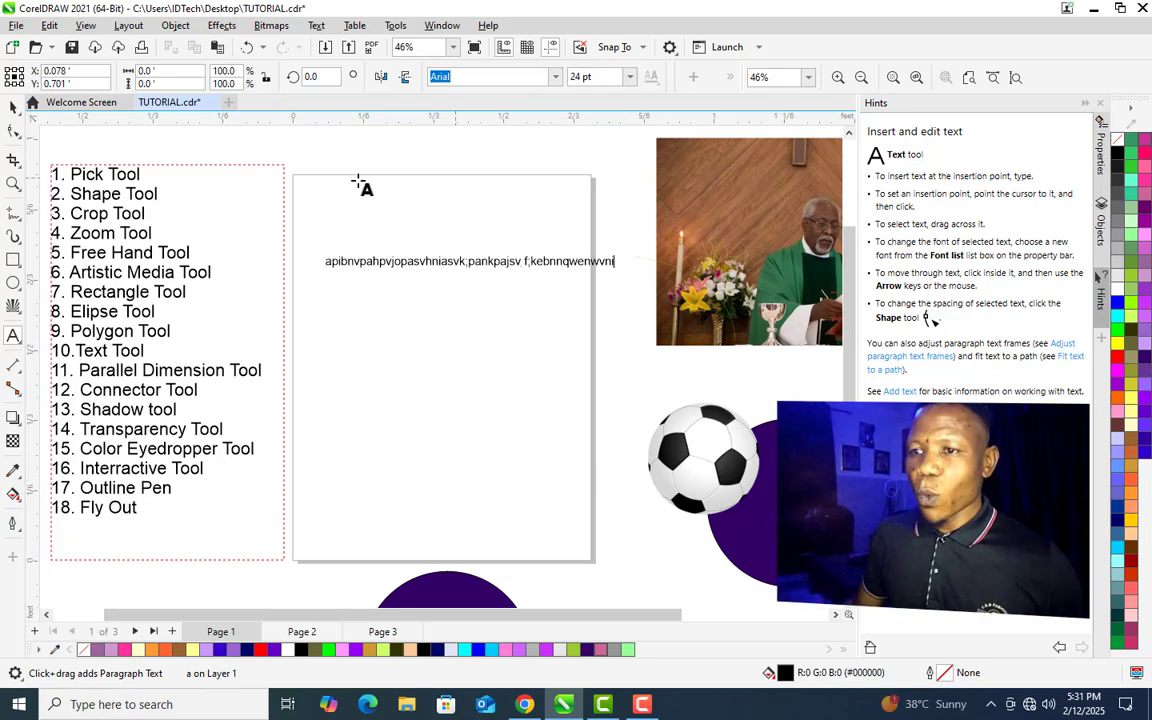
key(Escape)
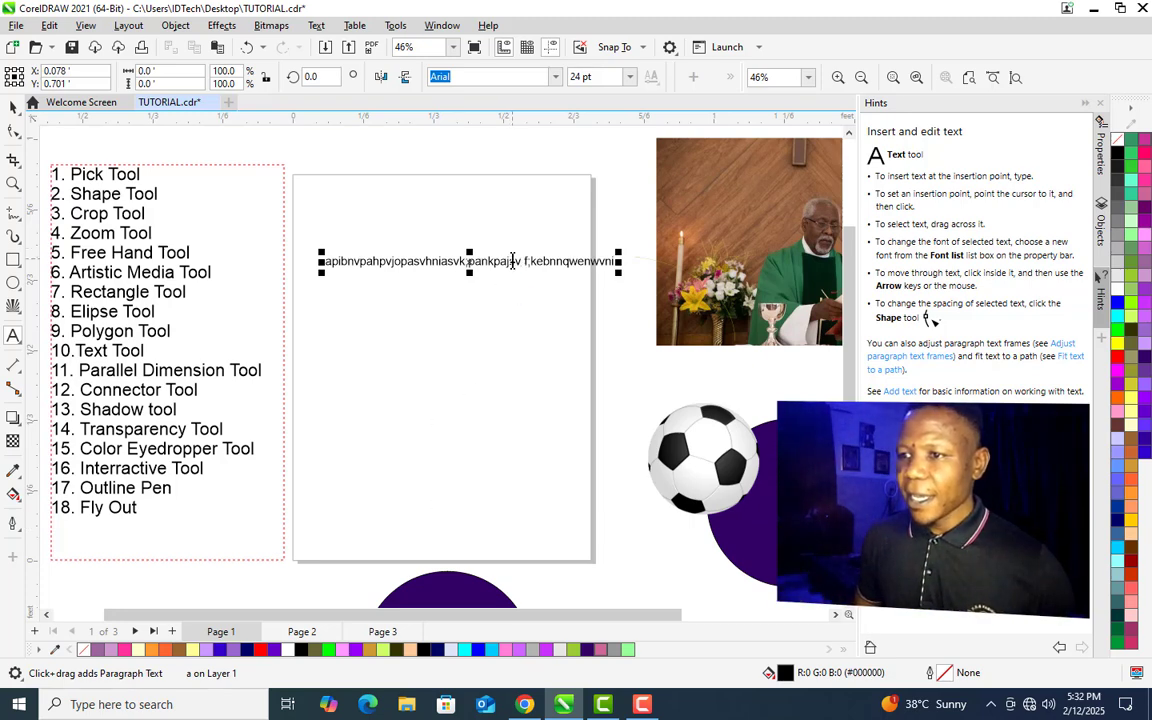
- Insert a line break in the artistic text and undo it
key(Return)
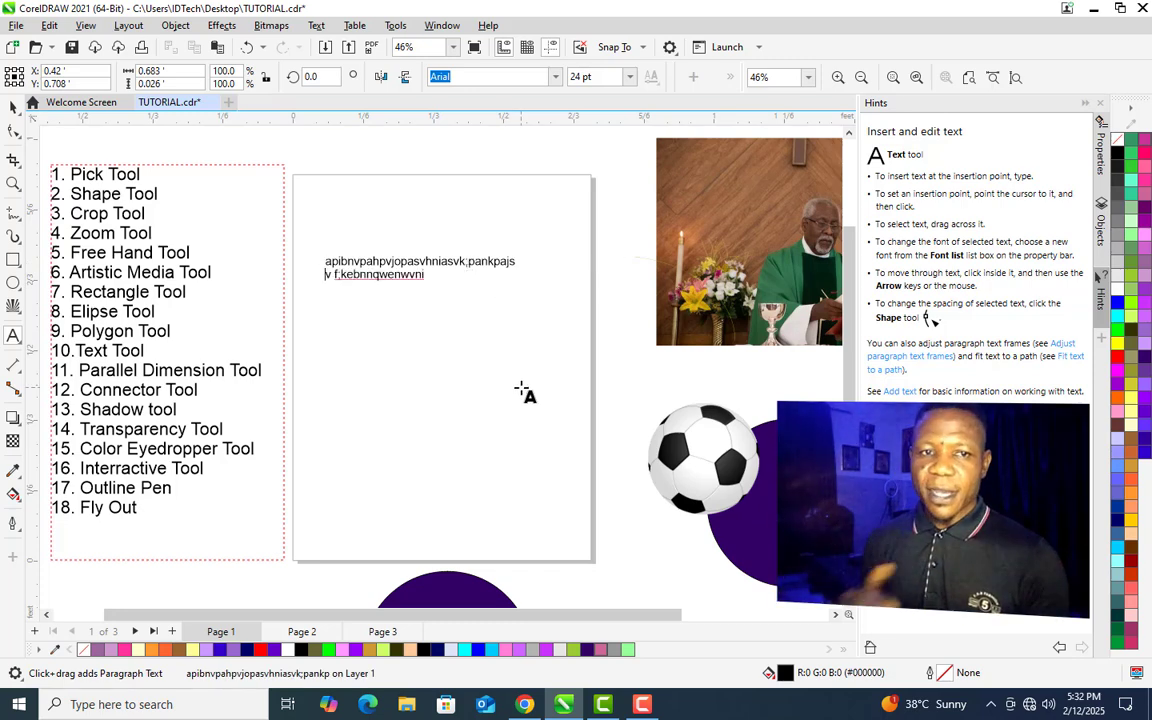
key(ctrl+z)
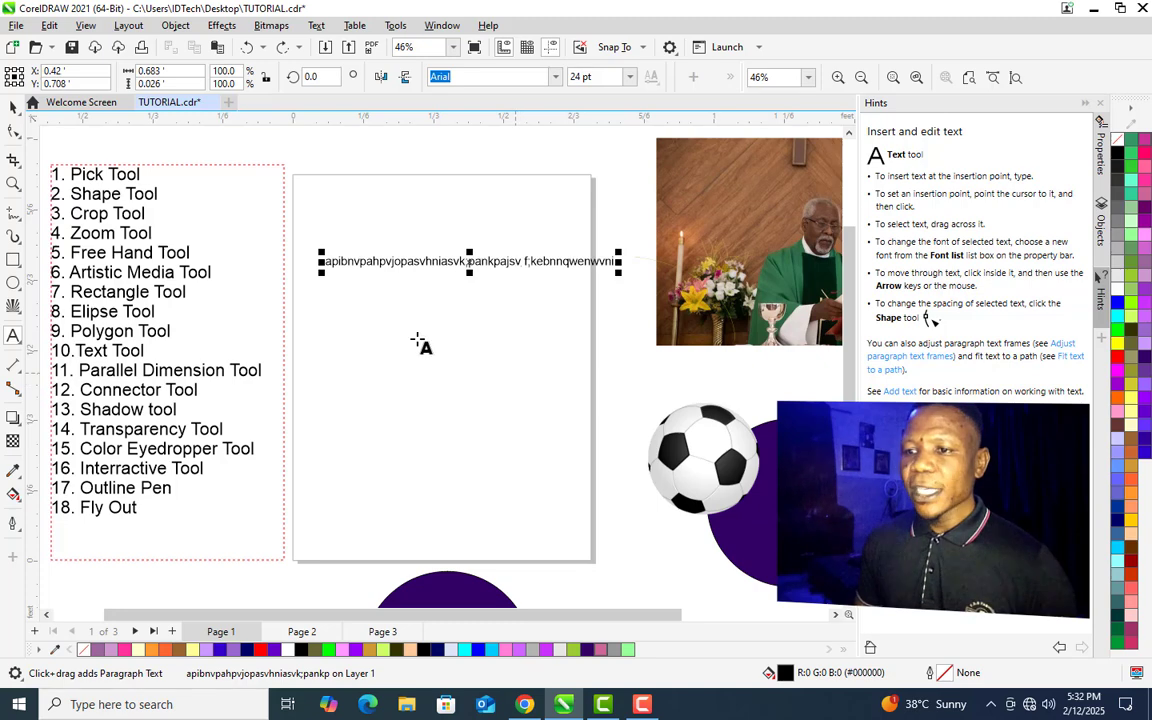
- Create a paragraph text frame about 0.59 × 0.48 ft and type sample paragraph text into it
drag(326, 321, 575, 526)
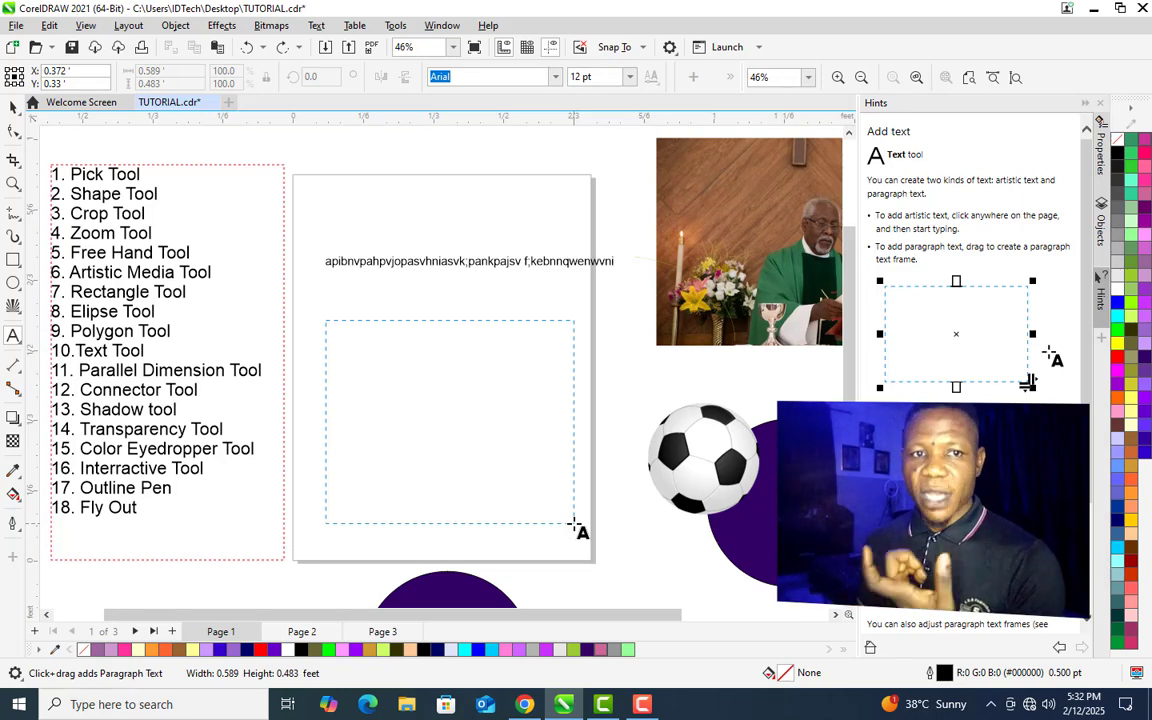
drag(574, 523, 575, 525)
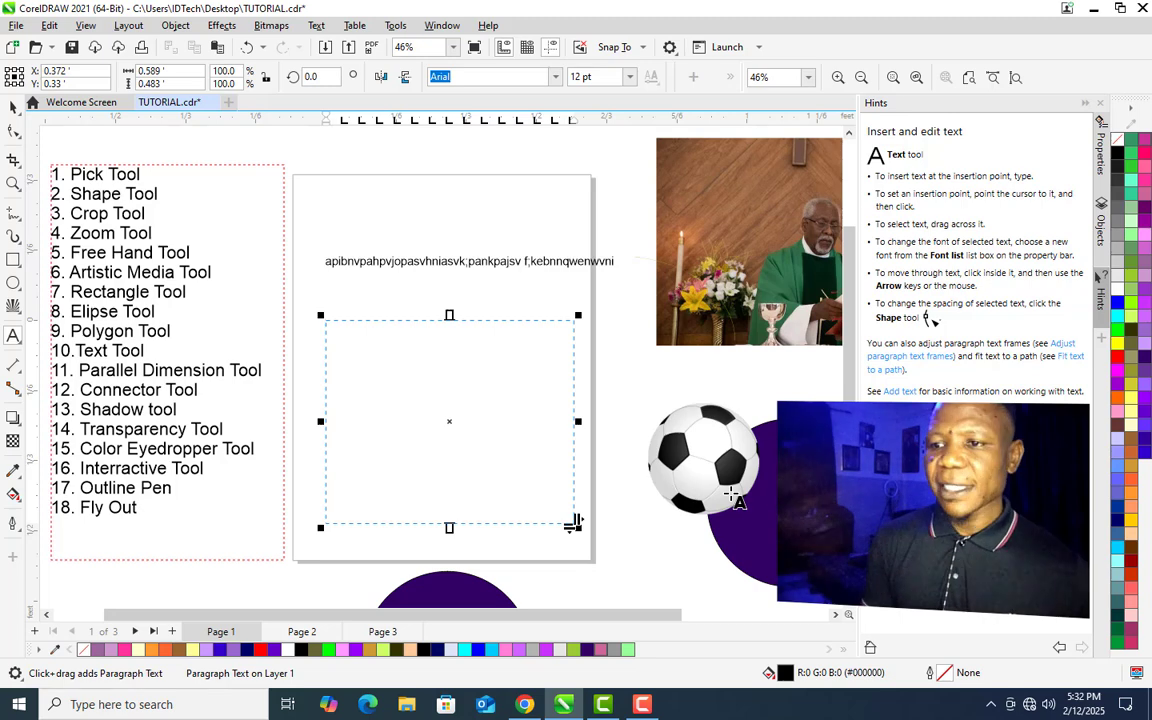
text(bv  eglheohivwwgoqeihowhiv oihqfoihqowejhfjiasvjka)
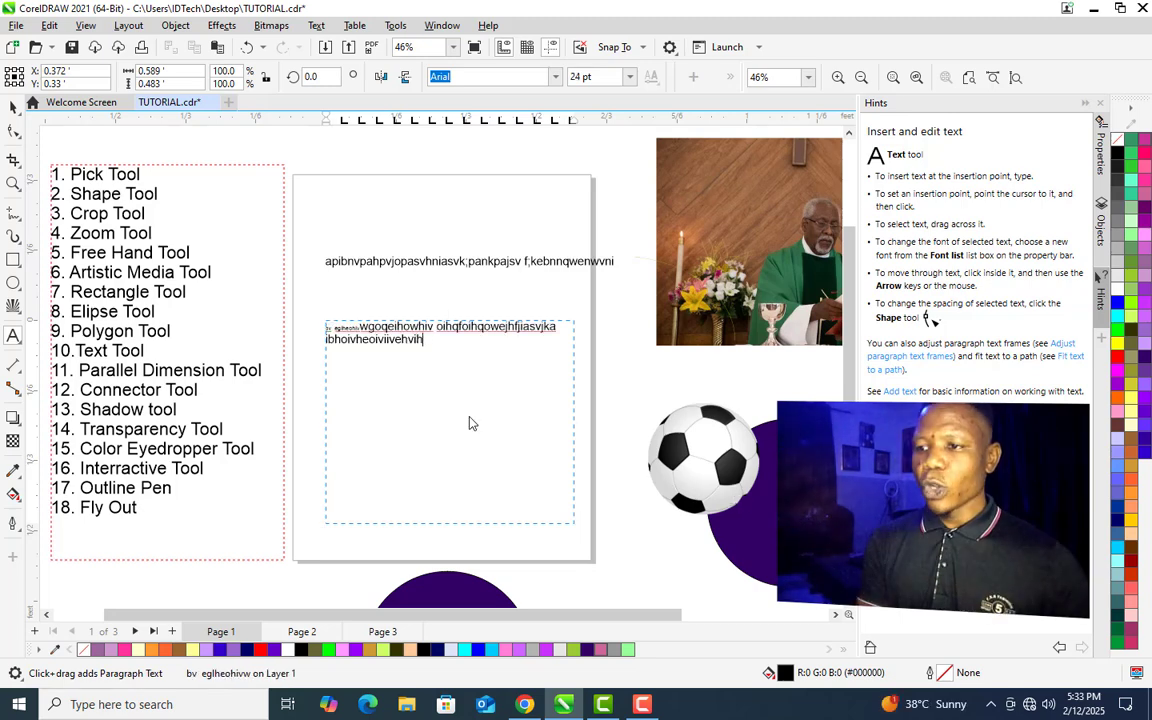
text(vihvjhejhivijedi)
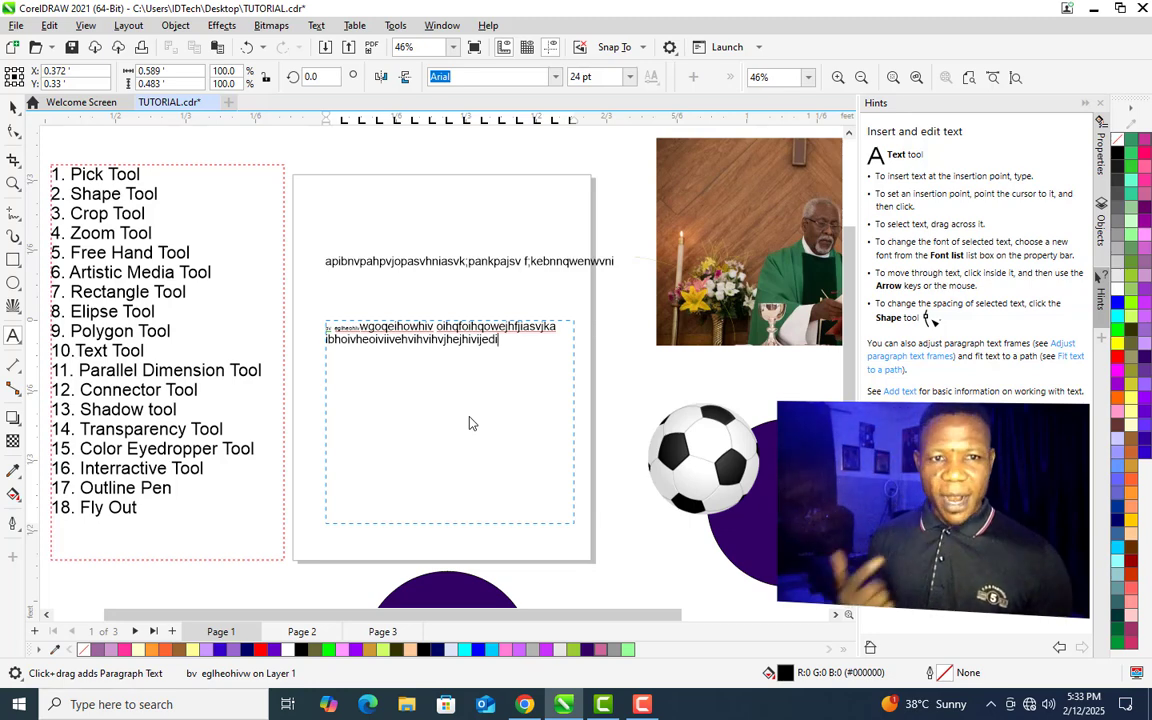
text(k;bvbkshsvbhsiosvhi foghohioiihsio)
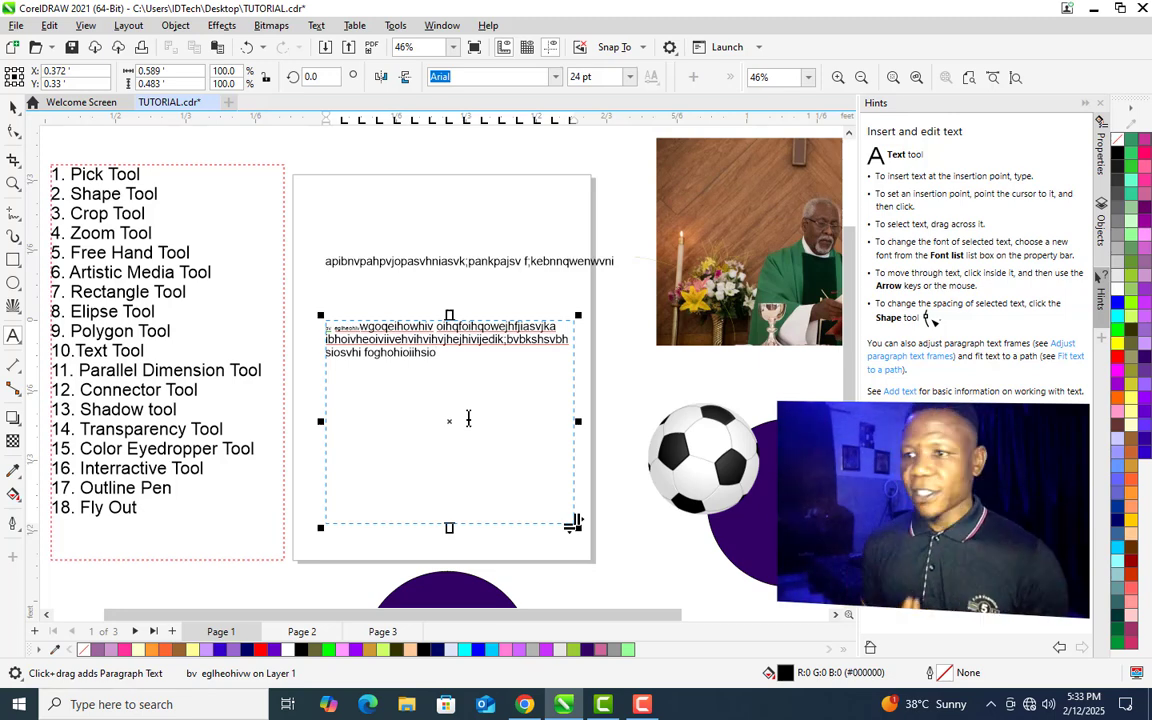
key(ctrl+space)
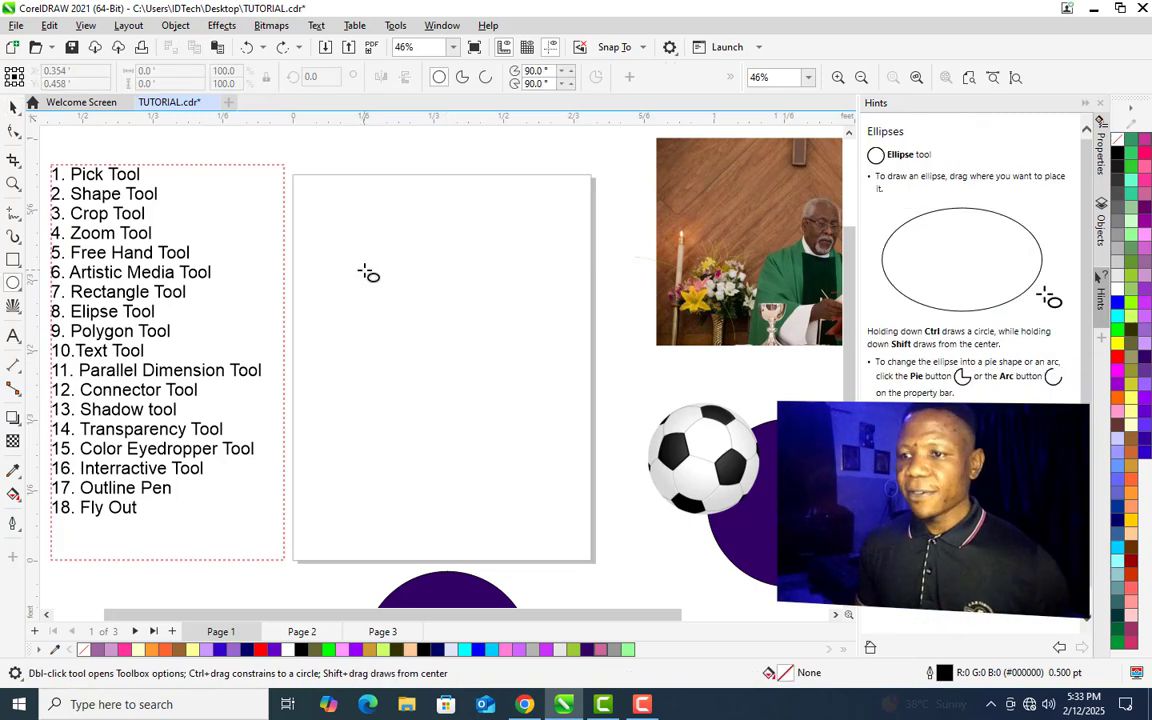
- Draw a circle about 0.32 ft across and type 'khgiejhgikgkgjkgjgjofihwiopfws' along its outline with the Text tool
drag(364, 269, 498, 404)
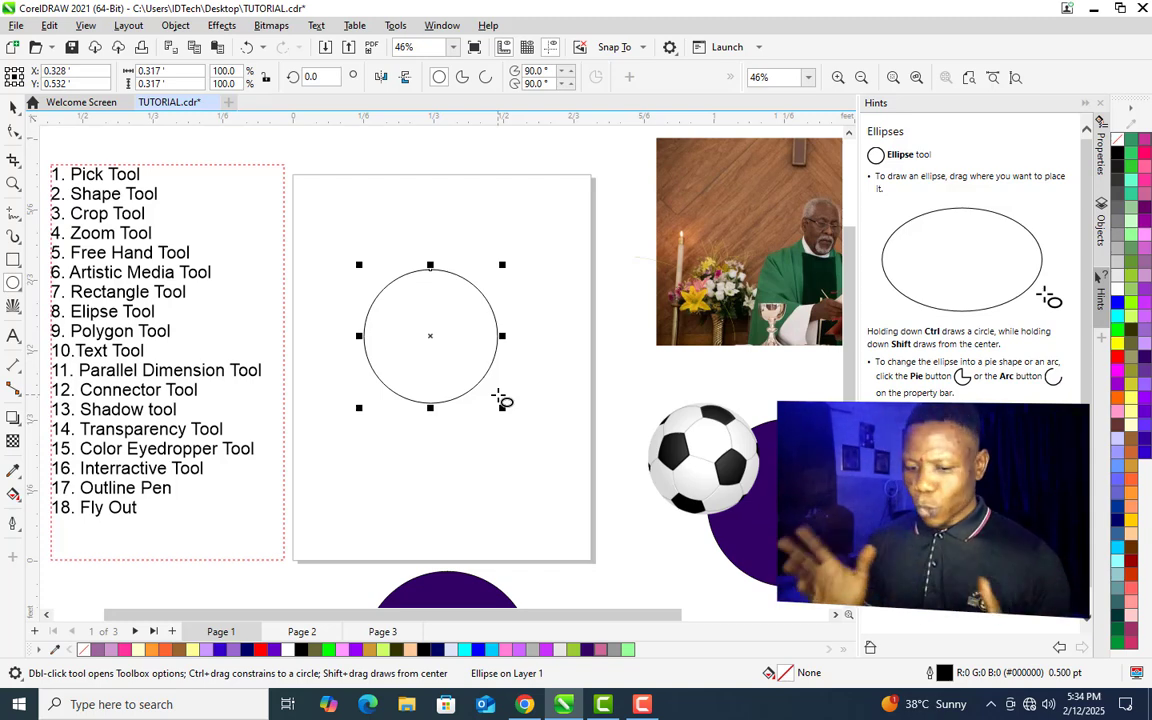
key(z)
drag(393, 248, 475, 314)
key(F8)
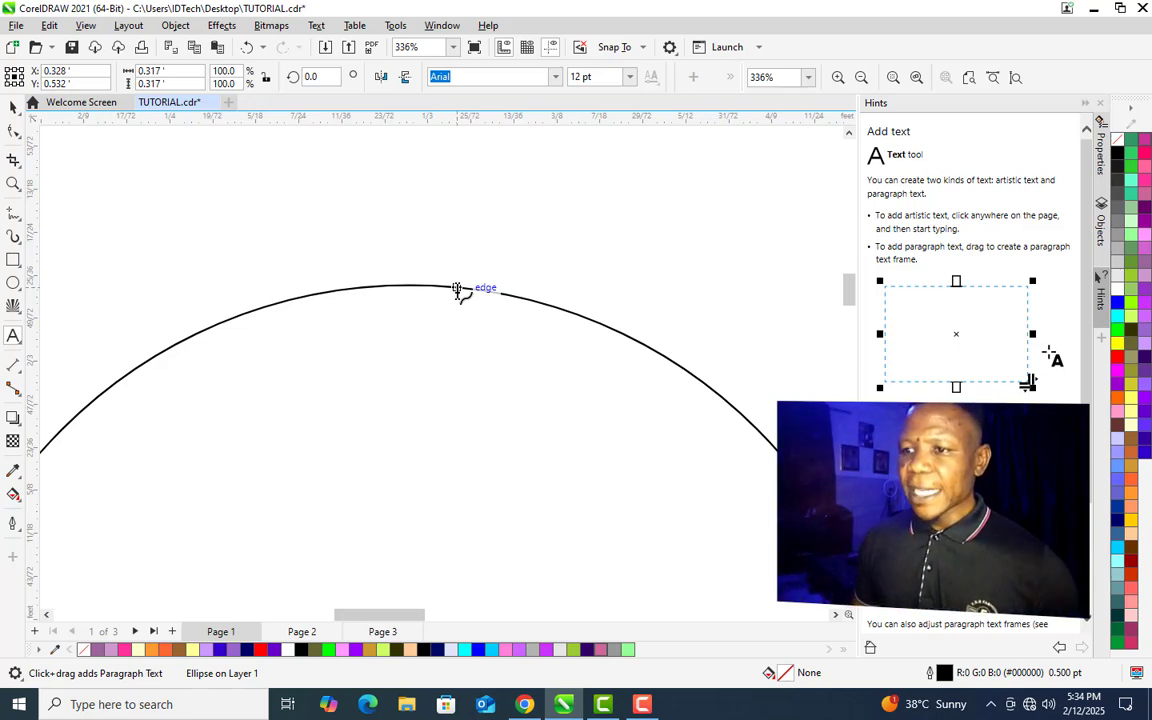
click(457, 290)
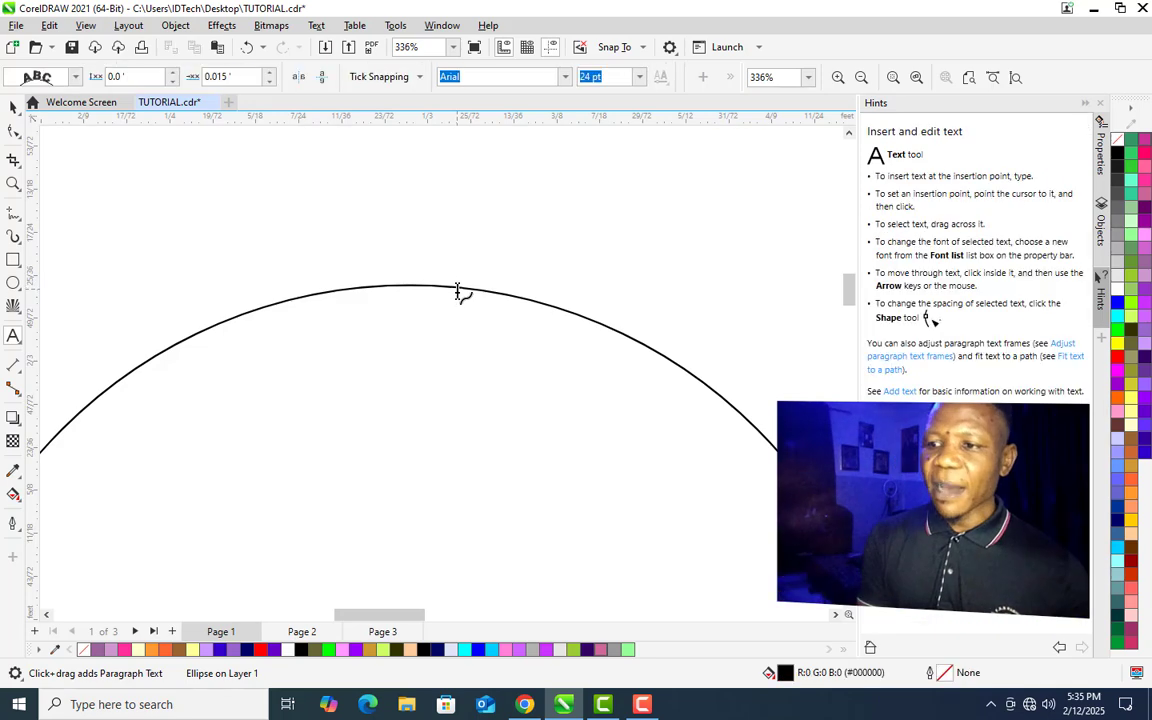
text(khgiejhgikgkgjkgjgj)
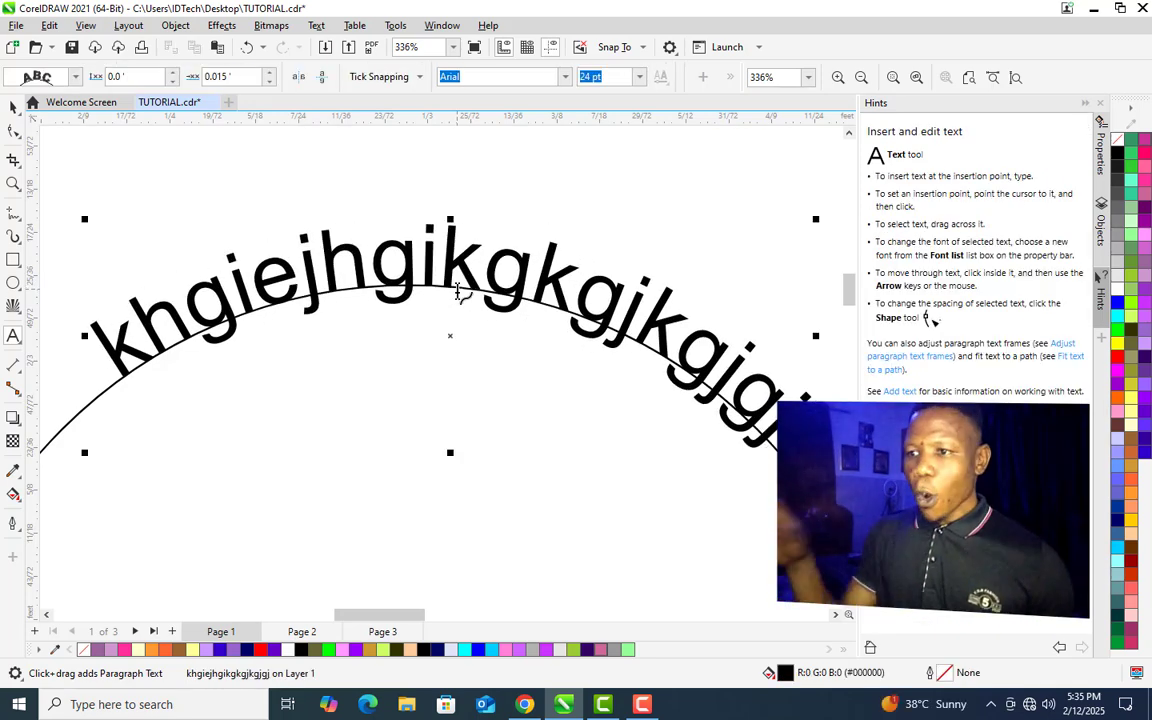
text(ofihwiopfws)
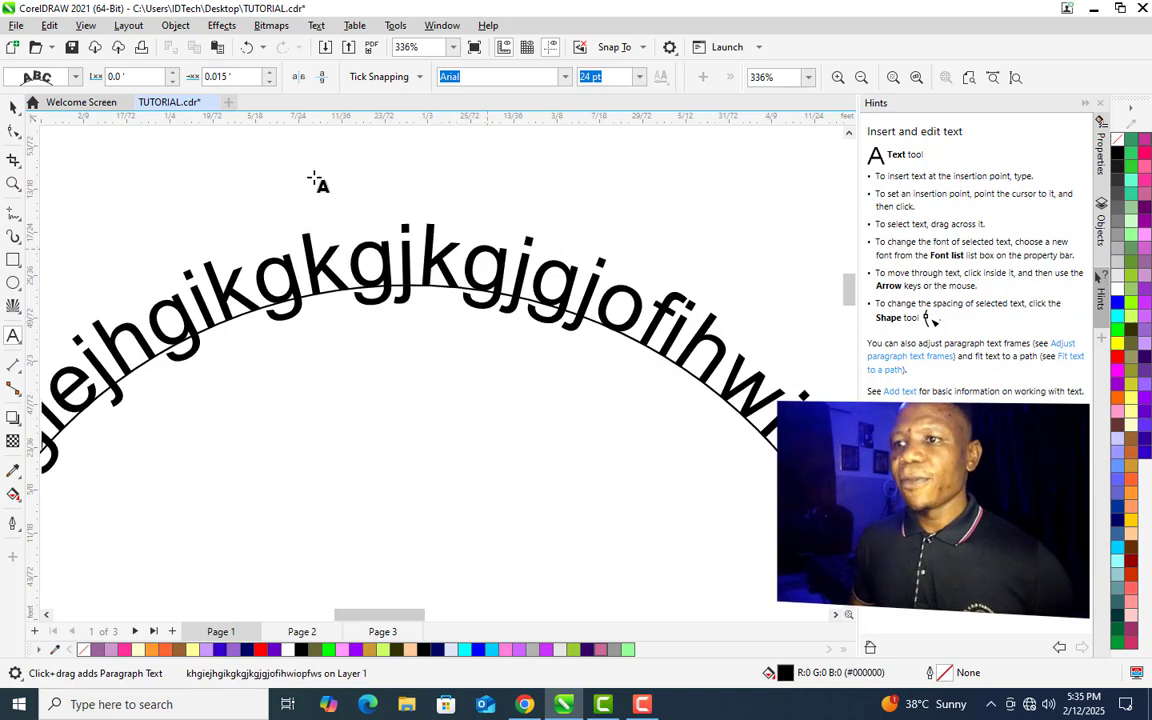
click(453, 52)
click(425, 77)
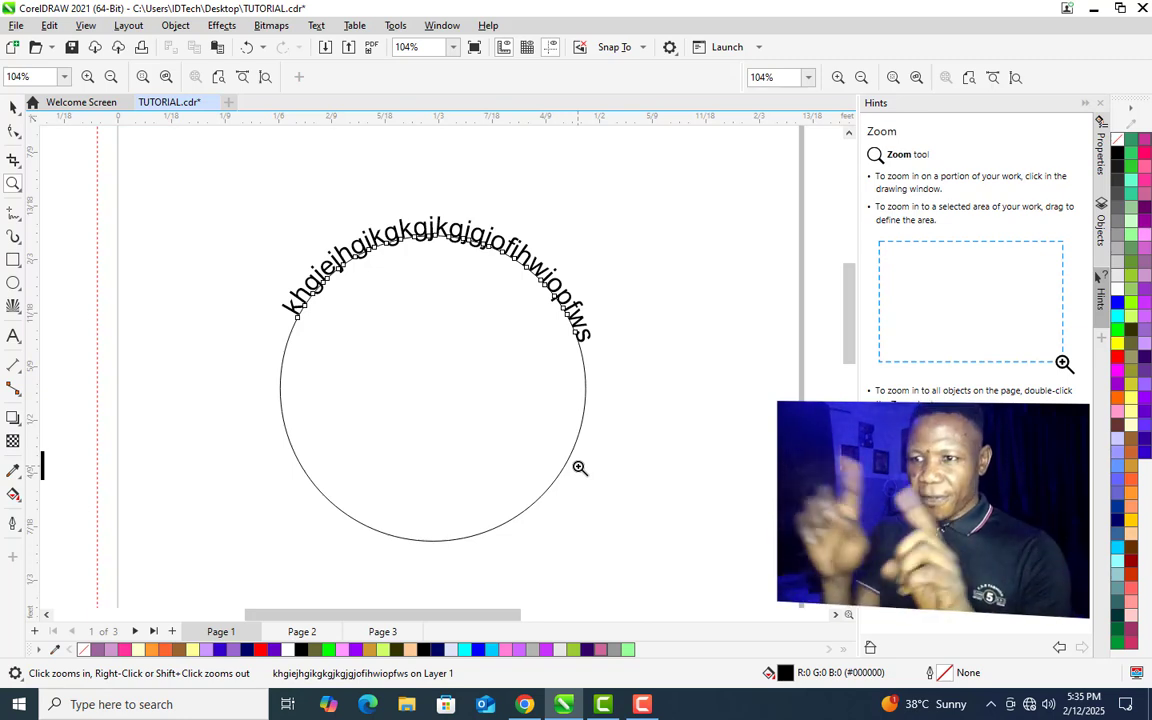
- Undo the text along the circle and fill the circle with sample paragraph text using the Text tool
key(ctrl+z)
click(13, 336)
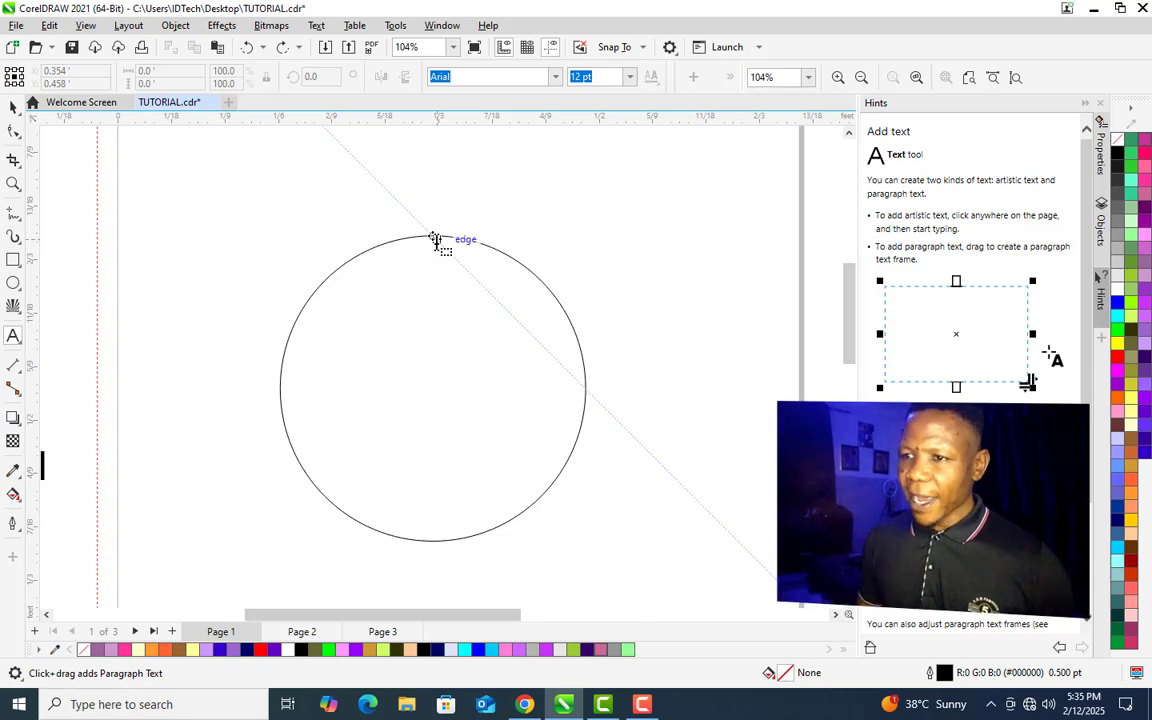
click(433, 240)
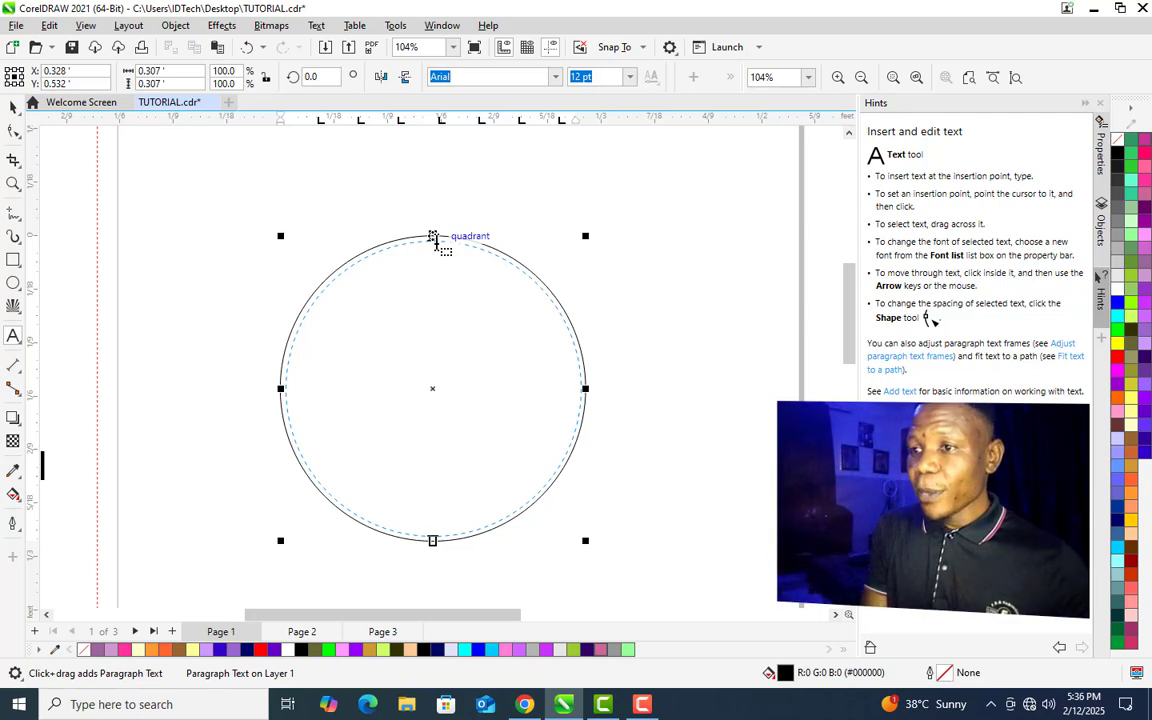
click(433, 237)
text(ihvs voovbvbasovbosbov bsbvsbhv)
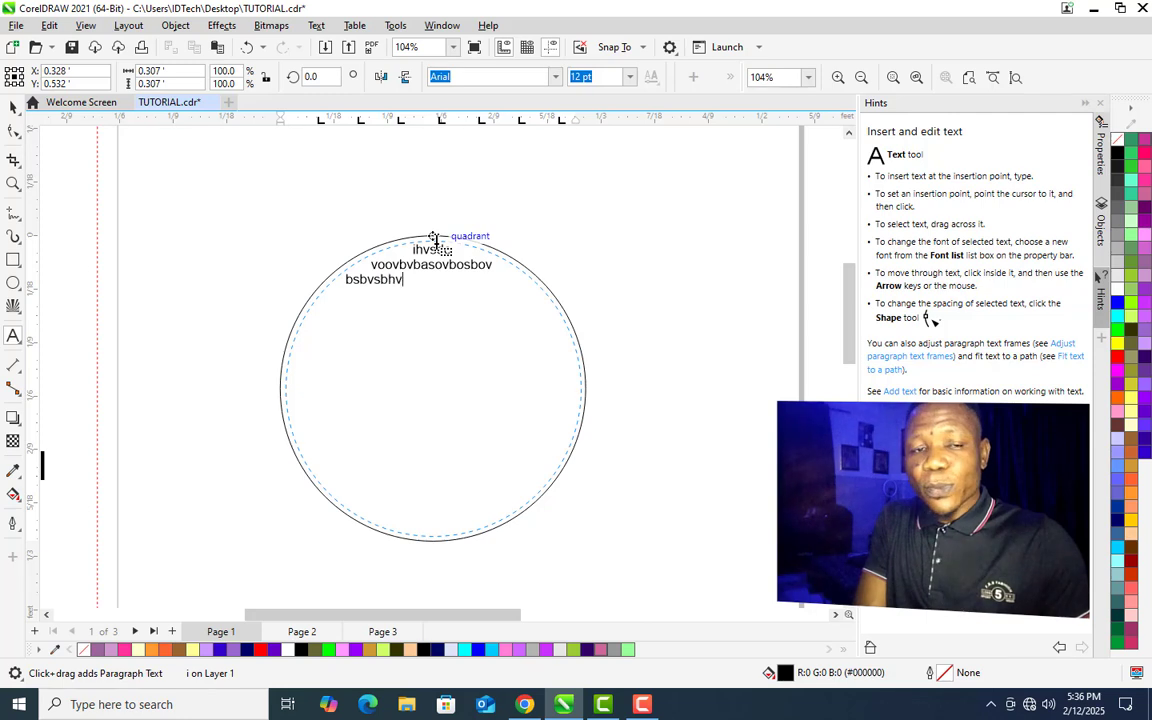
text(sbjvobsovhsohvosv)
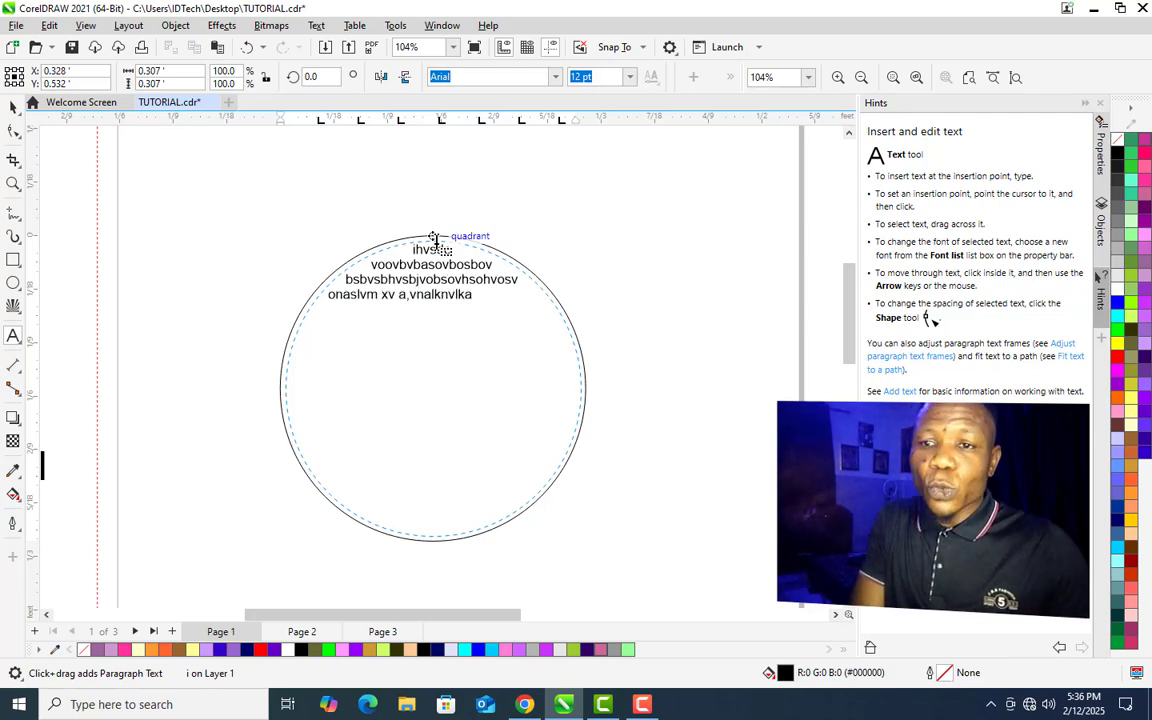
text( onaslvm xv a,vnalknvlkanvlknlvjadvadadd hapihvopasdhvoasvjsjbvosvoasovbsovbso)
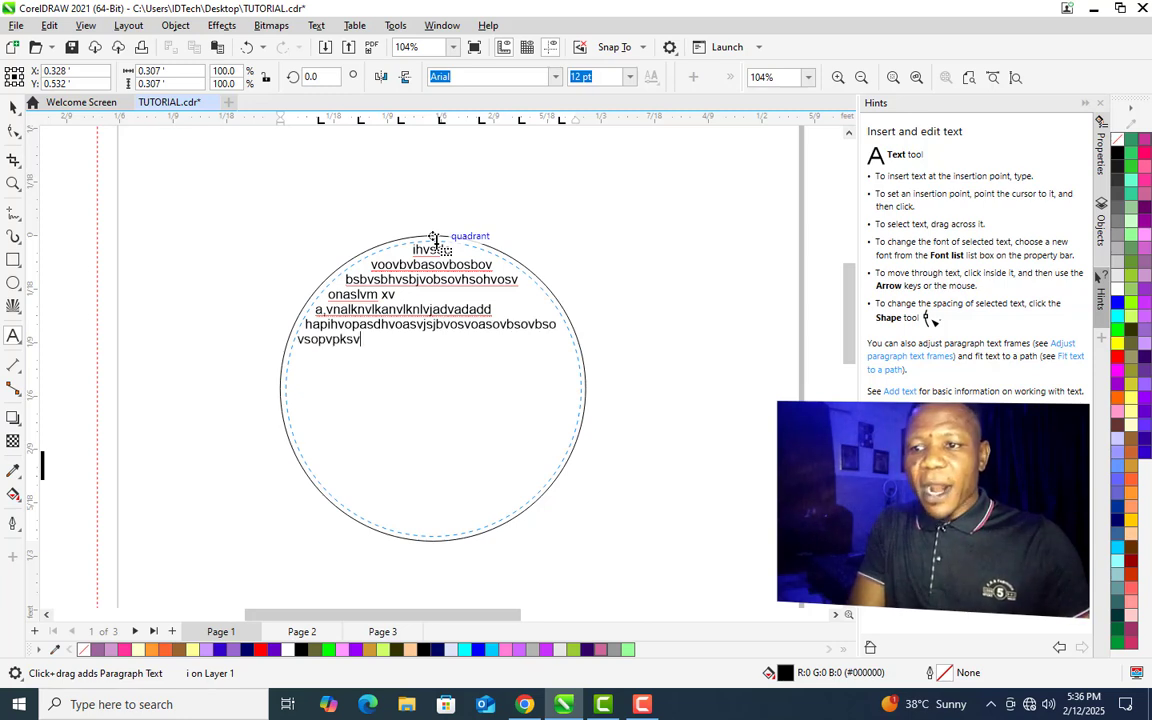
text( vsopvpksvbsvojsbv vbsoabvoxhivoxbdbsdf)
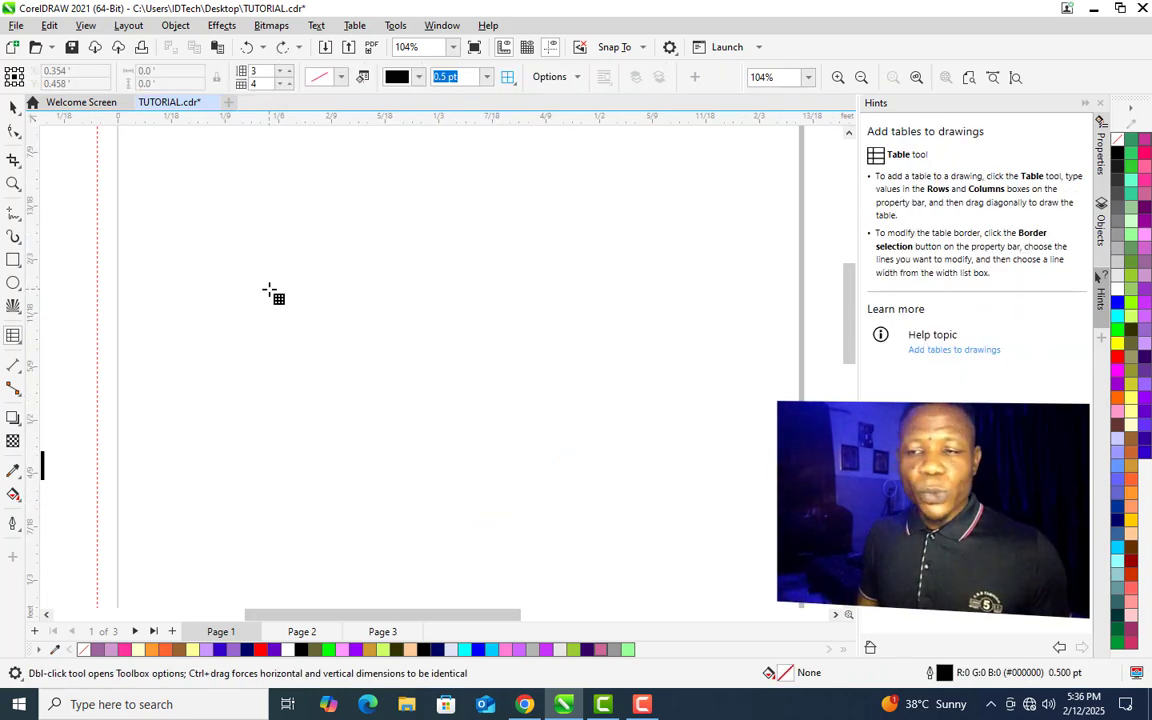
- Draw a 3-row by 4-column table on the blank page with the Table tool
drag(222, 247, 592, 527)
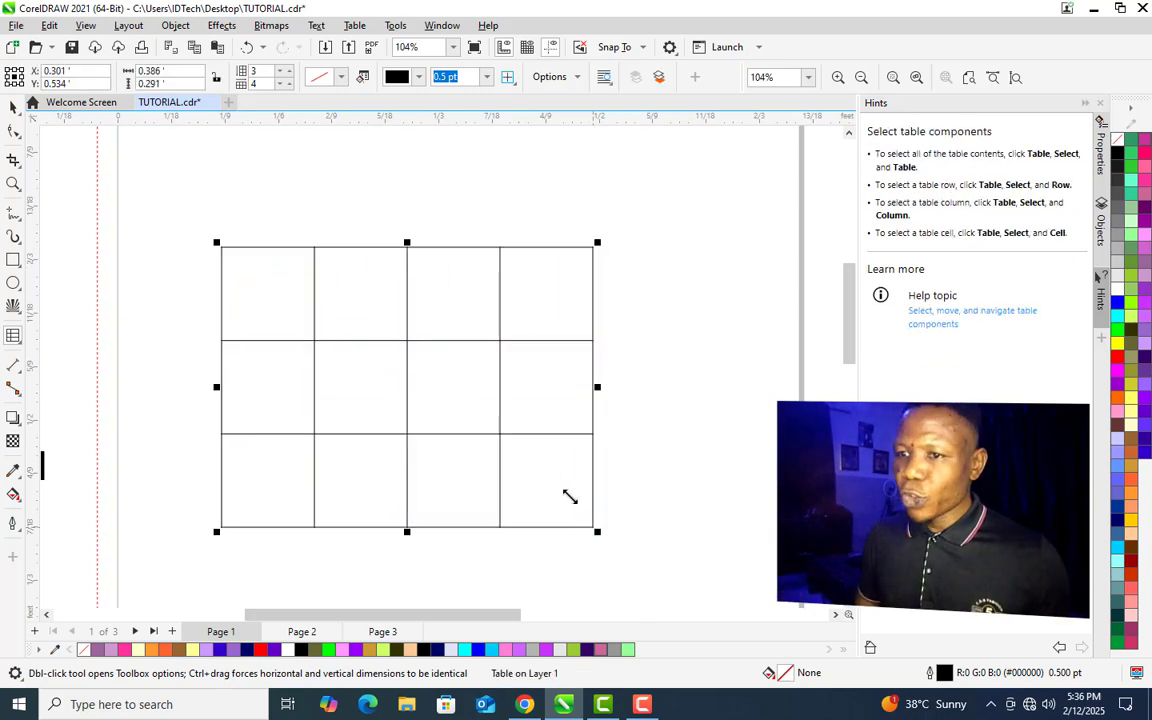
click(21, 344)
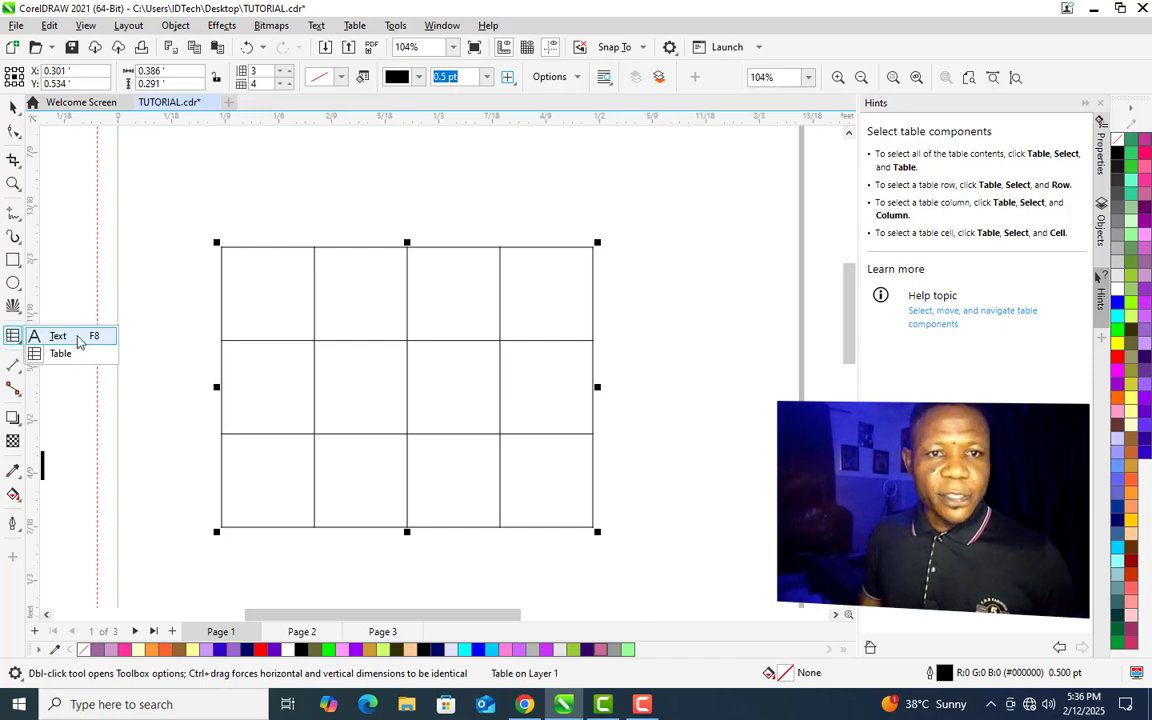
click(65, 358)
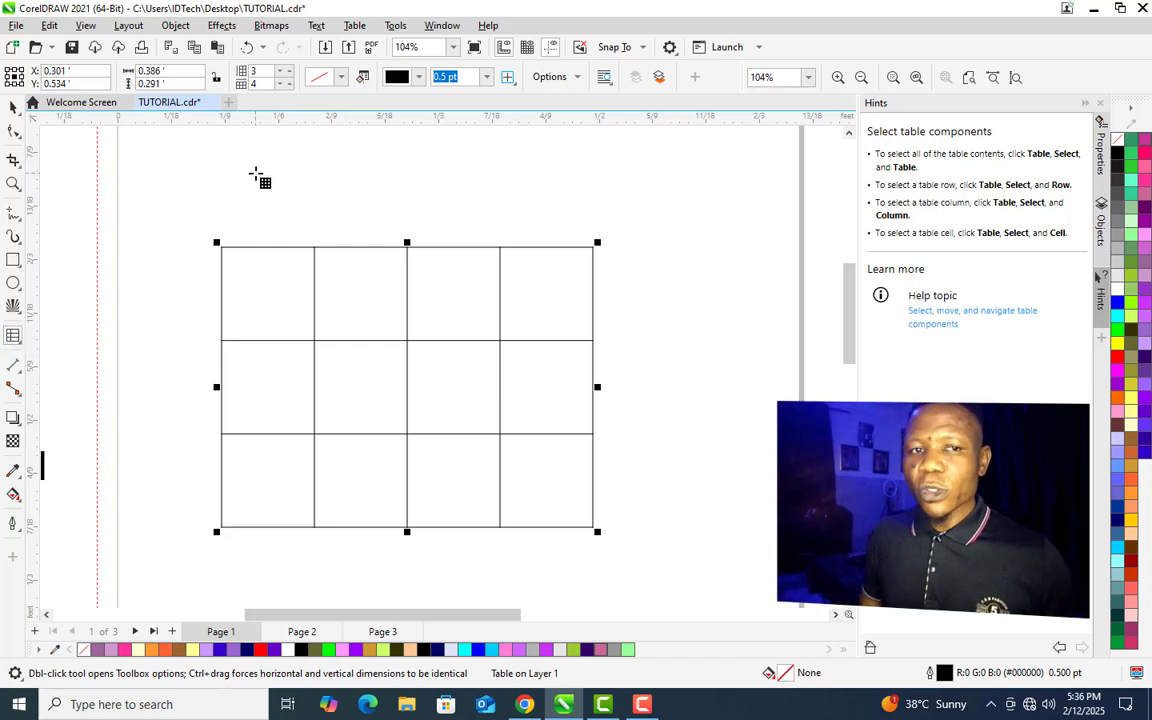
drag(256, 174, 658, 472)
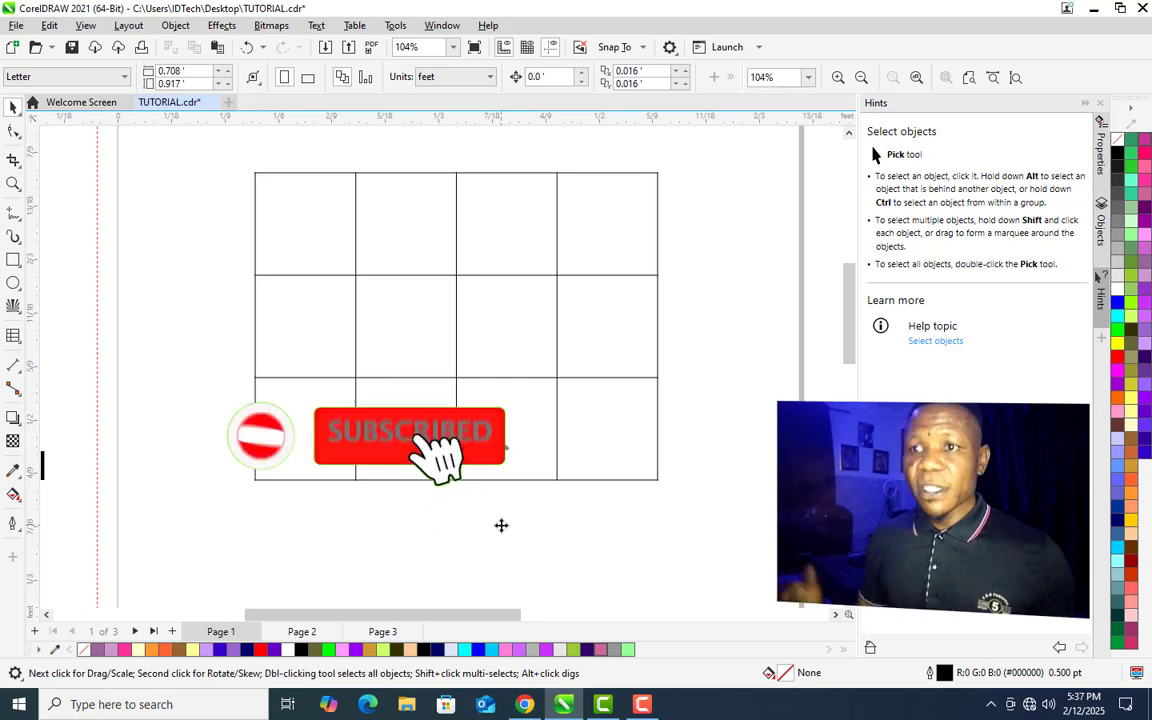
- Change the table to 5 rows and 5 columns, then delete the table
click(458, 267)
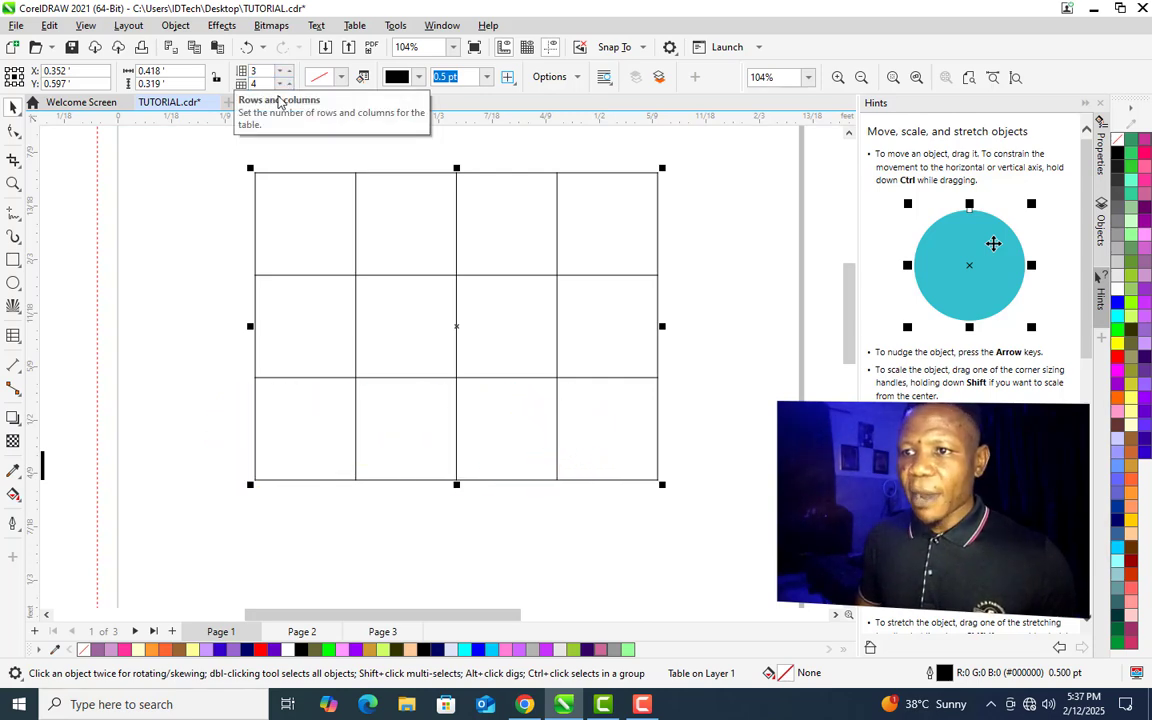
click(285, 73)
click(285, 73)
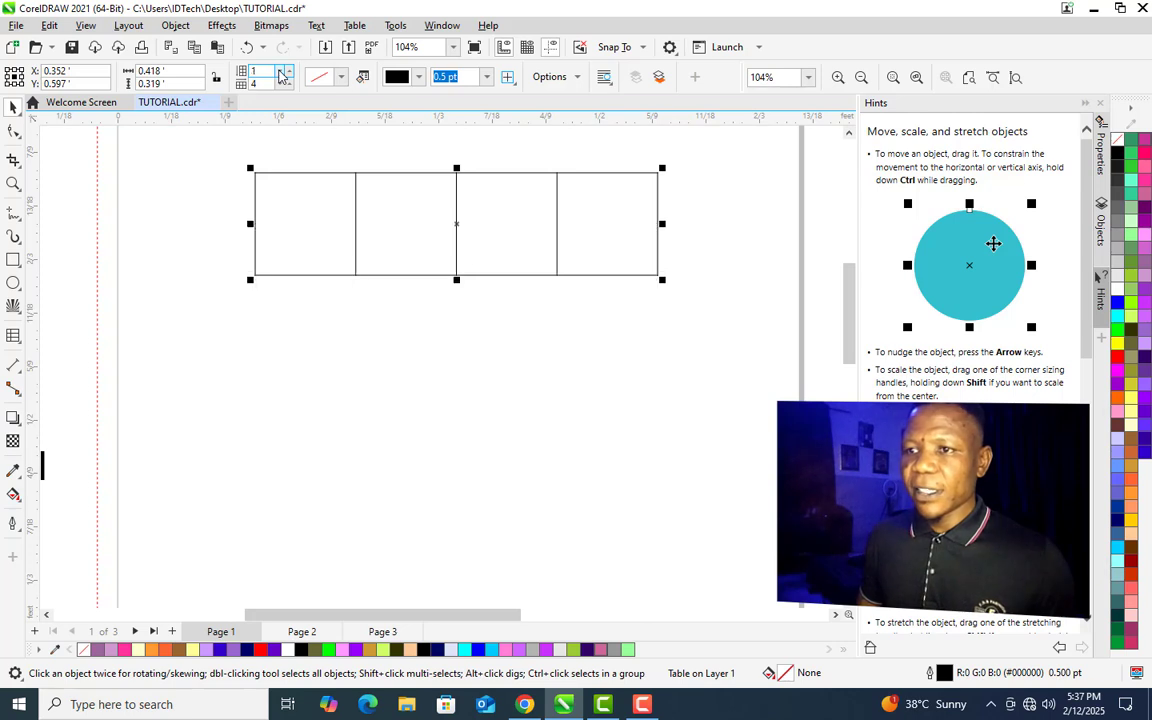
click(285, 68)
click(285, 68)
click(285, 68)
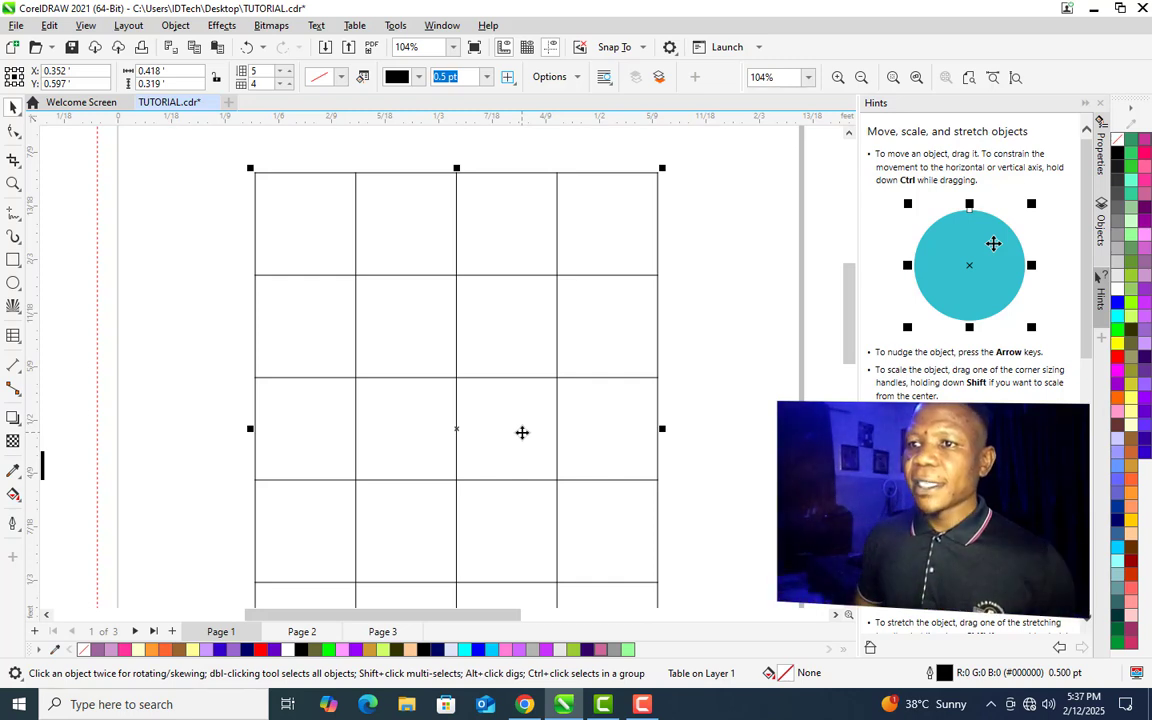
click(286, 81)
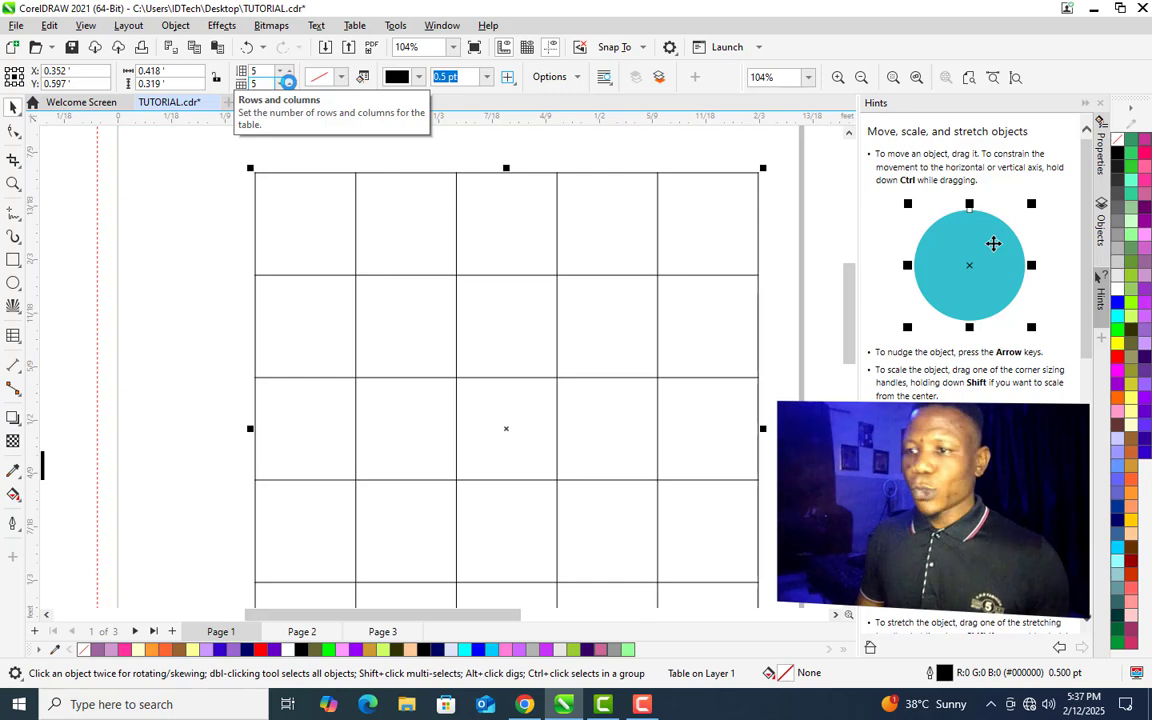
key(Delete)
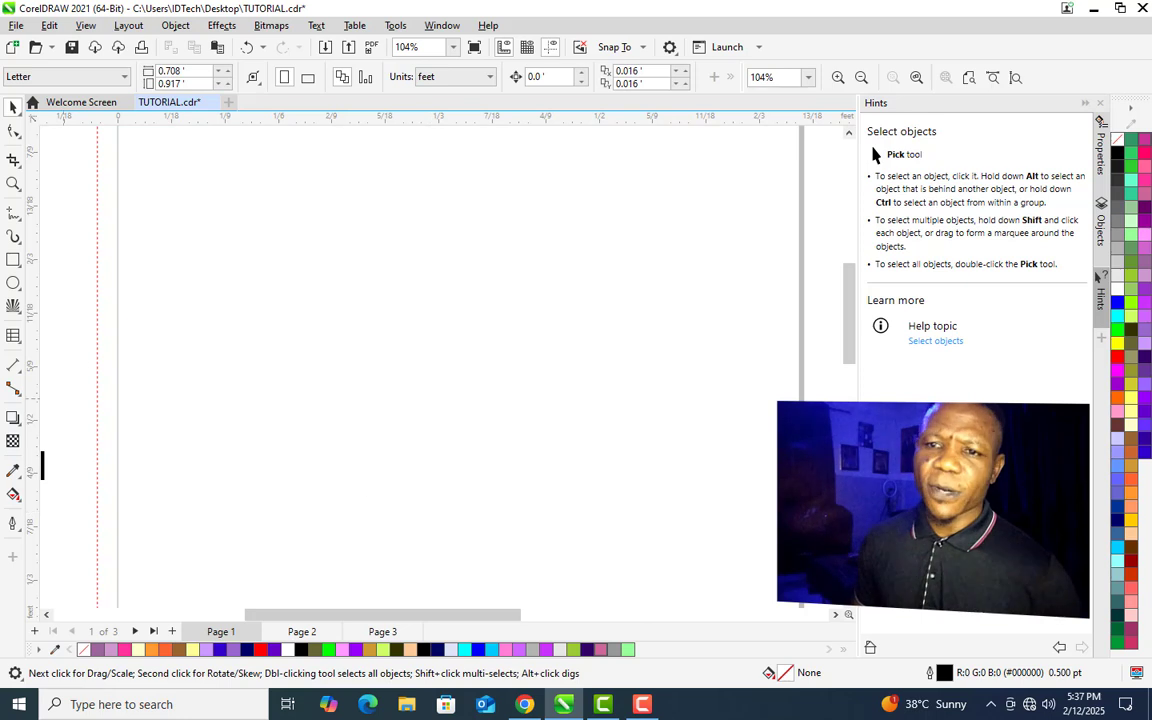
- Draw a rectangle about 0.38 × 0.25 ft and add a parallel dimension along its right side
drag(306, 228, 676, 470)
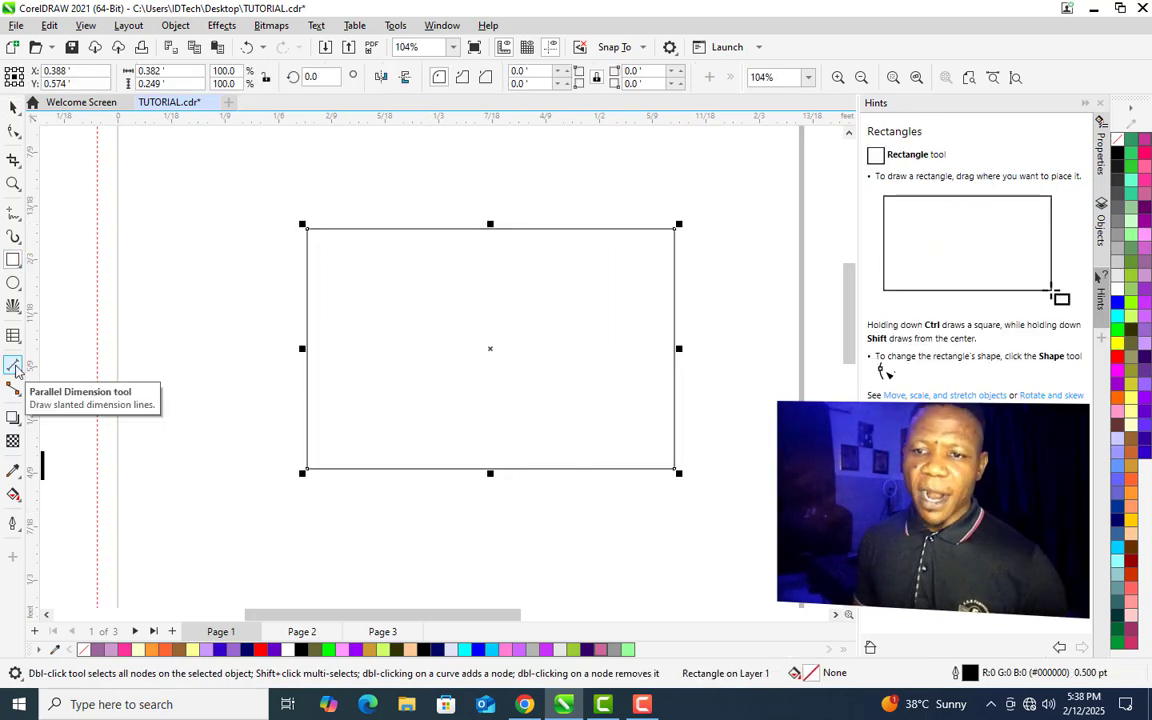
click(13, 366)
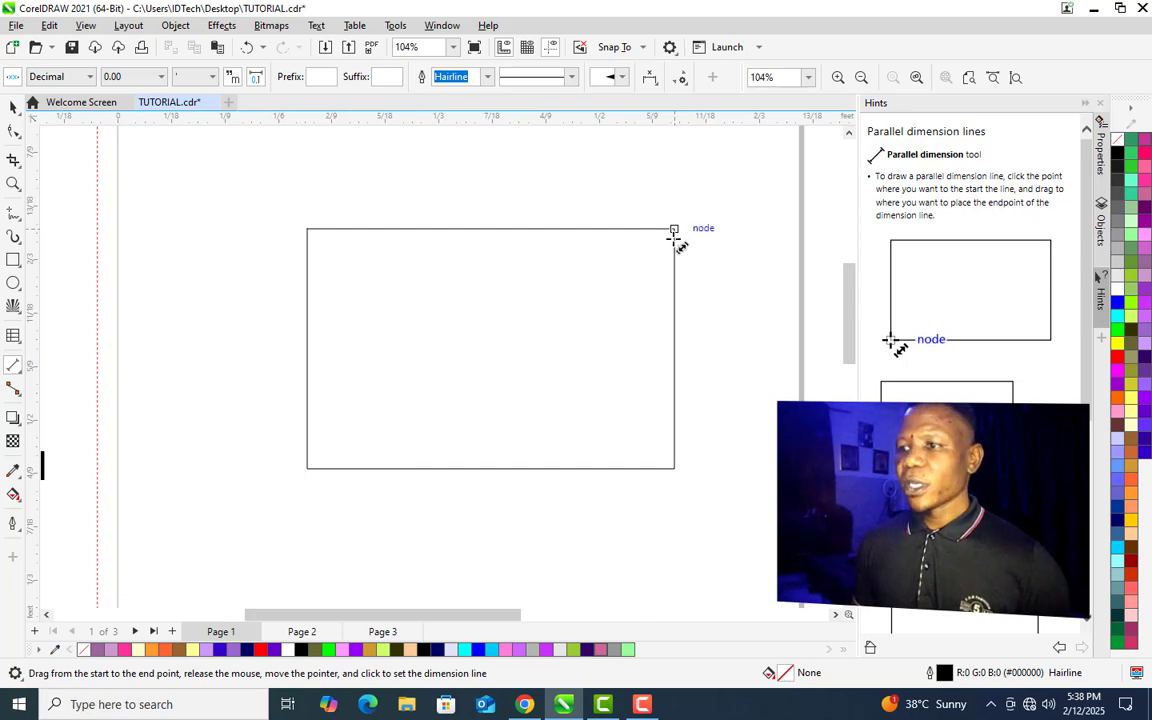
drag(675, 230, 681, 468)
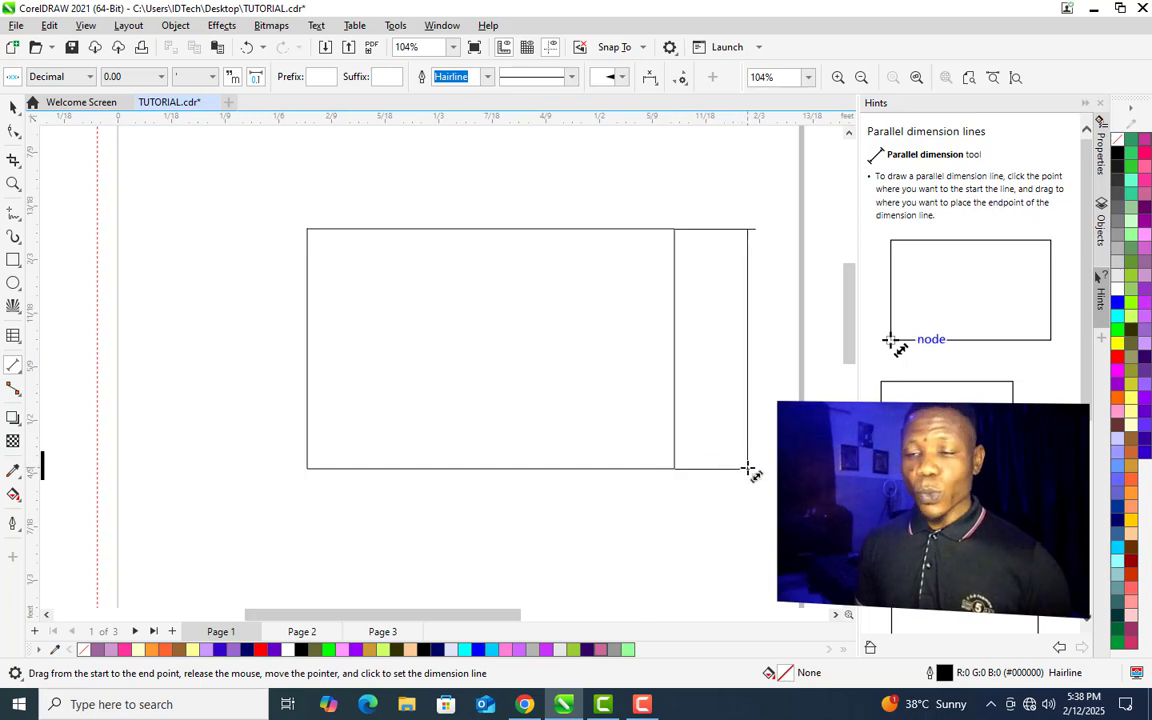
click(748, 469)
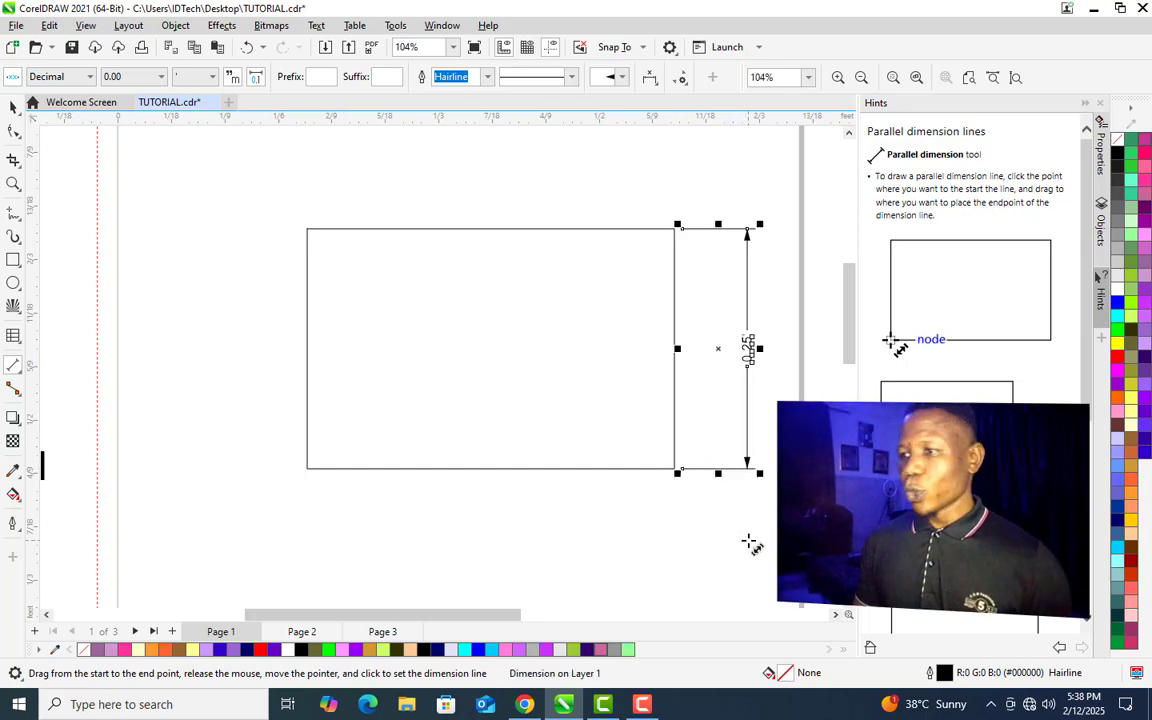
key(space)
click(673, 463)
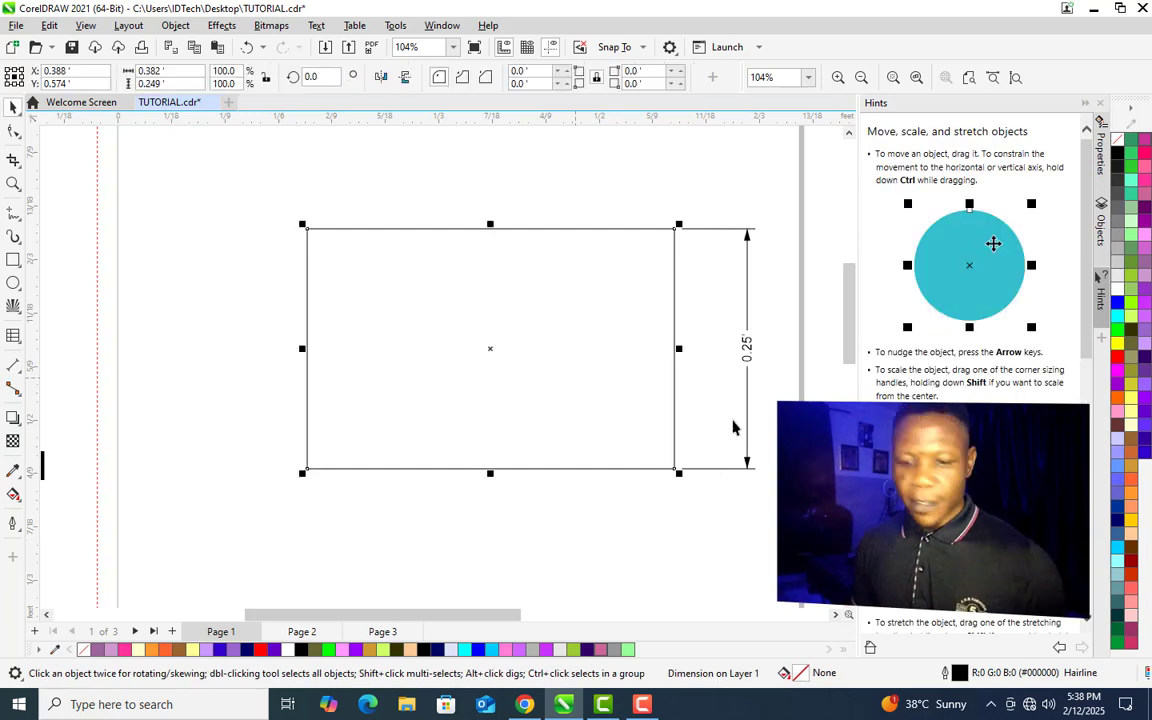
- Add a parallel dimension along the rectangle's bottom edge
key(z)
drag(643, 204, 779, 504)
key(space)
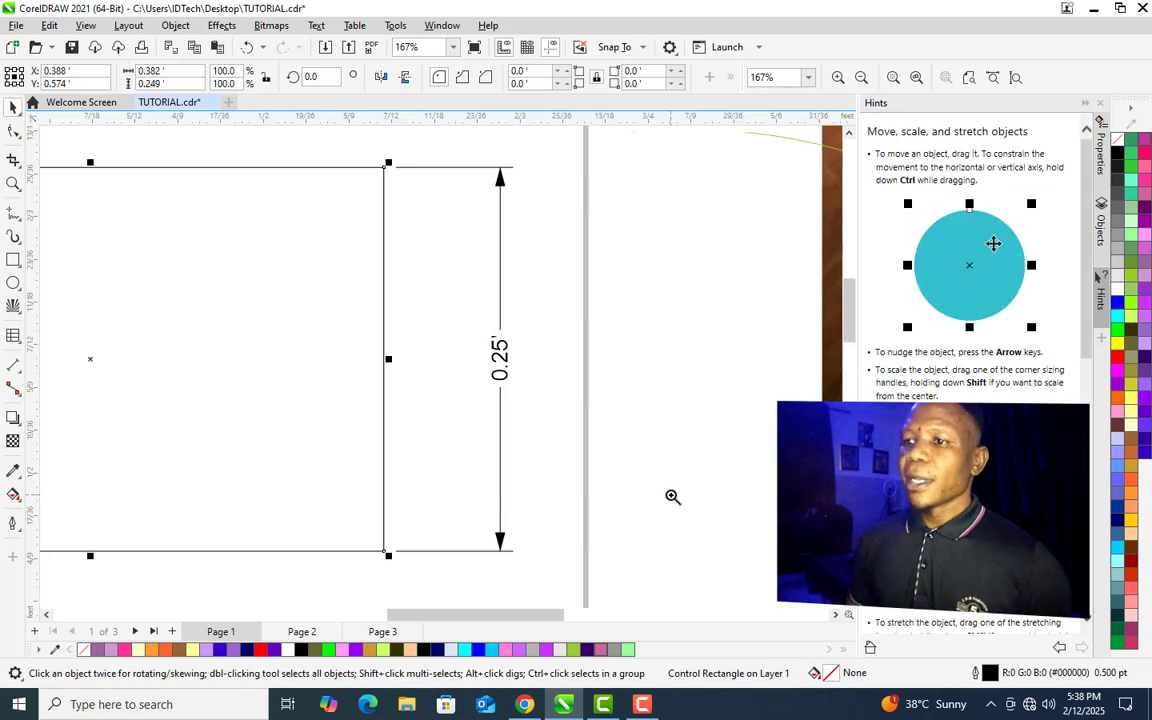
click(514, 418)
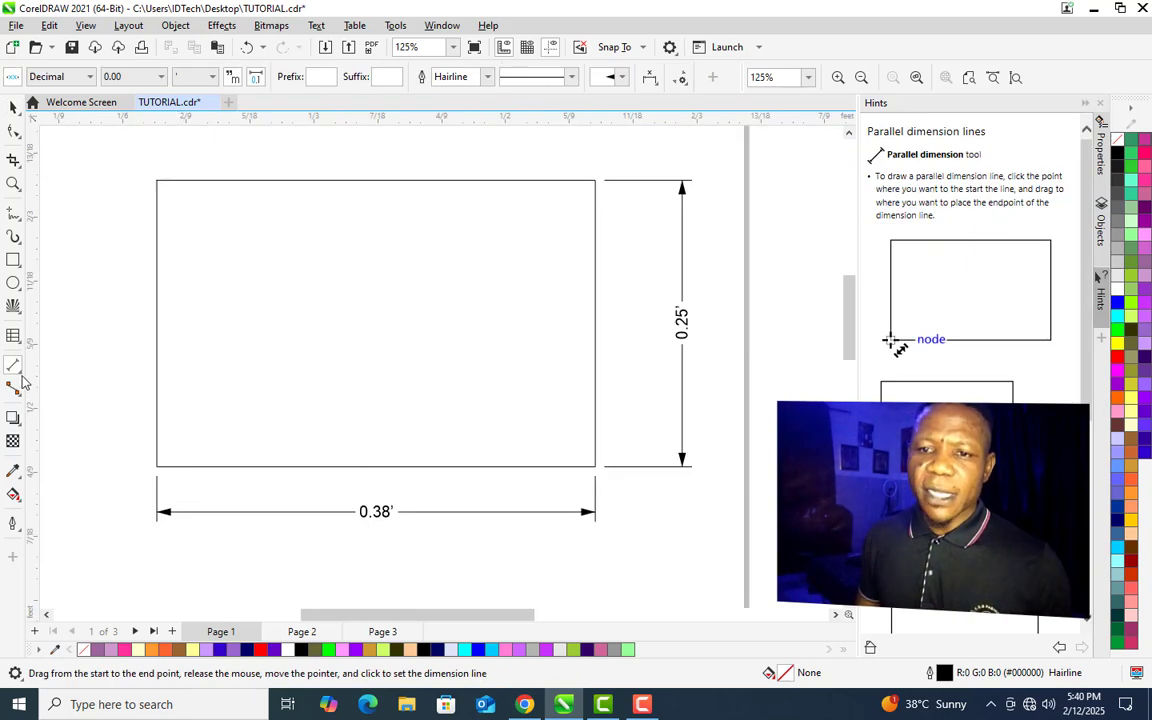
- Add a horizontal dimension across the middle of the rectangle with the Horizontal or Vertical Dimension tool
click(20, 372)
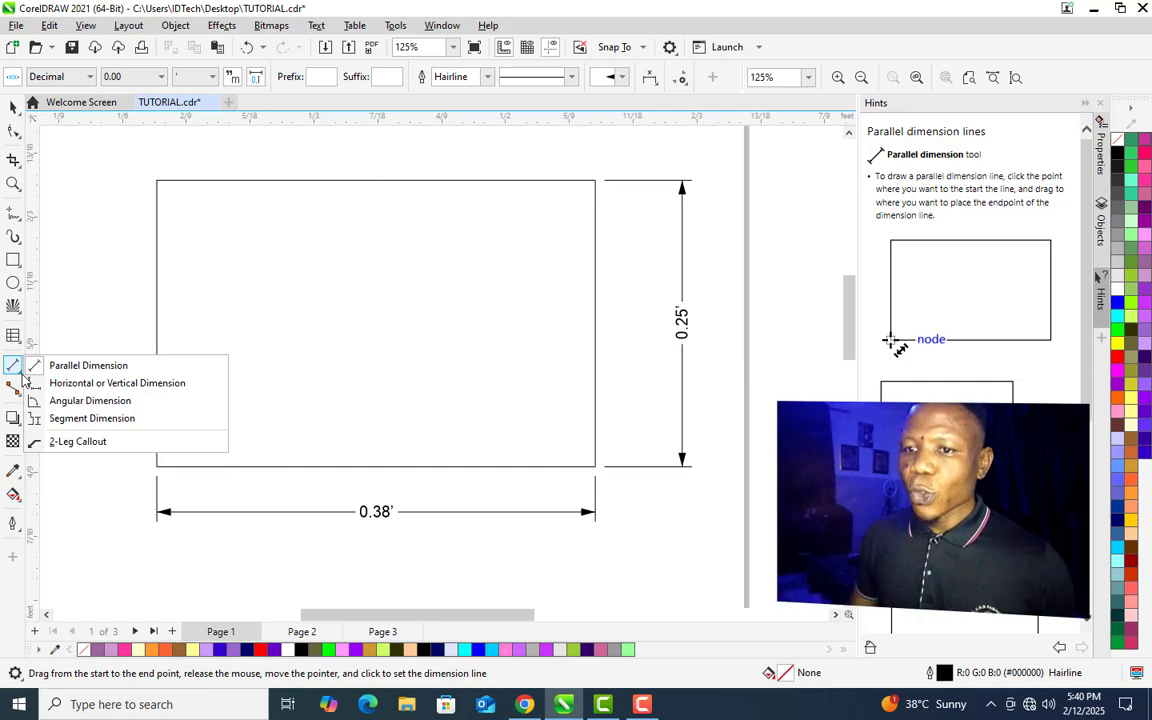
click(92, 383)
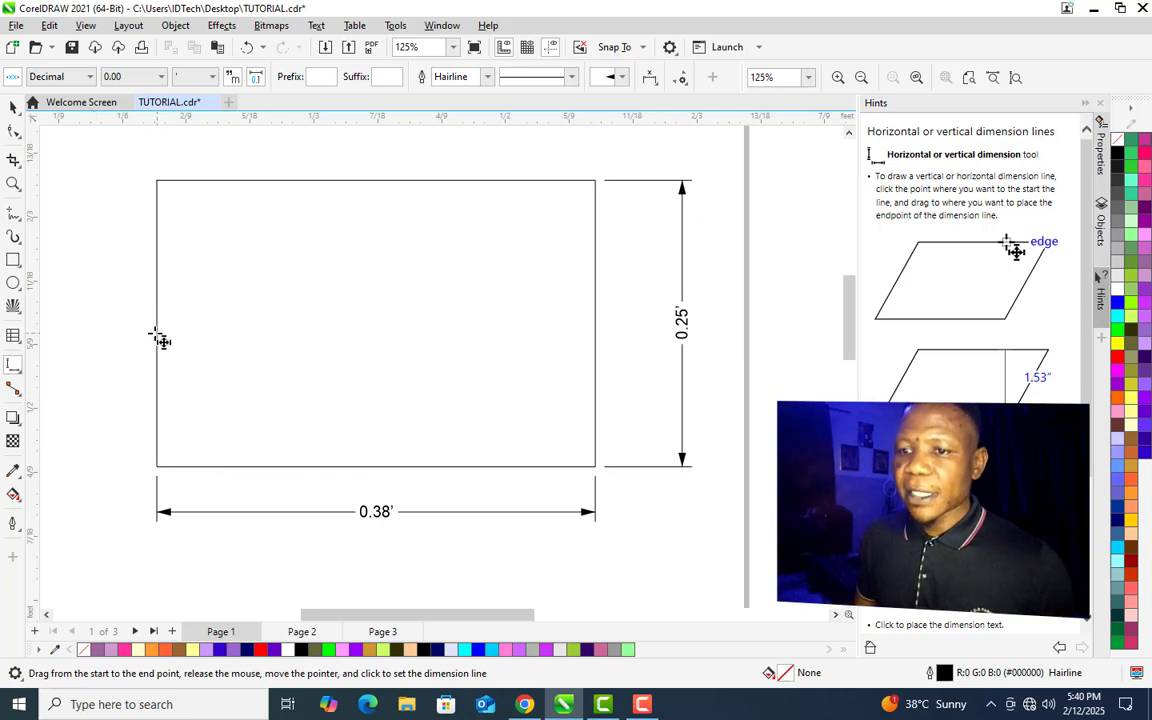
drag(160, 338, 603, 352)
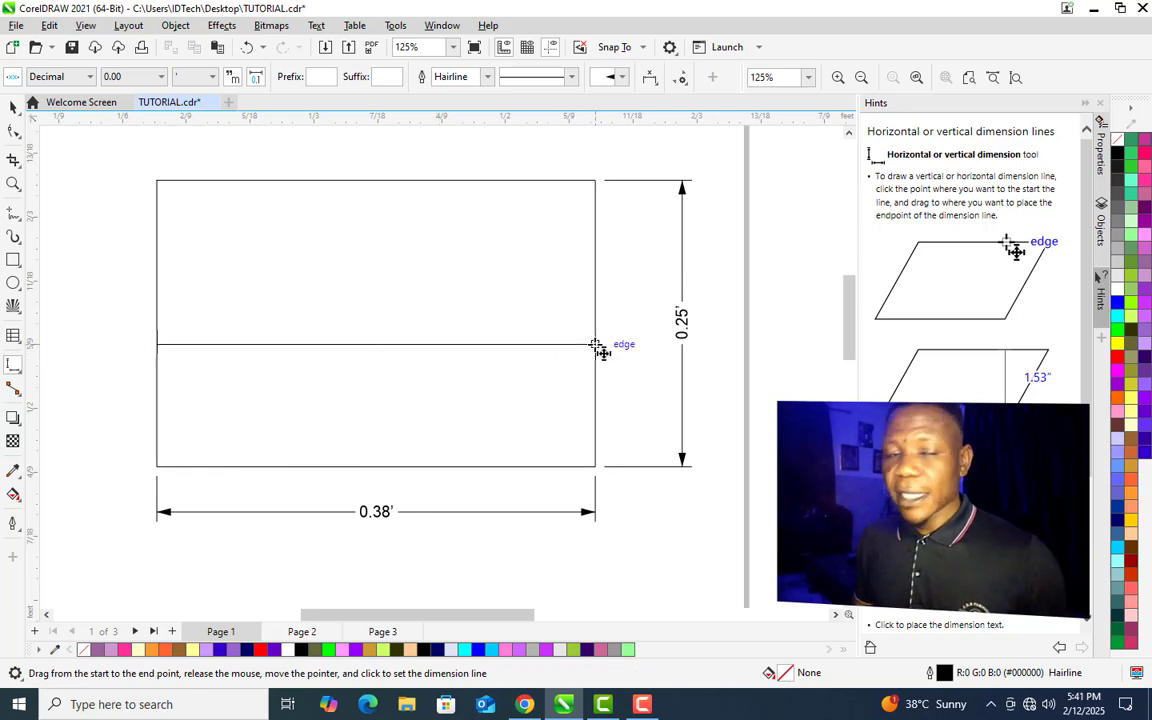
click(597, 346)
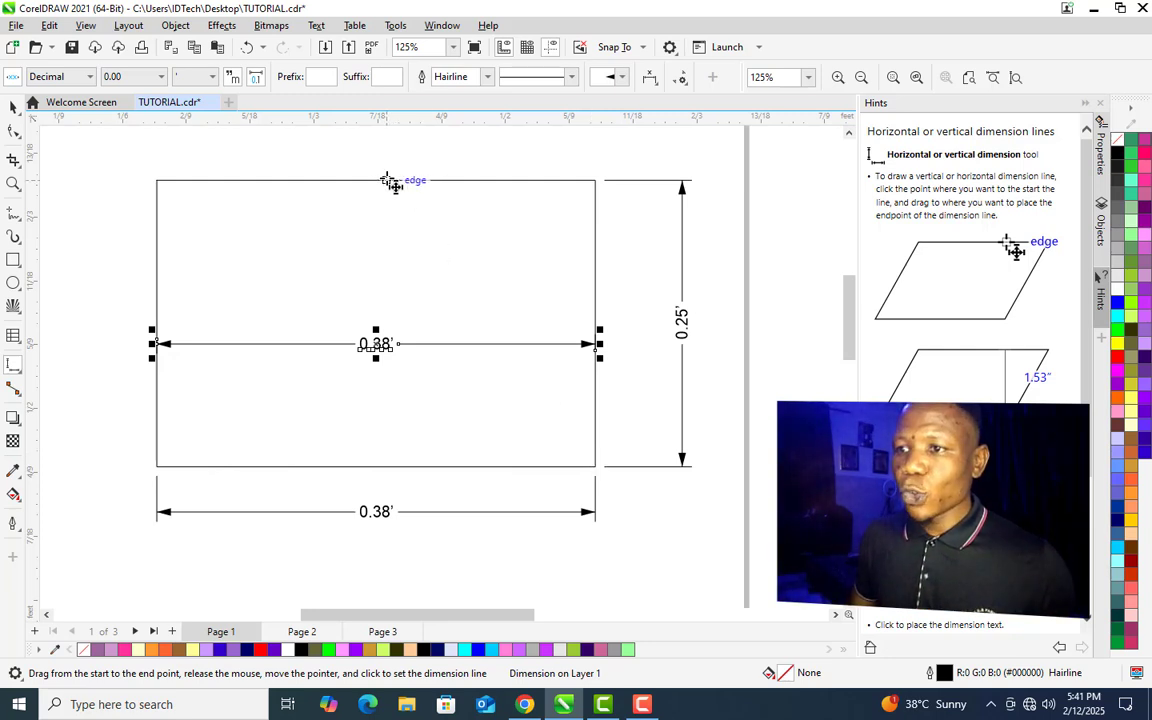
- Add a vertical dimension from the rectangle's top edge to its bottom edge near the center
click(387, 180)
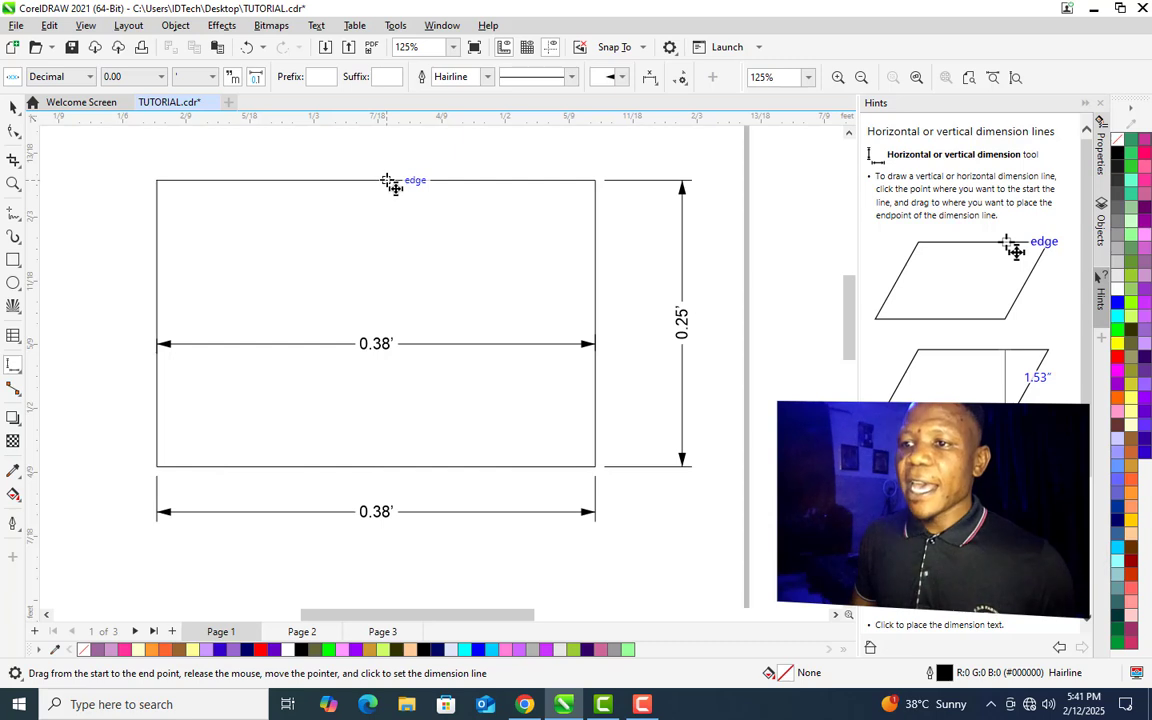
drag(387, 180, 398, 467)
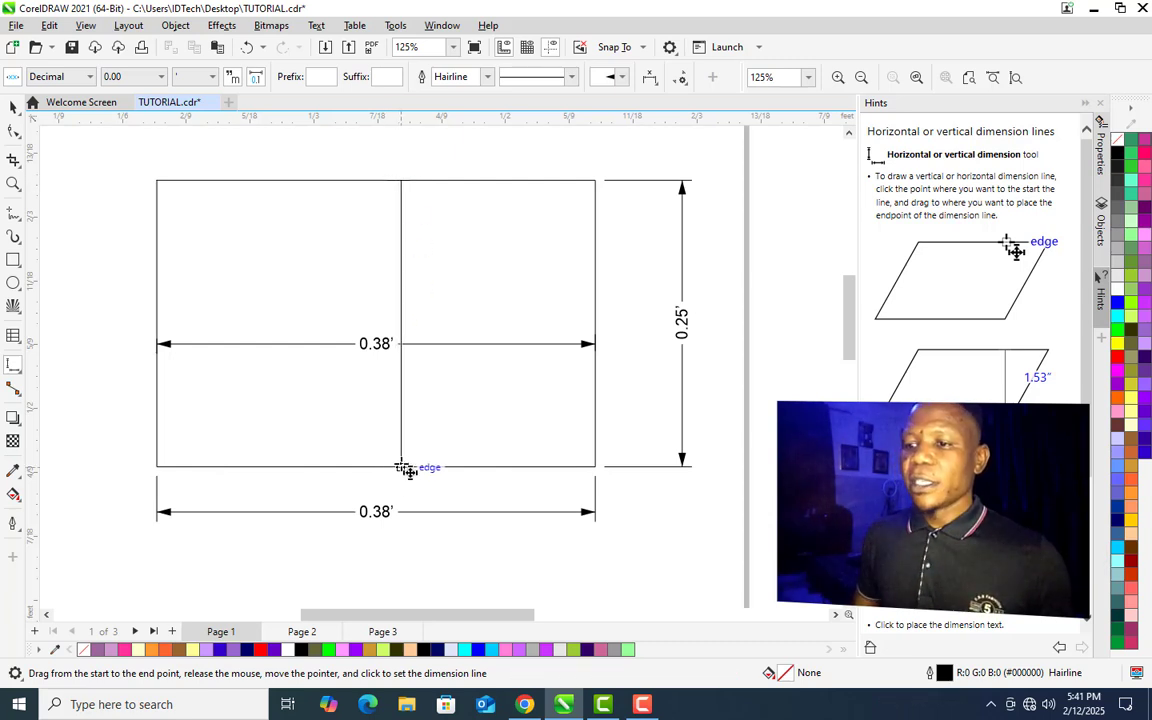
click(415, 468)
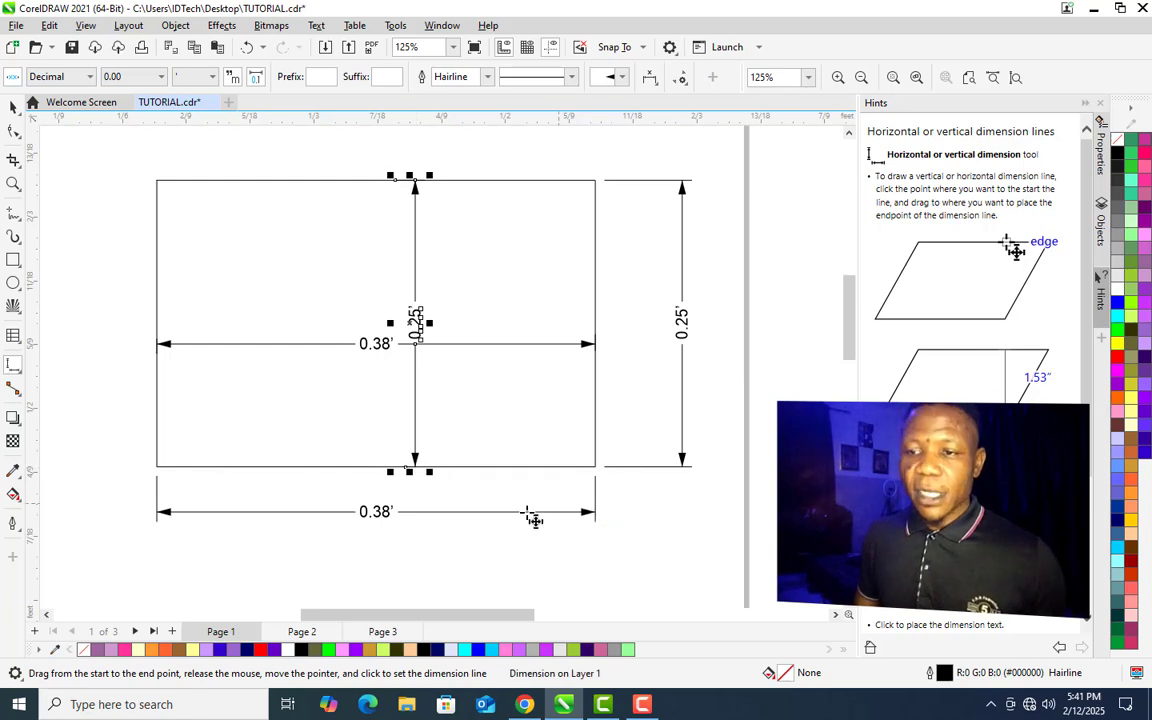
click(71, 311)
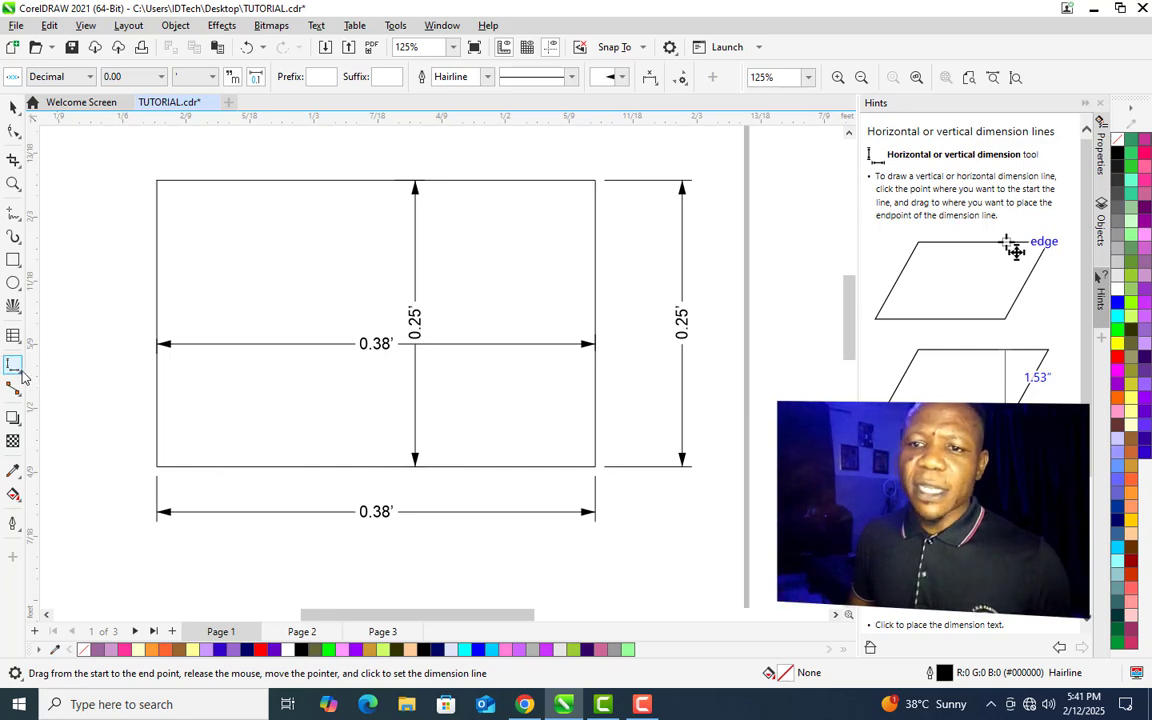
- Add an angular dimension at the rectangle's bottom-left corner with the Angular Dimension tool
click(22, 373)
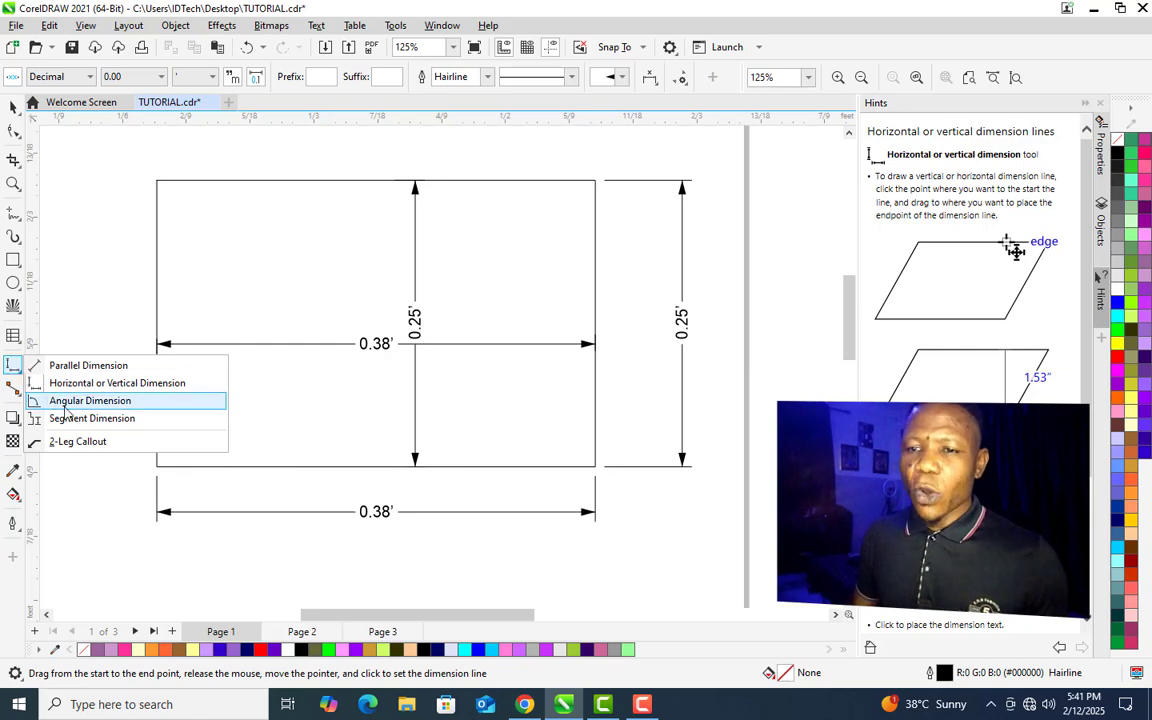
click(121, 402)
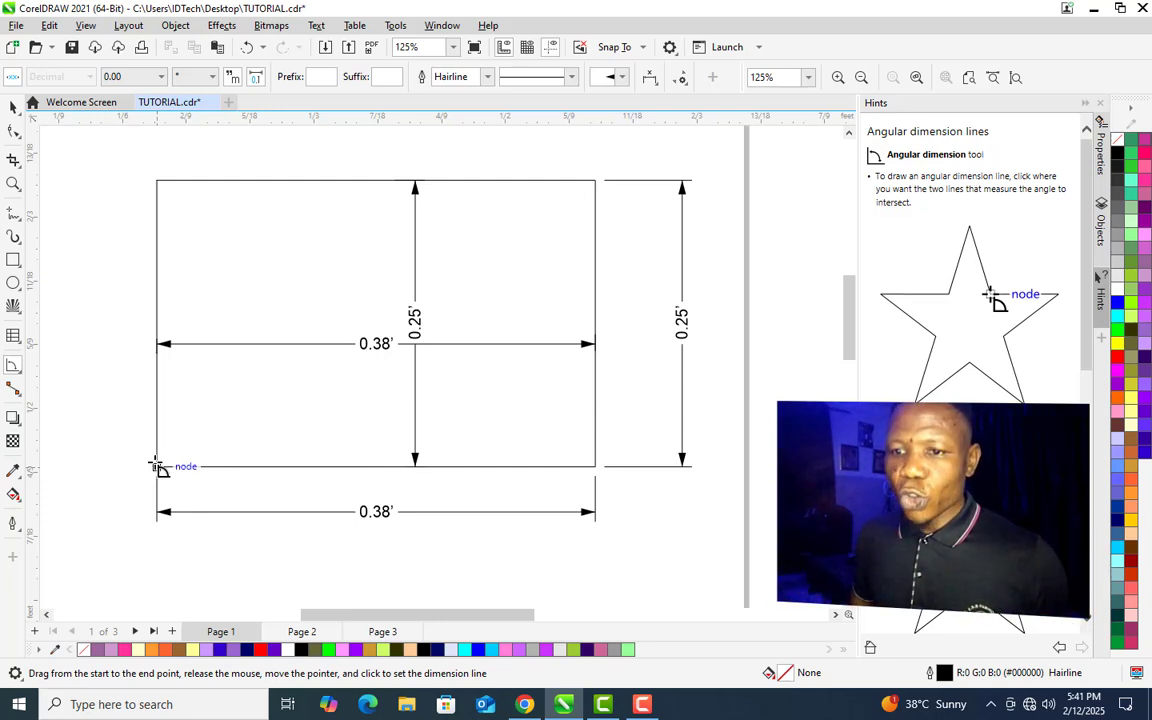
drag(157, 466, 160, 381)
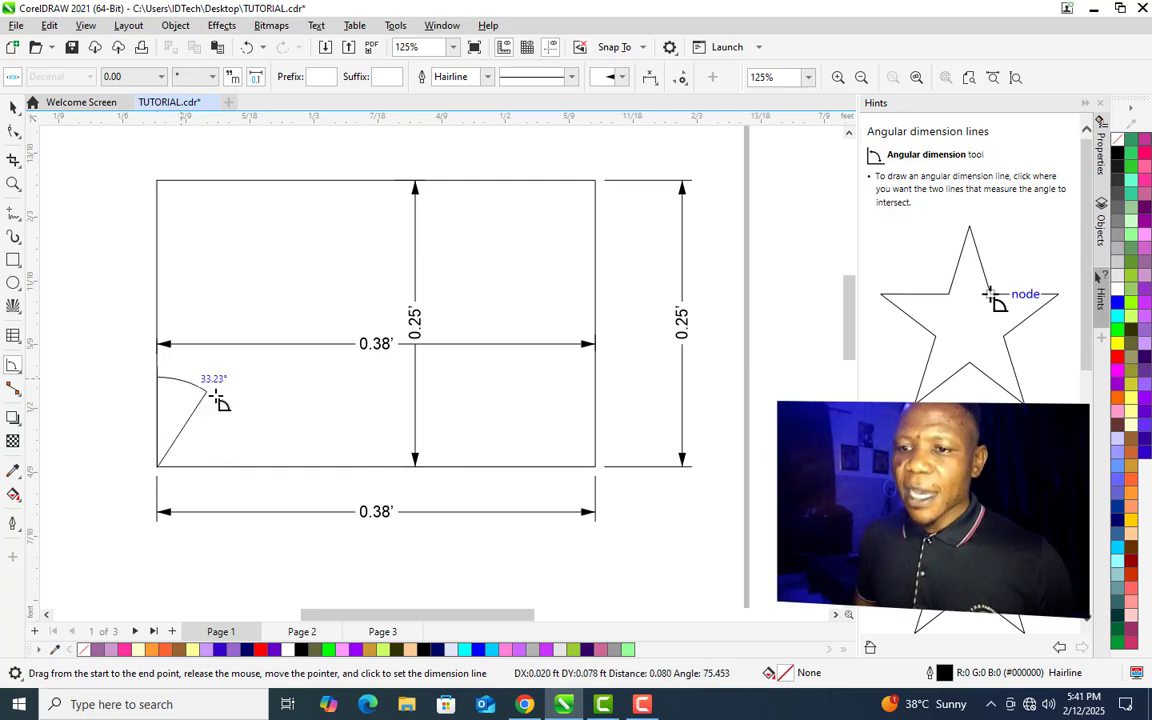
click(281, 468)
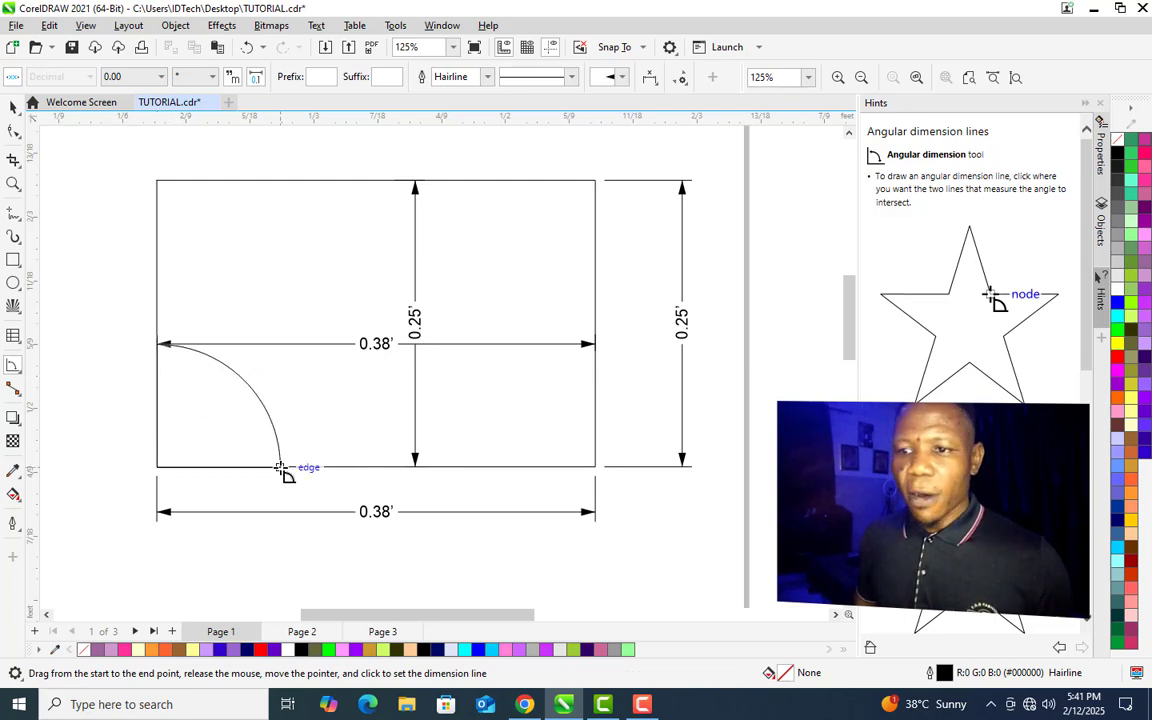
click(289, 469)
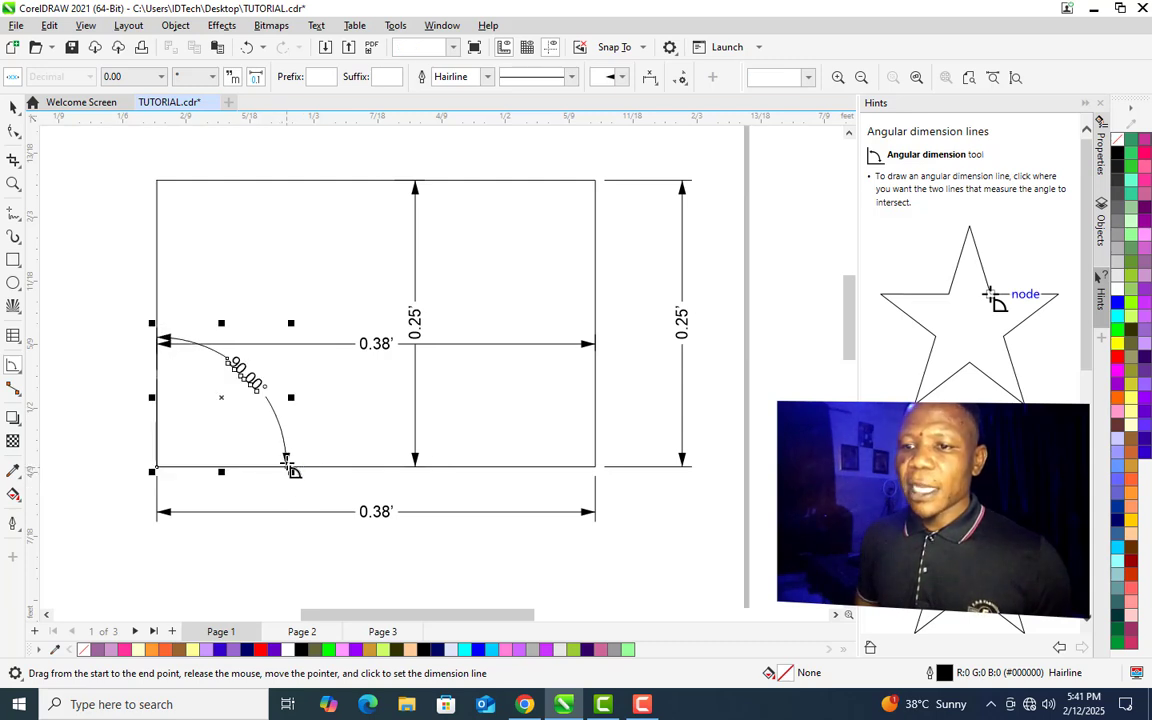
- Draw a 2-Leg Callout pointing at the rectangle's left edge and label it "khkh"
click(66, 376)
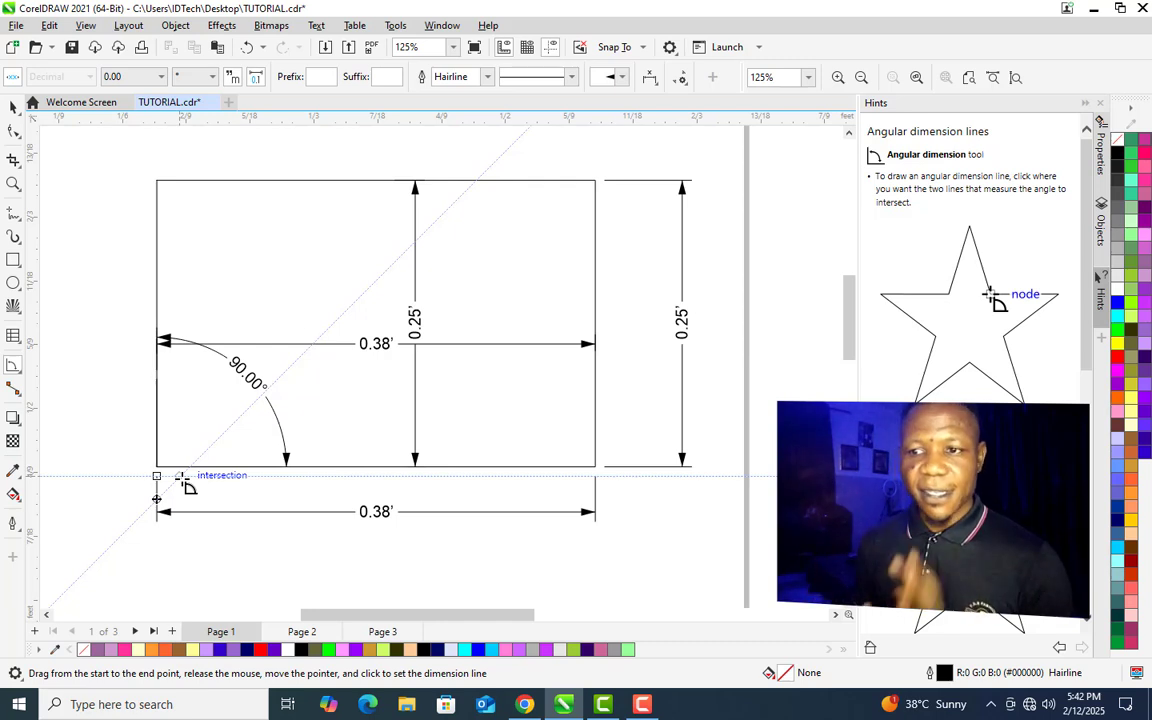
click(20, 372)
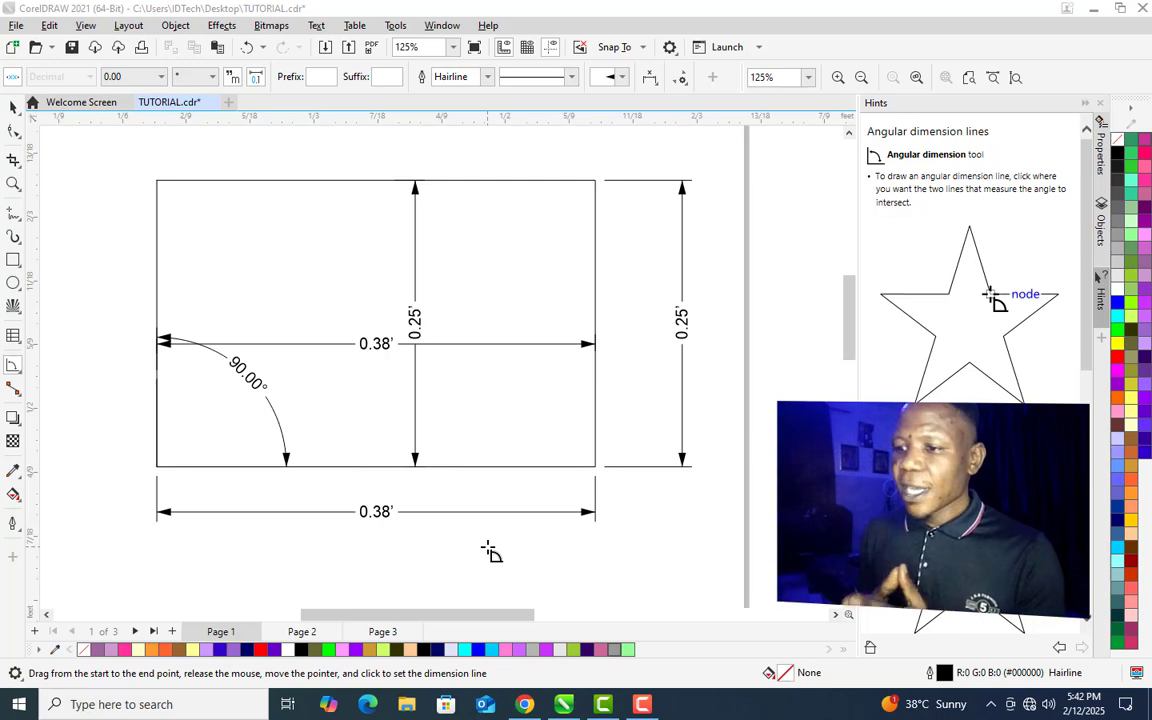
click(19, 374)
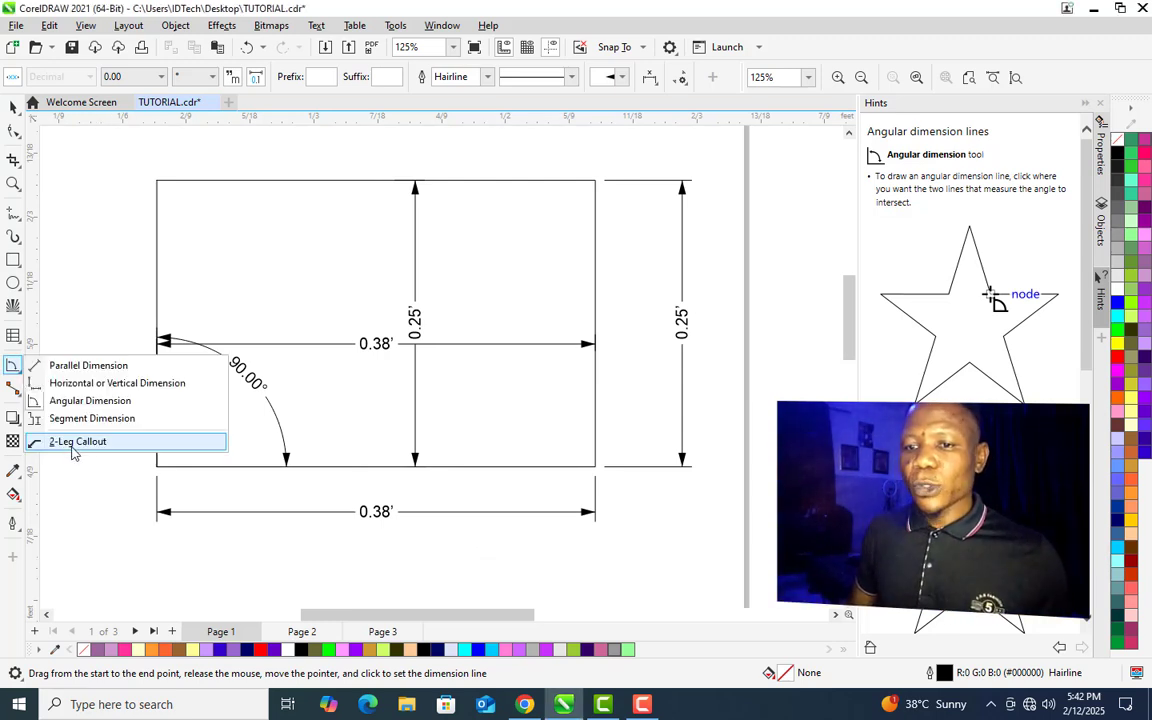
click(102, 443)
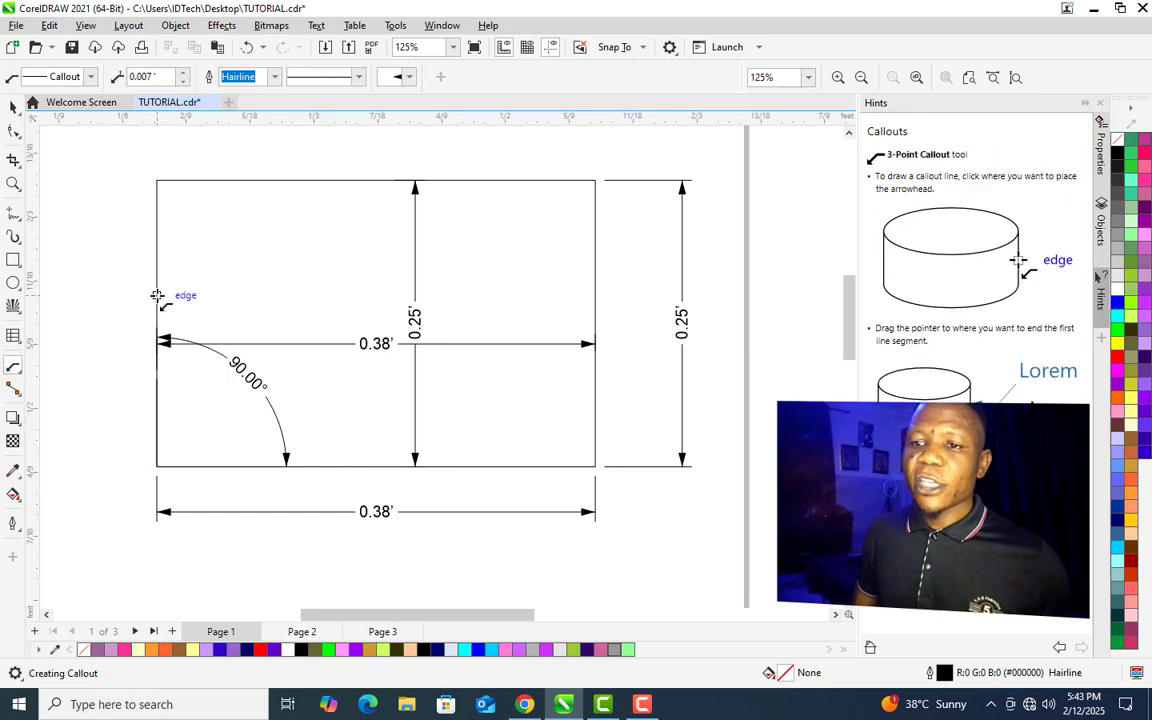
drag(157, 296, 68, 392)
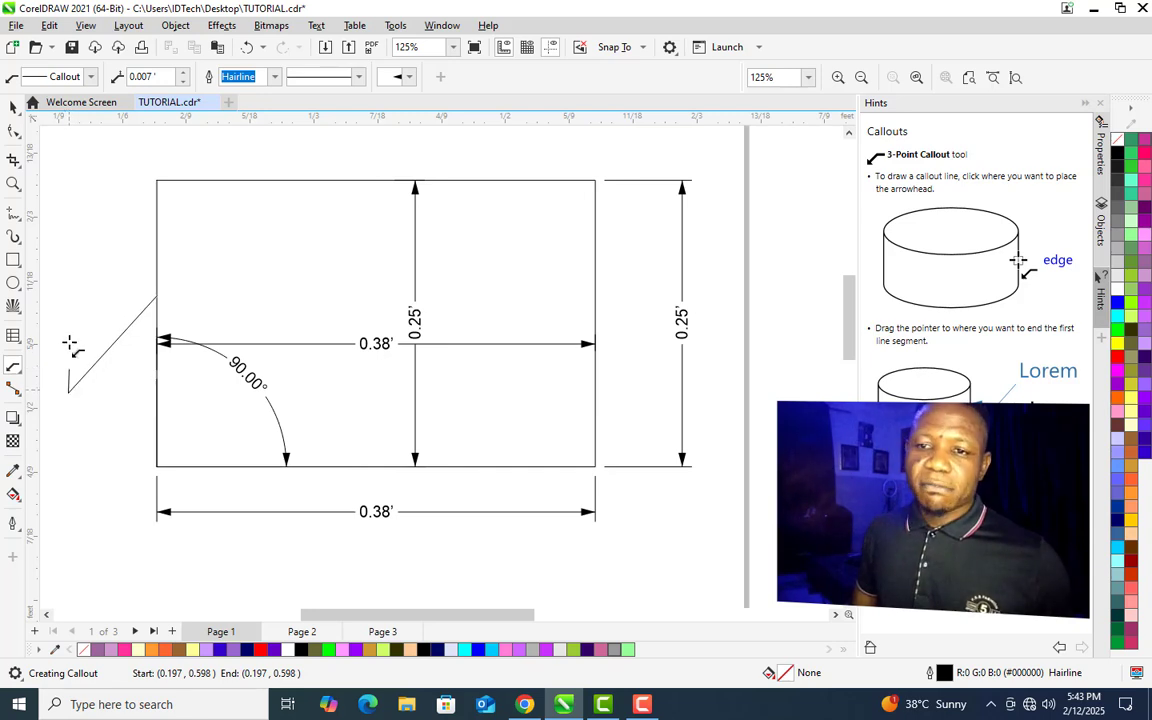
click(86, 421)
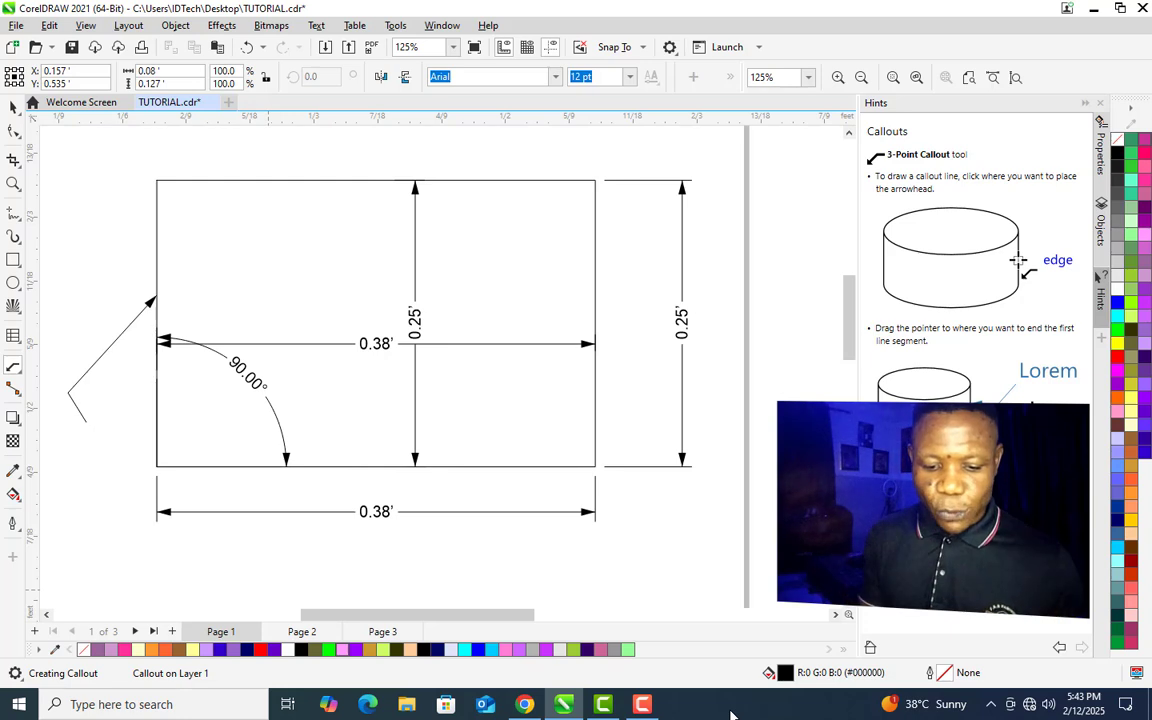
text(khkh)
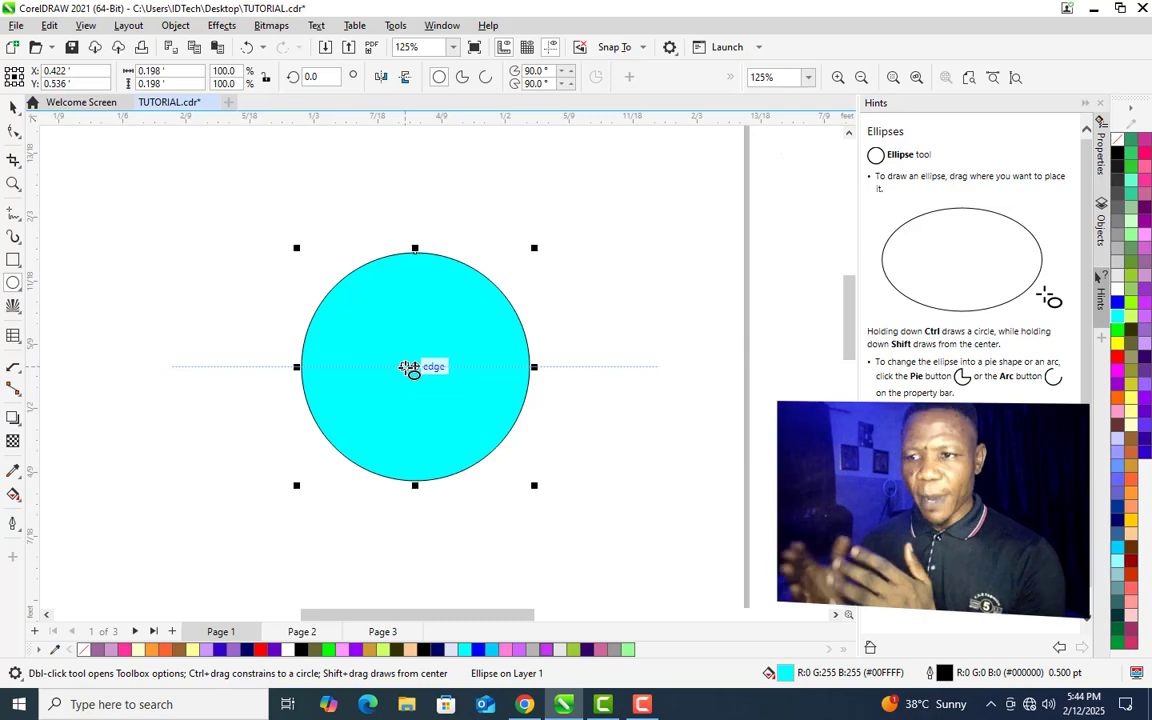
- Add a drop shadow to the cyan circle, positioning it toward the lower left with opacity 75
click(13, 419)
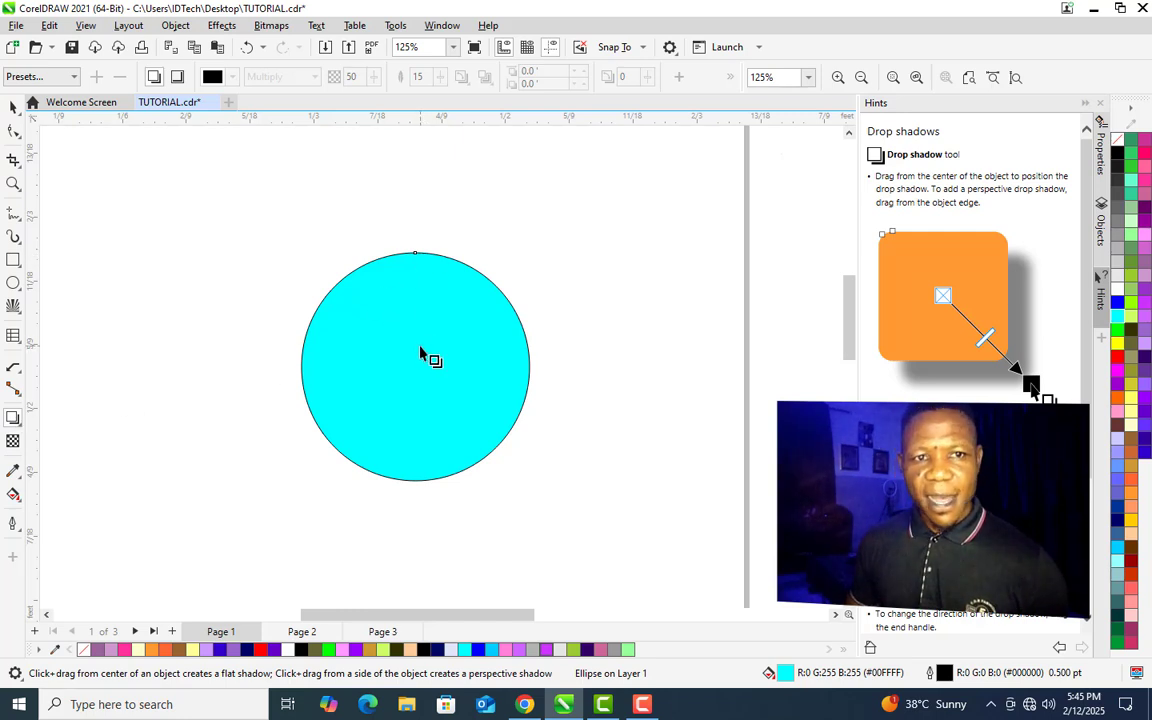
drag(415, 366, 418, 492)
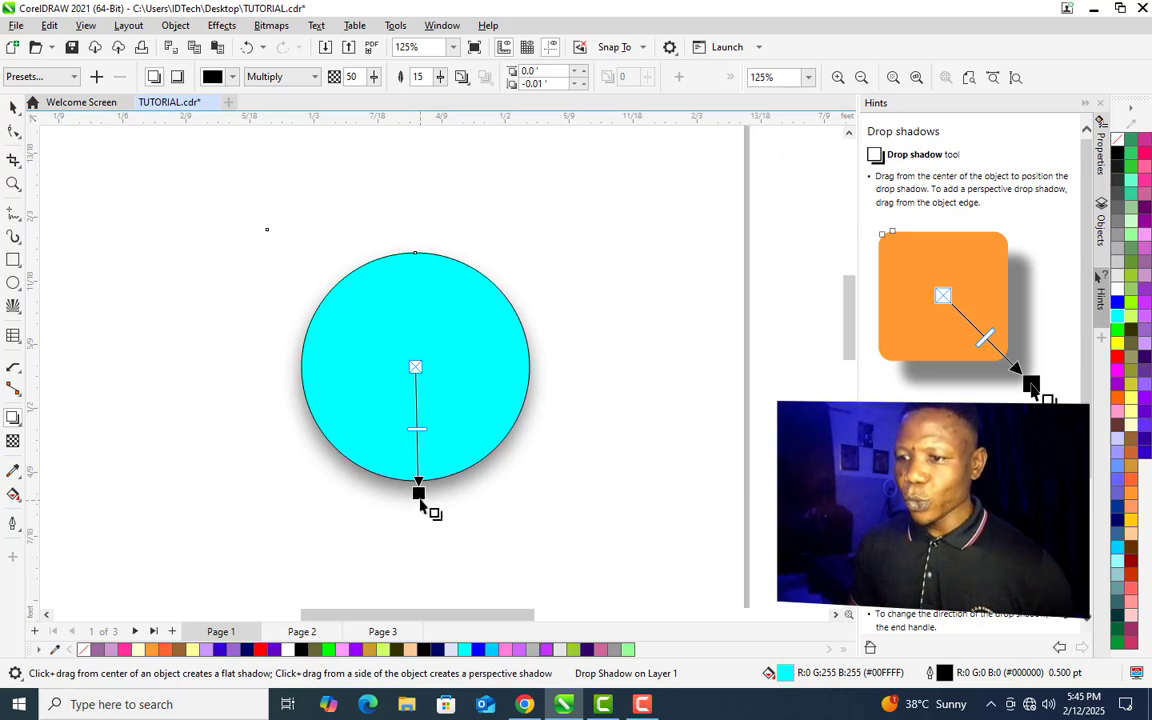
drag(419, 494, 580, 462)
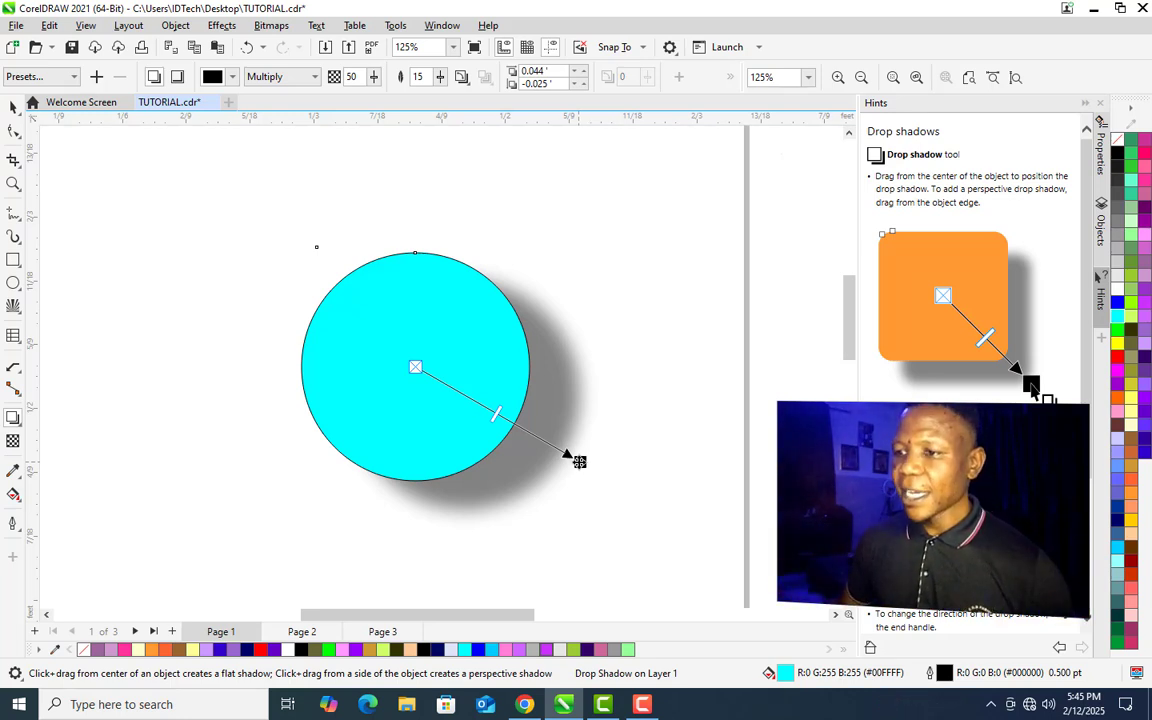
drag(580, 462, 252, 438)
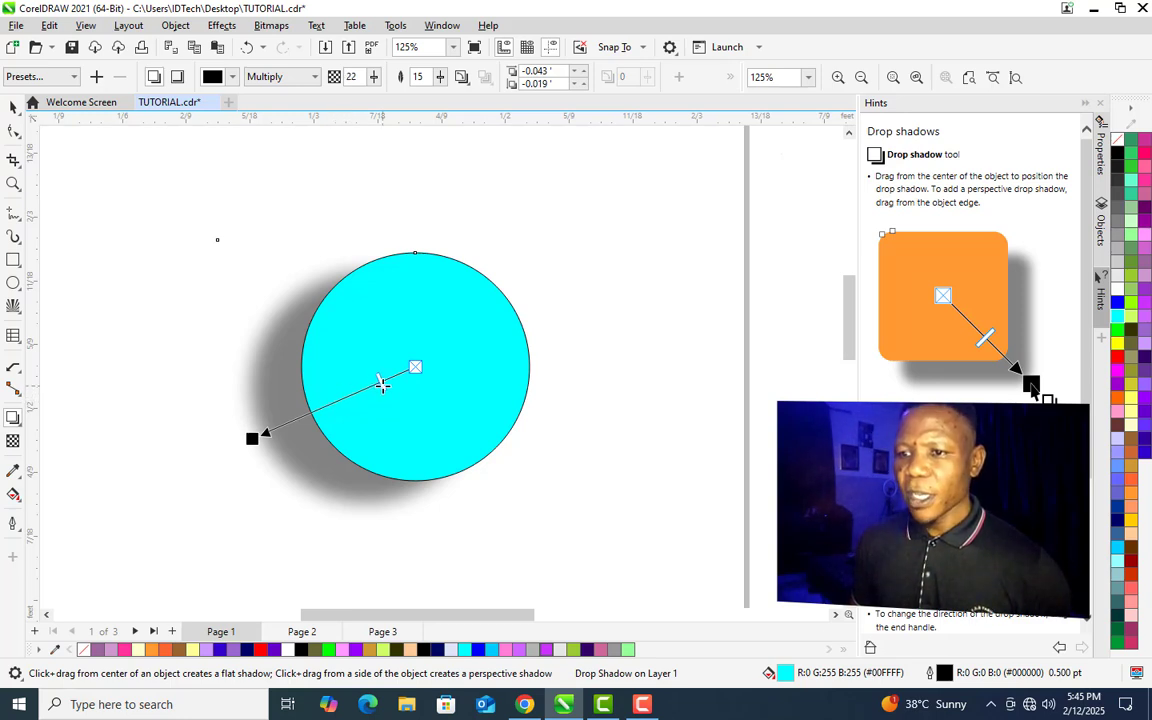
drag(383, 386, 383, 384)
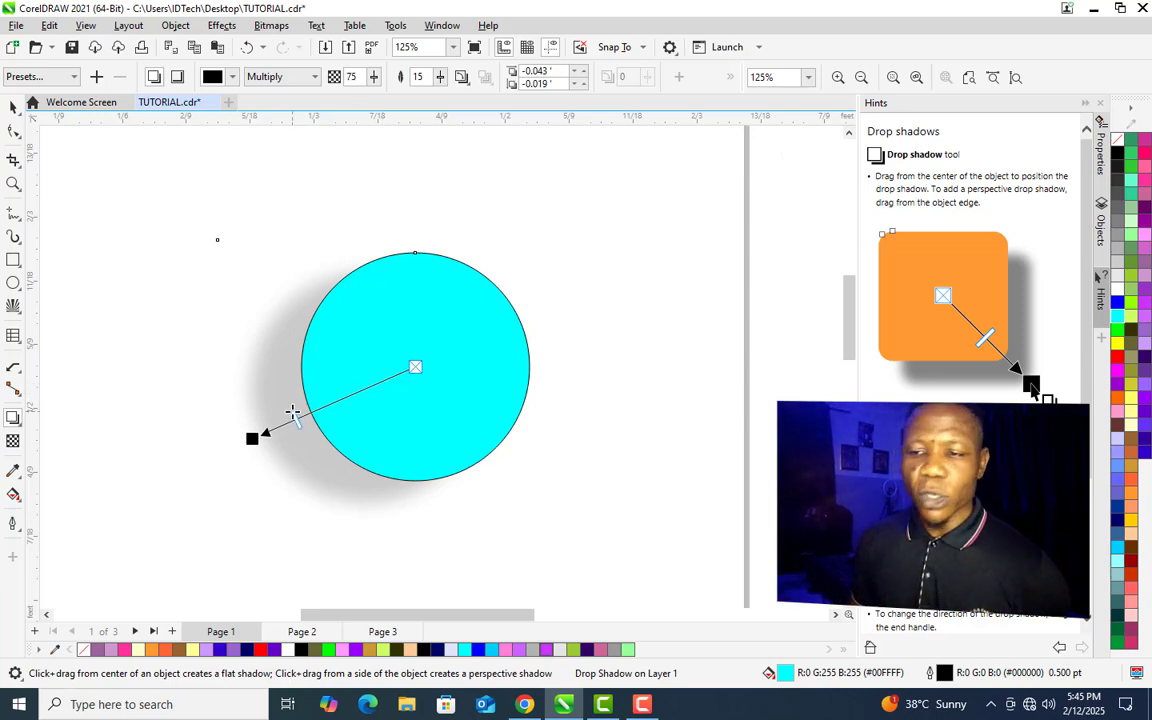
drag(293, 413, 291, 415)
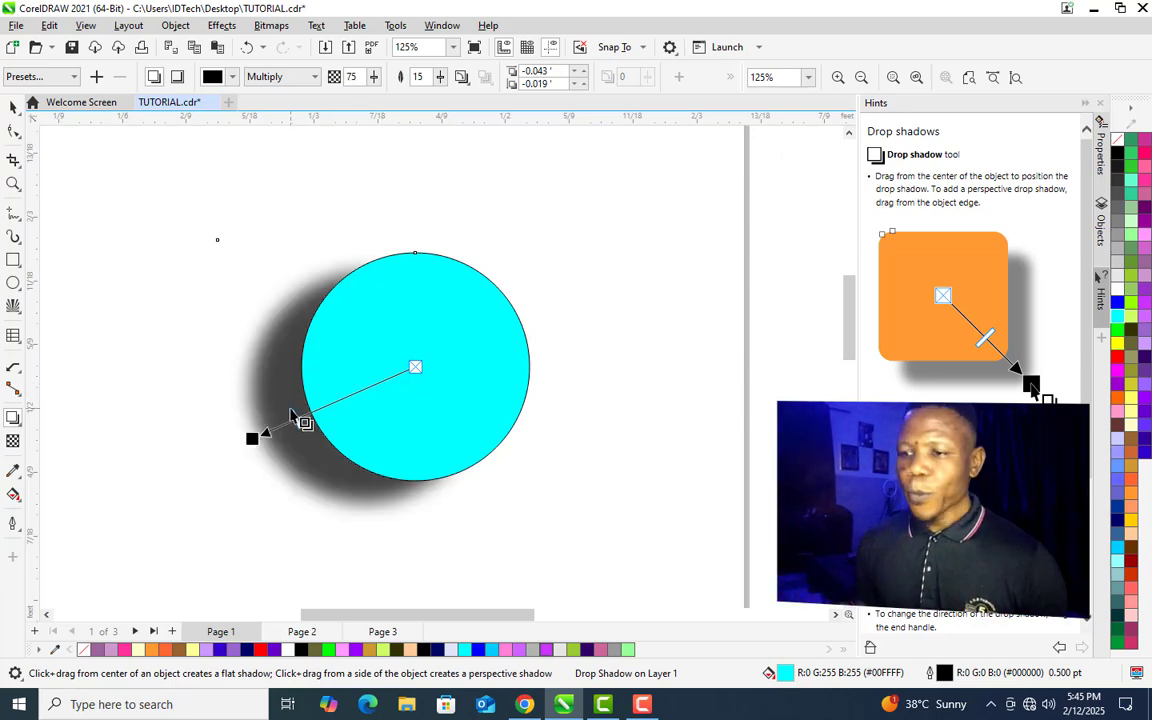
- Draw a square about 0.157 feet wide on the empty page
click(15, 420)
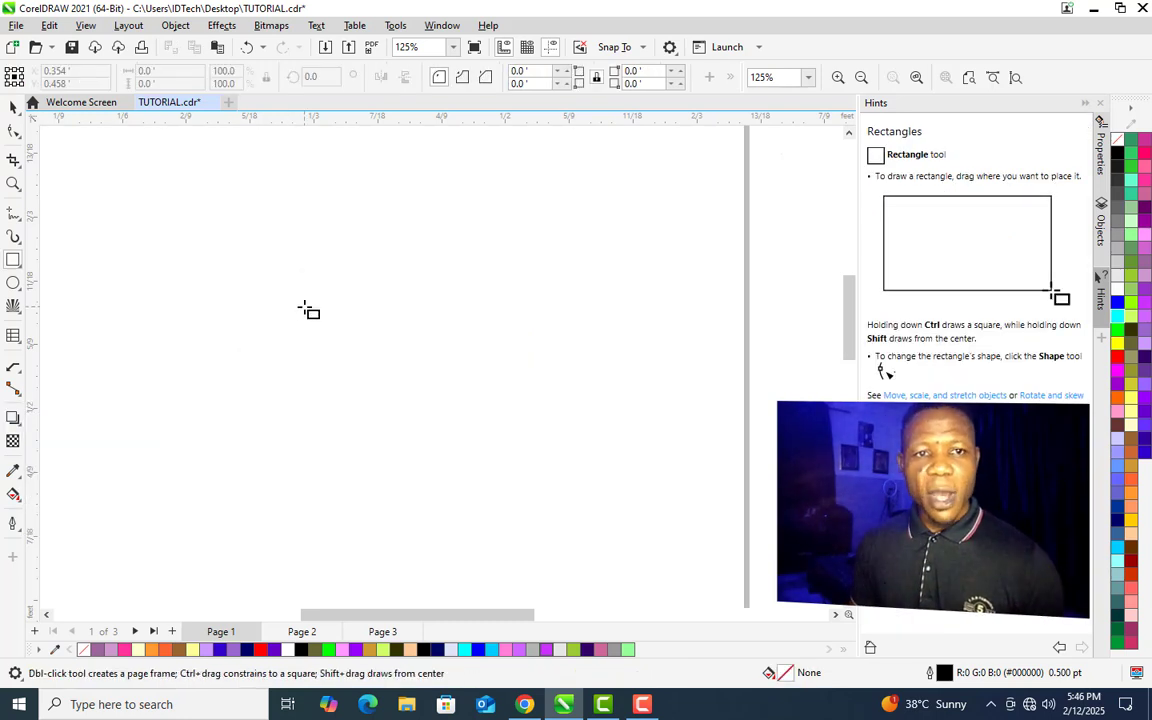
drag(311, 309, 492, 491)
key(space)
drag(401, 401, 398, 367)
- Apply an inside contour to the square with the Contour tool
click(20, 425)
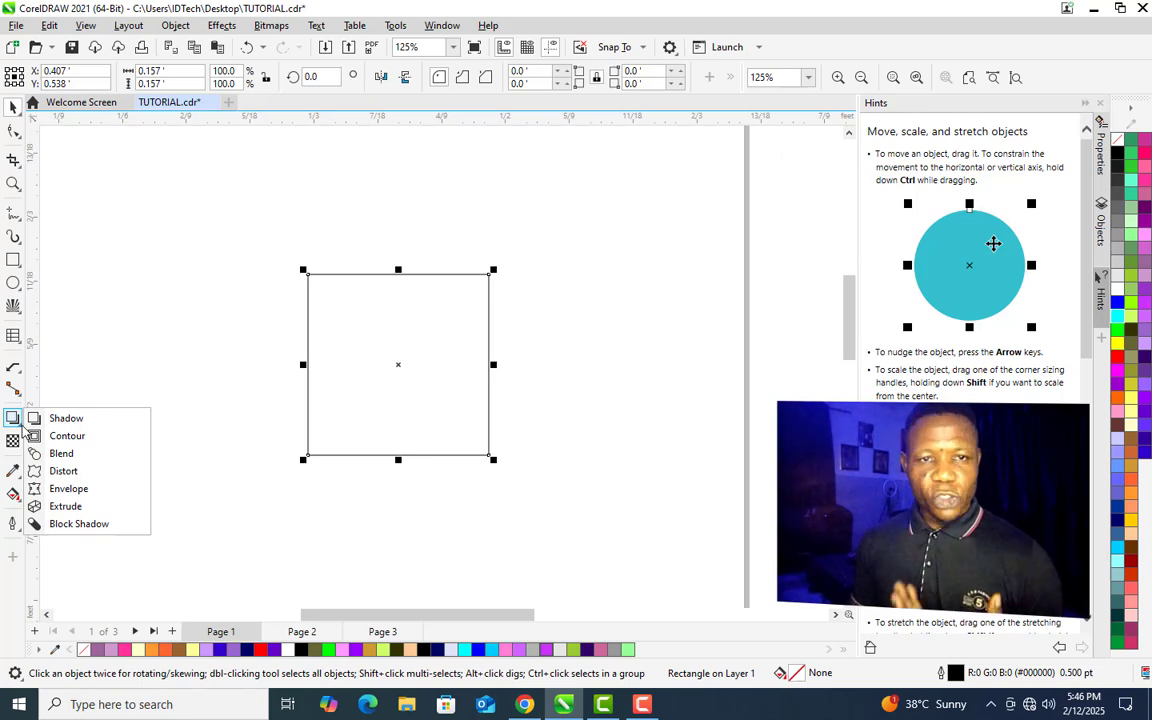
click(85, 436)
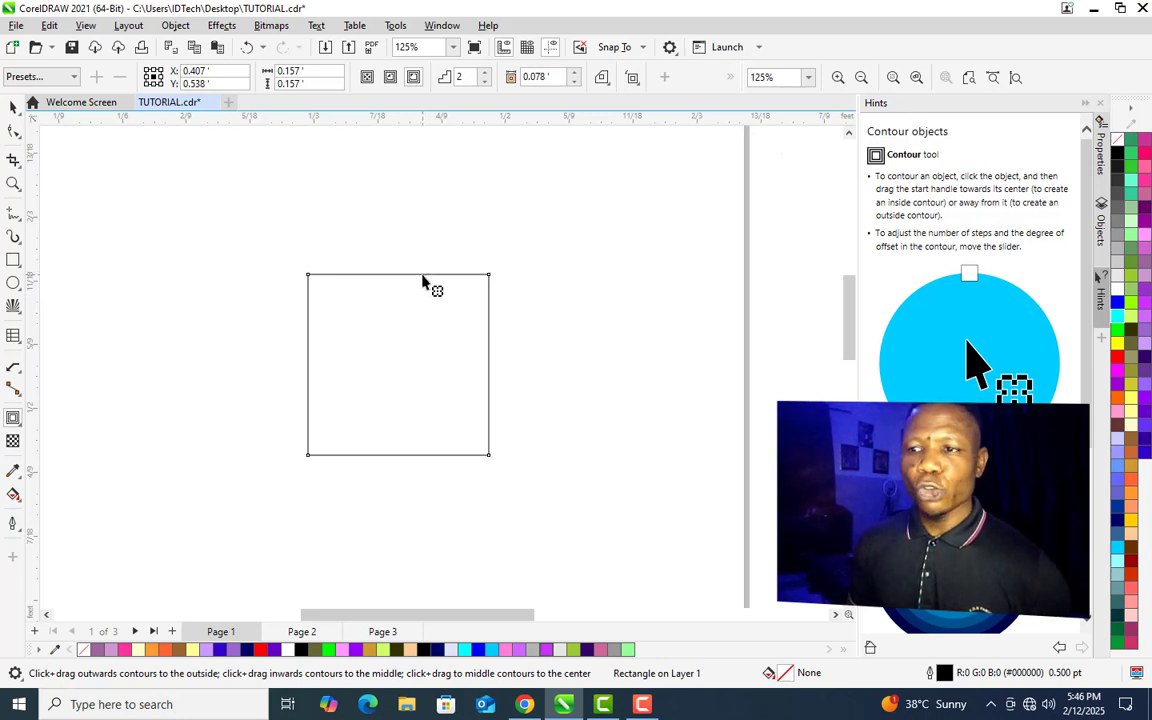
drag(422, 283, 424, 333)
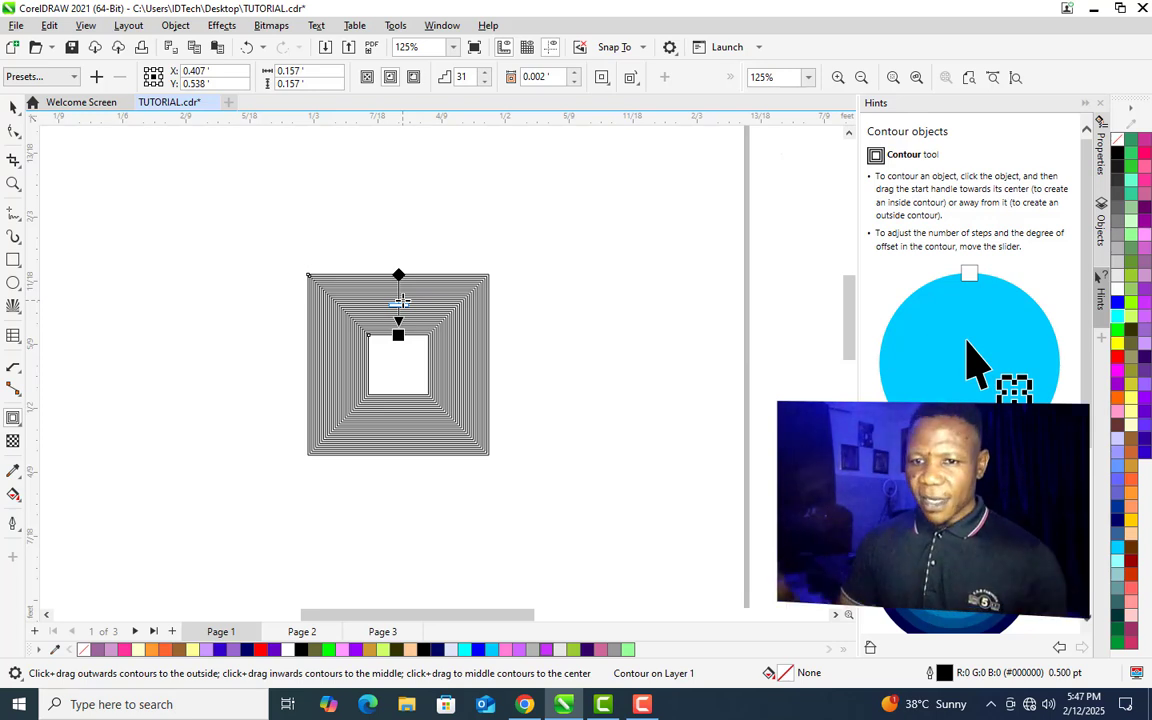
- Delete the contoured square
click(21, 426)
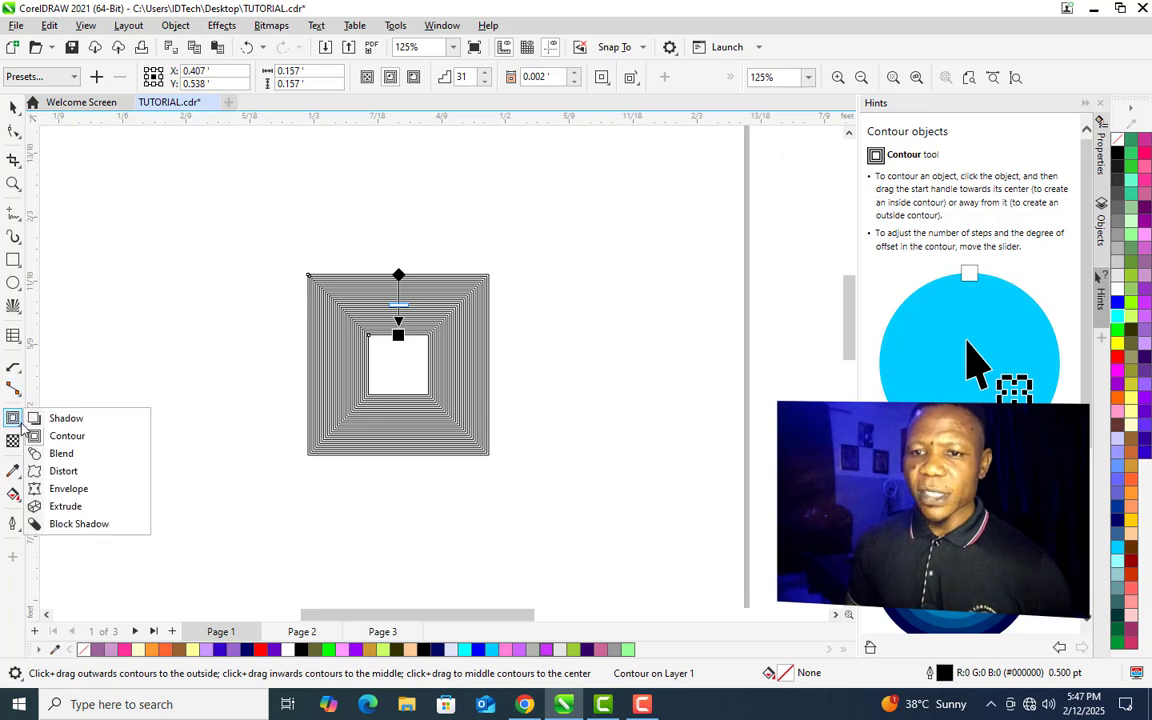
click(76, 458)
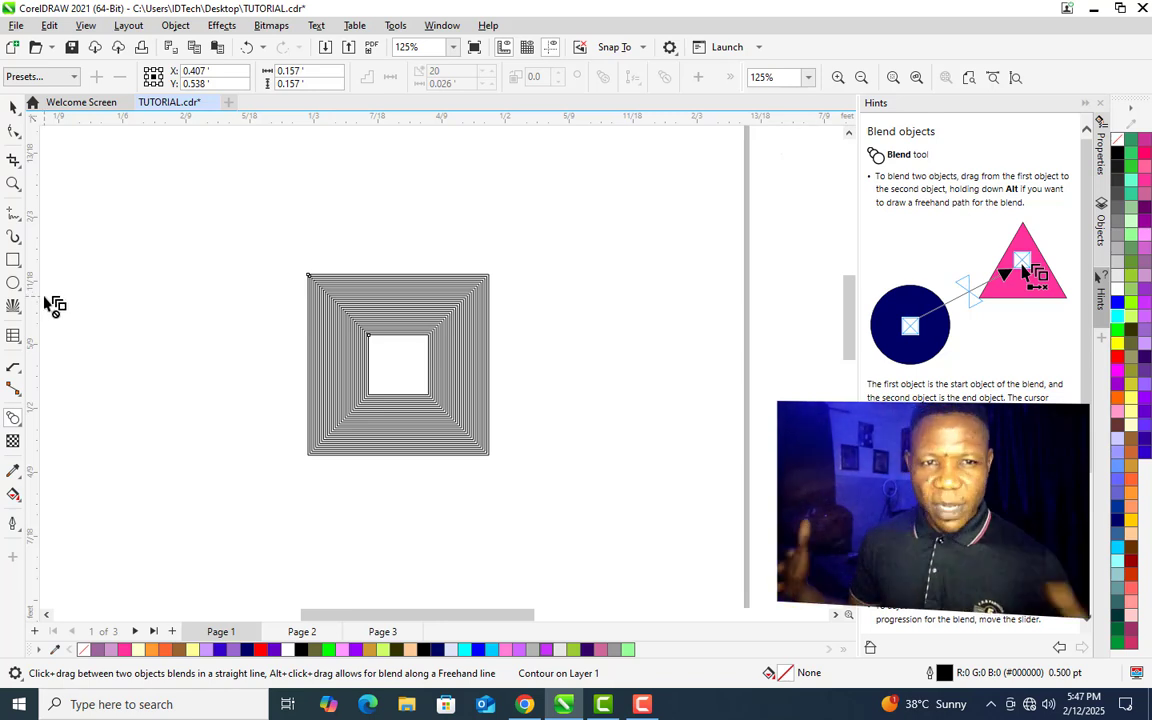
key(space)
click(331, 346)
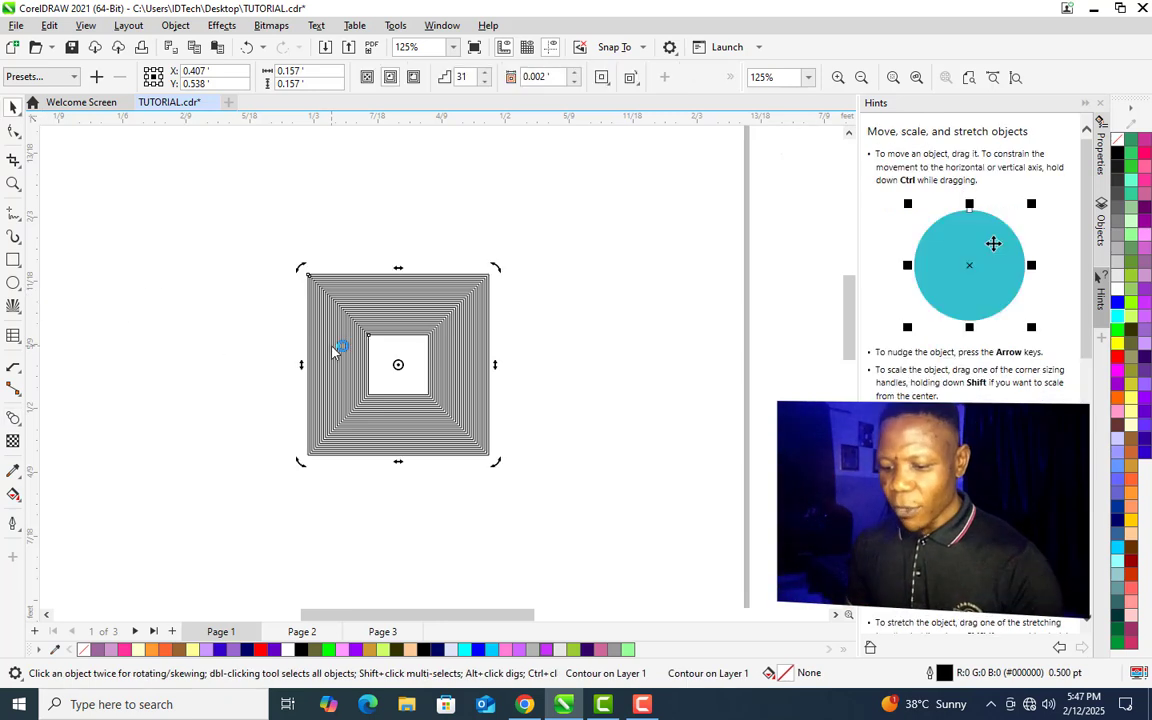
key(Delete)
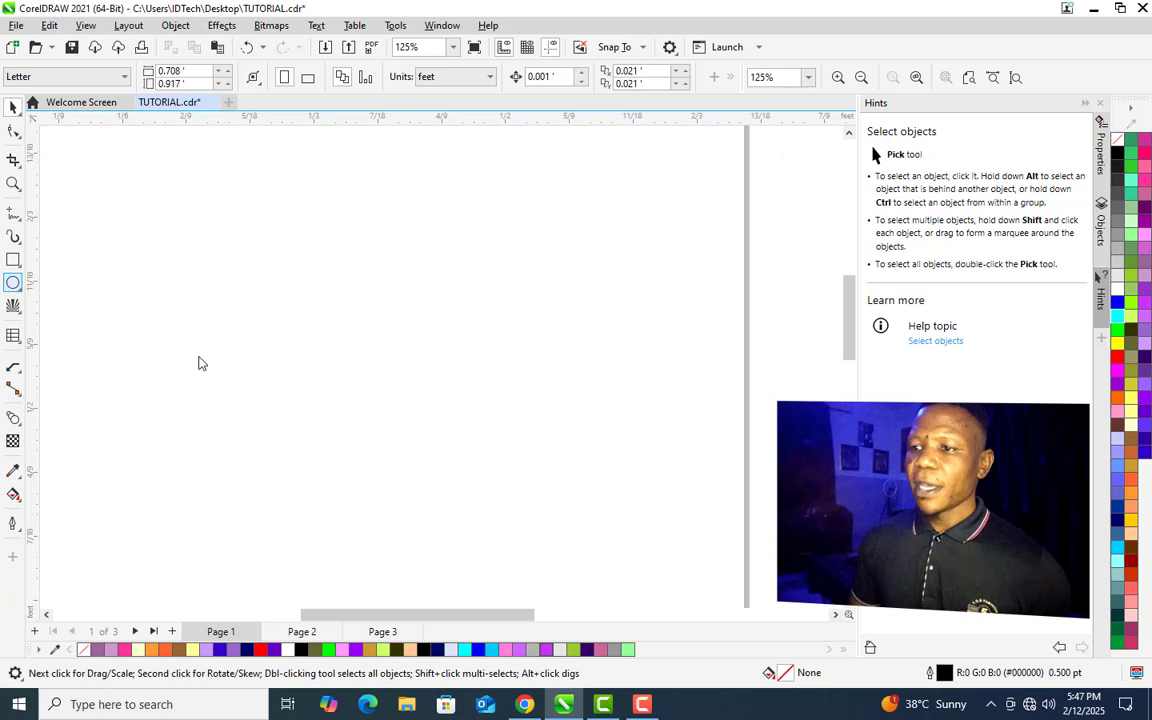
- Draw a circle about 0.137 feet wide and a rectangle about 0.144 by 0.121 feet to its left
drag(546, 300, 640, 463)
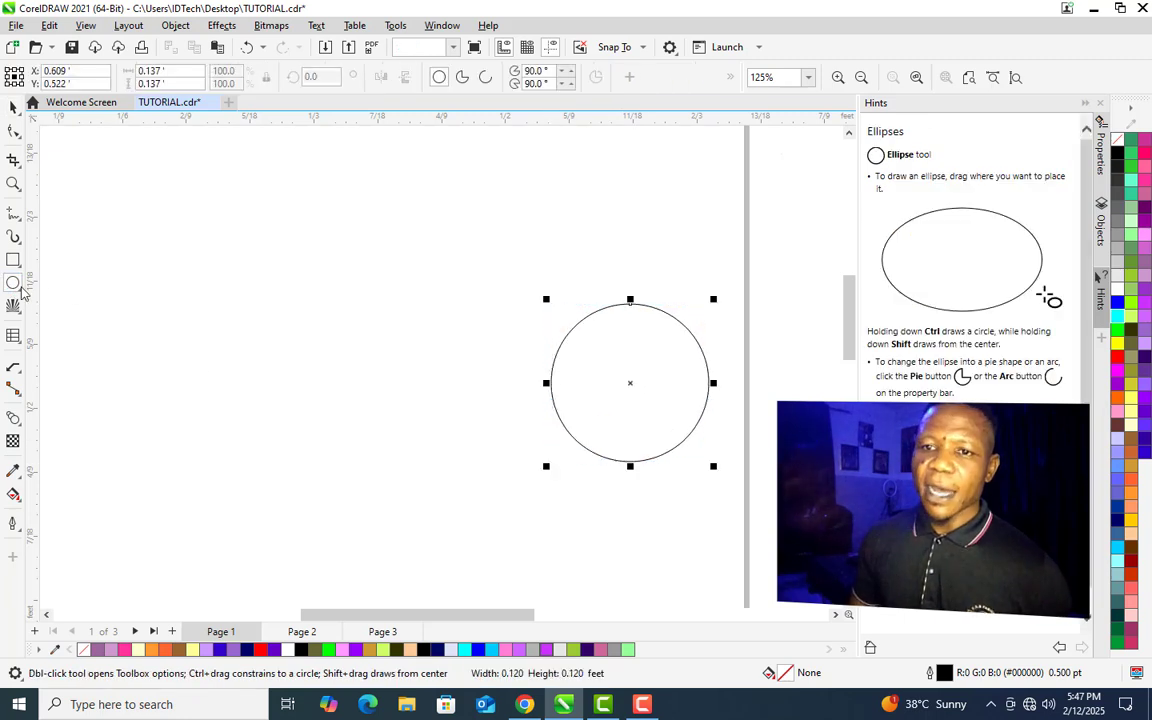
click(13, 260)
drag(128, 257, 293, 394)
drag(330, 468, 331, 472)
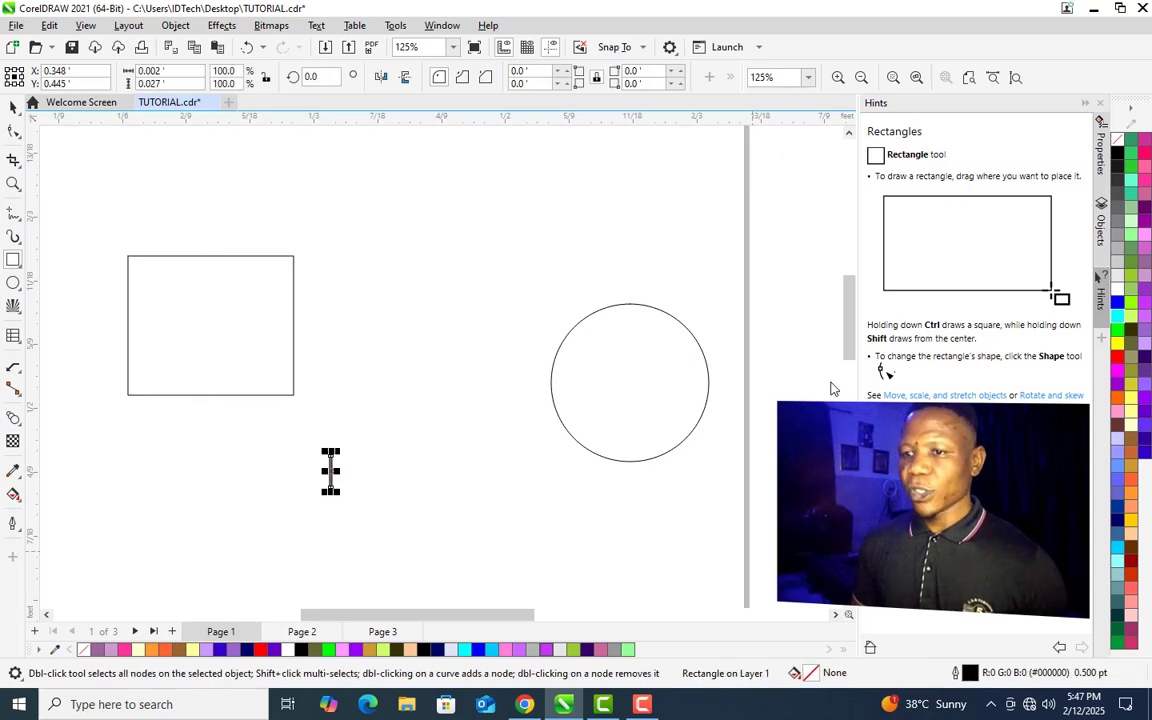
- Fill the rectangle pink and the circle purple
key(space)
click(226, 313)
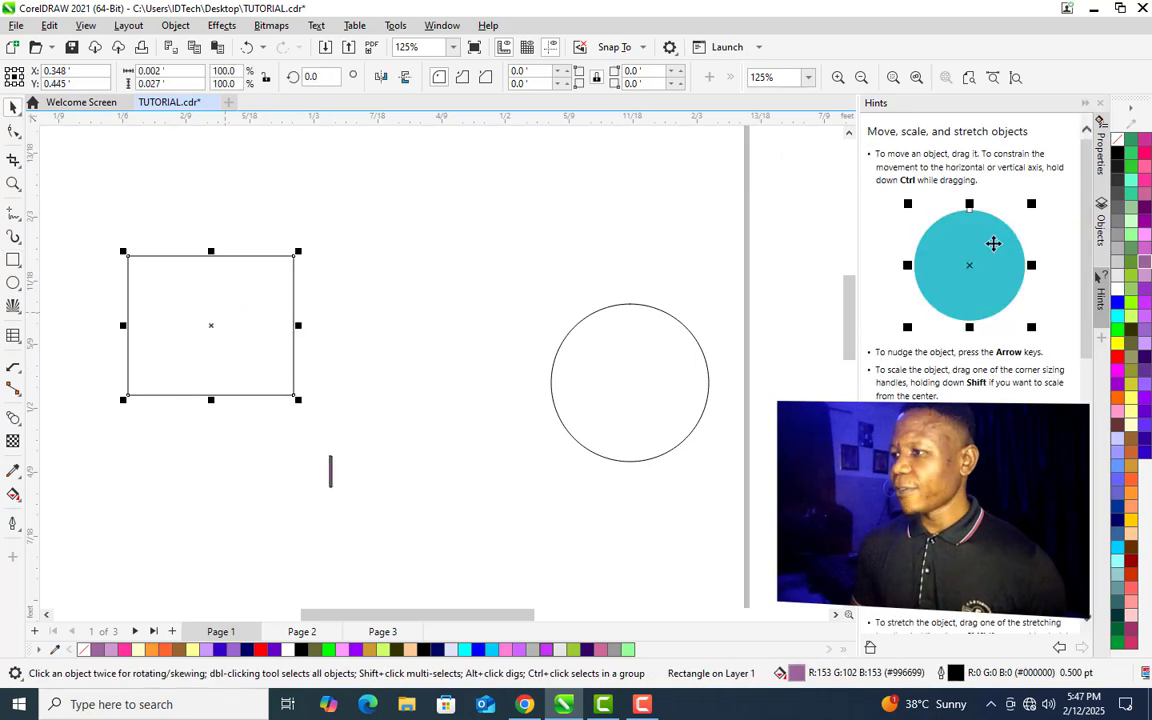
click(1143, 196)
click(636, 385)
click(1145, 289)
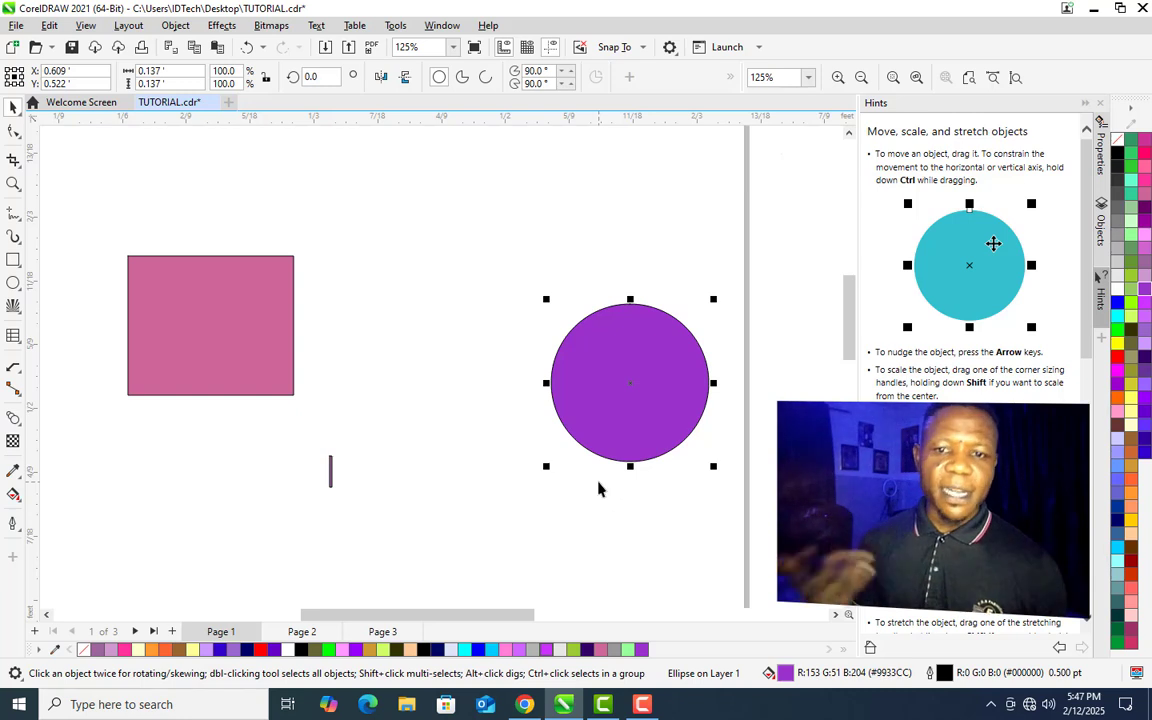
- Blend the pink rectangle into the purple circle with the Blend tool
click(22, 430)
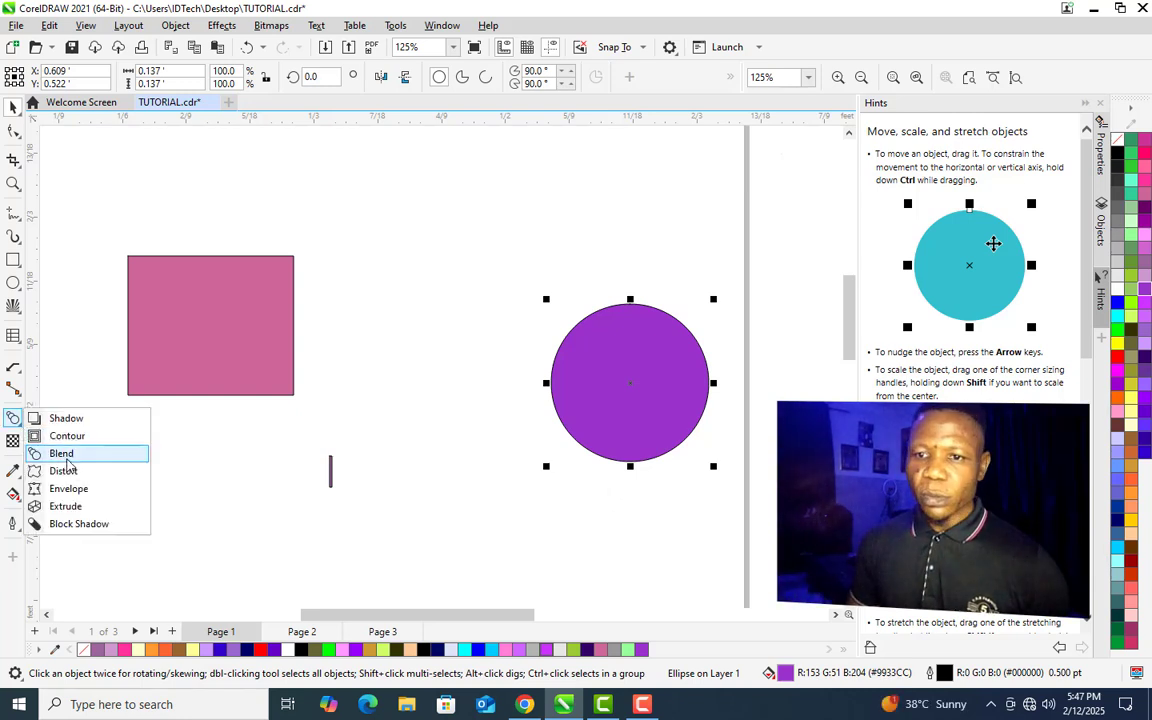
click(61, 453)
drag(211, 325, 605, 400)
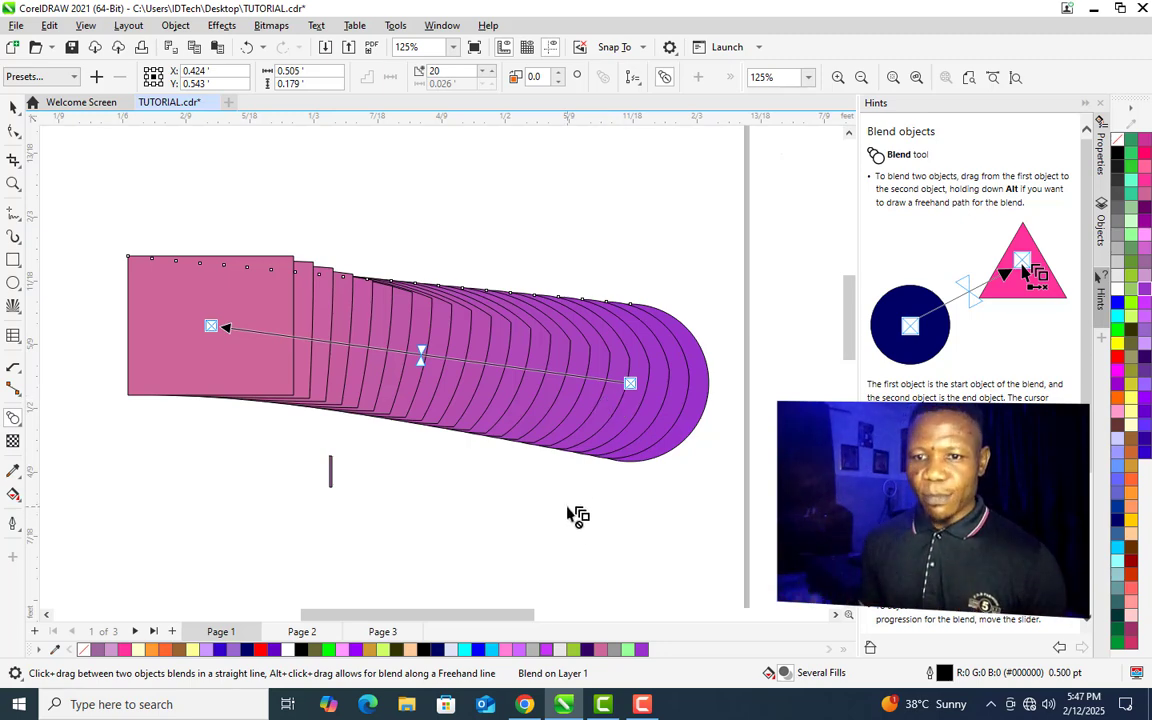
- Delete the blended objects
click(22, 426)
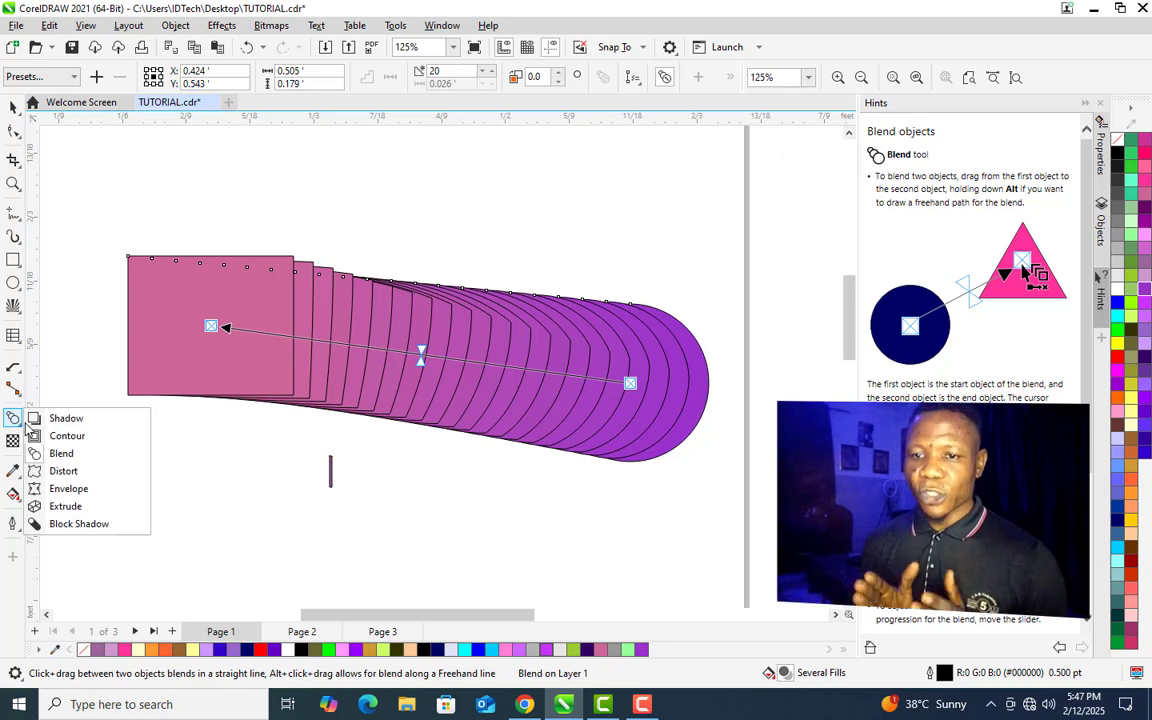
click(57, 470)
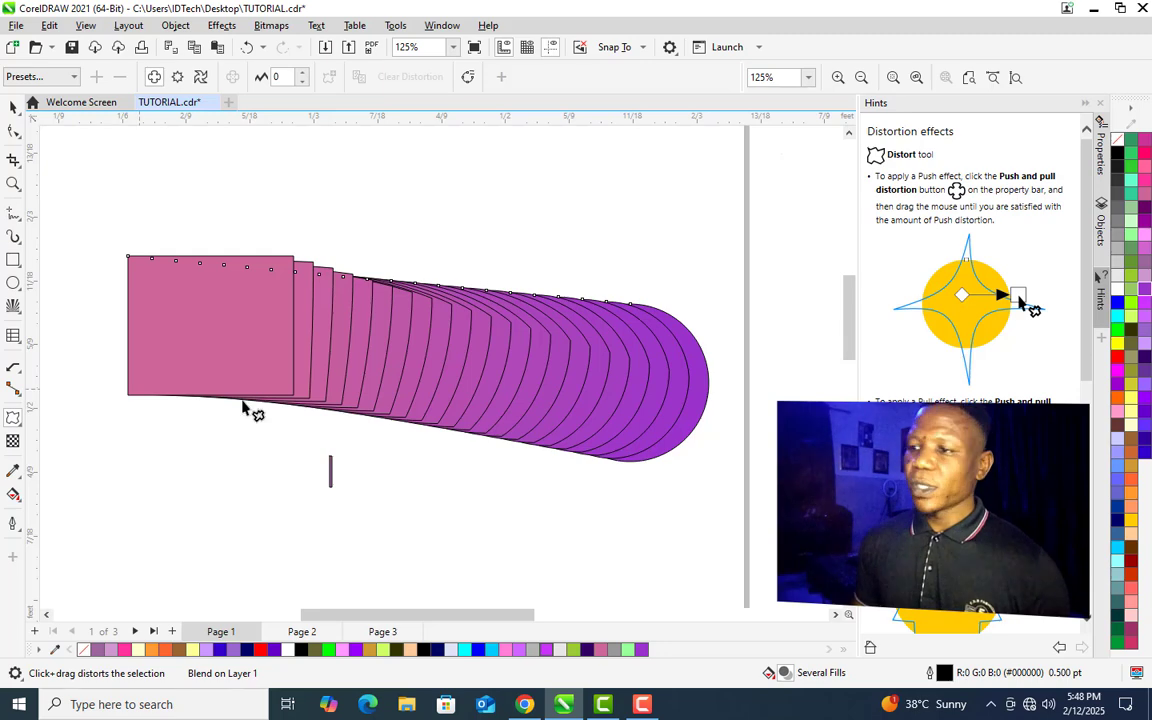
key(space)
key(Delete)
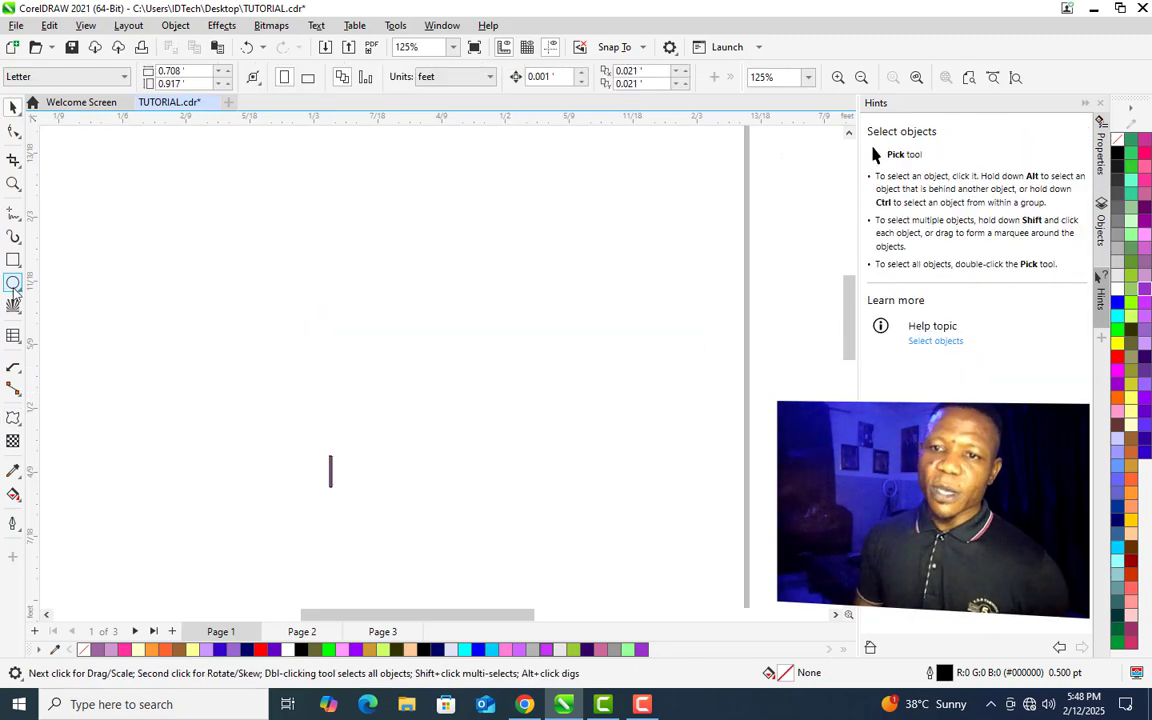
- Draw a rectangle about 0.207 by 0.142 feet
click(12, 260)
drag(273, 263, 511, 427)
key(space)
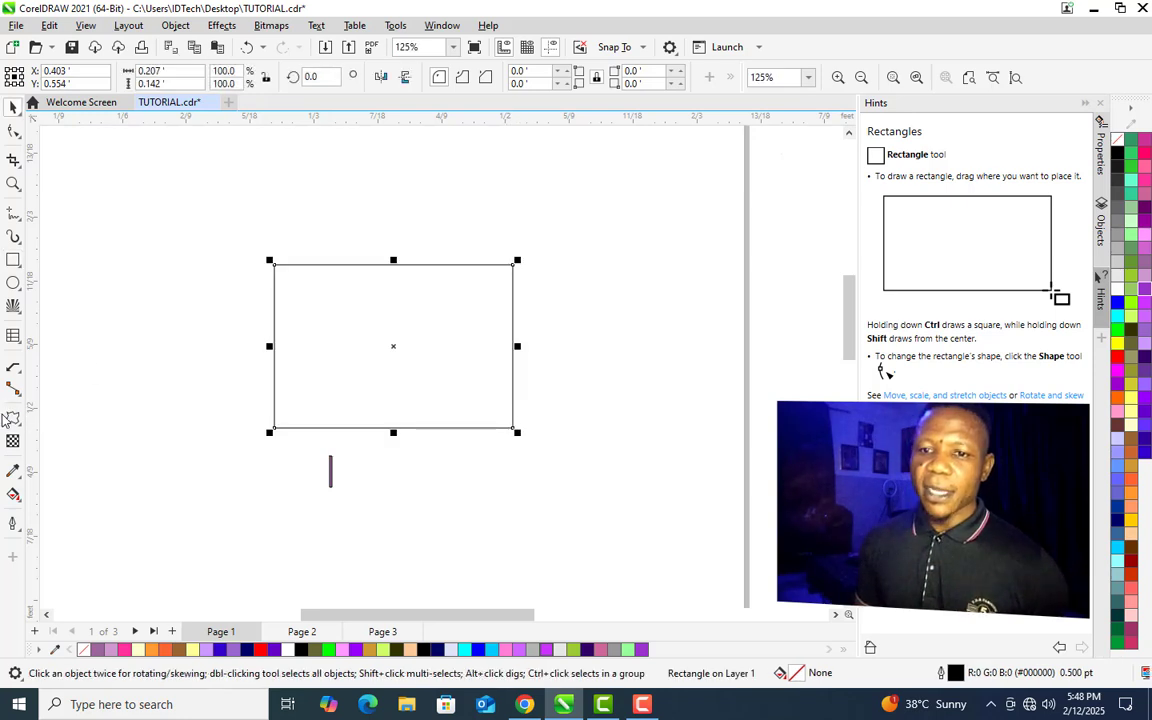
- Apply a push-pull distortion of -110 to the rectangle with the Distort tool and fill it purple
click(13, 418)
drag(338, 301, 172, 350)
click(1147, 336)
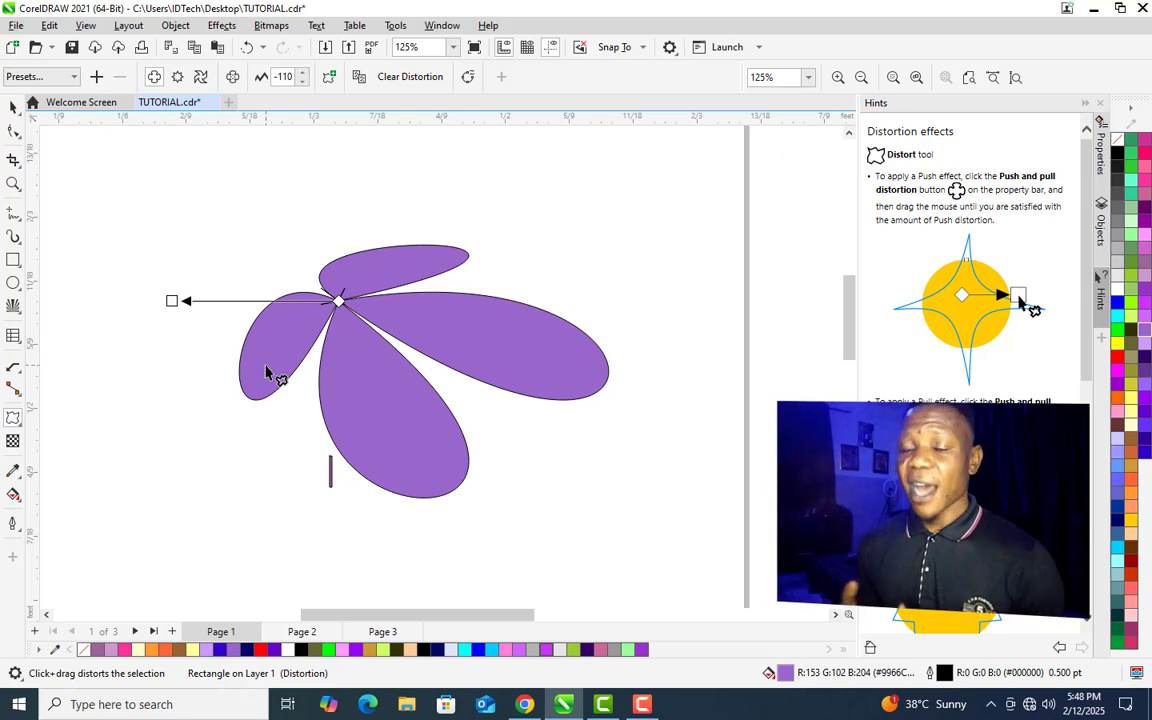
- Pick the Extrude tool and draw a new rectangle about 0.221 by 0.121 feet
click(17, 421)
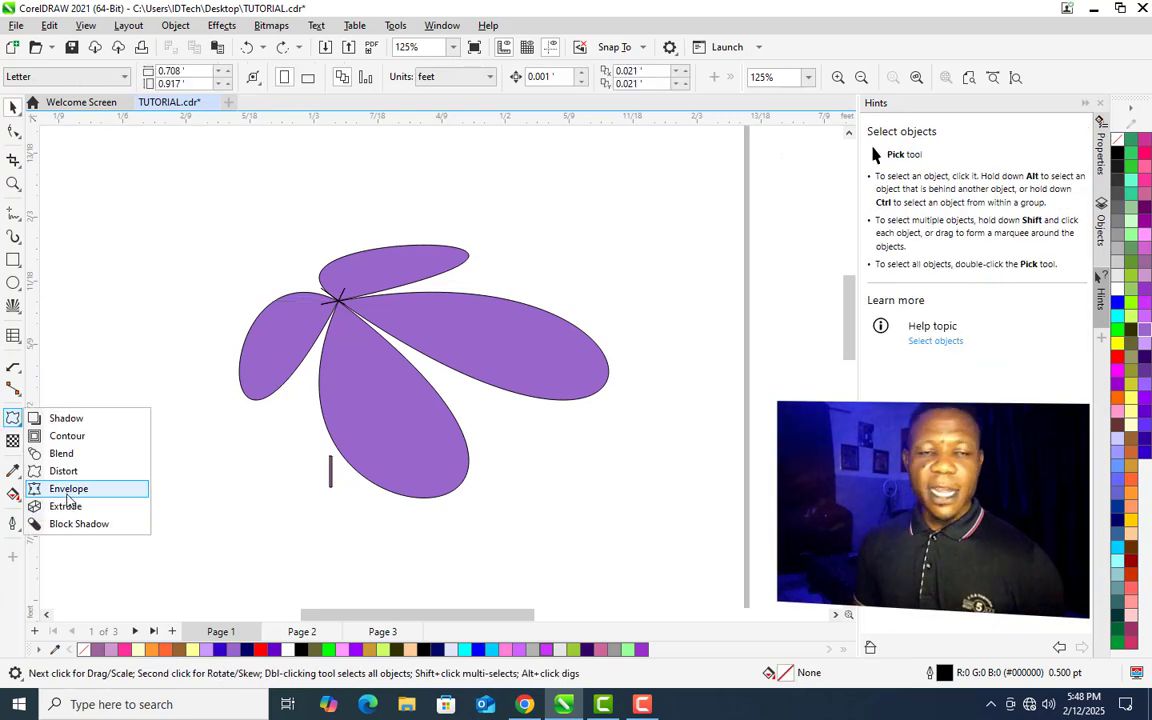
click(66, 507)
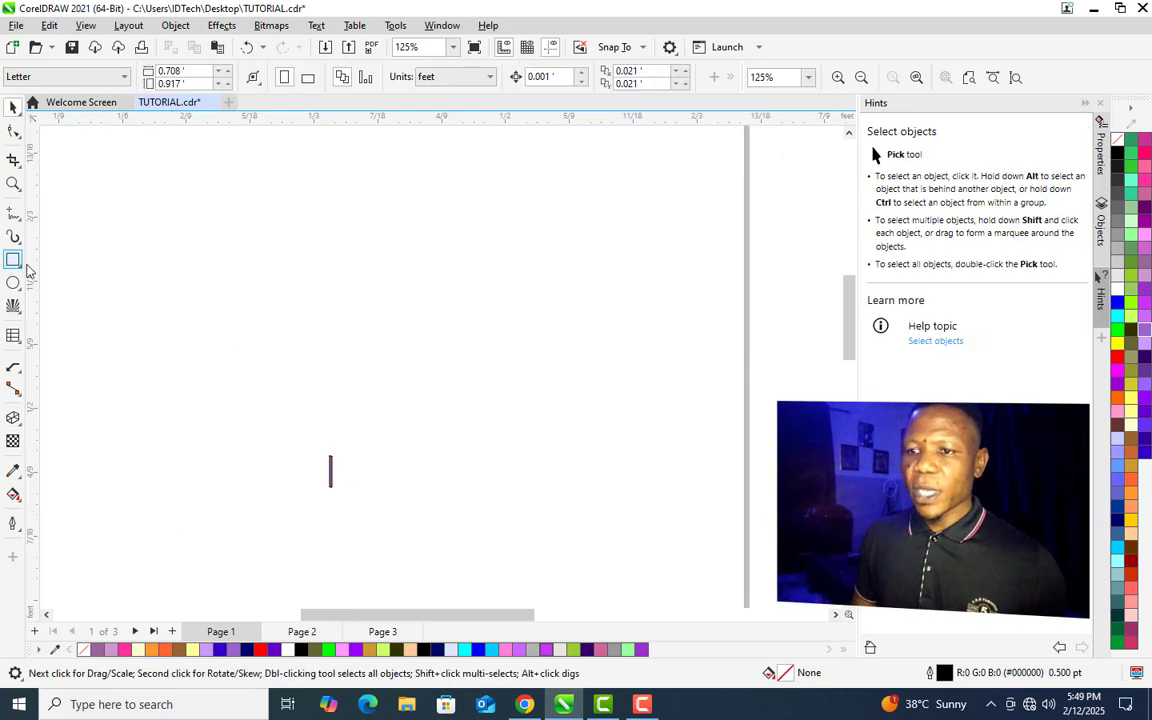
click(14, 260)
drag(309, 231, 564, 371)
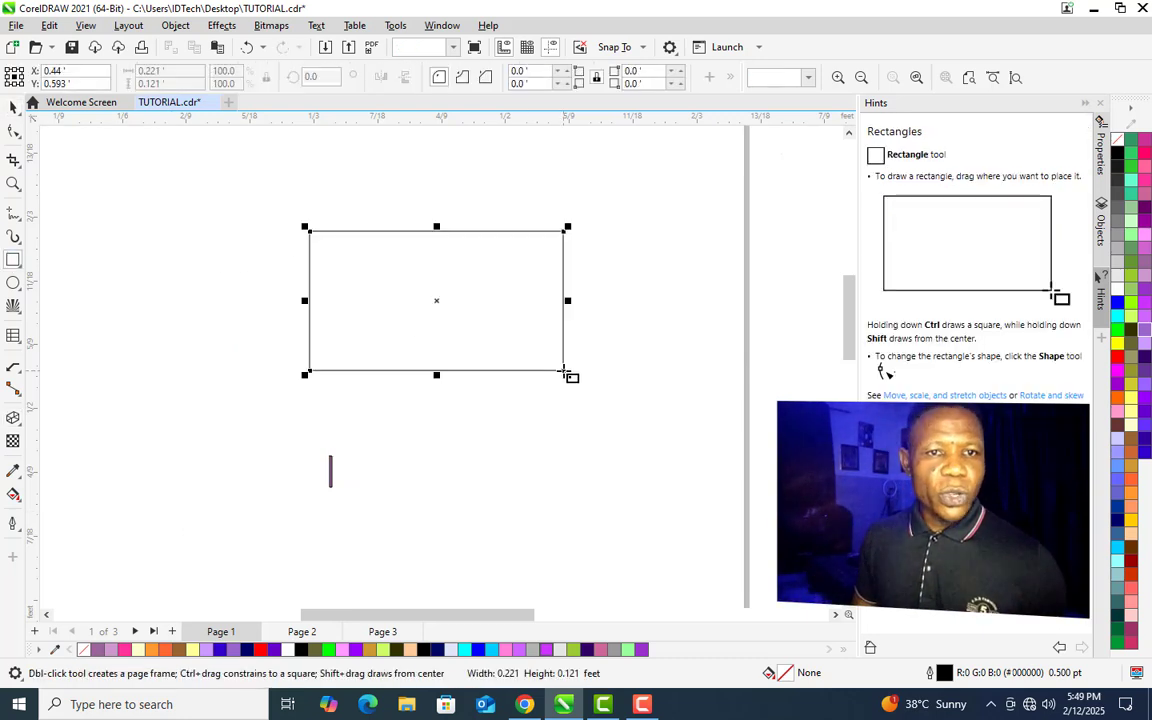
- Extrude the rectangle with the Extrude tool, fill it green, and pull the extrusion's vanishing point to the right
click(13, 419)
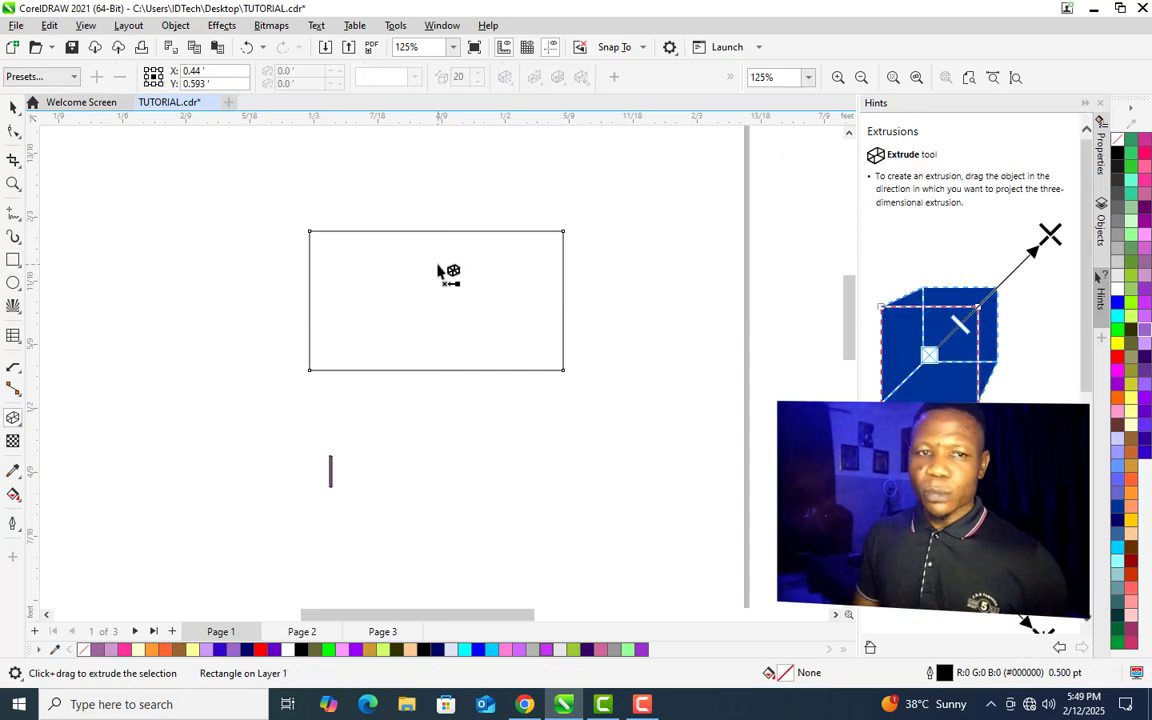
drag(446, 270, 437, 517)
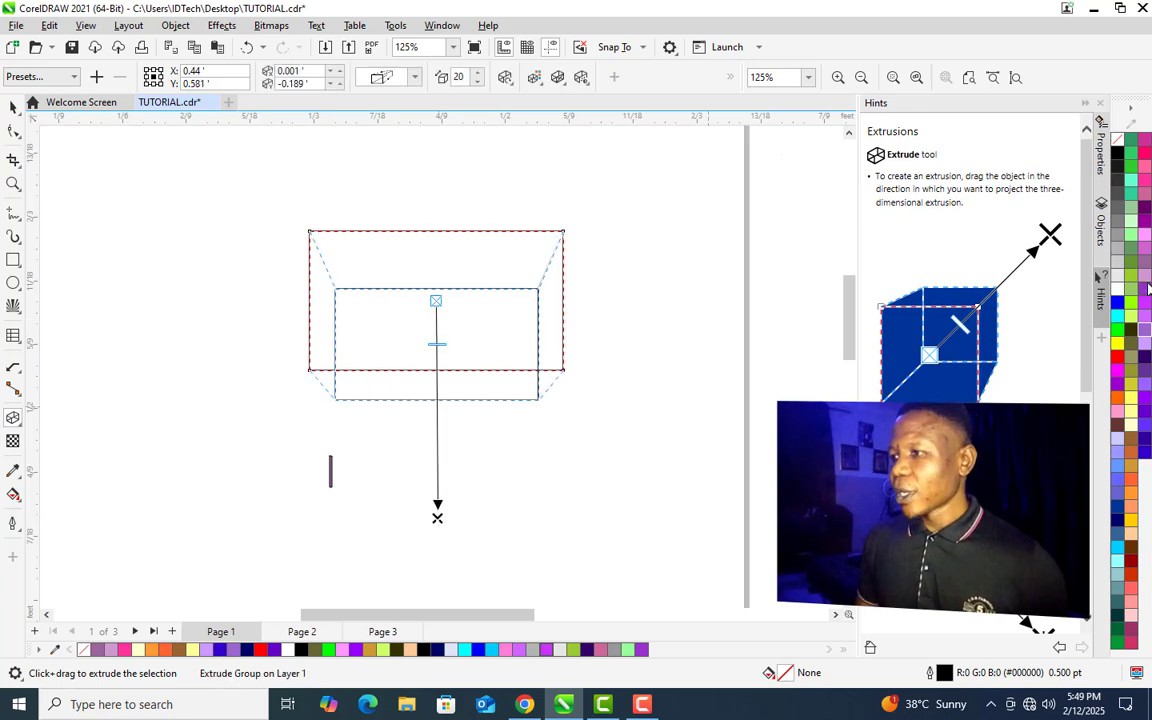
click(1134, 291)
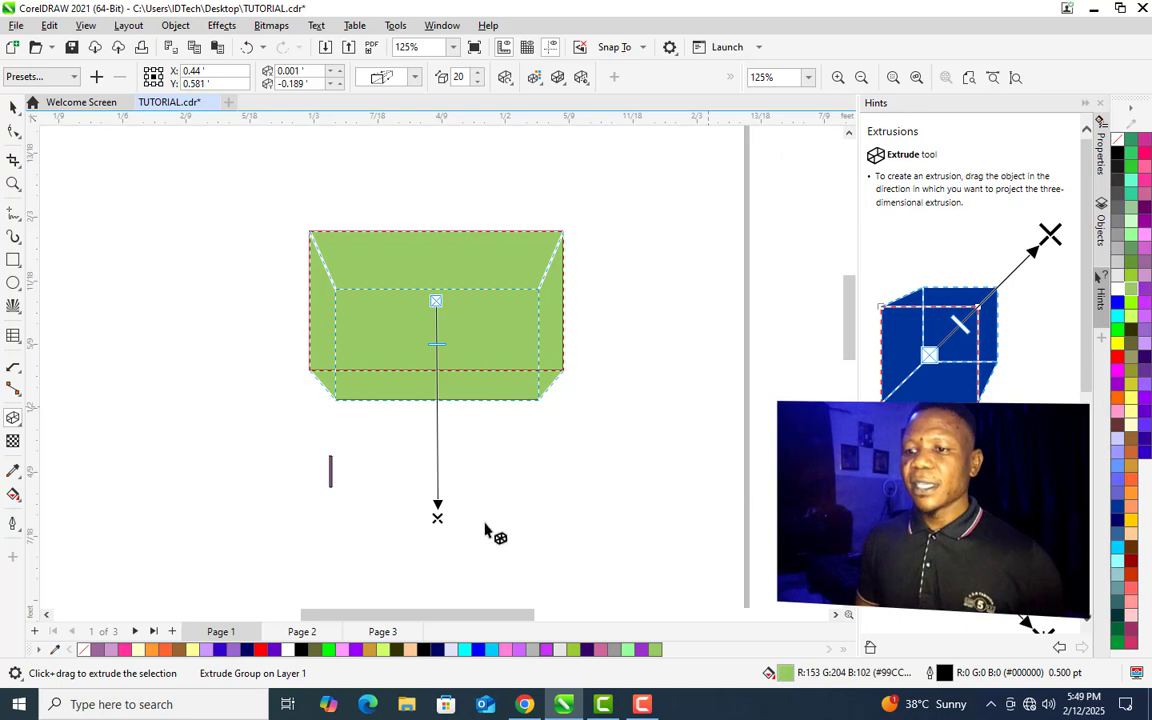
drag(436, 519, 723, 287)
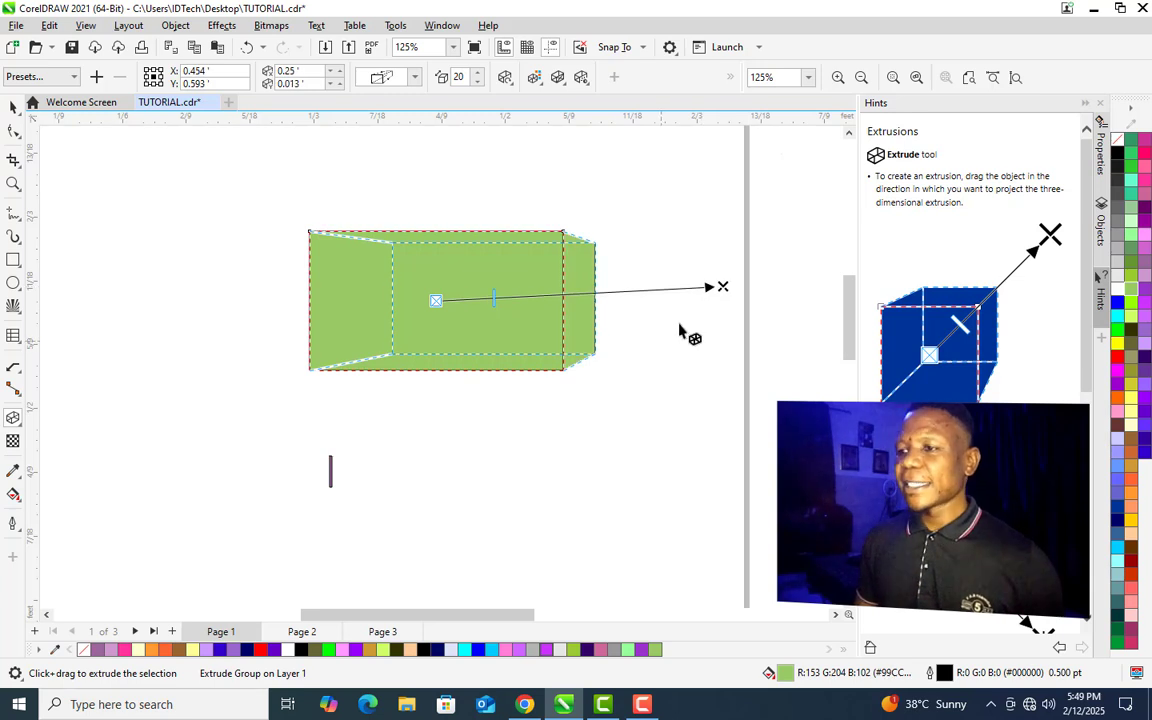
key(space)
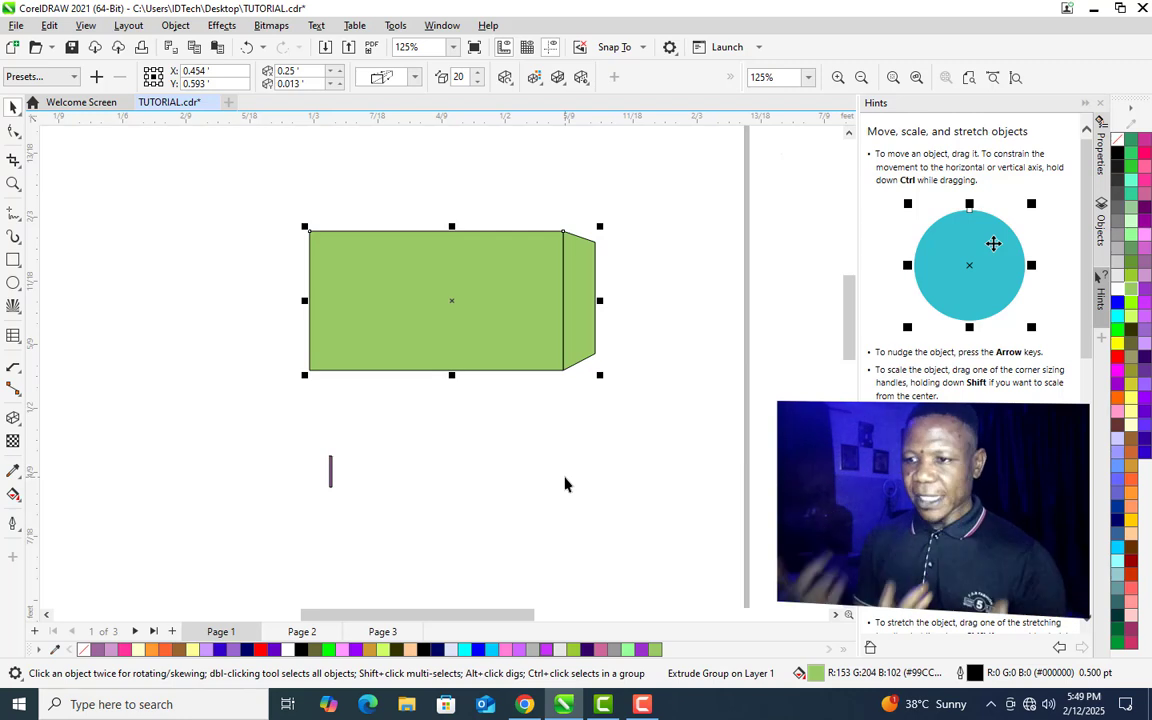
- Add a block shadow to the extruded rectangle with the Block Shadow tool, directing it down and to the left
click(20, 427)
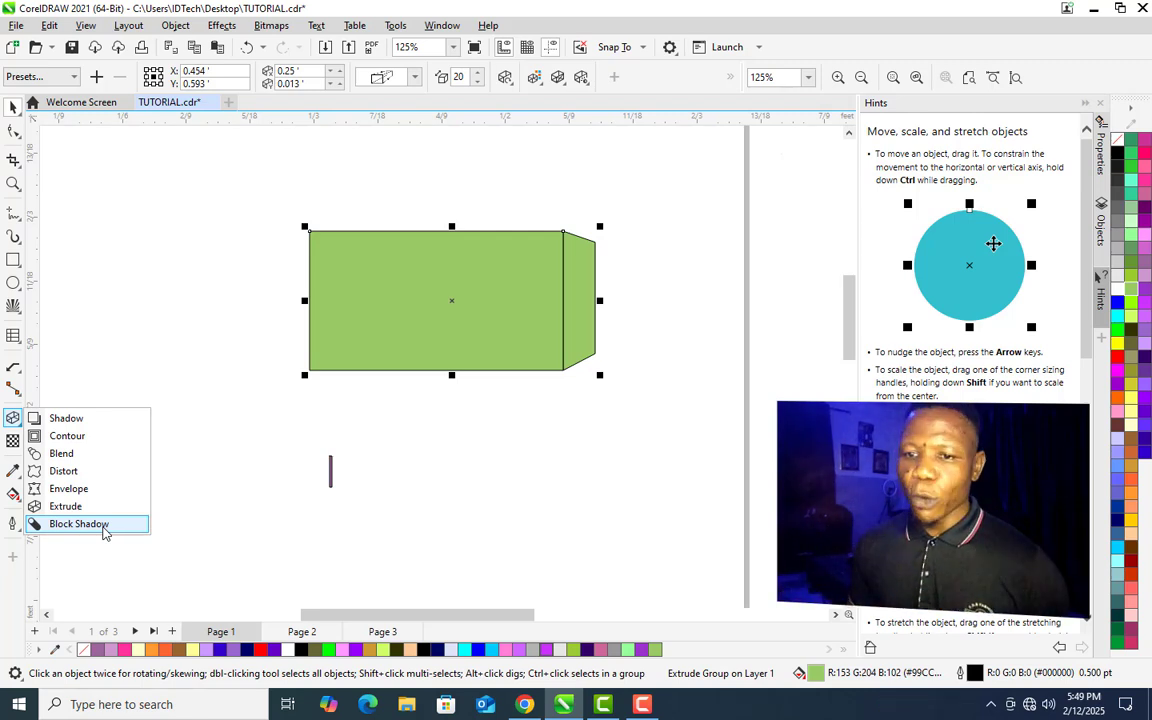
click(103, 532)
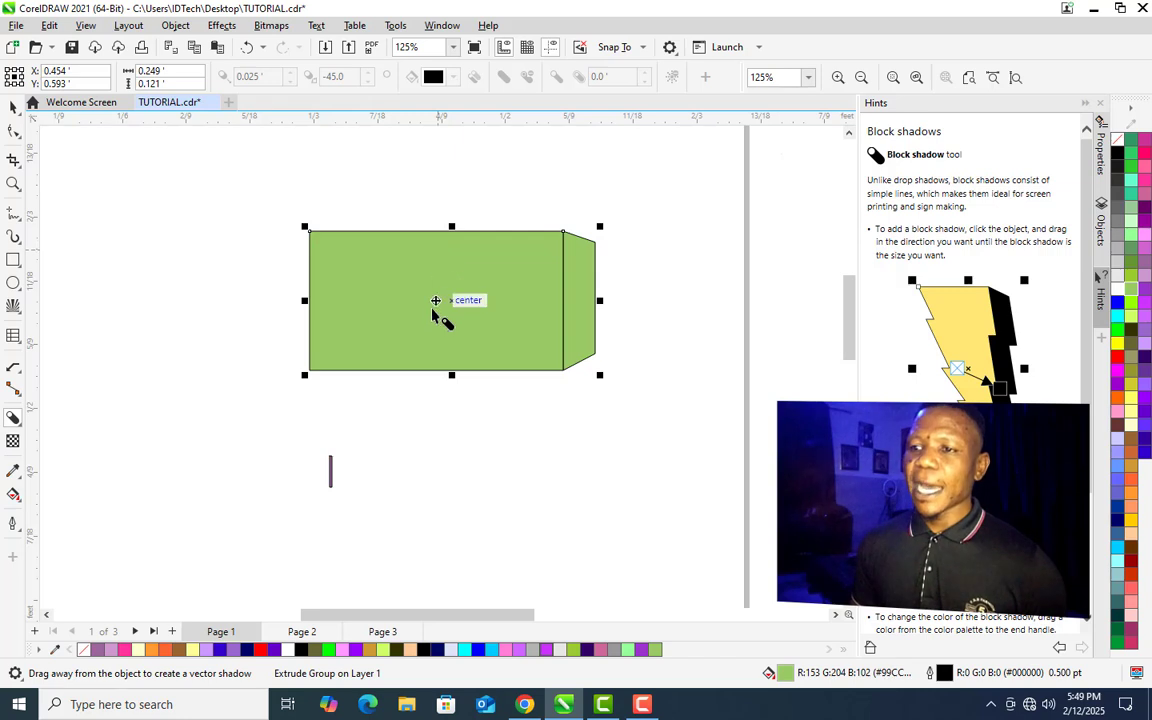
click(435, 256)
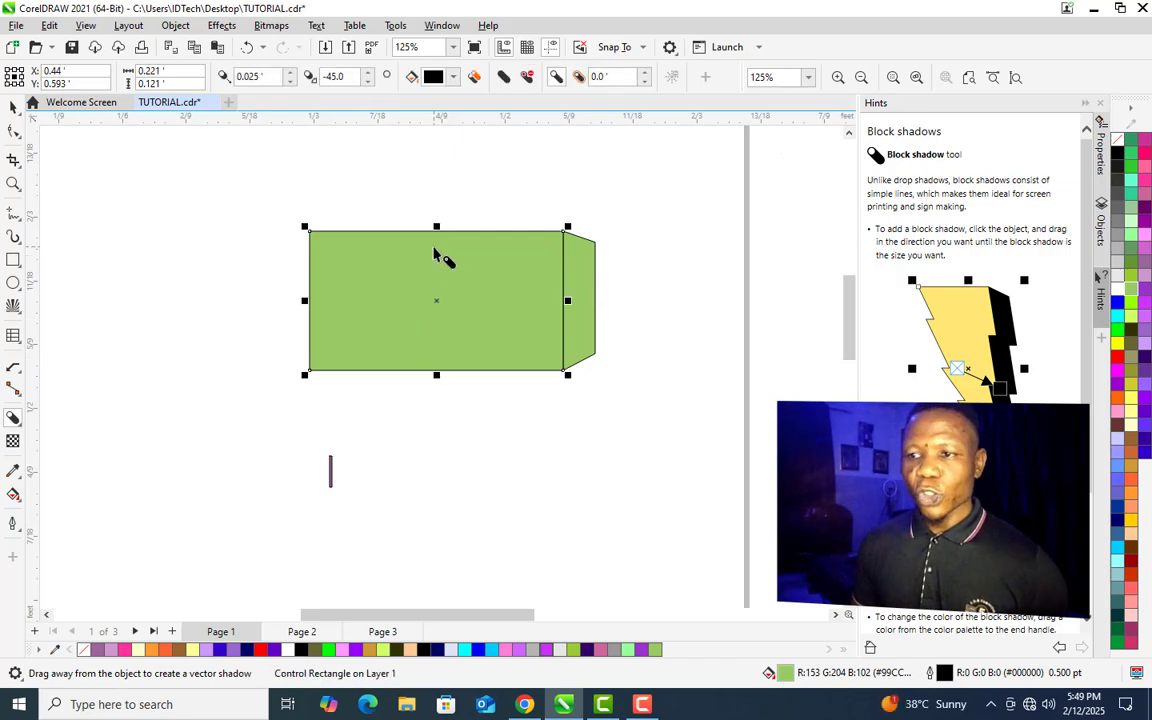
drag(437, 298, 426, 491)
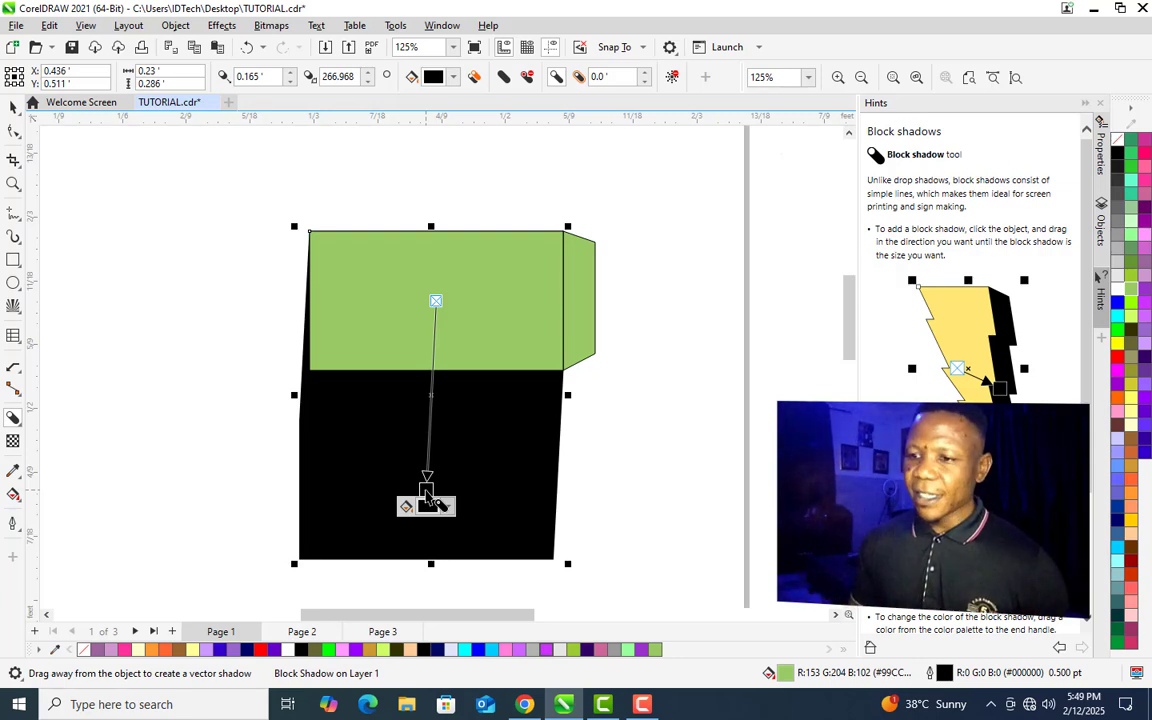
drag(427, 493, 378, 338)
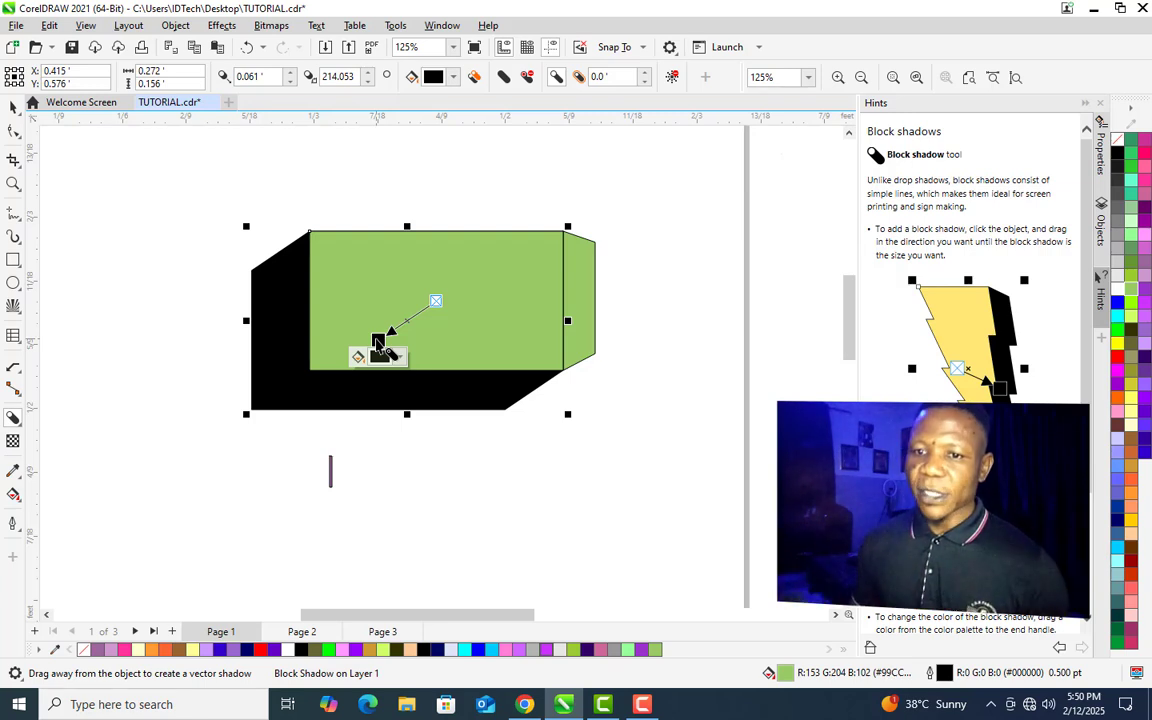
click(450, 324)
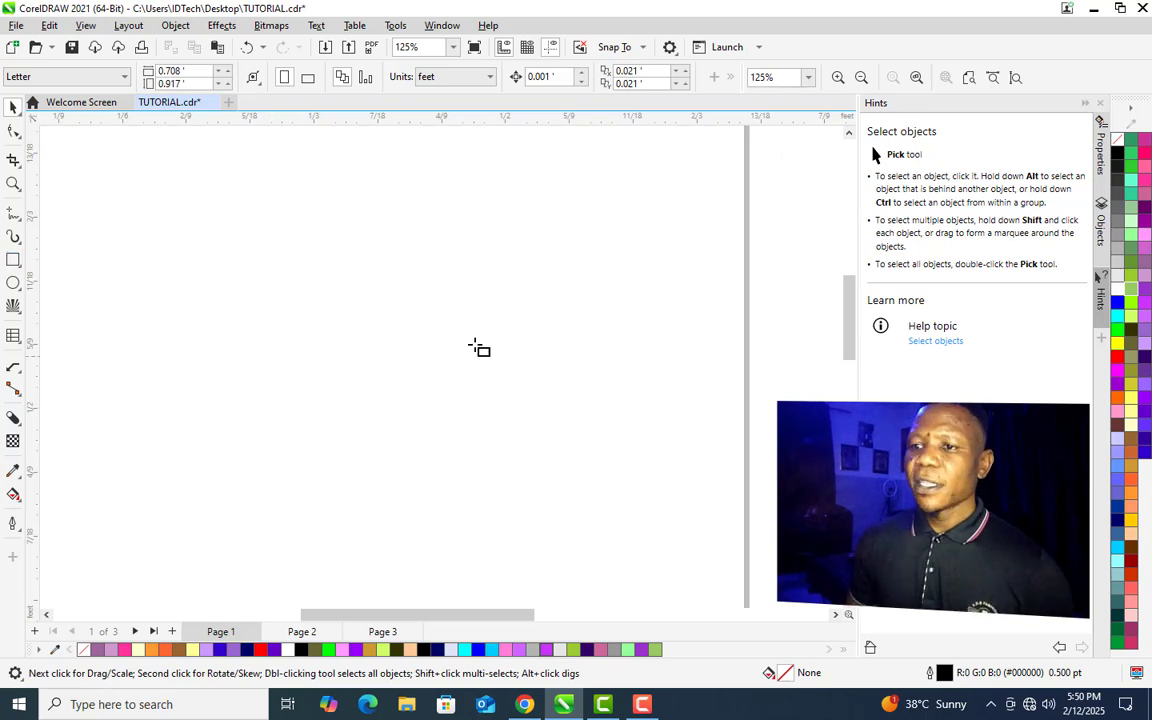
- Draw a rectangle about 0.29 by 0.186 feet and fill it blue
key(F6)
drag(303, 291, 648, 515)
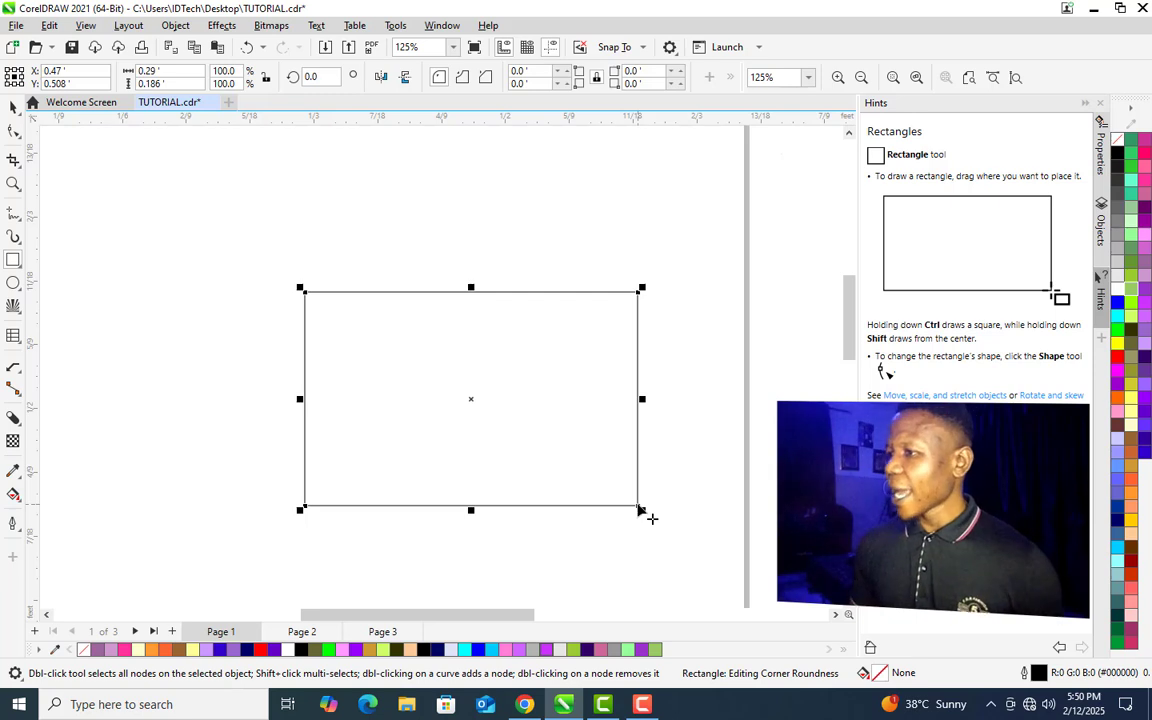
click(1118, 303)
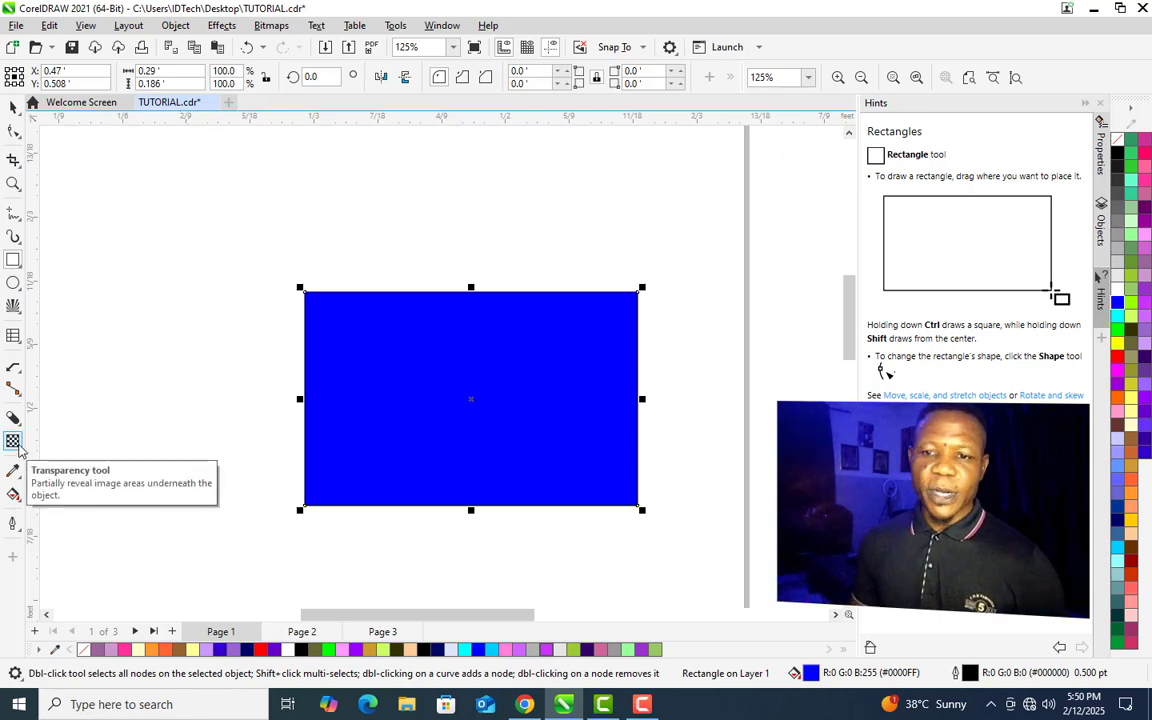
- Apply a uniform transparency of 74 to the blue rectangle with the Transparency tool
click(13, 442)
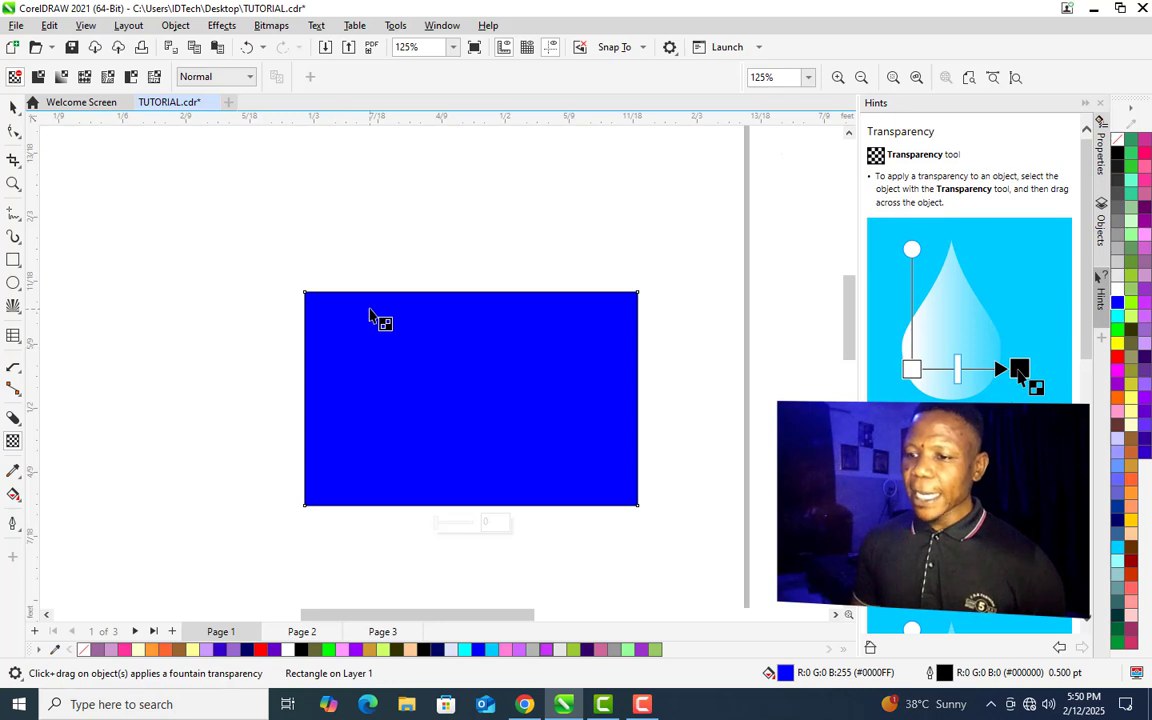
drag(368, 307, 610, 487)
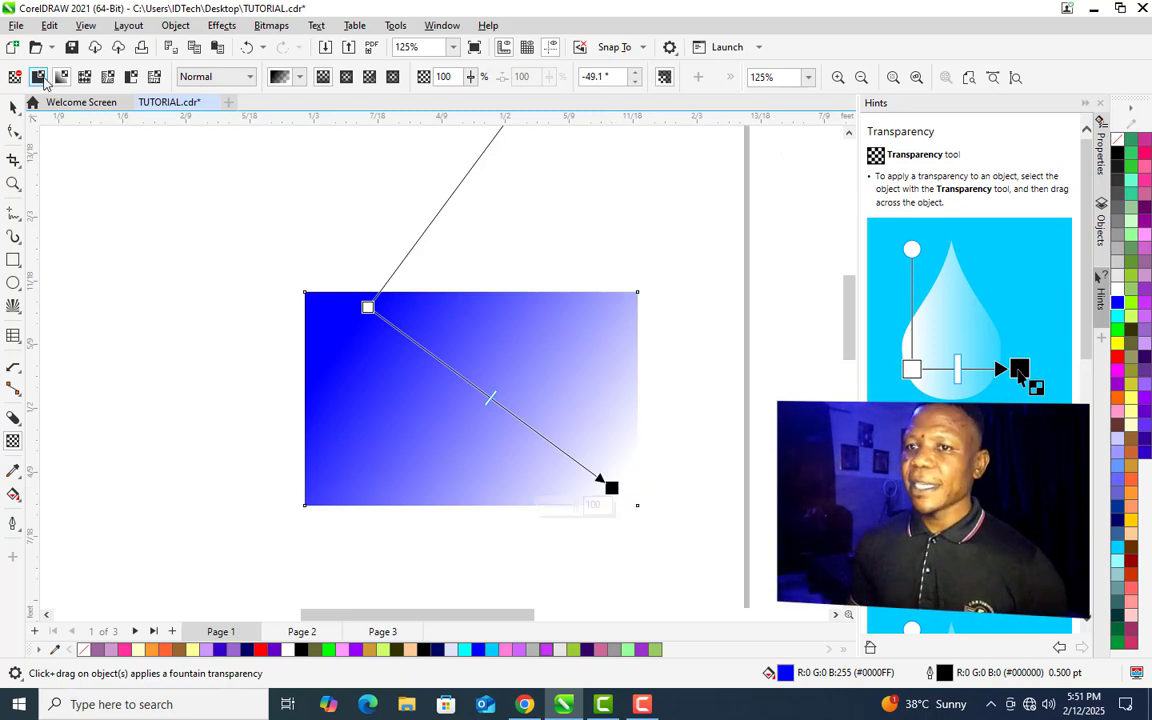
click(39, 77)
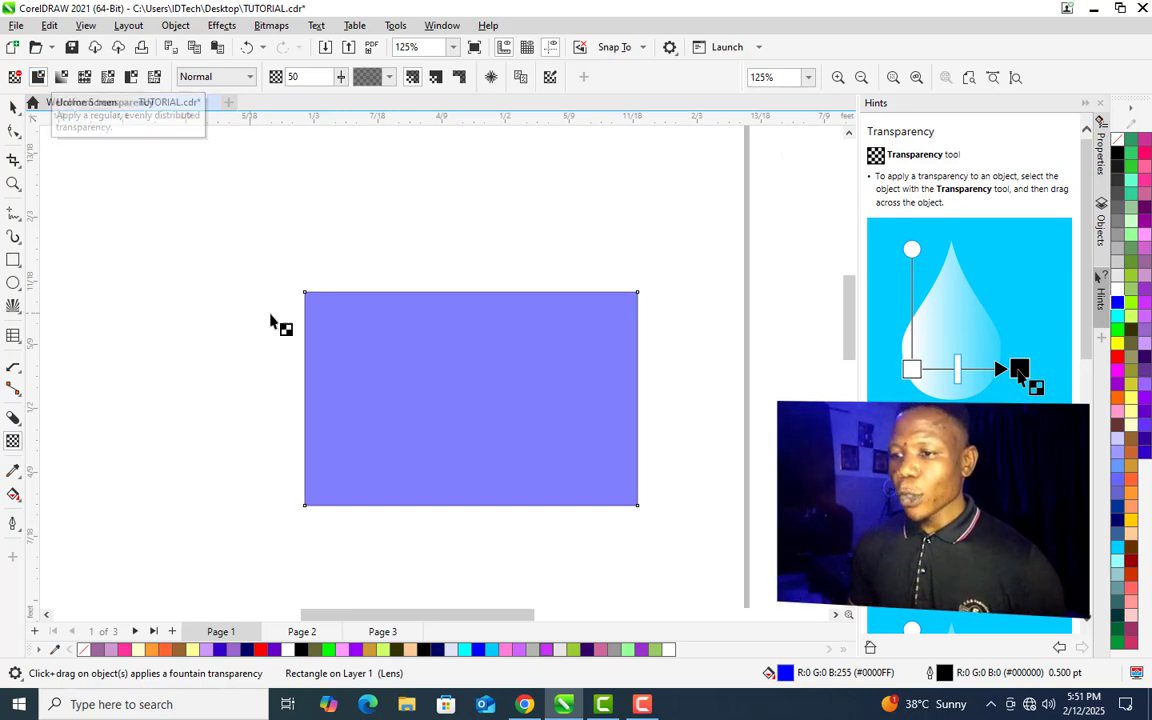
mouse_move(480, 529)
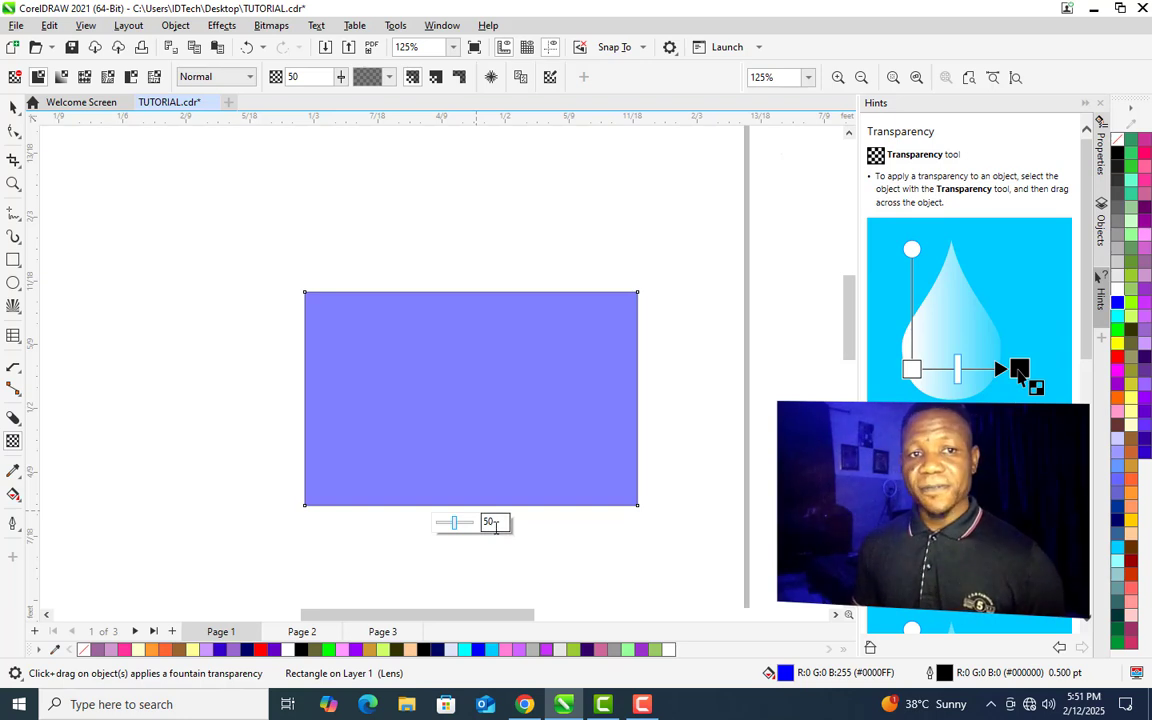
mouse_move(453, 531)
mouse_down()
mouse_move(442, 527)
mouse_move(465, 530)
mouse_up()
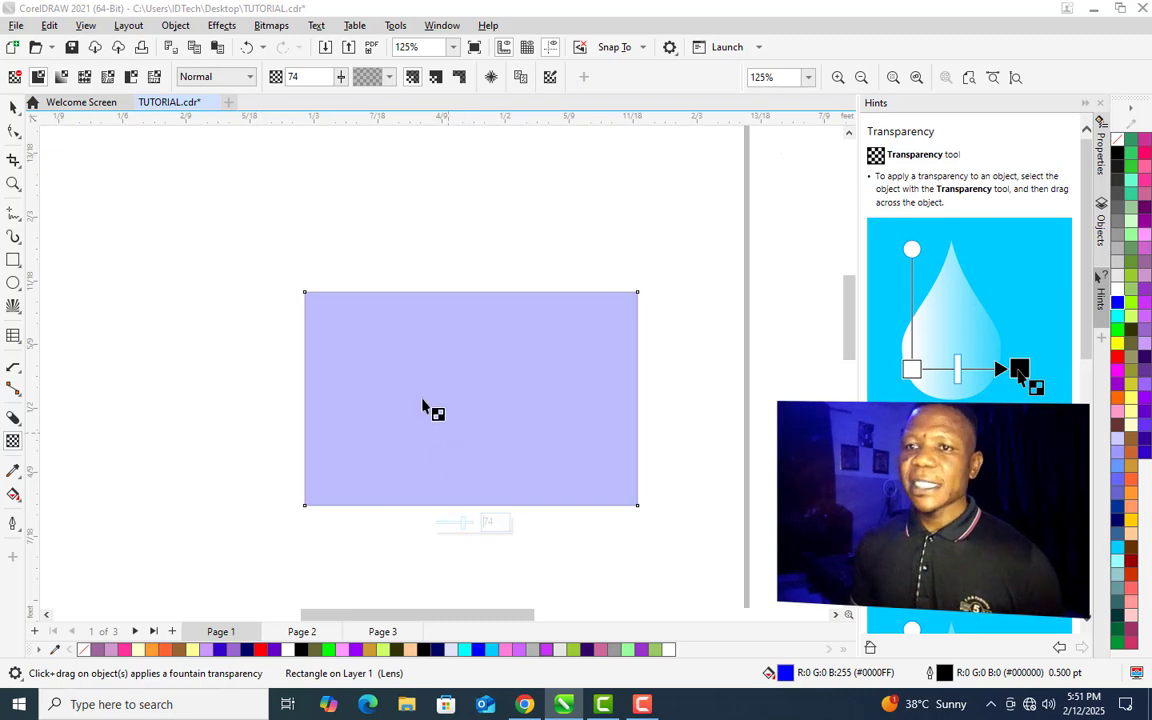
- Apply a diagonal fountain transparency across the rectangle and move its midpoint toward the start
drag(368, 307, 606, 485)
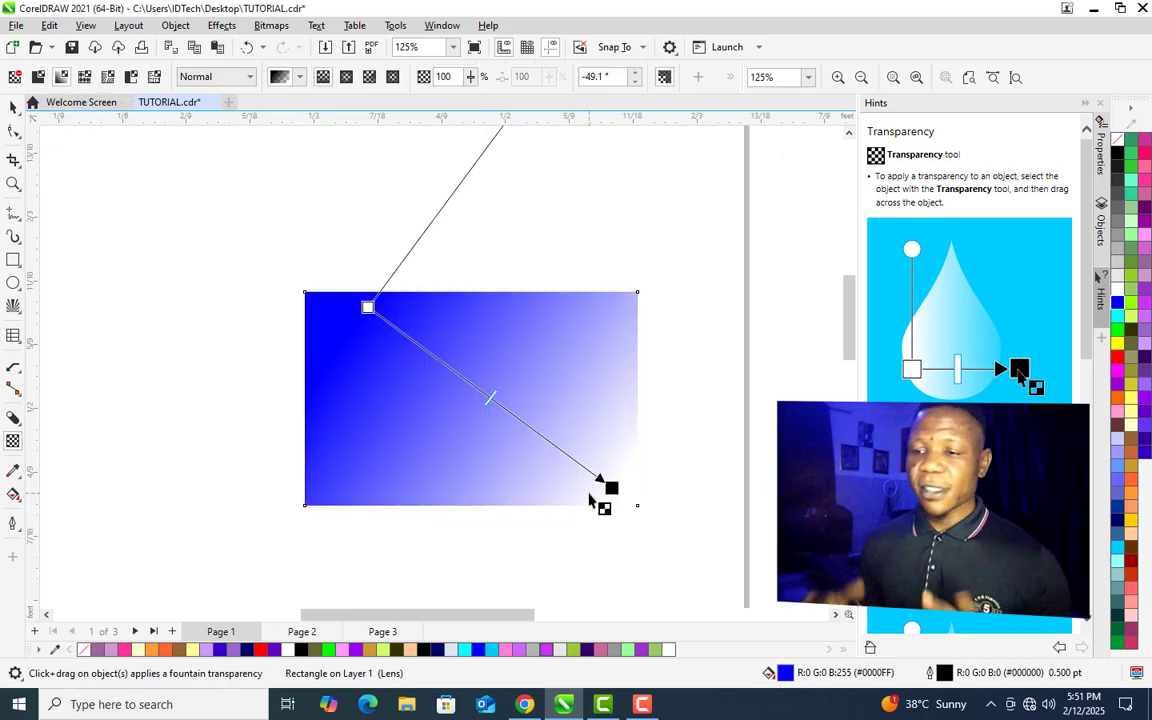
drag(495, 401, 437, 358)
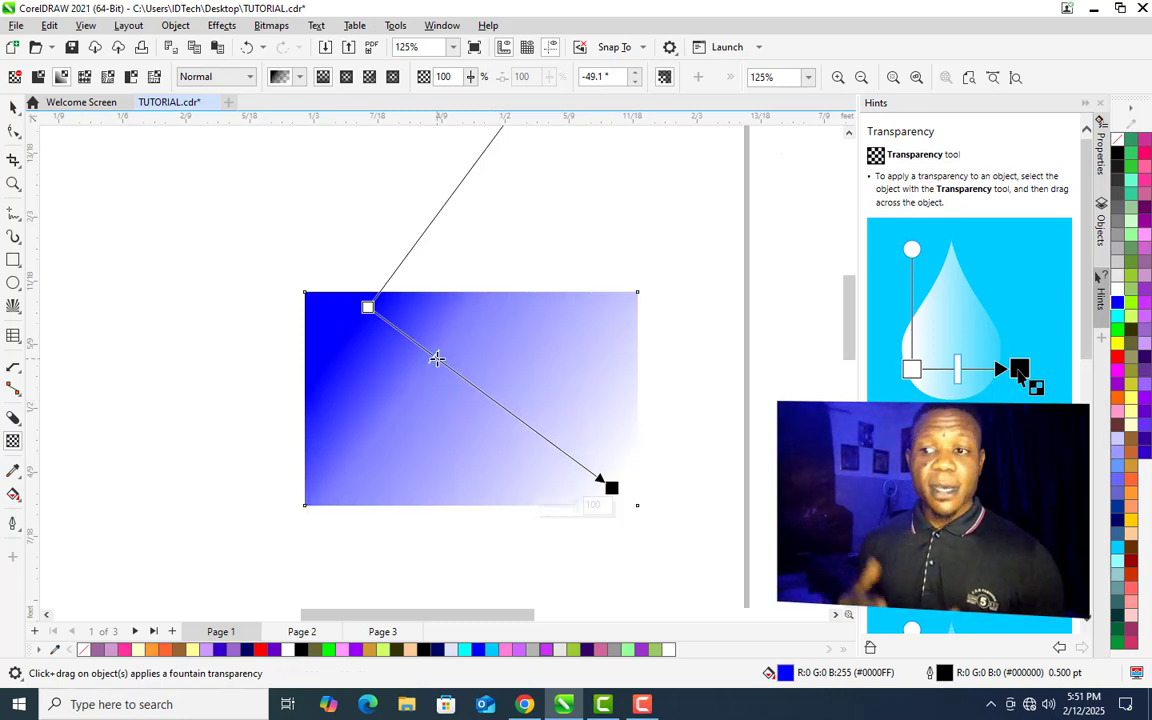
- Delete the transparent rectangle
key(space)
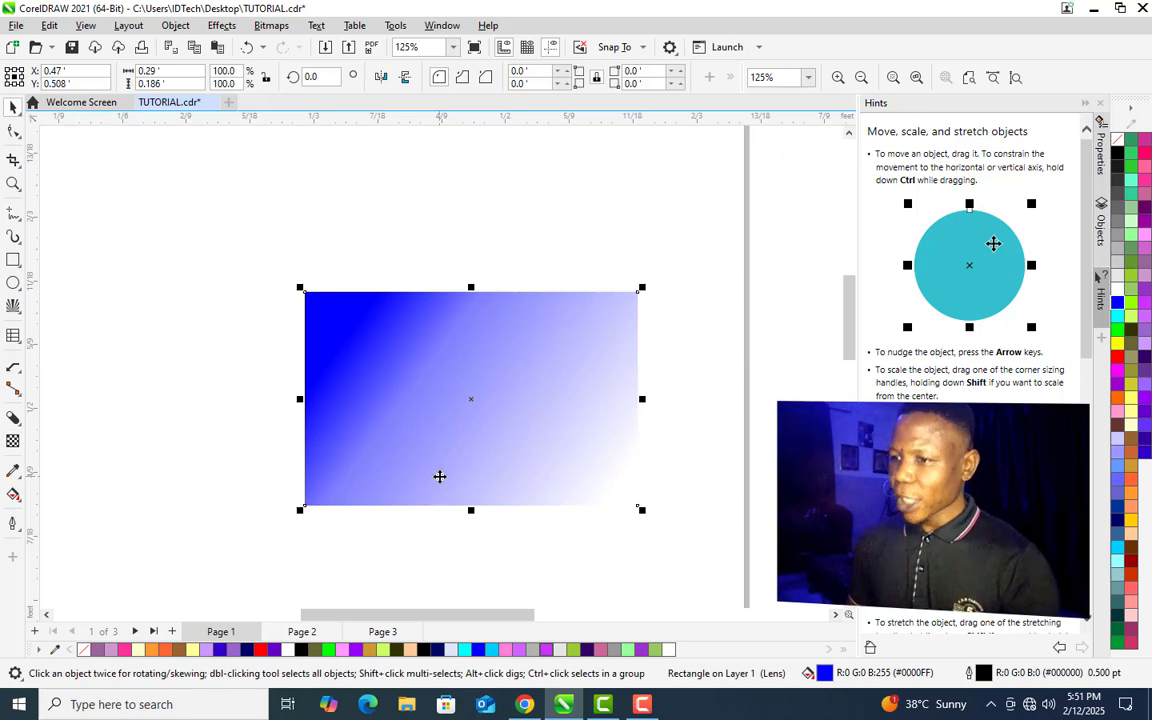
key(Delete)
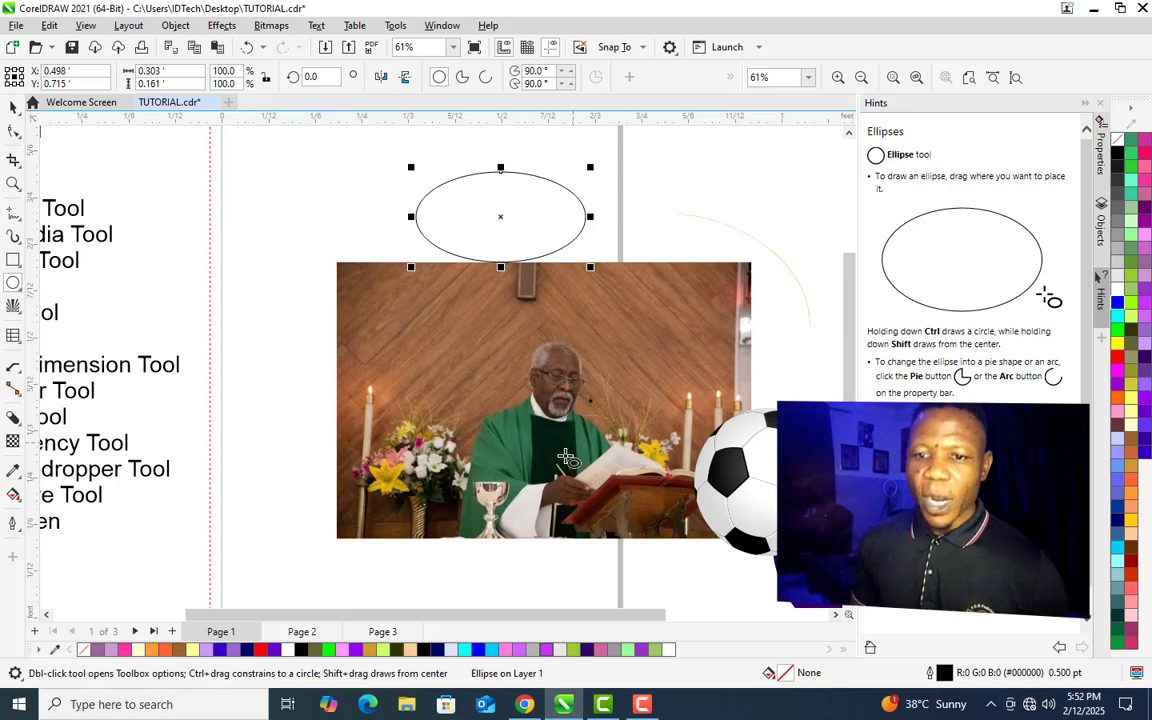
- Sample the yellow-orange of the flowers in the photo with the Color Eyedropper and apply it to the ellipse
click(13, 472)
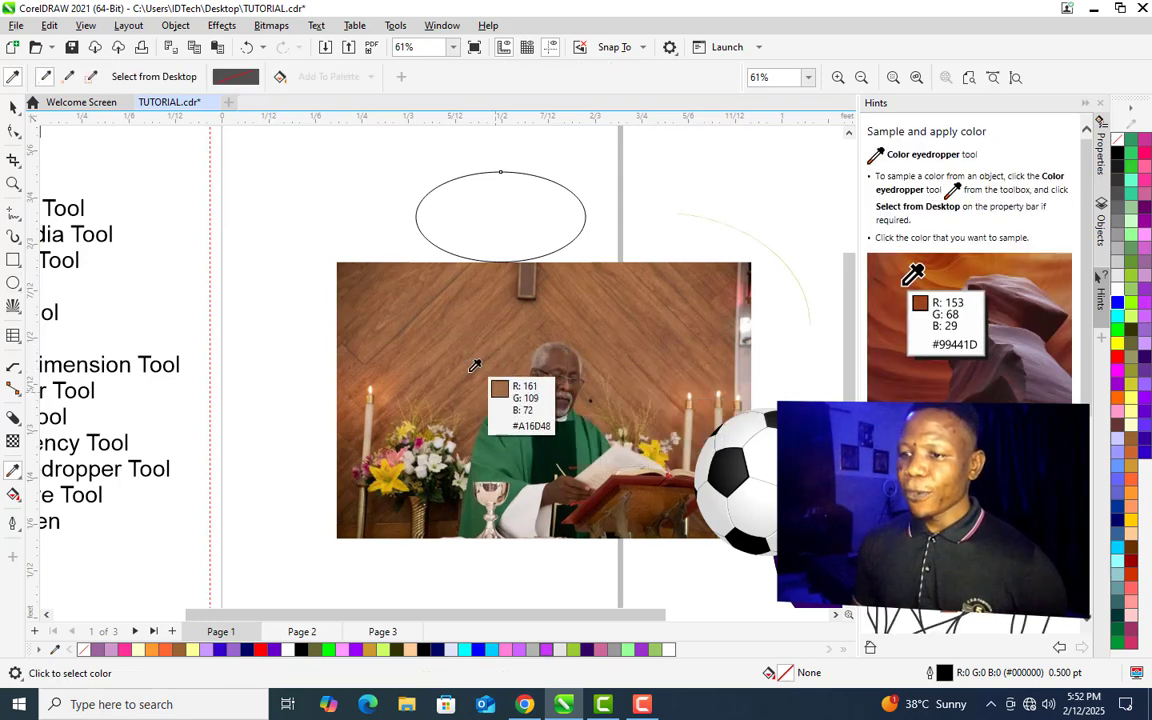
click(402, 466)
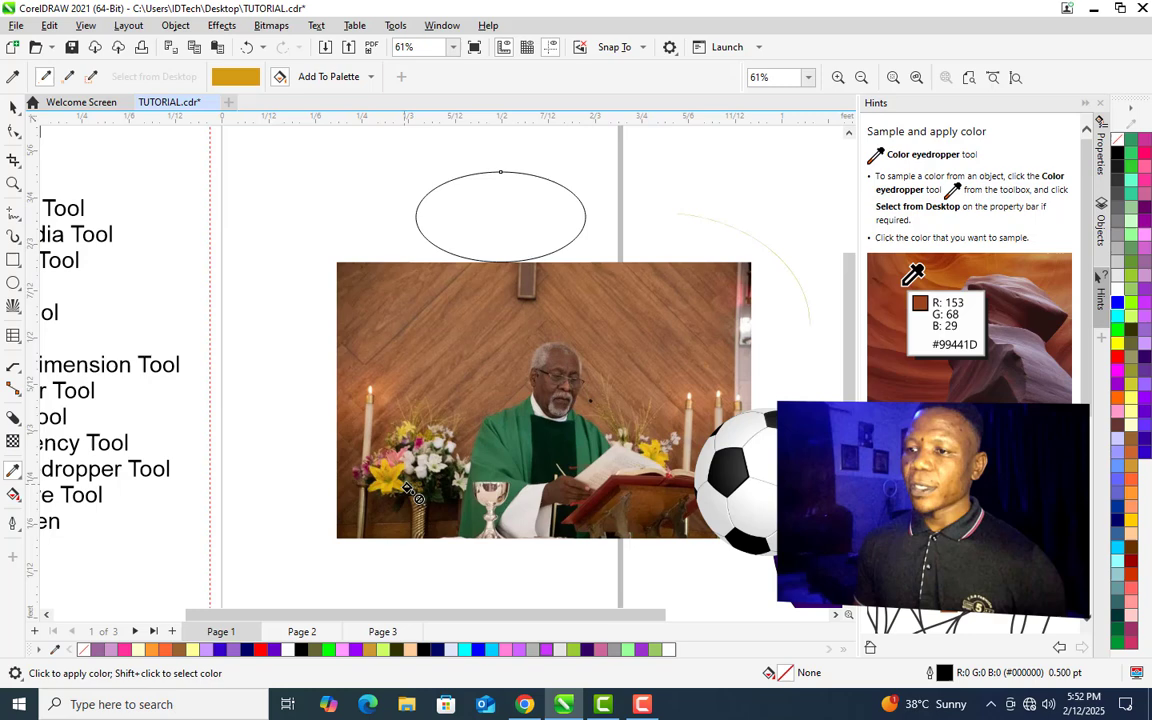
click(488, 209)
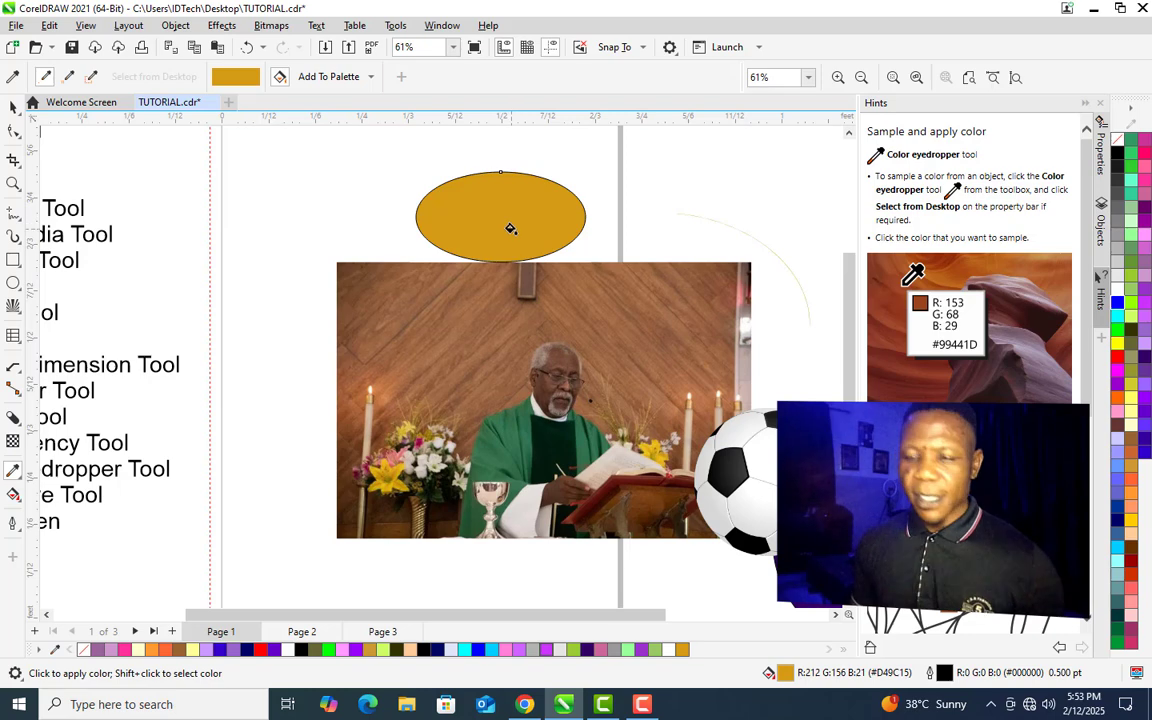
key(space)
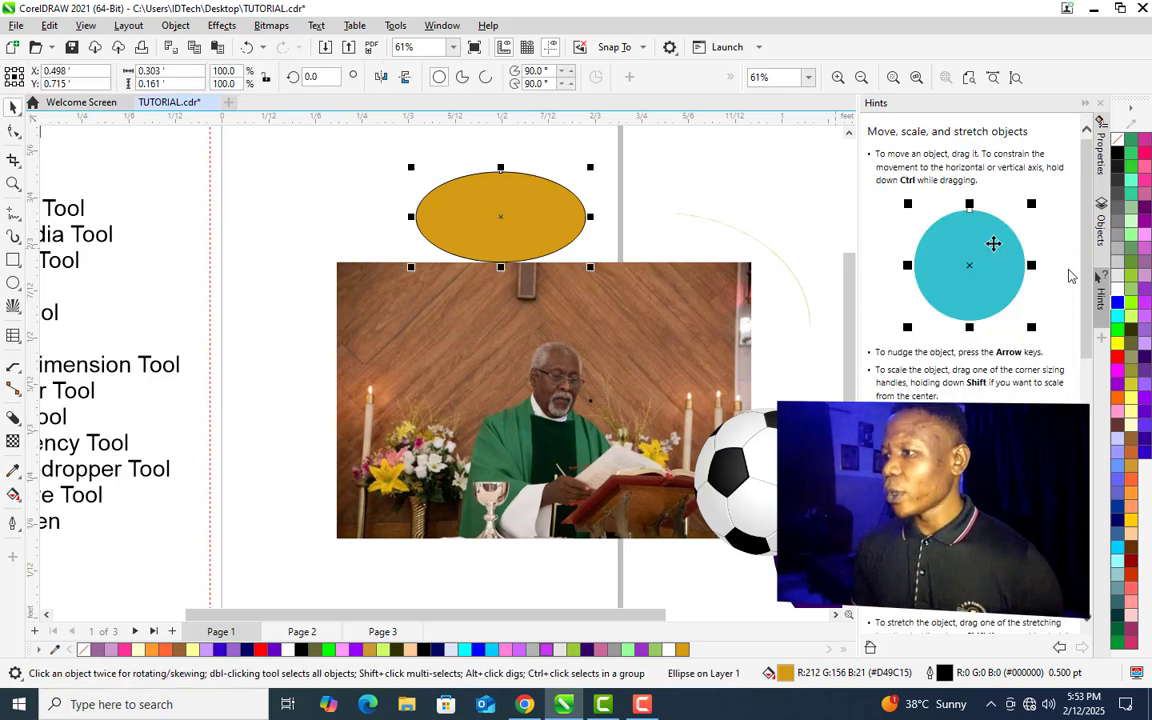
- Fill the ellipse blue and move the photo further down the page
click(1117, 302)
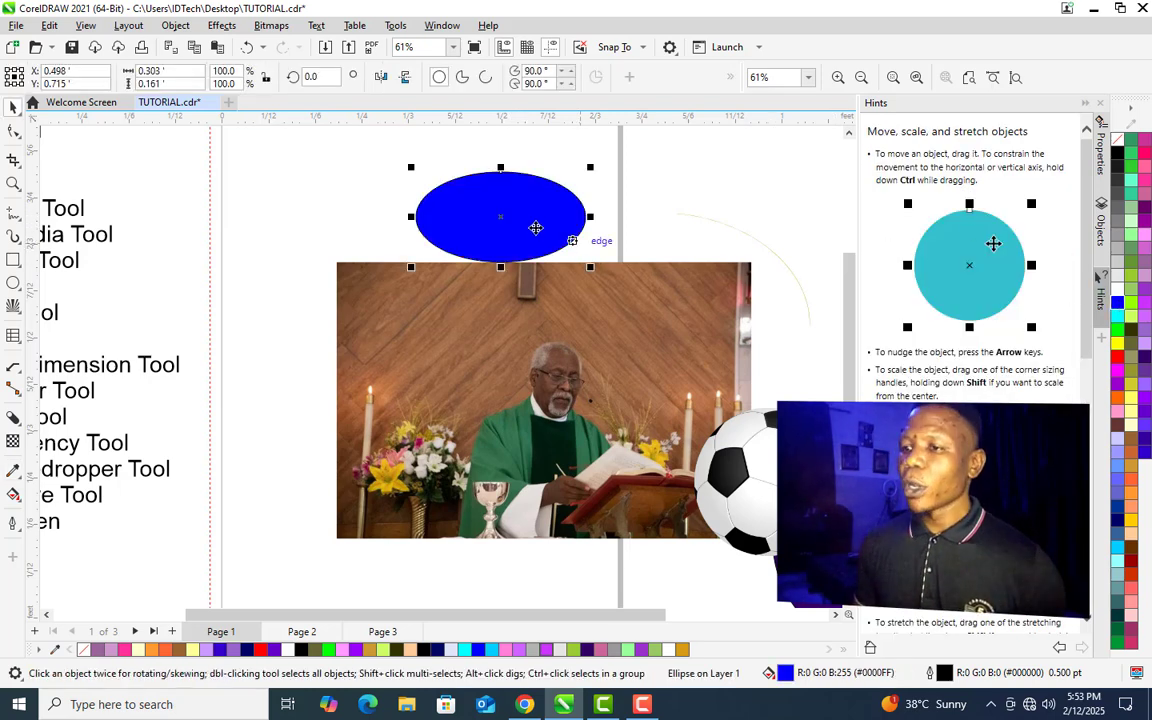
drag(441, 385, 558, 594)
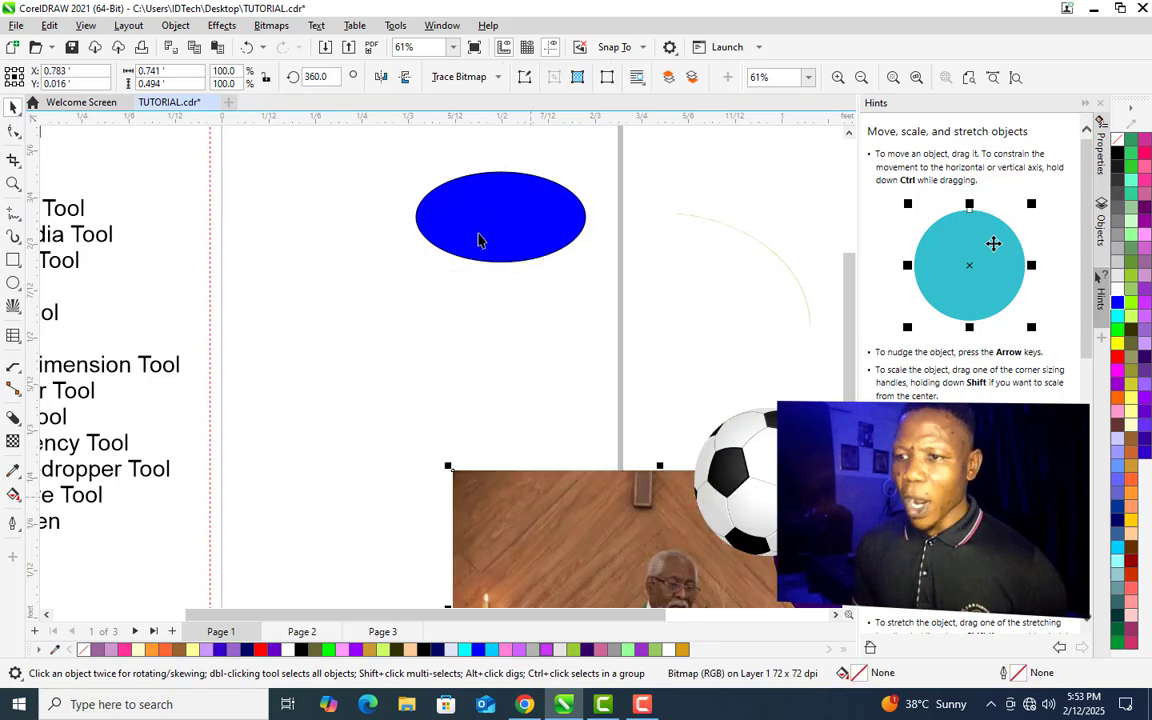
- Move the ellipse to the left and enlarge it to about 0.57 by 0.303 feet
drag(478, 240, 318, 247)
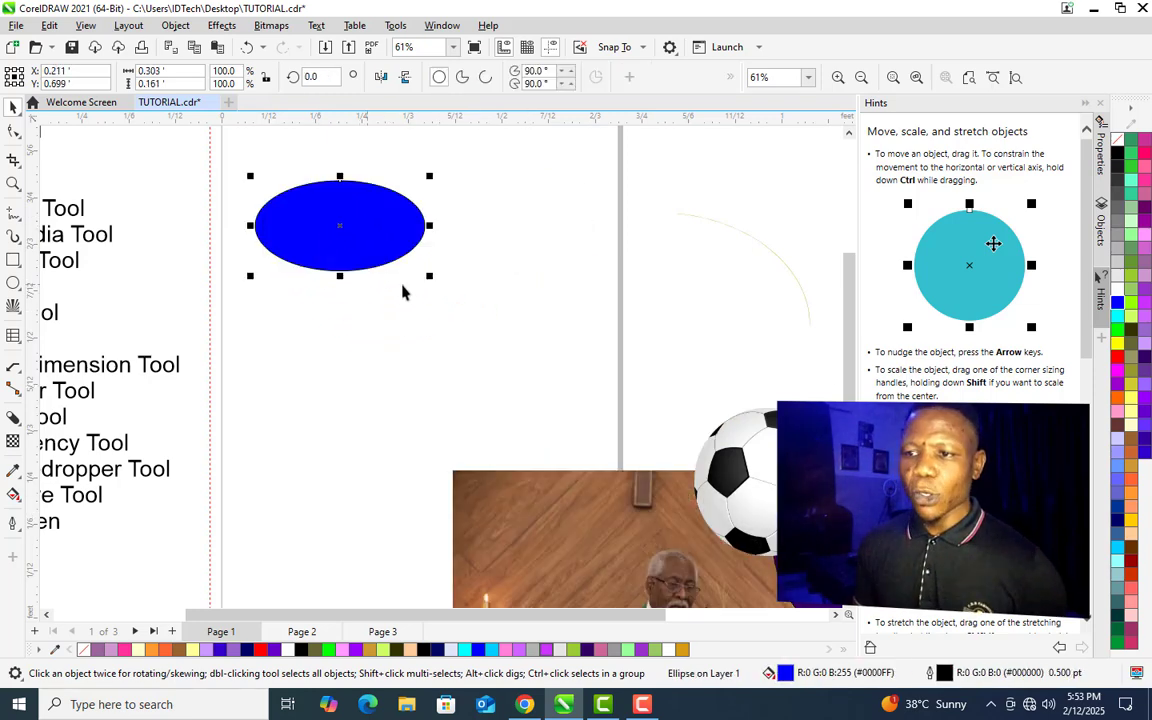
drag(427, 287, 577, 365)
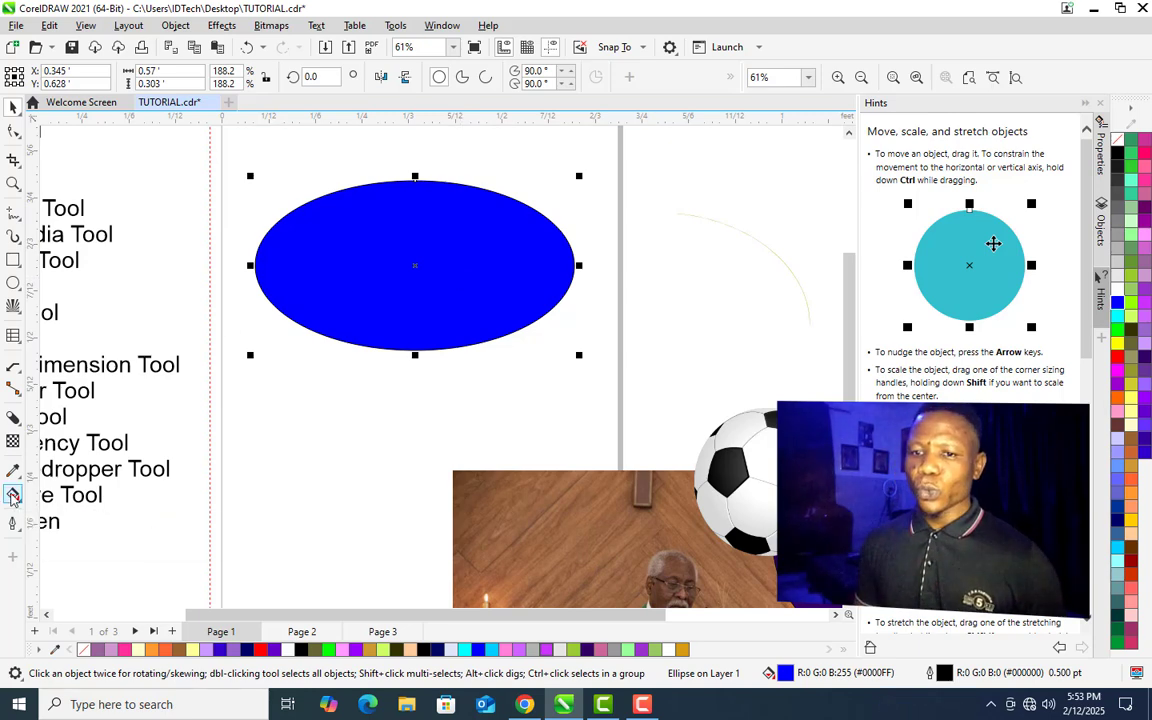
- Apply a fountain fill across the ellipse with the Interactive Fill tool and set its end colour to purple
click(13, 496)
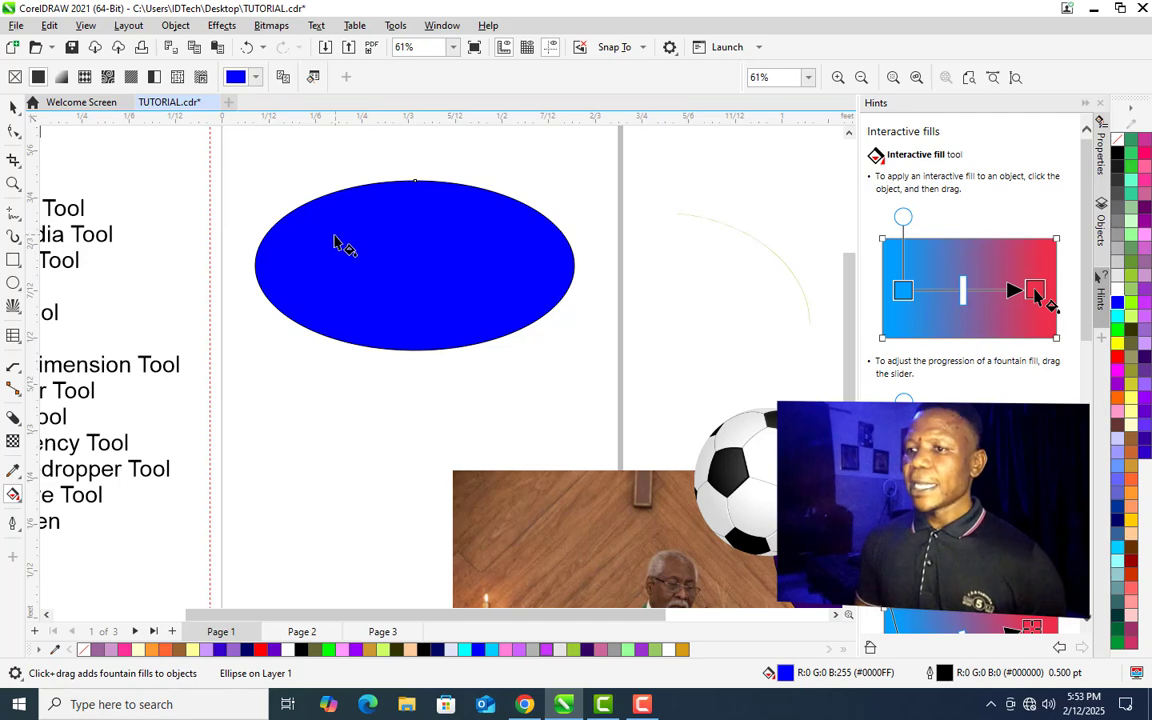
drag(323, 236, 562, 313)
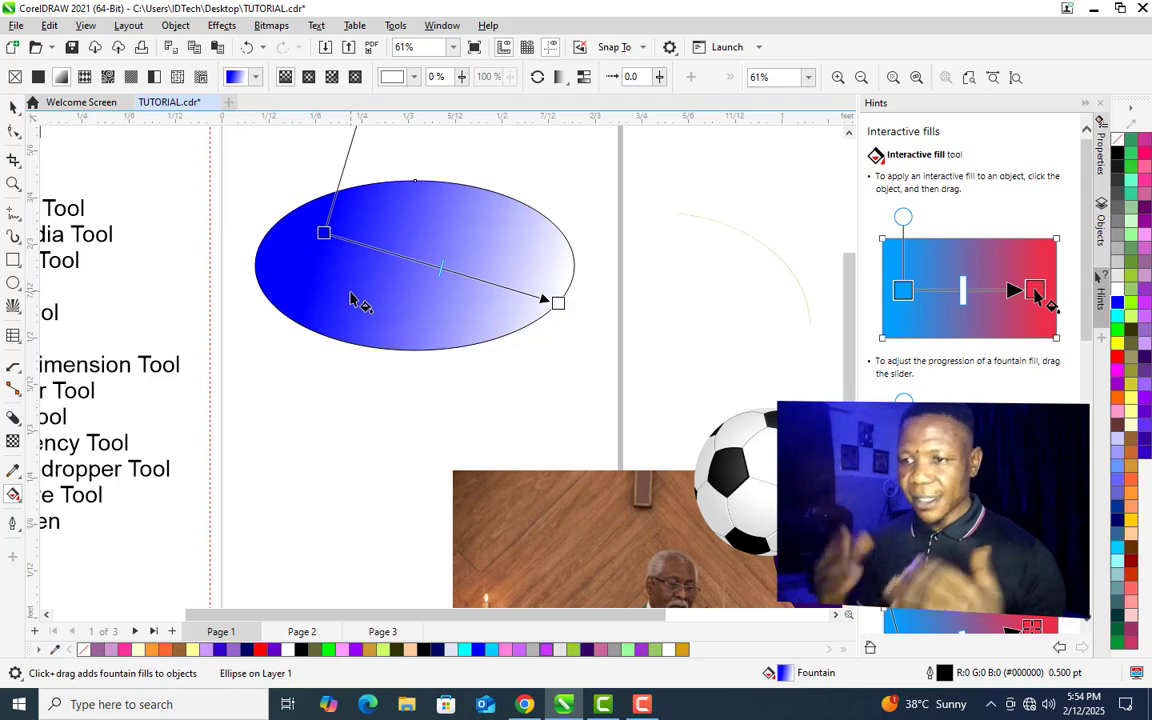
mouse_move(558, 303)
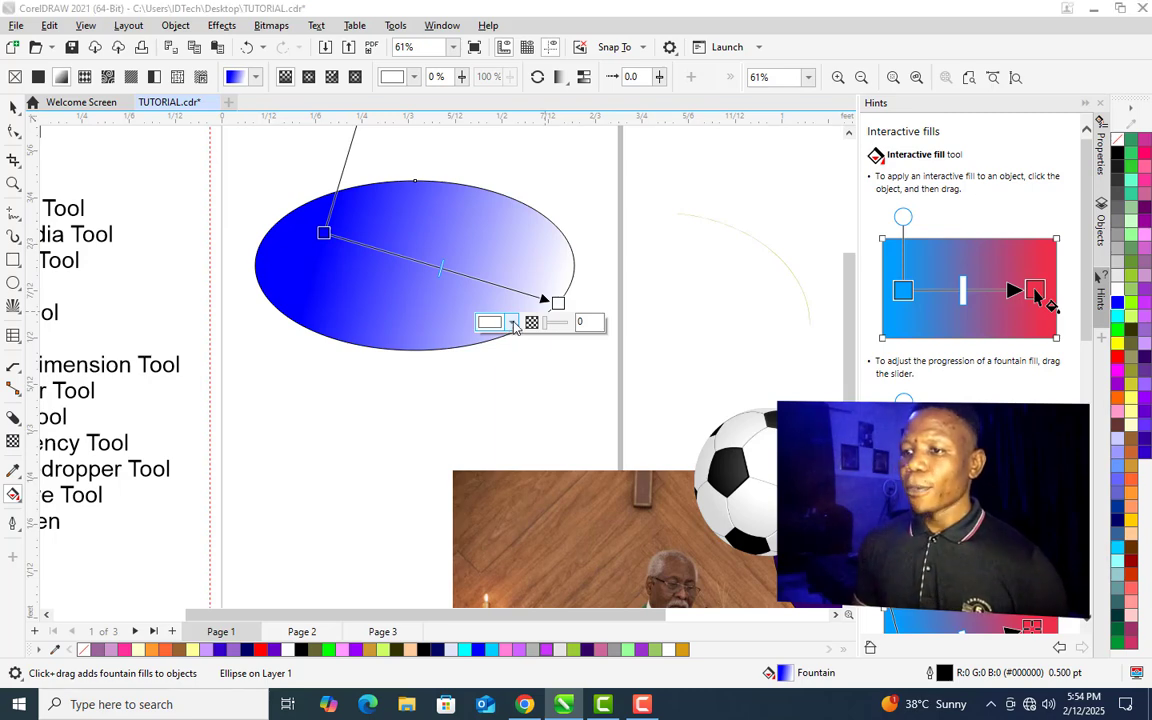
click(512, 322)
click(530, 470)
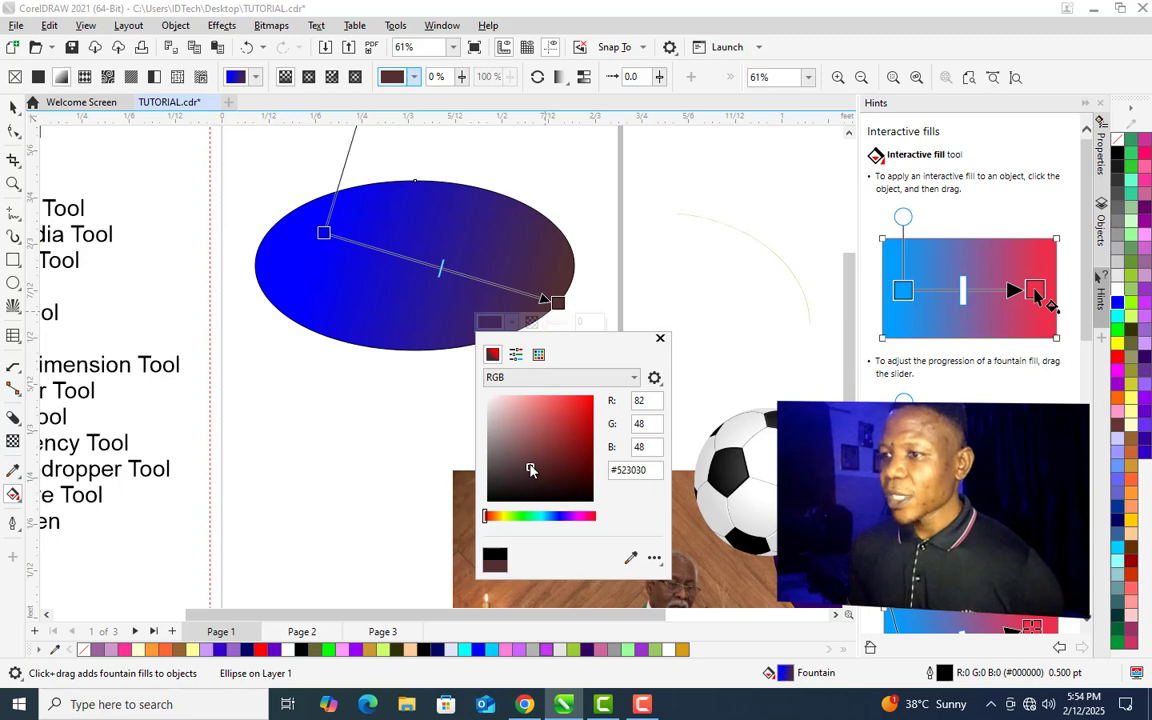
click(660, 338)
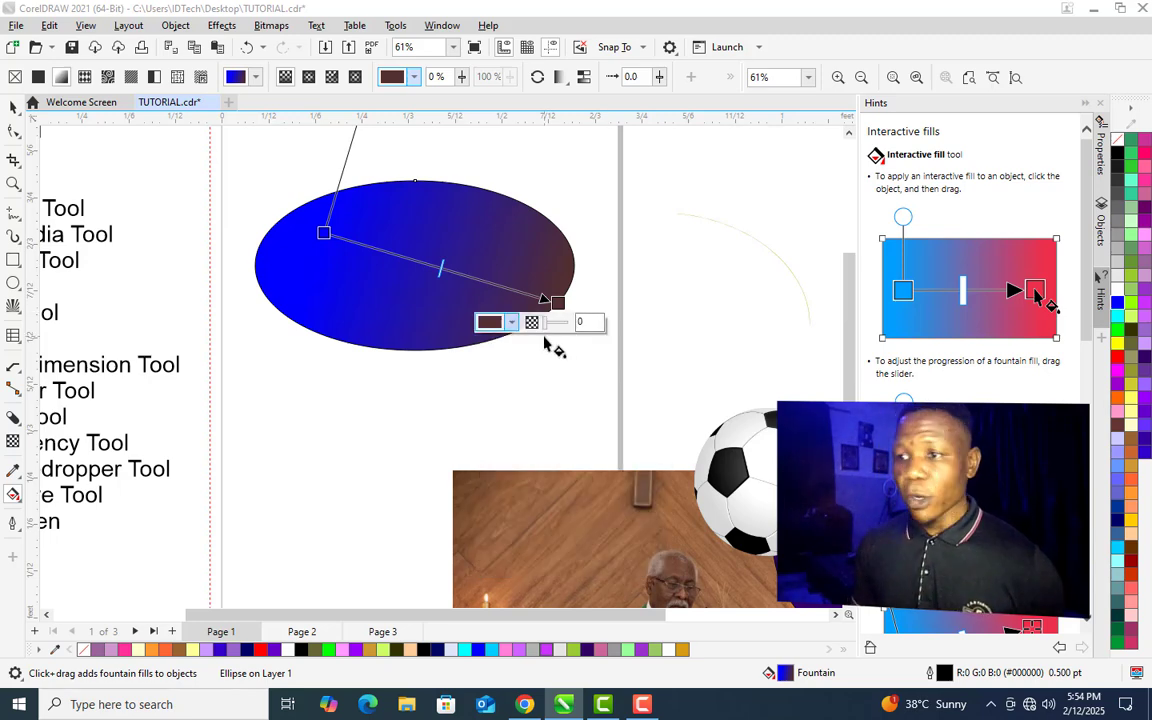
click(1146, 304)
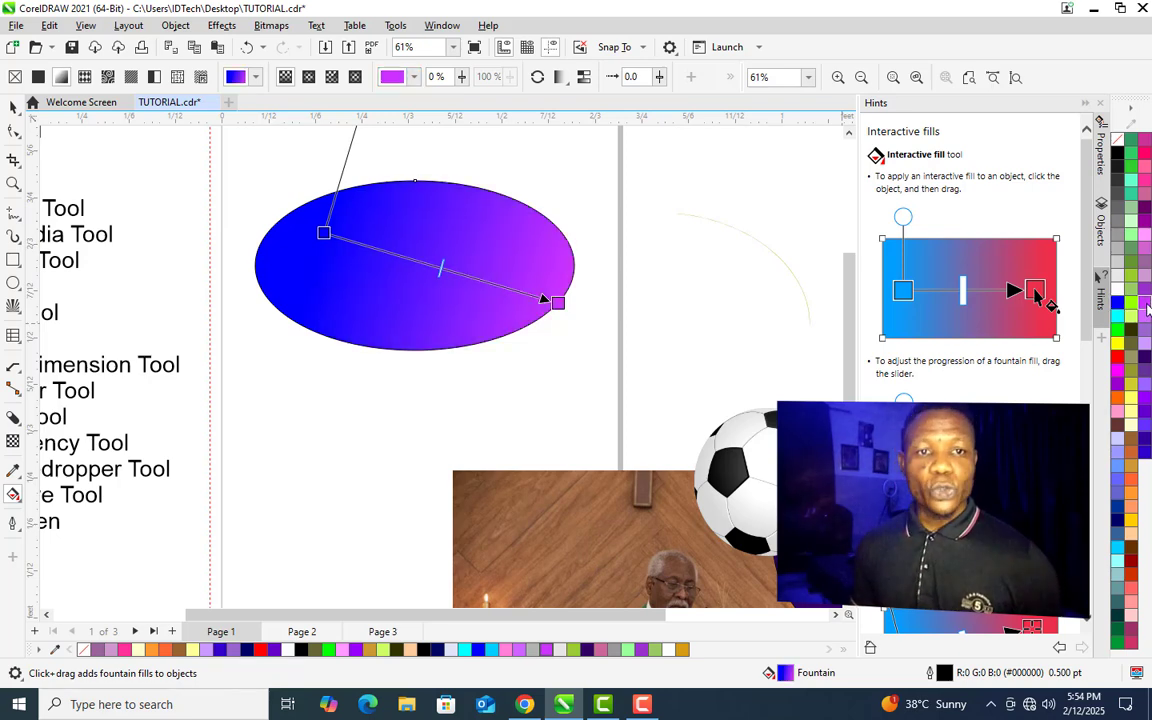
- Set the fountain fill's start colour to light green and shift the blend's midpoint
click(321, 233)
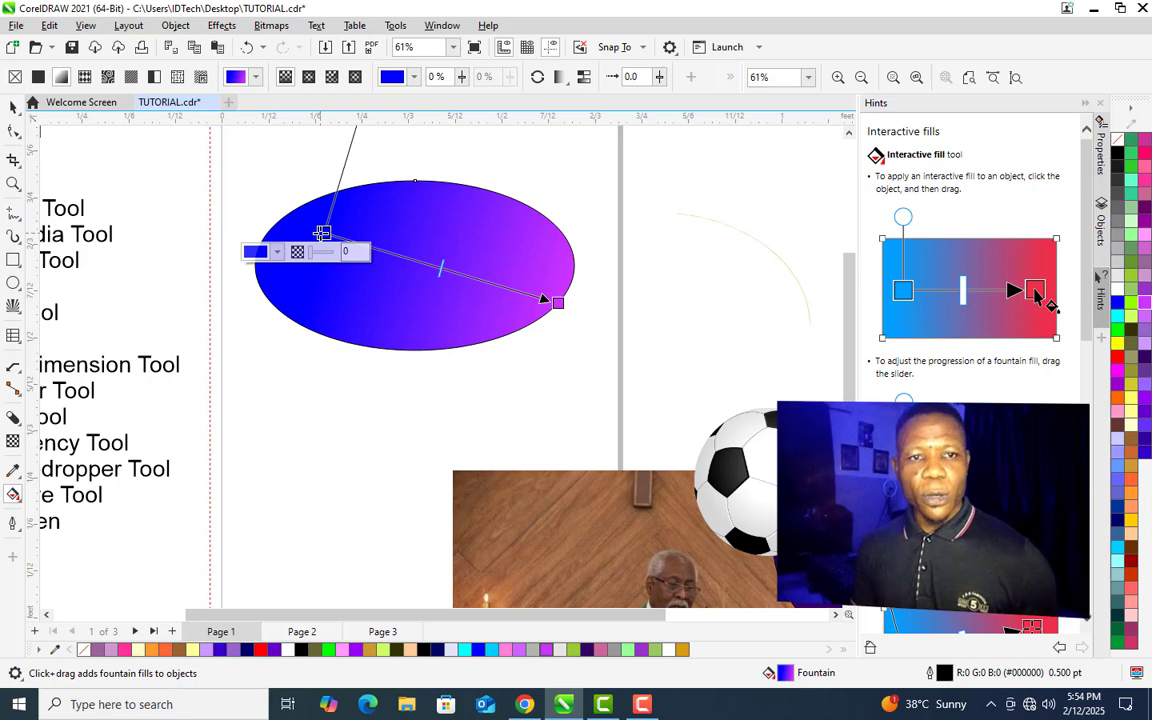
click(1133, 233)
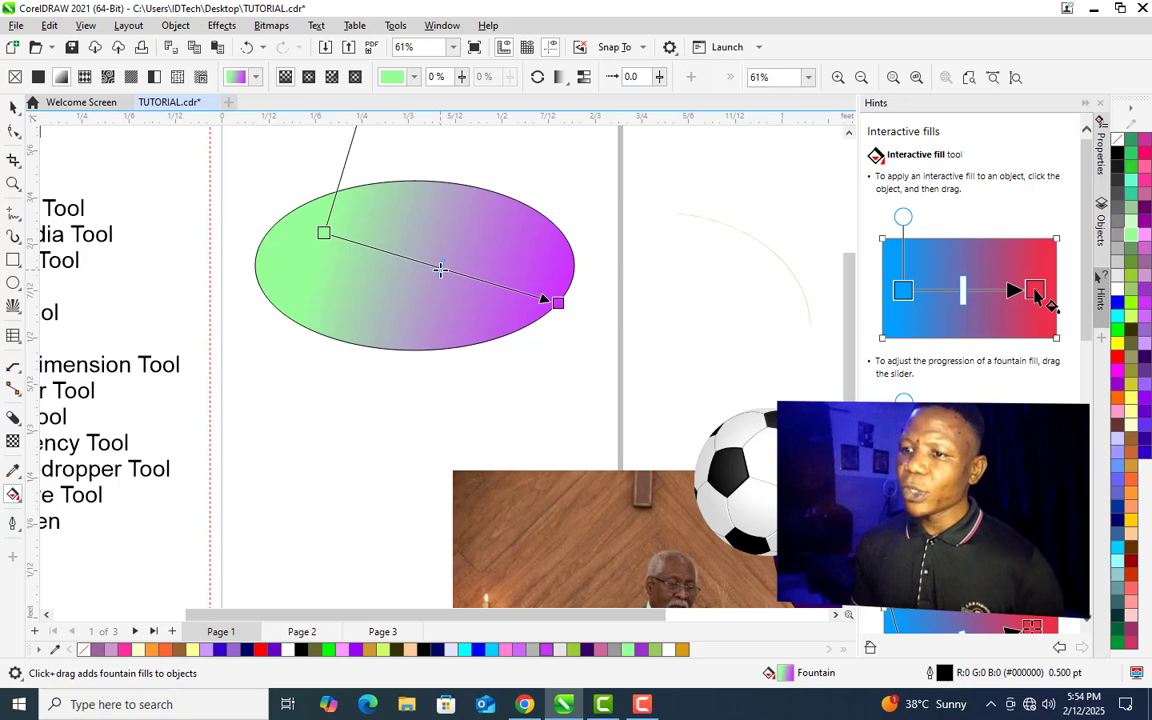
drag(410, 256, 478, 277)
drag(405, 267, 378, 352)
click(380, 465)
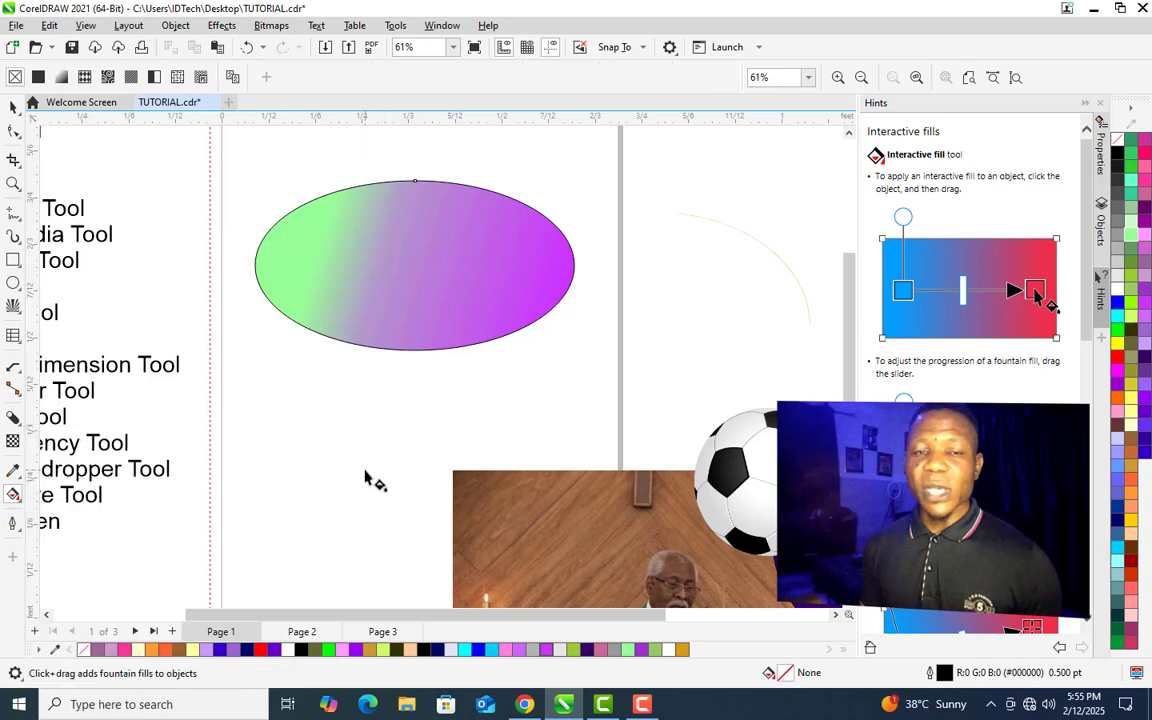